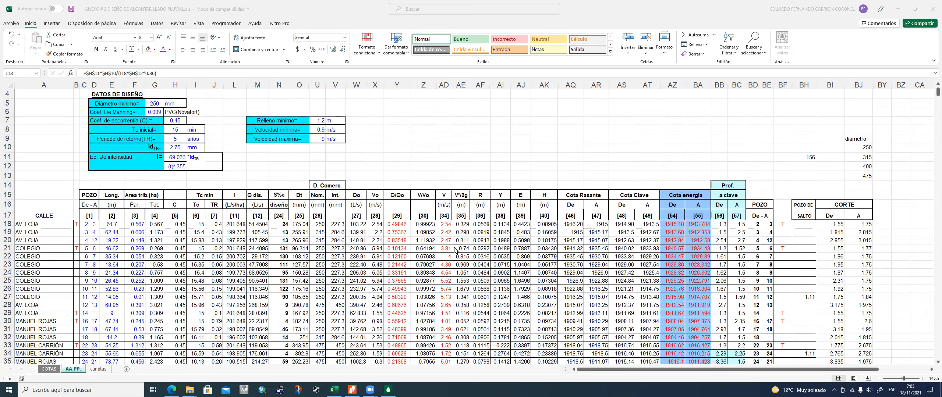
Step: Examine the design flow formula and the concentration time in the first AV. LOJA row of the AA.PP. sheet
scroll(501, 279, down, 2)
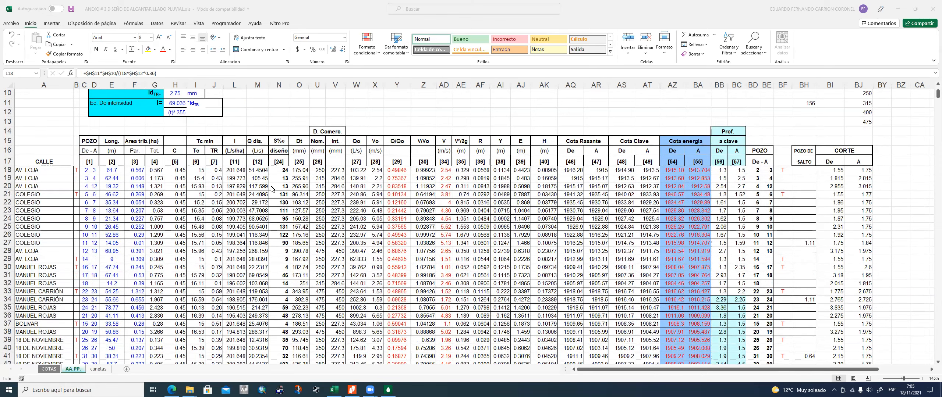
scroll(272, 189, up, 1)
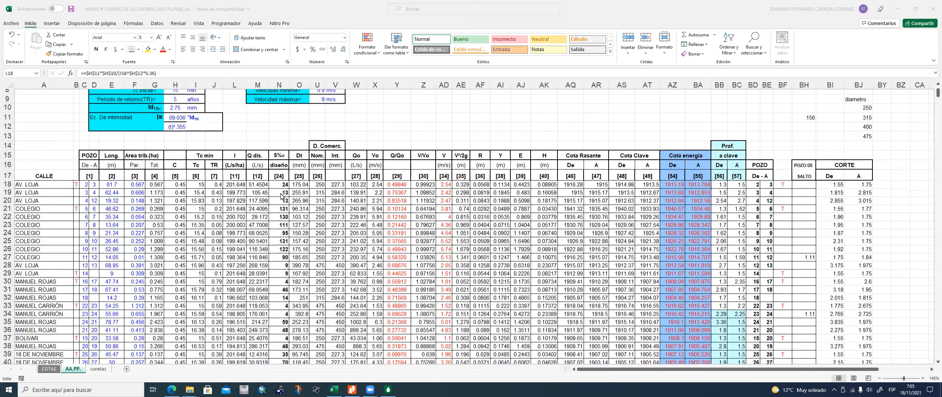
scroll(282, 199, up, 1)
click(261, 198)
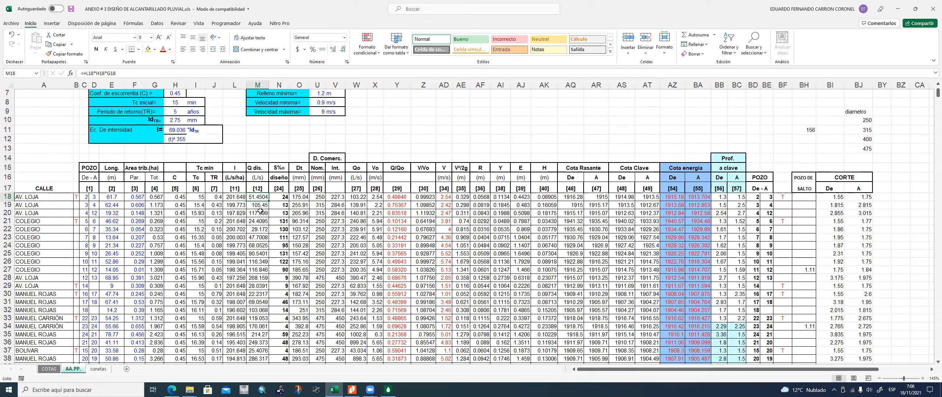
click(198, 199)
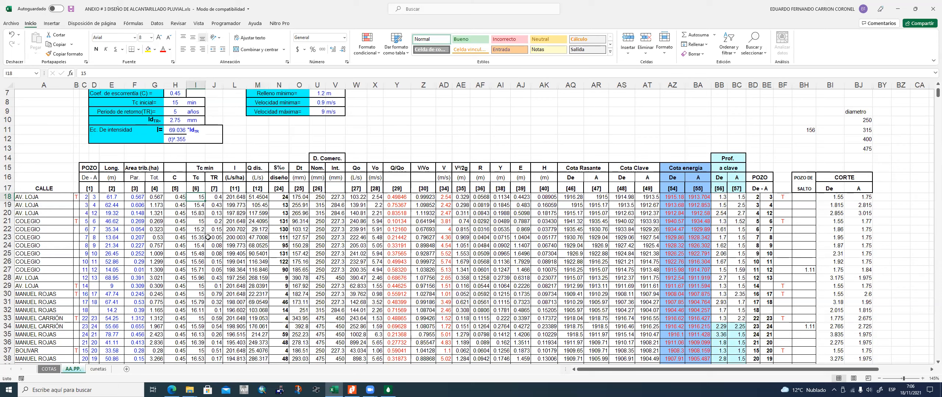
click(263, 199)
scroll(367, 121, up, 3)
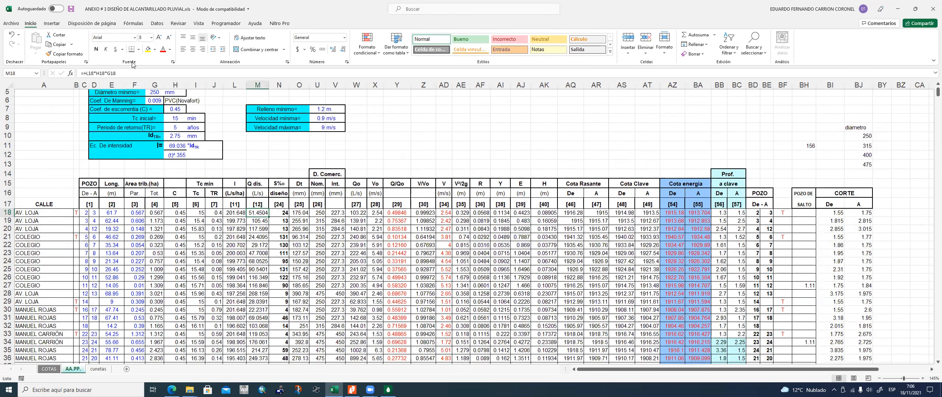
scroll(169, 117, up, 1)
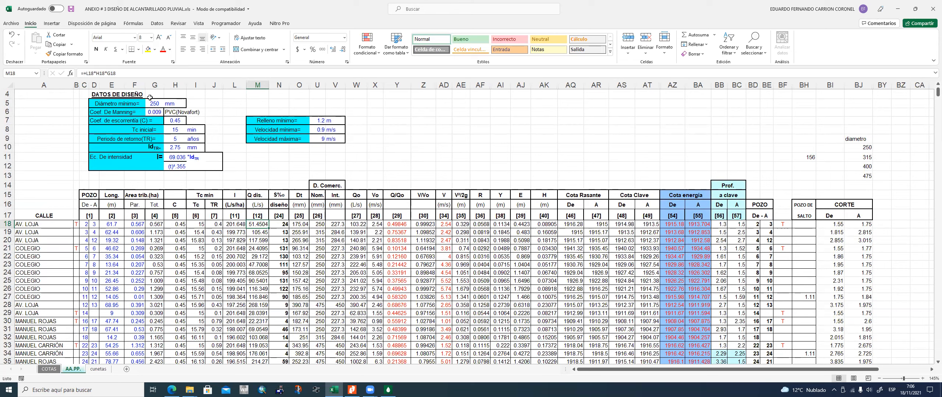
Step: Inspect the minimum diameter and Manning coefficient in the design data, and check the diameter formula in O18 without changing it
click(160, 105)
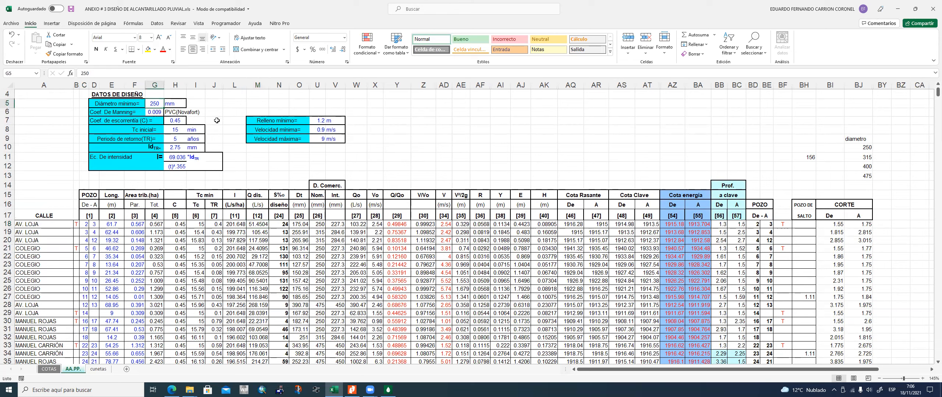
click(156, 113)
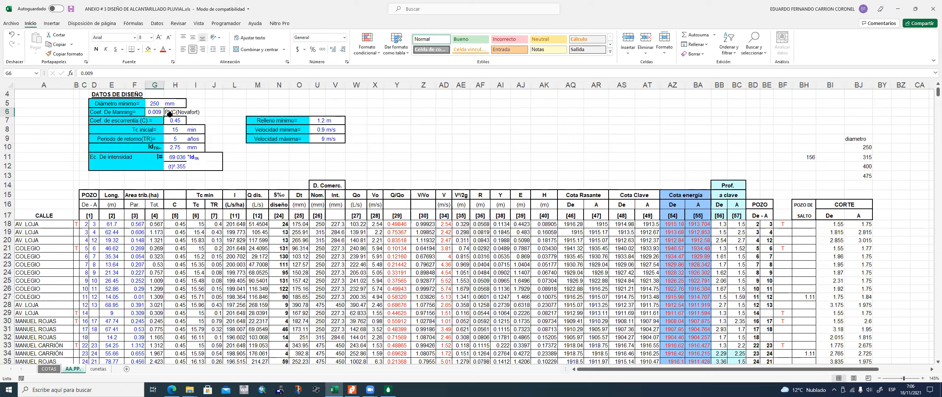
click(176, 113)
click(153, 112)
click(300, 225)
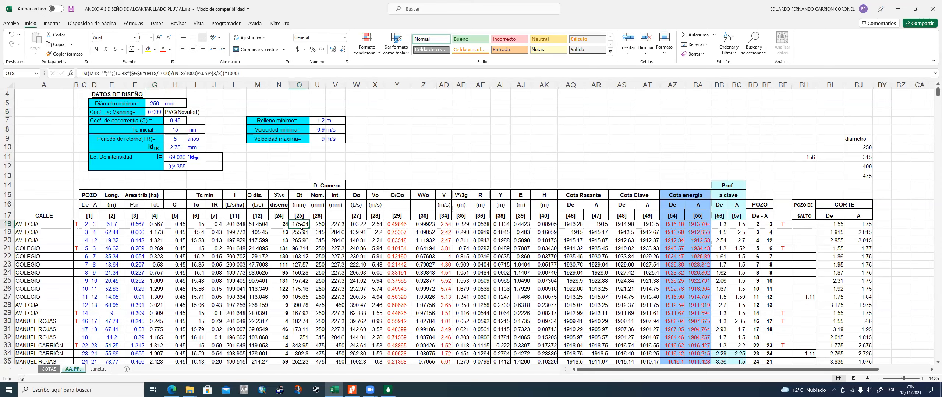
double_click(301, 226)
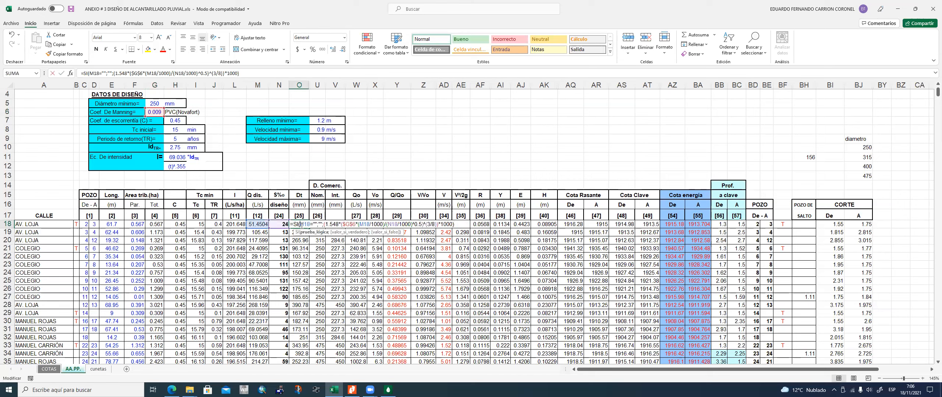
key(Escape)
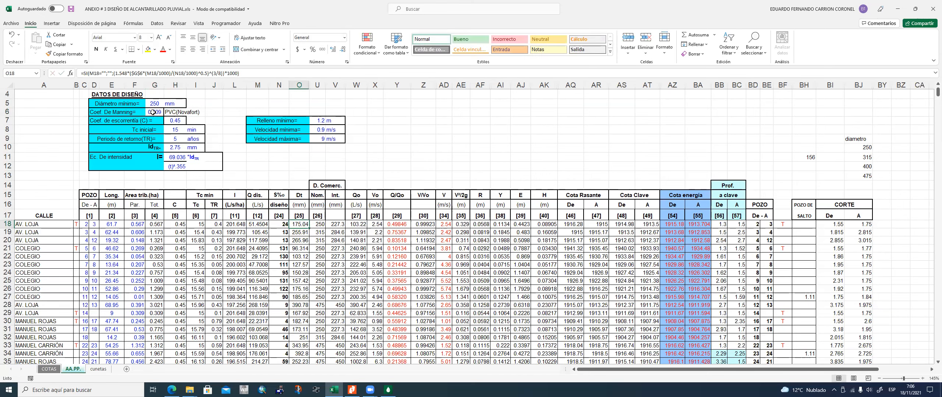
Step: Set the Manning coefficient in the design data to 0.01
click(155, 112)
key(F2)
key(BackSpace)
key(BackSpace)
text(10)
key(Return)
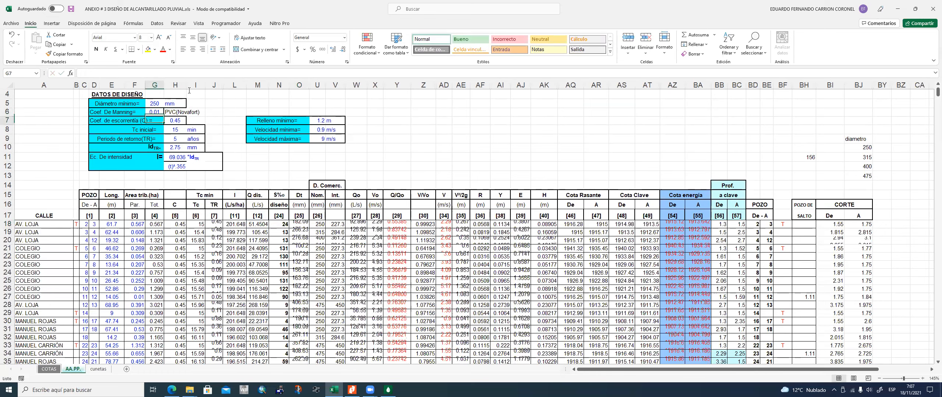
key(Up)
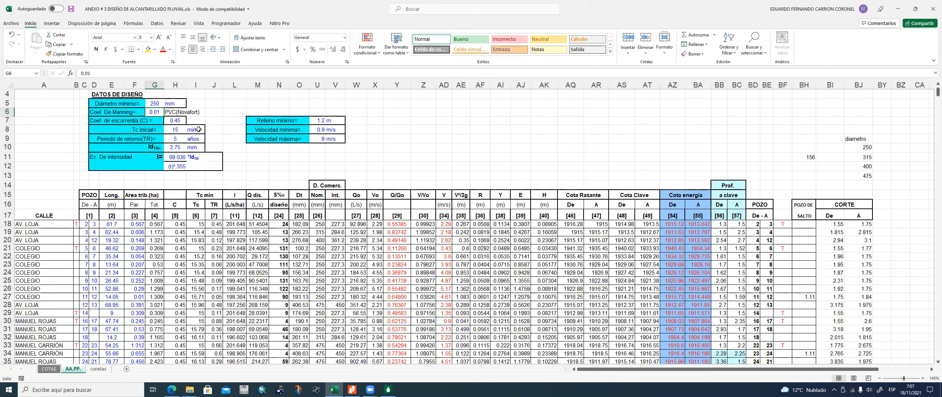
Step: Inspect the runoff coefficient in H7 and the formulas that reference it in column C, from H18 to H22
click(180, 121)
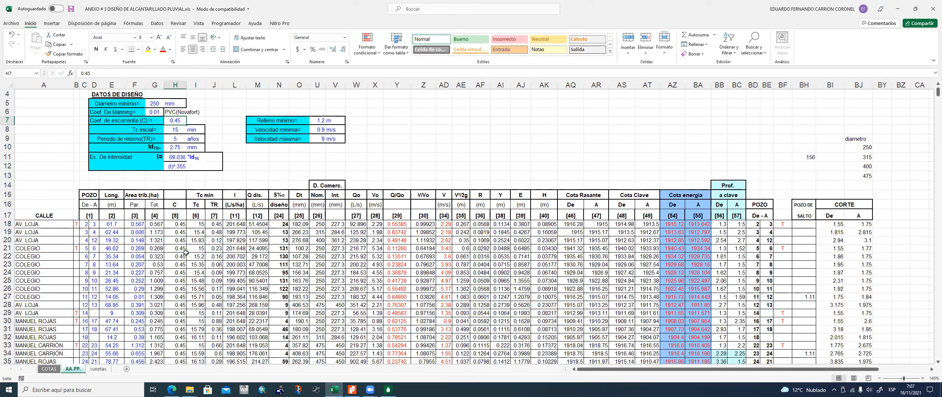
click(177, 225)
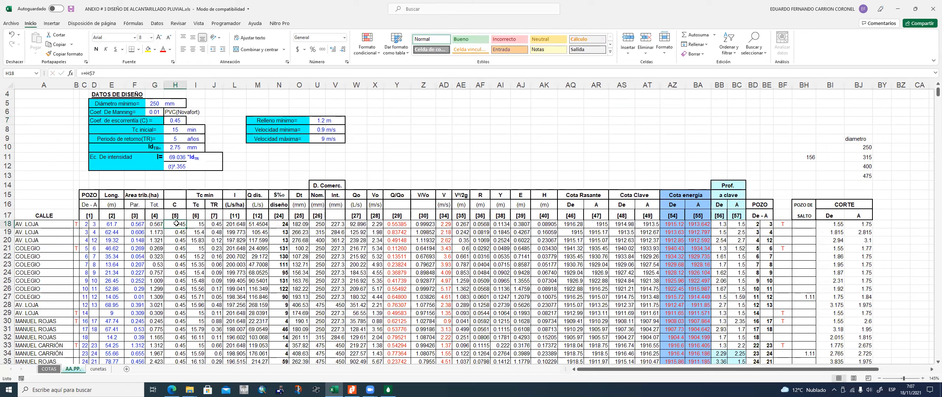
key(Down)
key(Down)
key(Down)
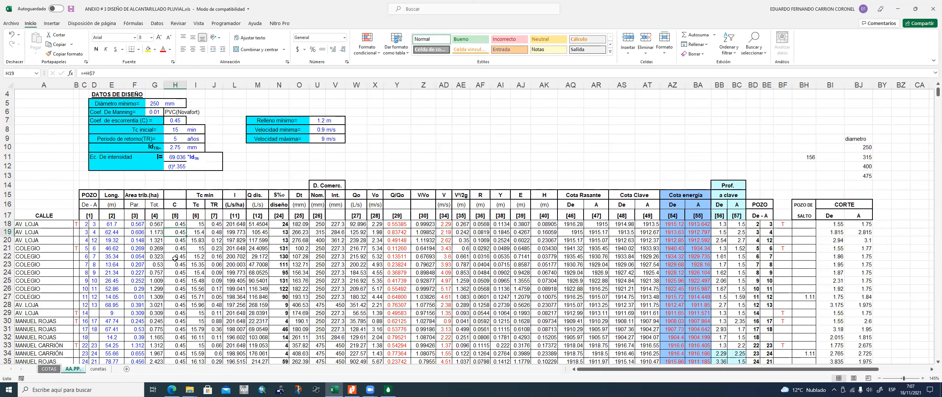
click(178, 241)
key(Up)
key(Up)
key(Down)
key(Down)
key(Down)
key(Down)
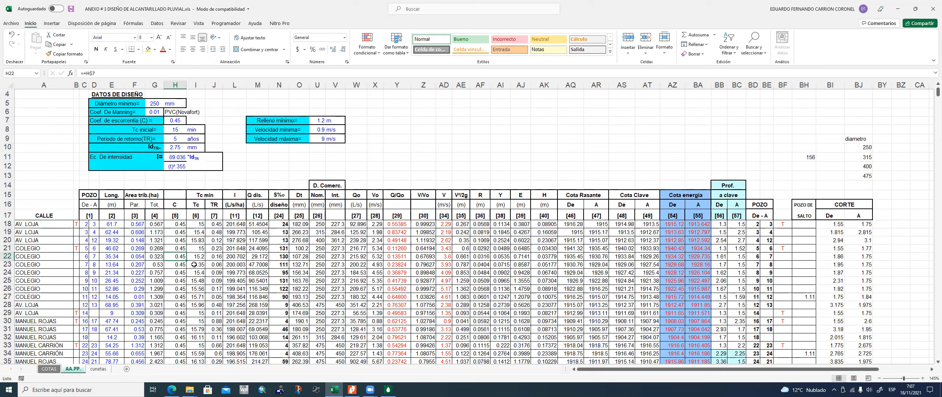
Step: Compare the runoff coefficient in the design data with the individual C cells between H18 and H25
click(180, 118)
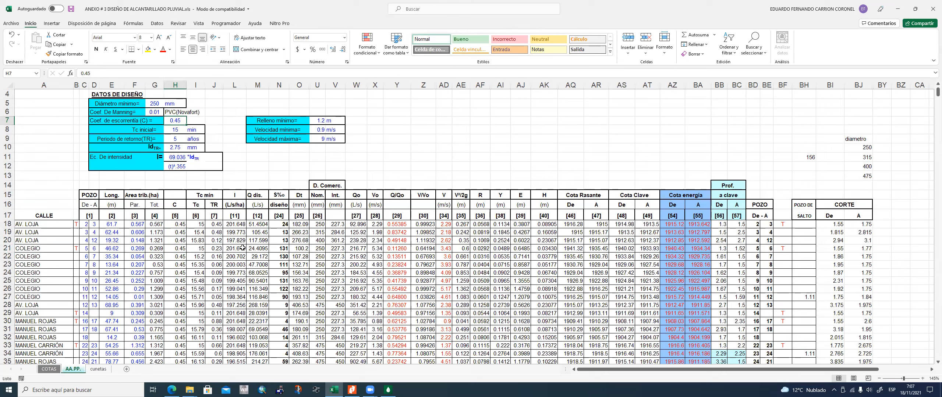
click(181, 242)
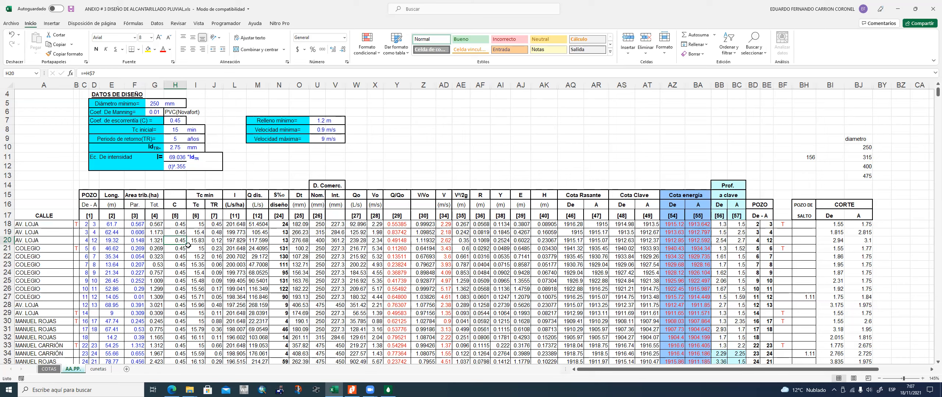
click(181, 233)
click(182, 226)
click(180, 279)
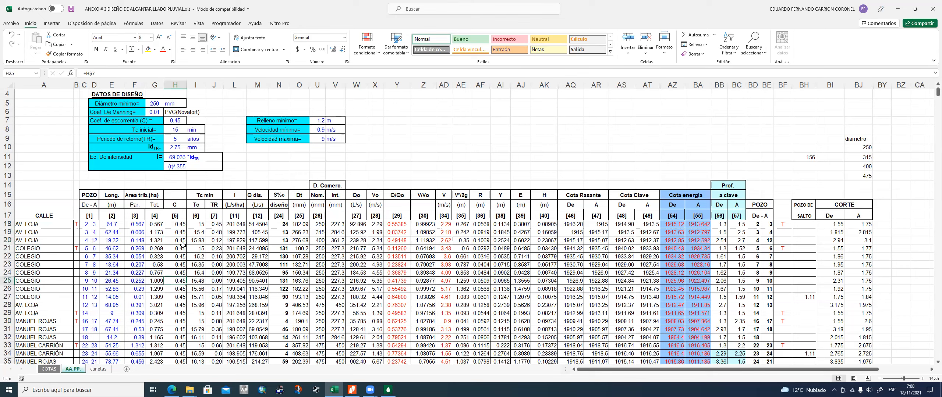
click(181, 247)
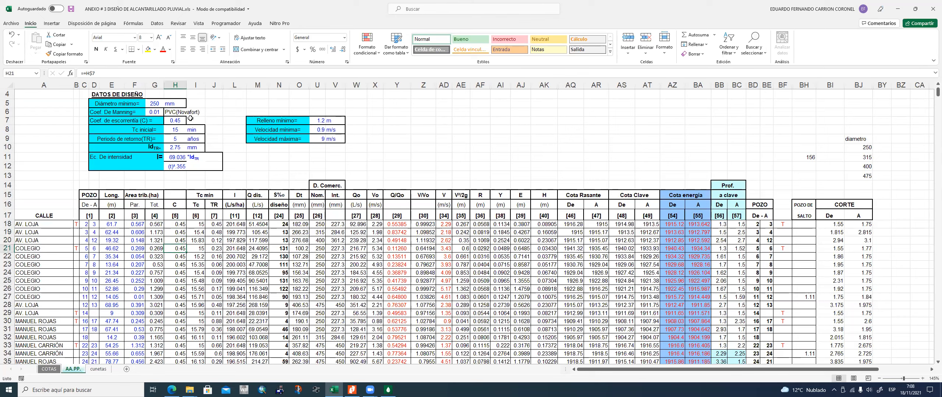
Step: Compare the initial concentration time in H8 with the Tc values of the starting sections in I18, I21 and I30
click(178, 130)
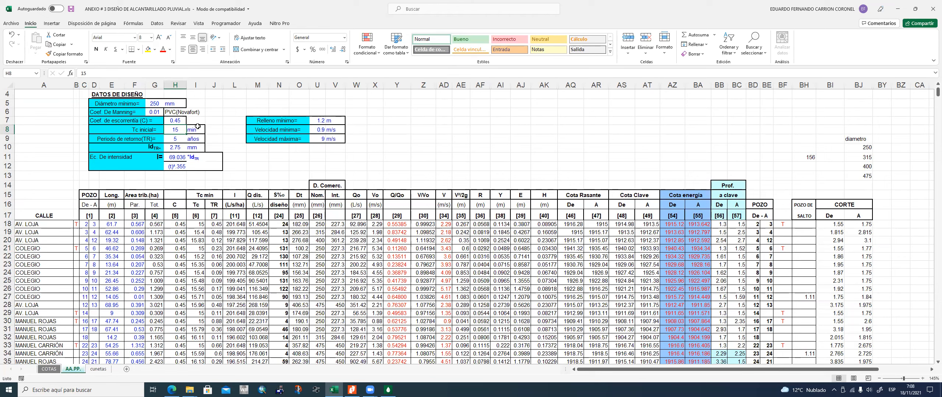
click(199, 223)
key(Up)
key(Up)
click(198, 225)
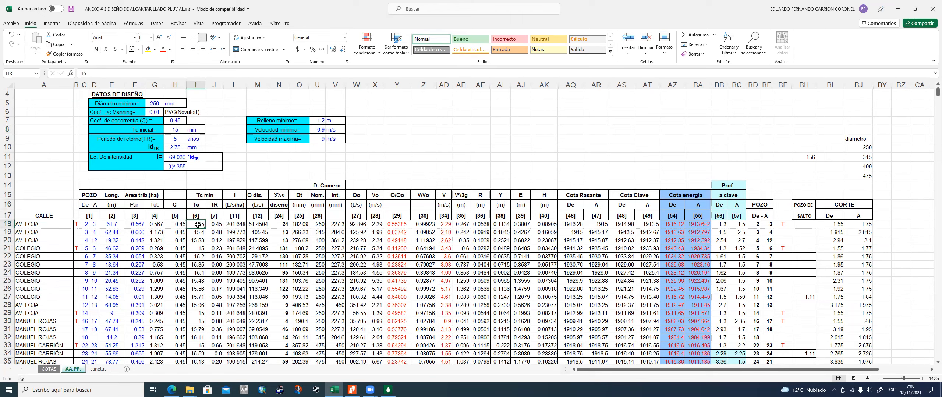
click(198, 249)
click(201, 320)
click(198, 224)
click(178, 130)
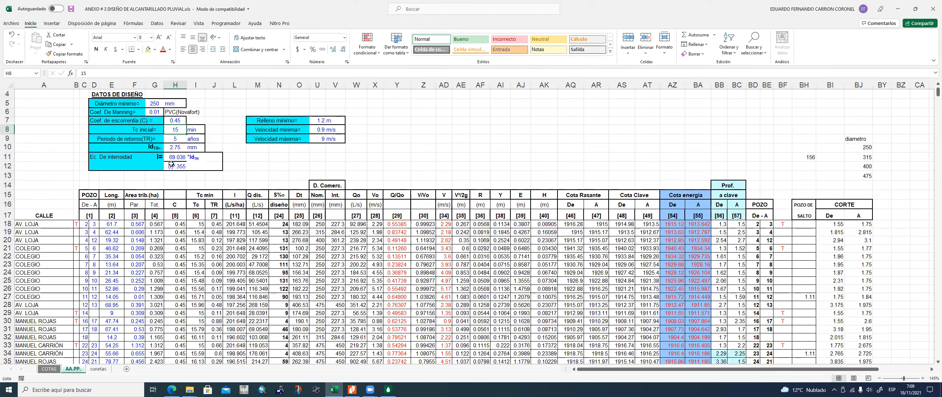
Step: Review the return period in H9 alongside the IdTR intensity value in H10 of the design data
click(177, 138)
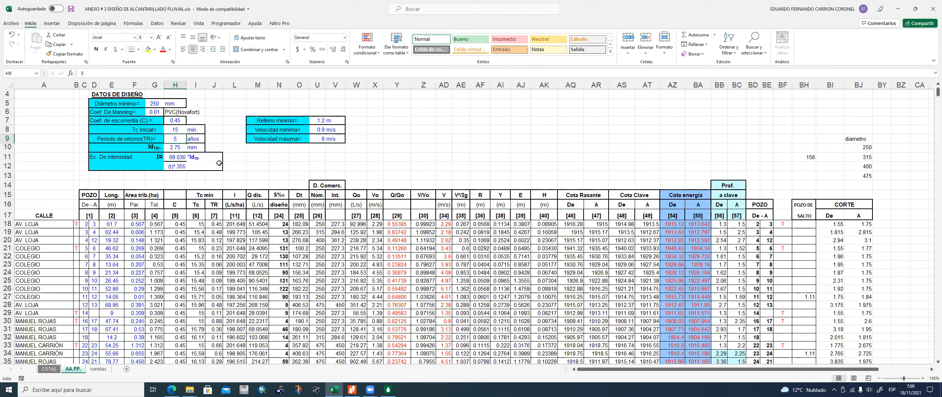
click(179, 149)
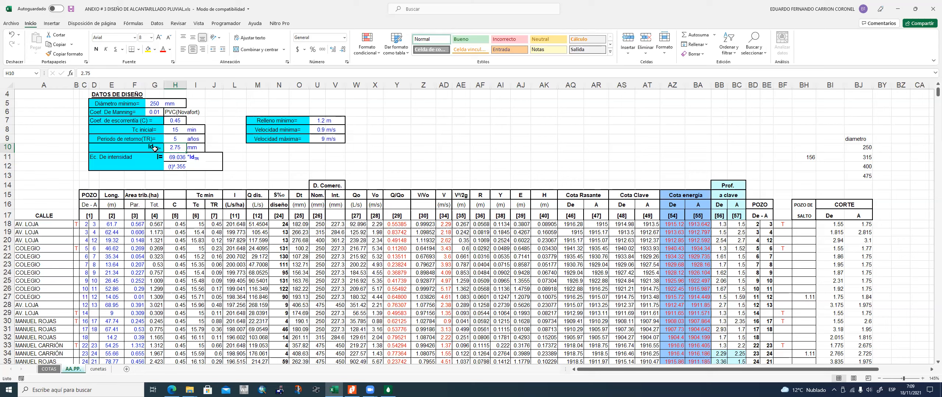
click(177, 139)
click(176, 151)
click(179, 139)
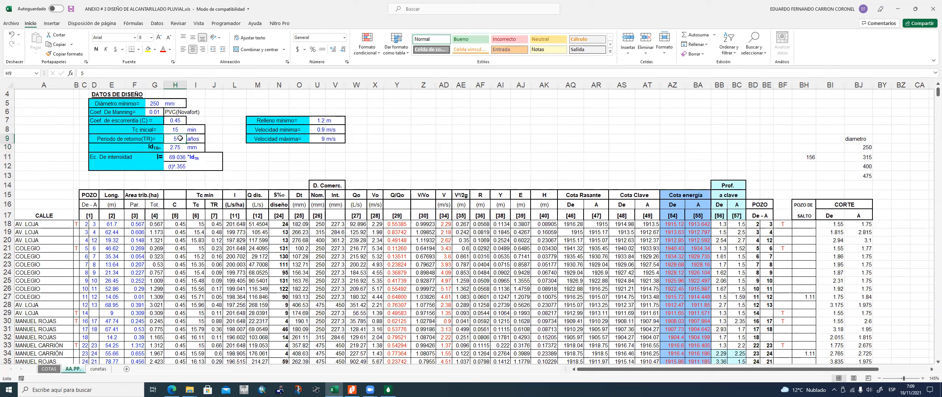
click(180, 149)
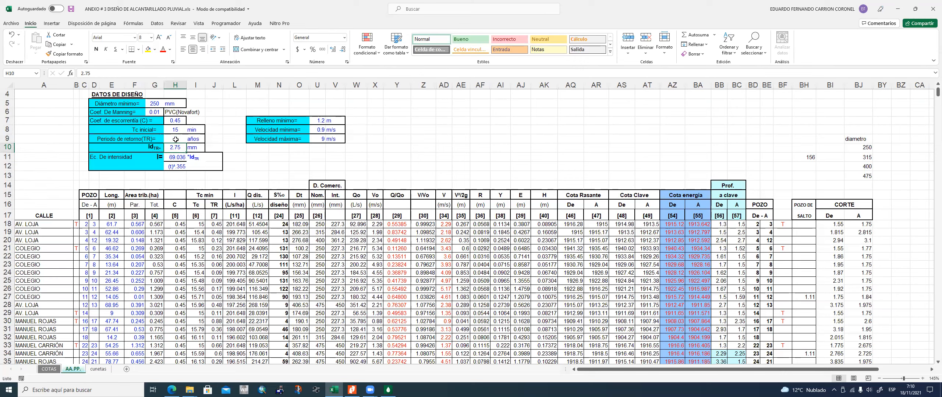
click(175, 139)
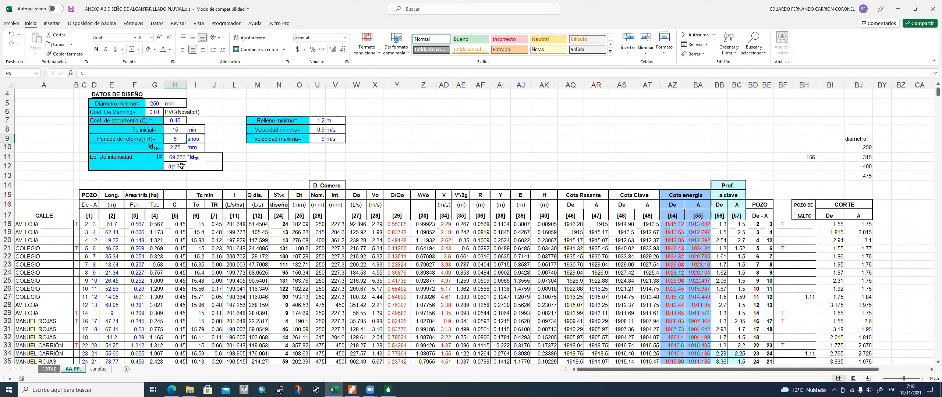
click(174, 148)
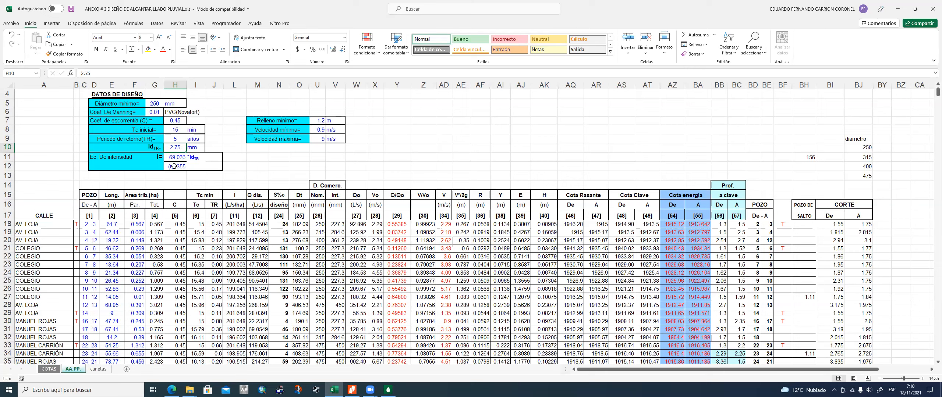
click(176, 137)
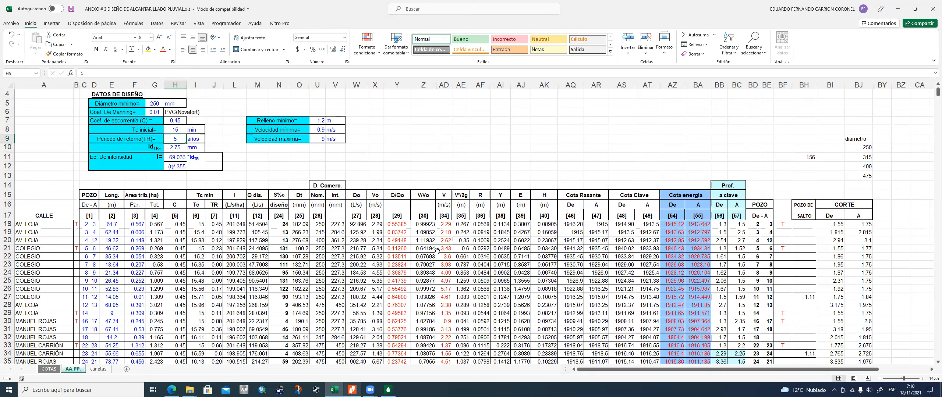
Step: Switch to the design textbook in Nitro Pro and examine Tabla 16.2 on design frequencies for storm sewer pipes
key(alt+Tab)
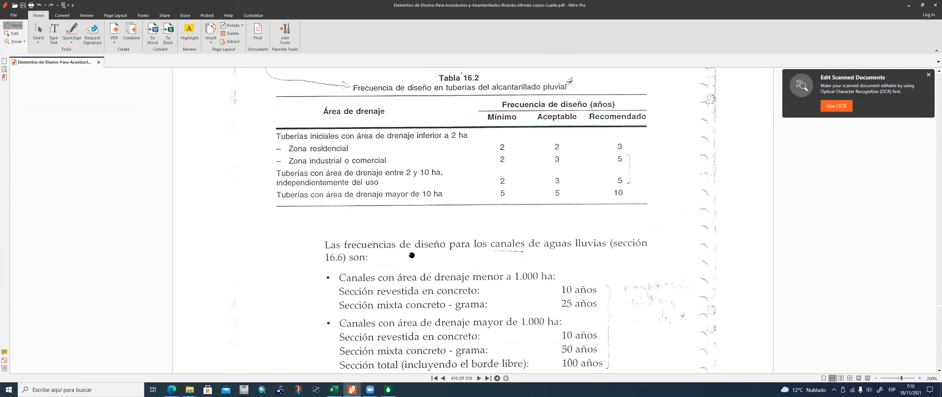
scroll(413, 253, up, 1)
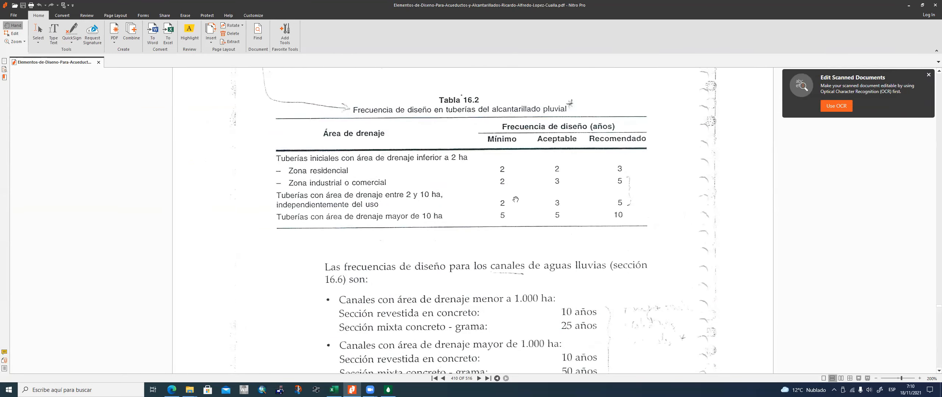
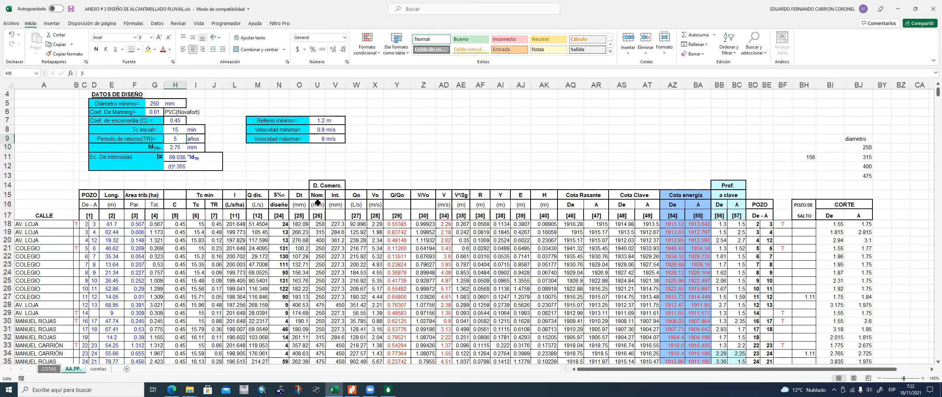
Step: Return to the Excel design sheet and inspect the IdTR value in H10
click(177, 147)
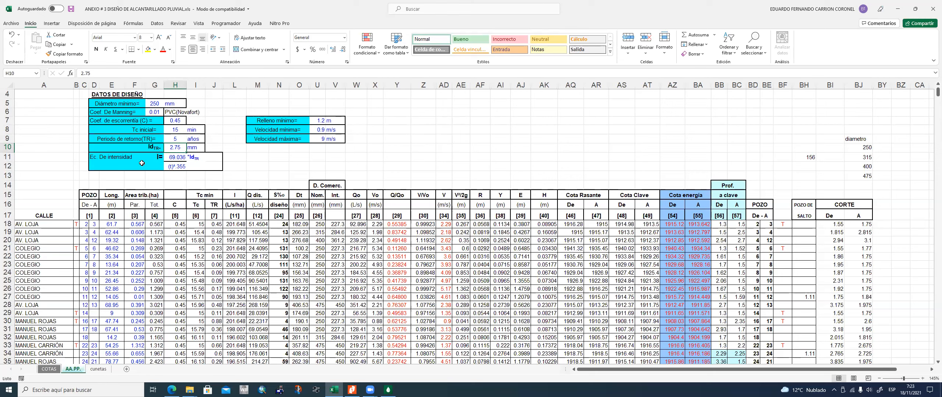
Step: Review the minimum cover in U7 and the minimum and maximum velocity limits in the design data
click(287, 159)
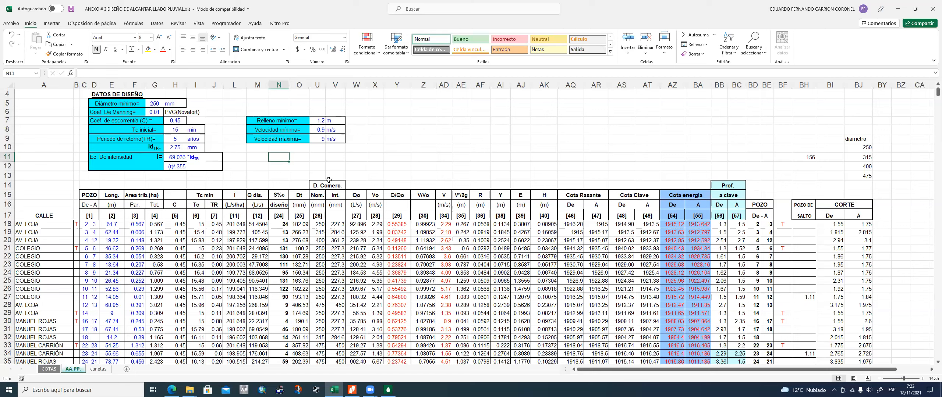
click(319, 121)
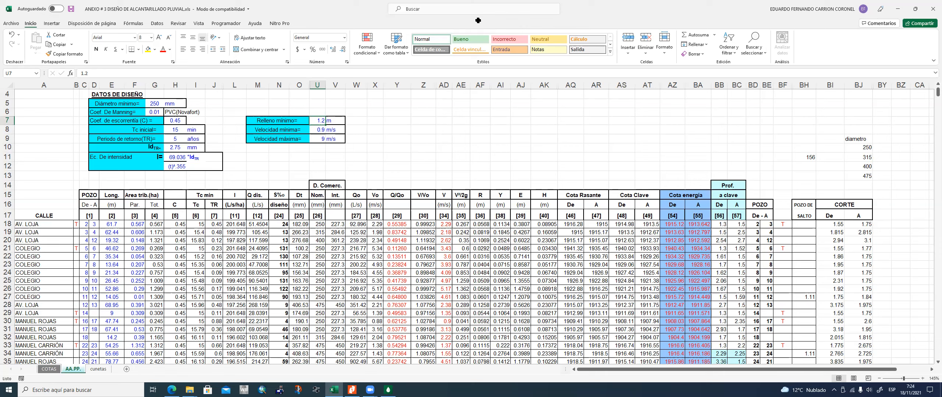
click(428, 169)
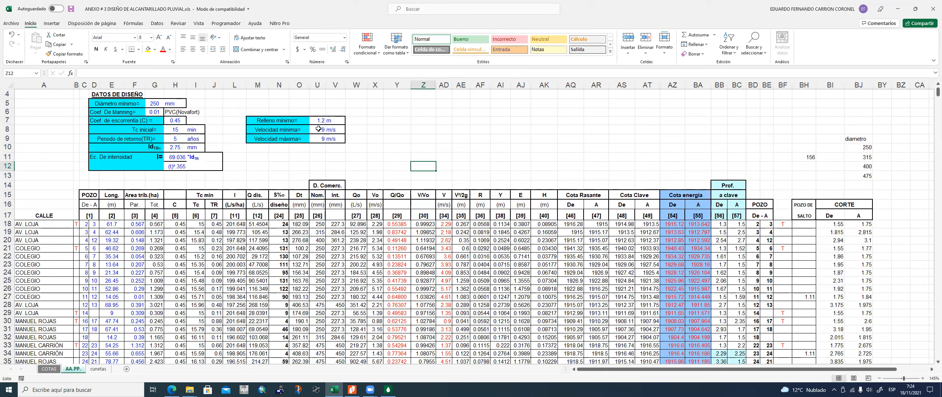
click(375, 131)
click(316, 139)
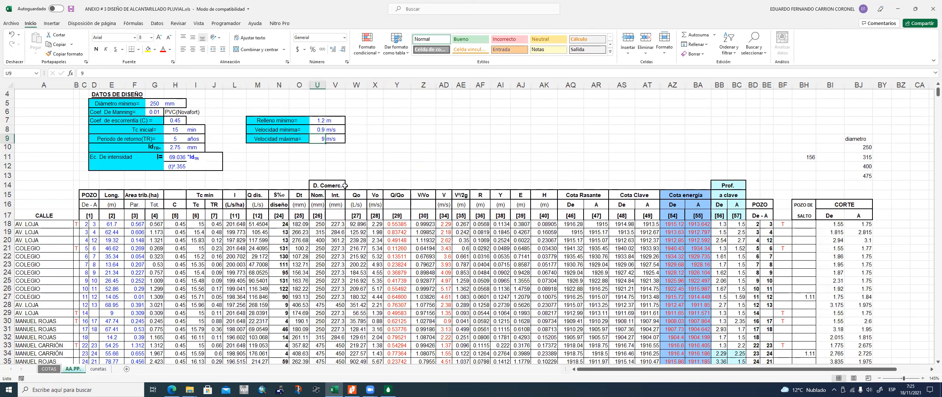
Step: Check the velocities V in column AD, from the EMISARIO sections to the DESCARGA row, against the maximum velocity limit
scroll(345, 186, down, 1)
scroll(375, 186, down, 1)
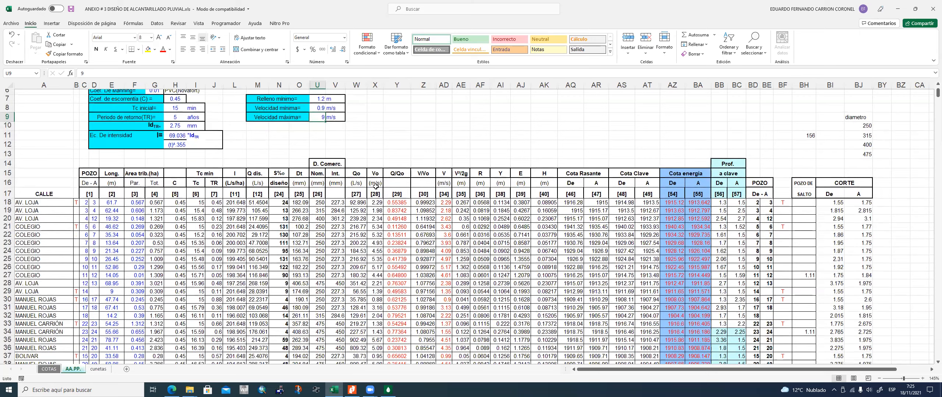
scroll(375, 186, down, 1)
scroll(411, 155, down, 1)
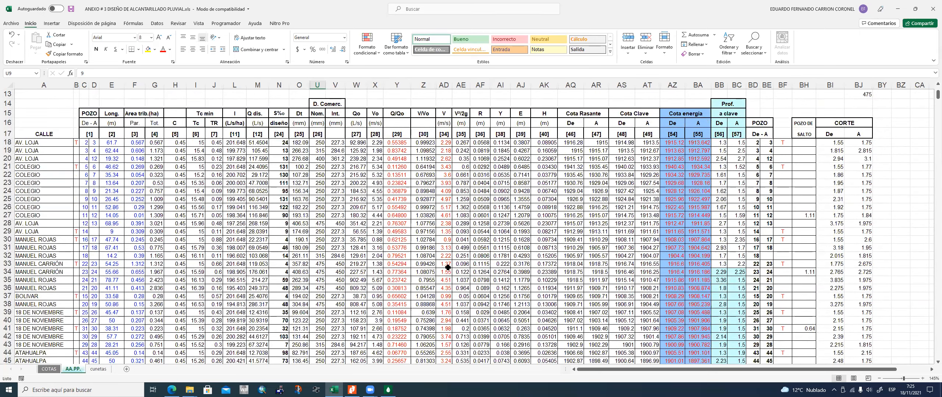
scroll(447, 268, down, 8)
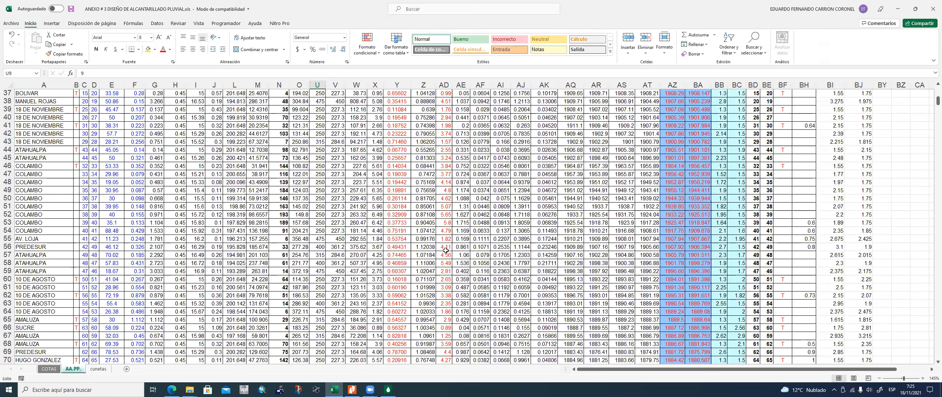
scroll(446, 251, down, 10)
click(450, 249)
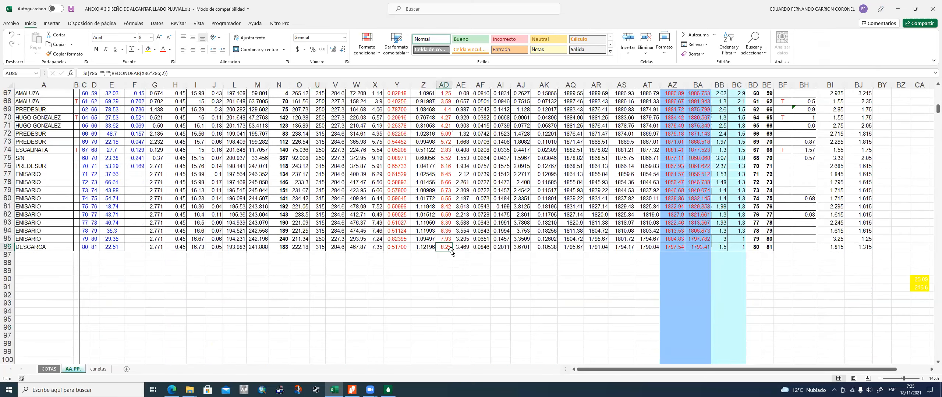
click(446, 239)
click(446, 231)
click(446, 223)
click(447, 207)
click(446, 182)
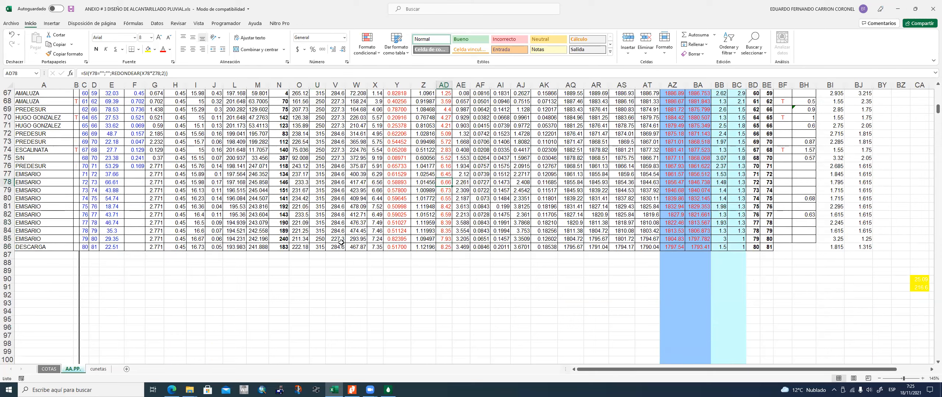
Step: Go through the first AV. LOJA section in row 18, from street, T mark and manholes to length, tributary areas and runoff coefficient C
scroll(336, 201, up, 1)
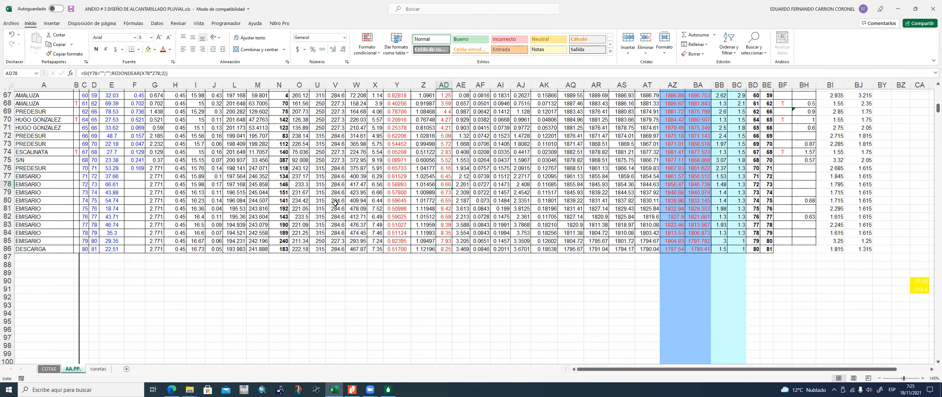
scroll(335, 203, up, 4)
scroll(258, 213, up, 18)
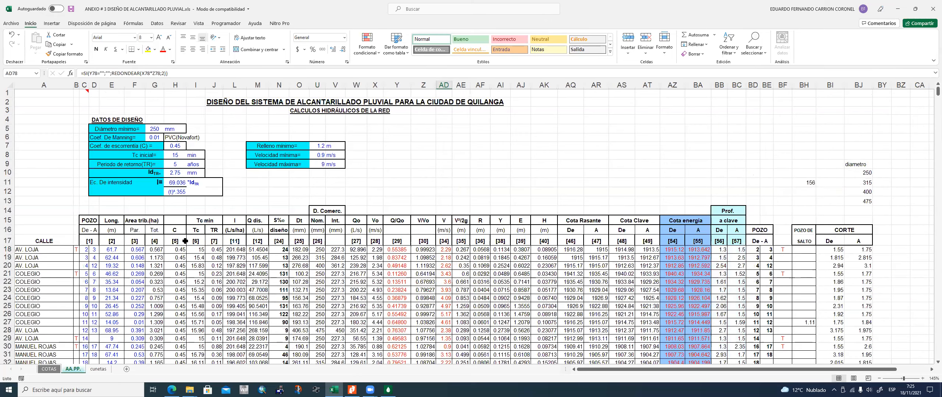
scroll(181, 241, down, 1)
click(47, 225)
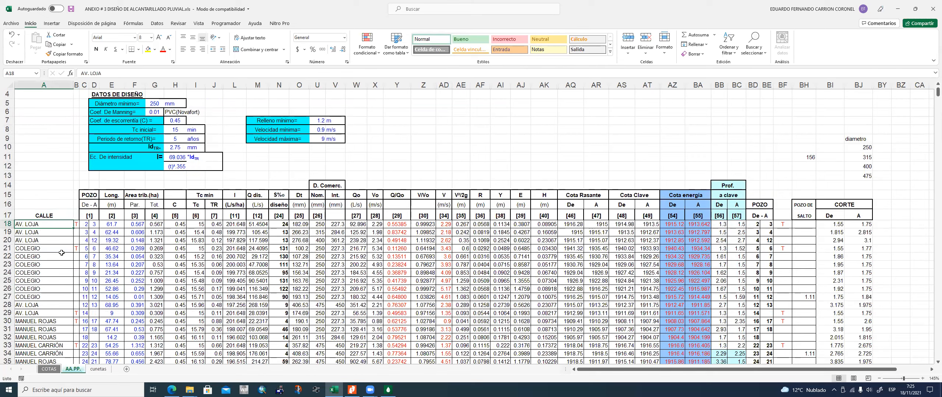
click(79, 224)
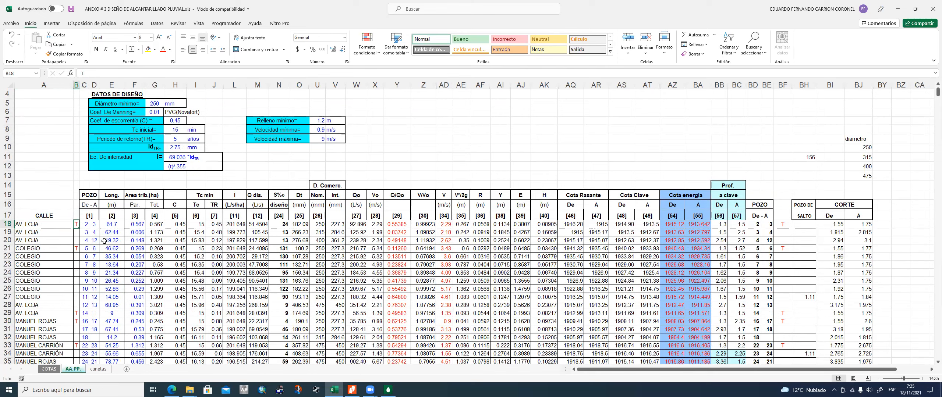
click(93, 226)
click(114, 225)
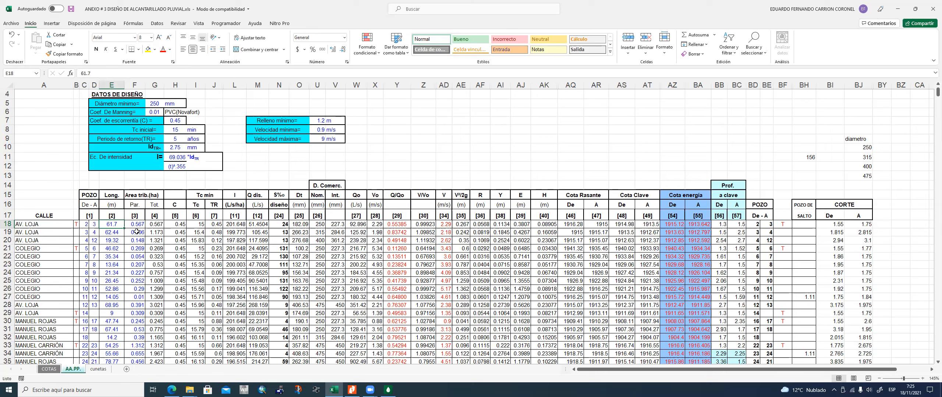
click(137, 224)
click(153, 226)
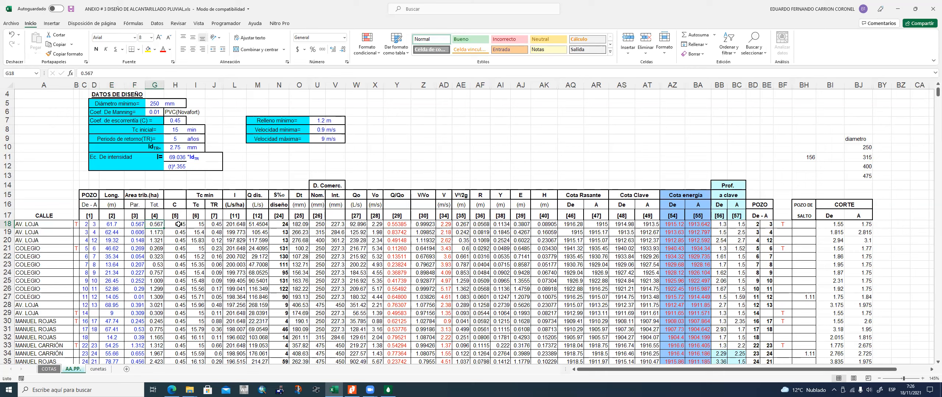
key(Right)
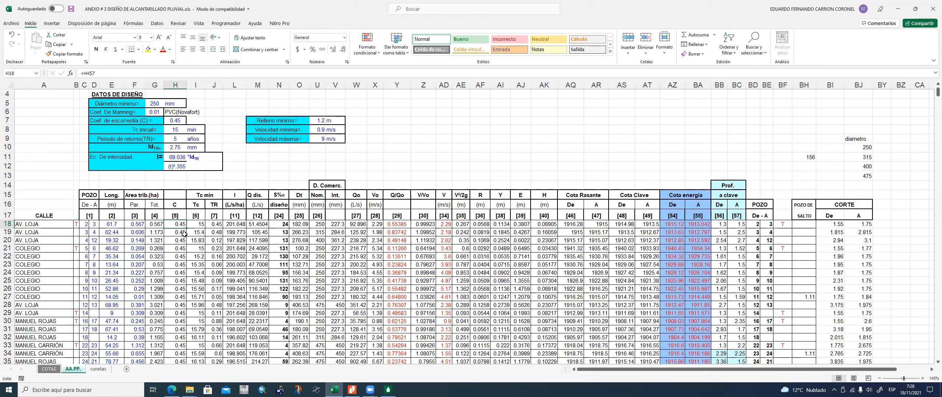
Step: Compare the Tc values in I18 to I21 with the initial Tc of the design data
click(200, 225)
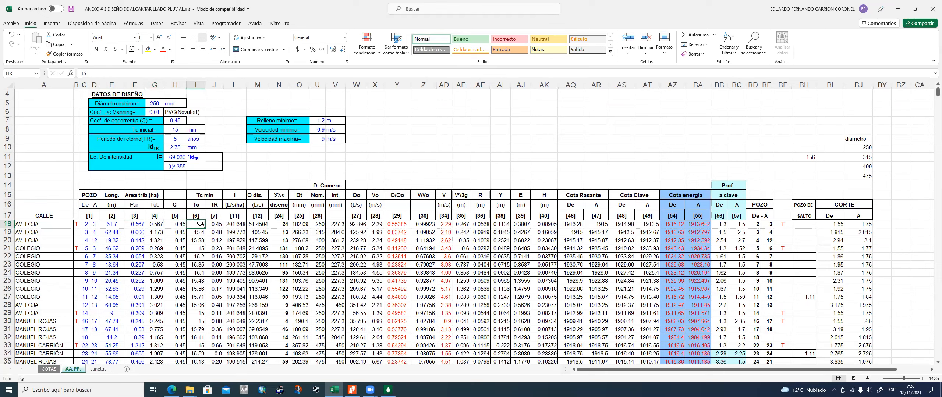
click(200, 248)
click(147, 130)
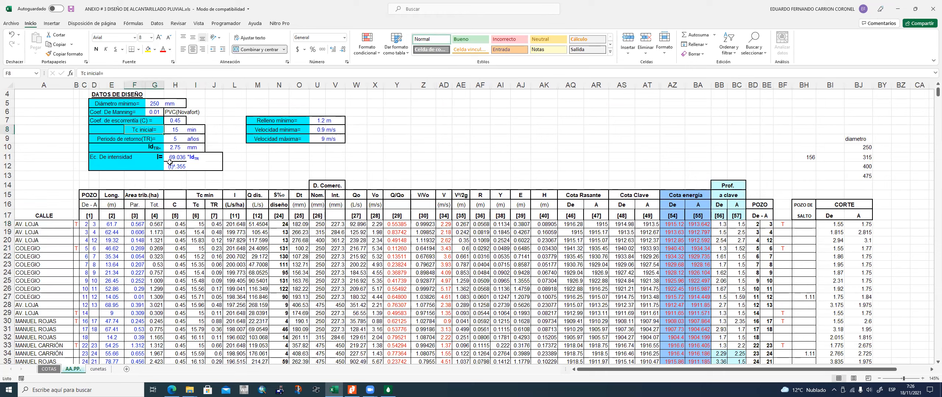
click(199, 231)
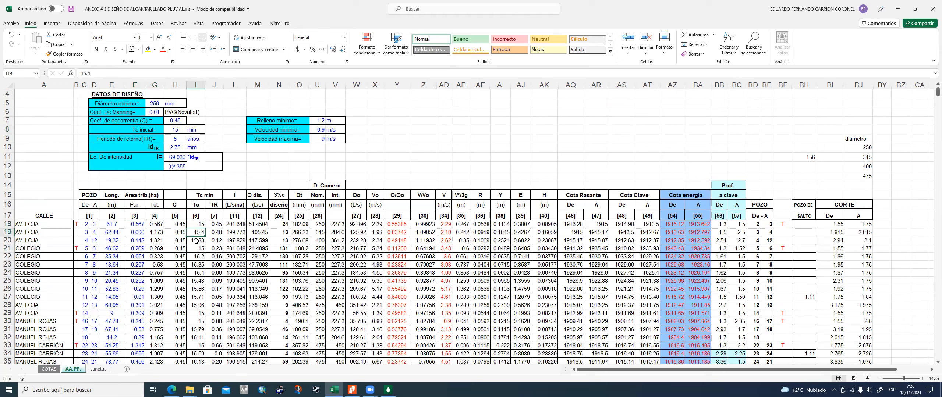
click(201, 241)
key(Up)
click(198, 224)
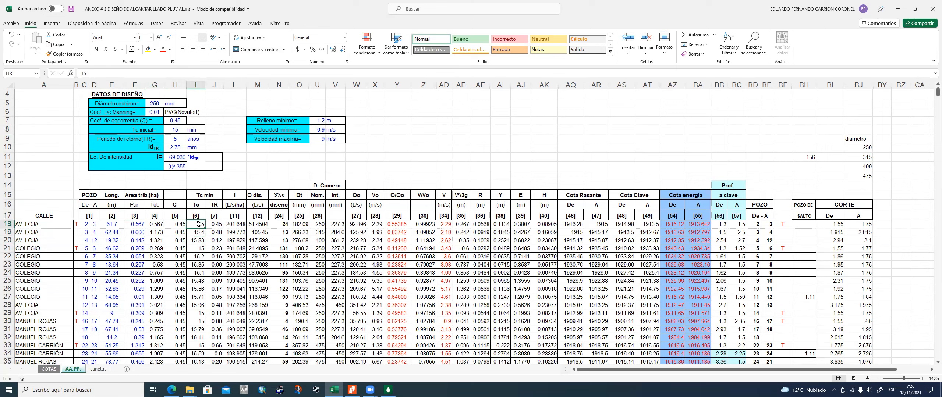
Step: Inspect the travel time formulas in J18 and J19 of the TR column
click(217, 223)
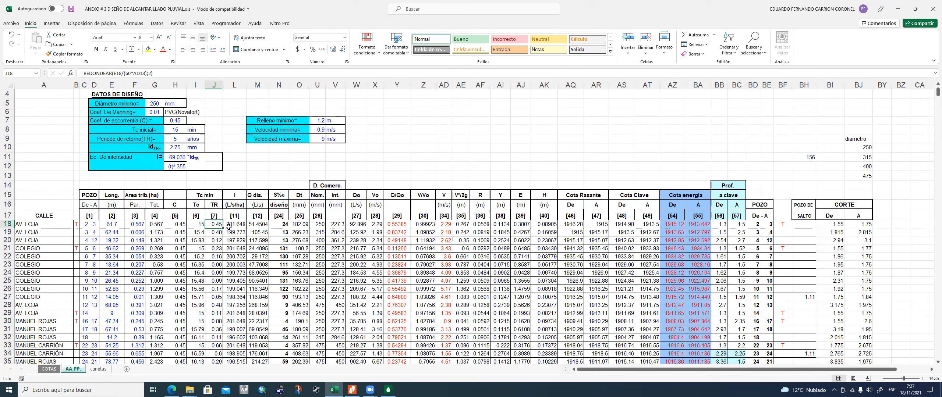
click(218, 231)
click(217, 224)
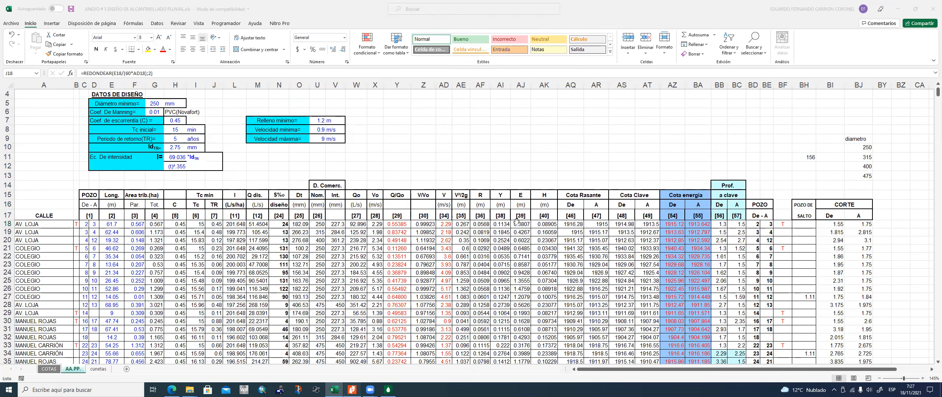
Step: Switch to the design textbook in Nitro Pro and examine the SCS equation 16.4 with surface velocity equation 16.5
key(alt+Tab)
scroll(517, 221, down, 5)
scroll(516, 221, down, 15)
scroll(516, 220, down, 15)
scroll(517, 218, down, 12)
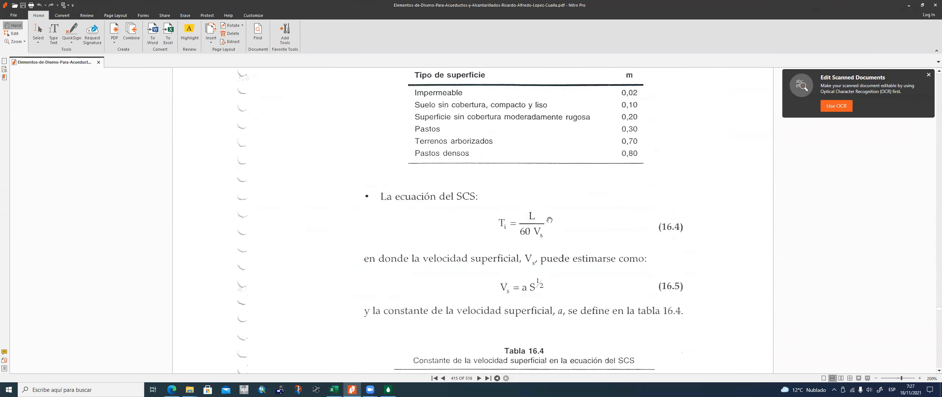
scroll(550, 220, down, 3)
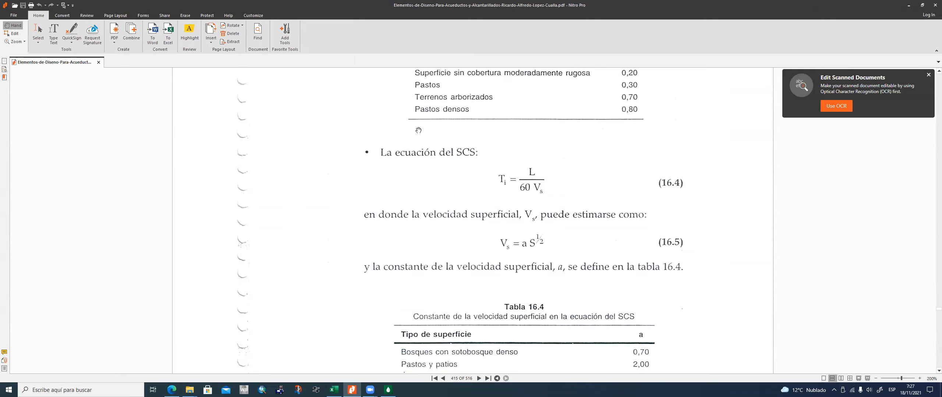
Step: Return to the Excel design sheet and trace the travel time formula in J18 to the velocity in AD18 and the Tc in I19
key(alt+Tab)
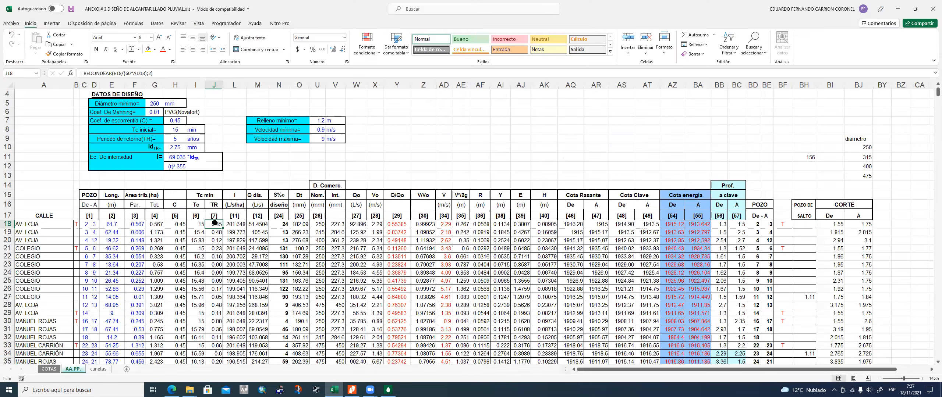
double_click(214, 224)
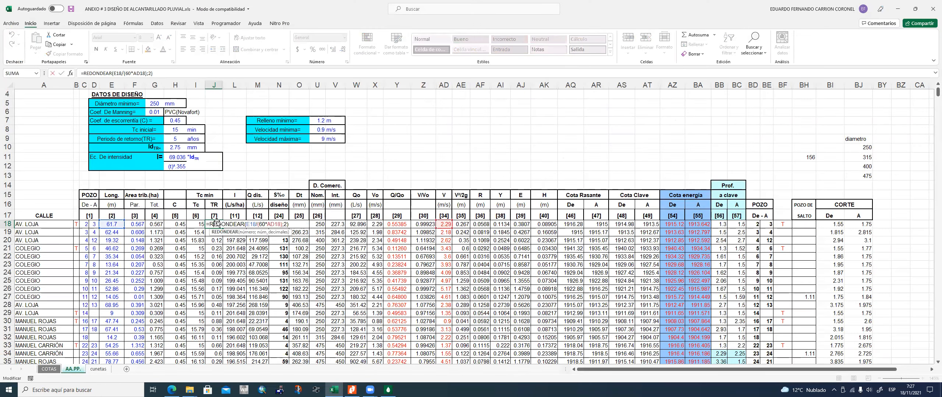
click(445, 222)
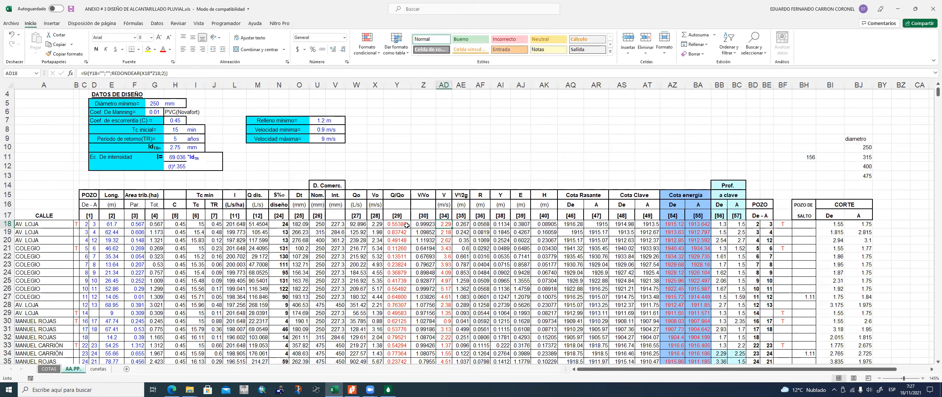
click(199, 232)
click(213, 224)
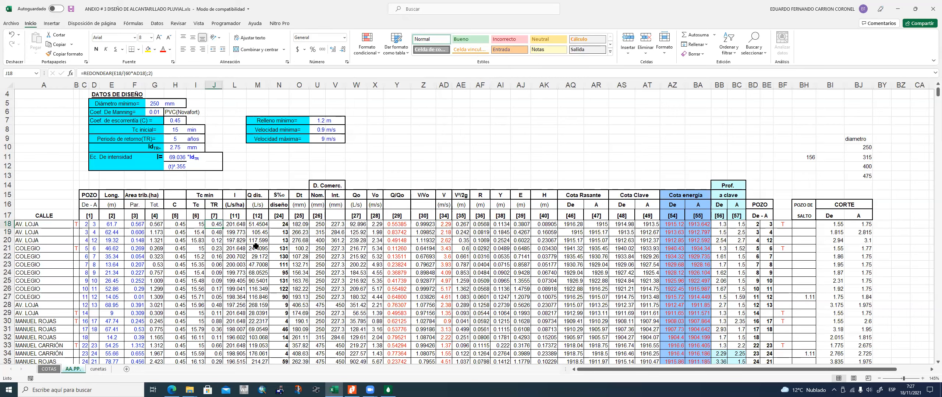
Step: Examine the intensity formula in L18 with its referenced cells, and the design flow formula in M18
click(235, 224)
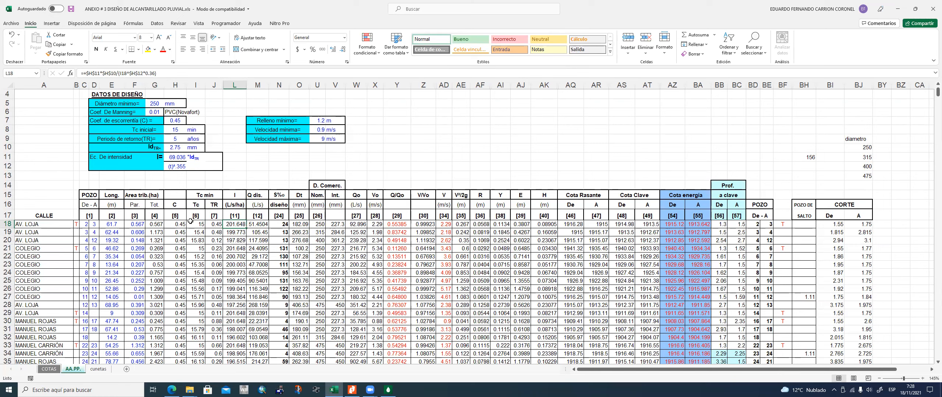
click(260, 225)
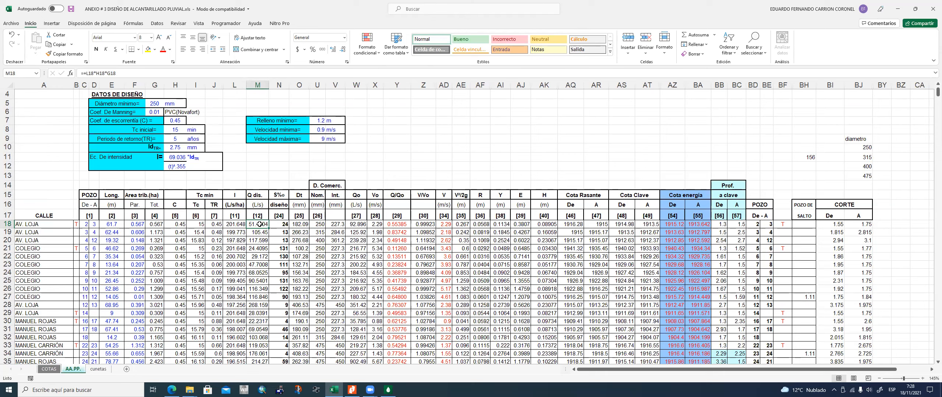
click(233, 225)
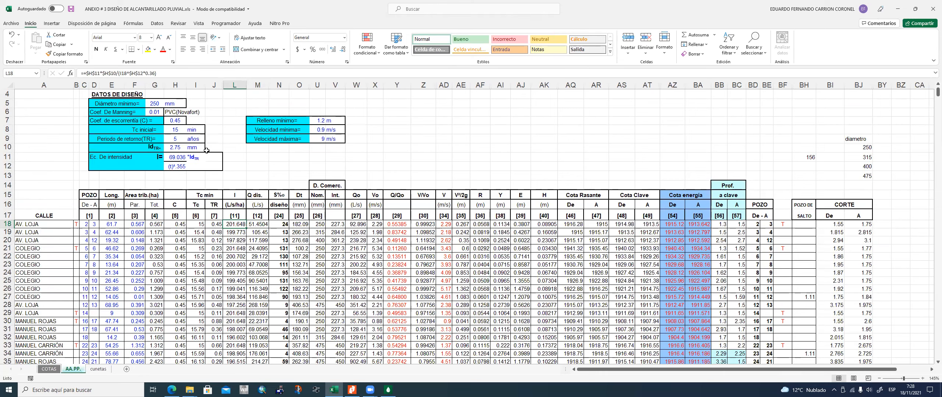
key(F2)
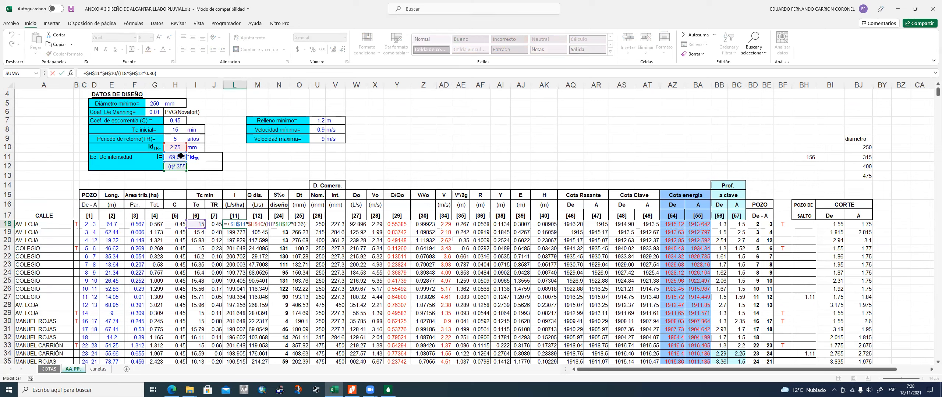
key(Escape)
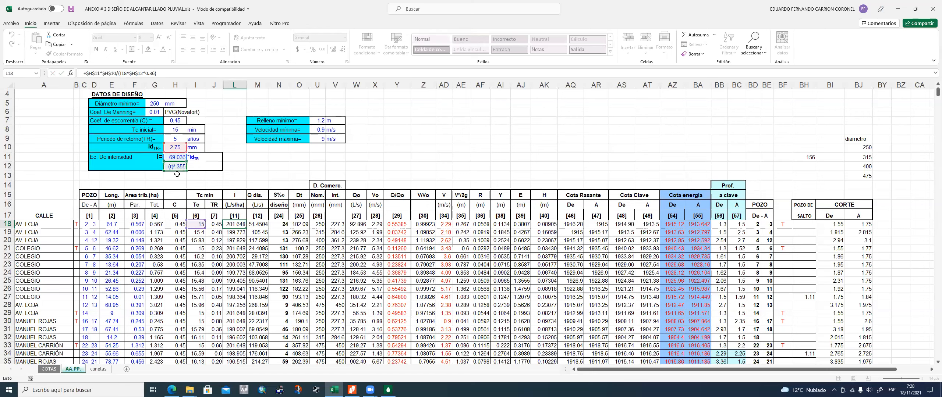
Step: Review the intensity equation terms in H11 and H12 together with the IdTR value in H10
click(178, 157)
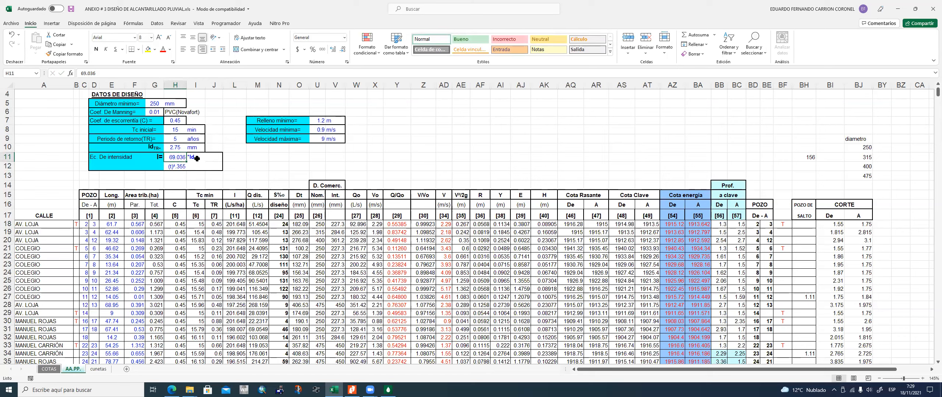
click(176, 149)
click(175, 157)
key(Down)
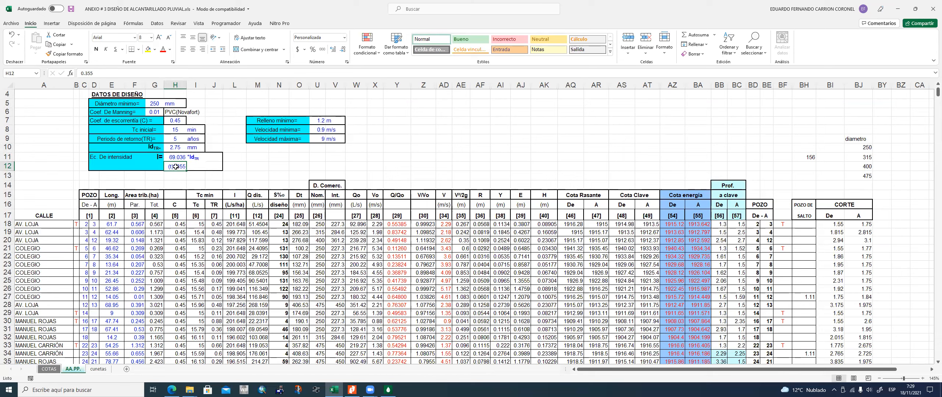
Step: Review the initial Tc in H8 and follow the Tc values down column I from row 18
click(175, 131)
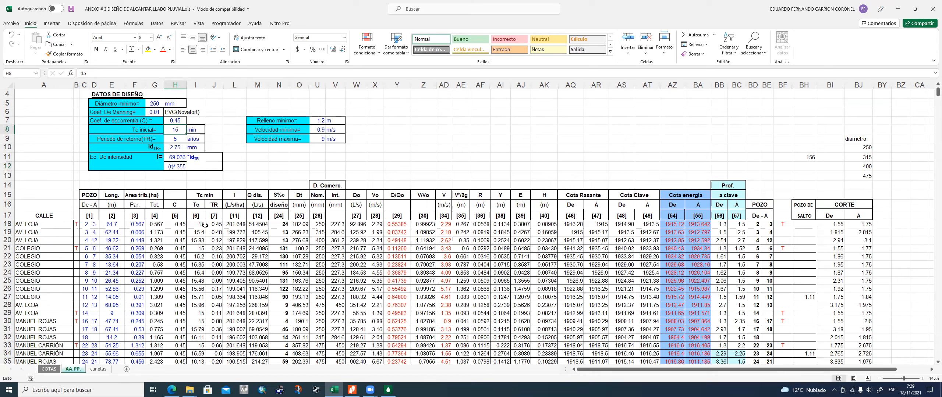
click(225, 224)
click(196, 223)
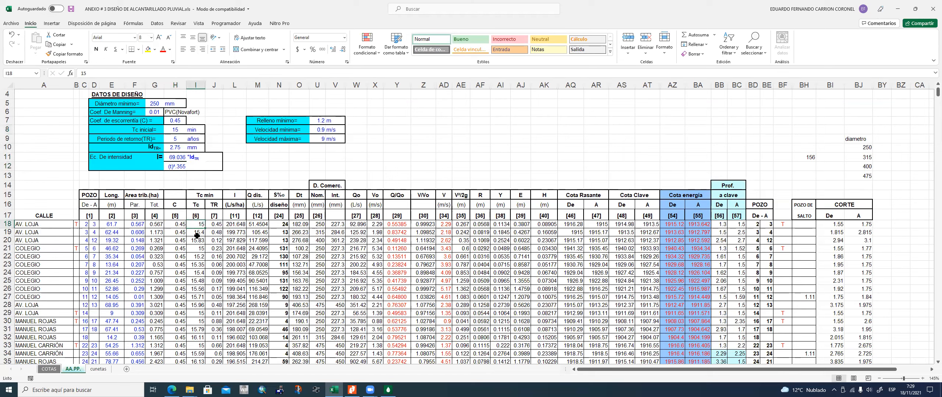
click(196, 232)
click(197, 240)
click(198, 256)
click(201, 265)
Step: Examine the intensity formula in L18 together with the cells it references, leaving it unedited
click(240, 224)
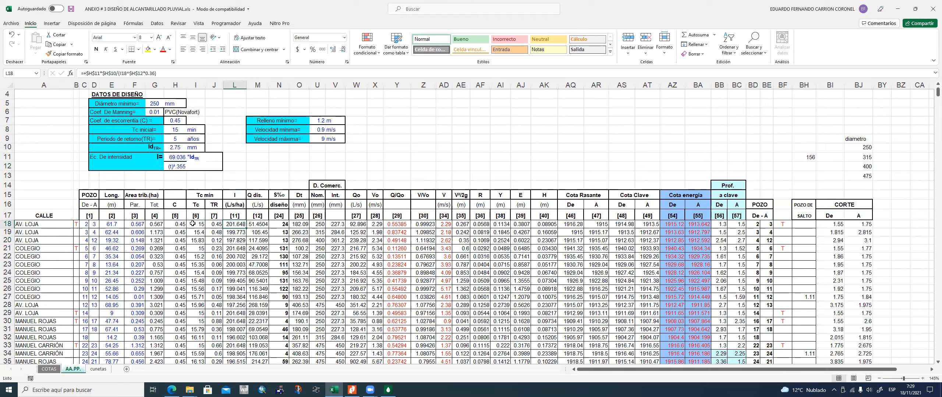
double_click(234, 224)
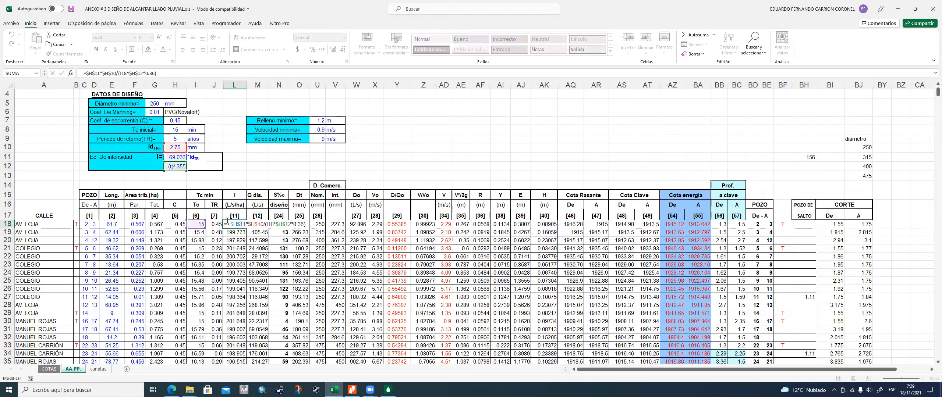
key(Escape)
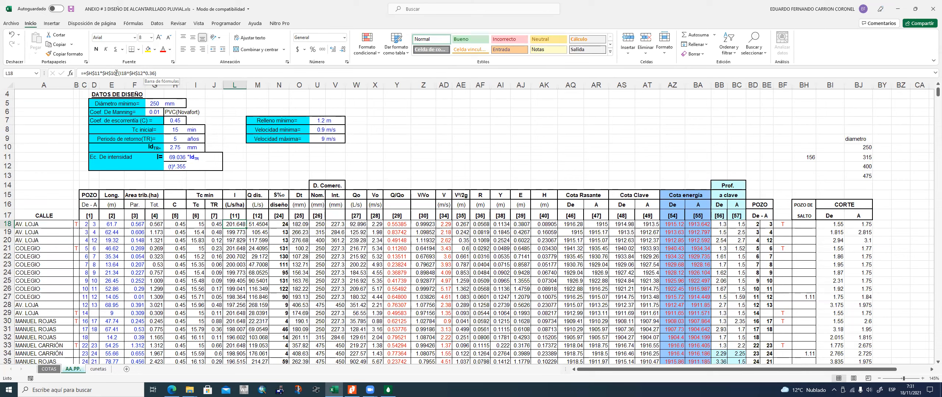
Step: Calculate 1/2.78 in the empty cell Z8 as a scratch check and clear the cell
click(424, 131)
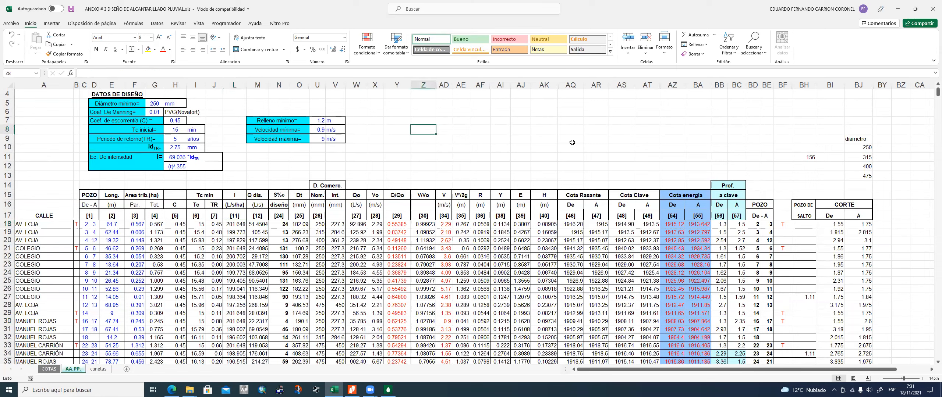
text(+1/2.78)
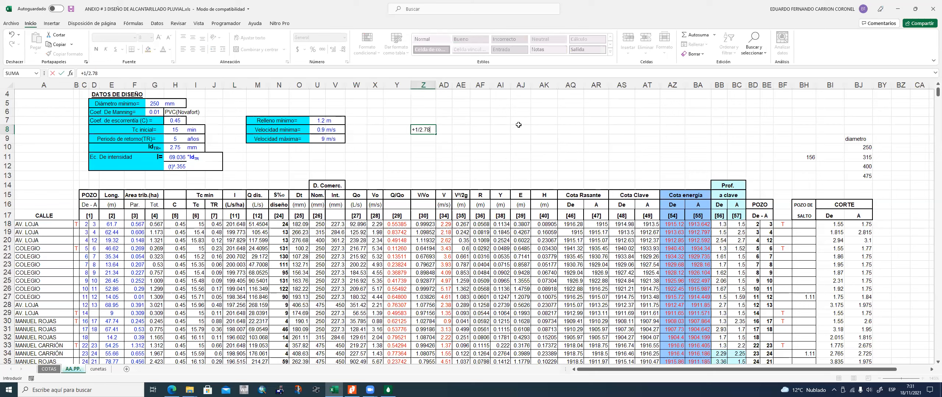
key(Return)
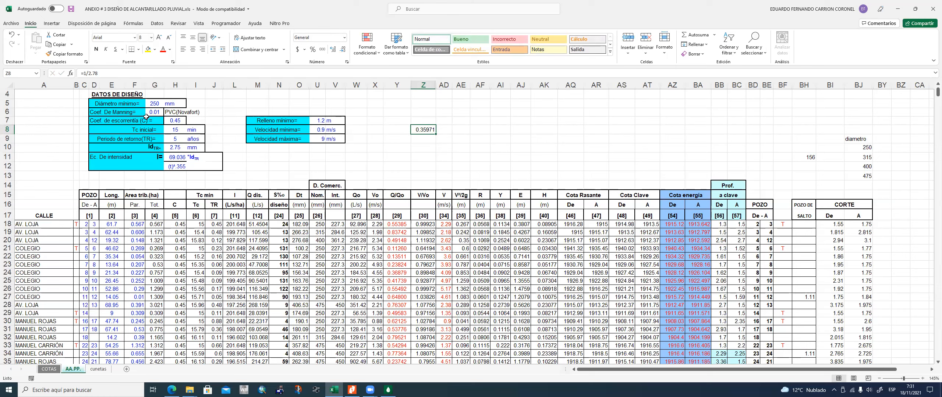
click(98, 74)
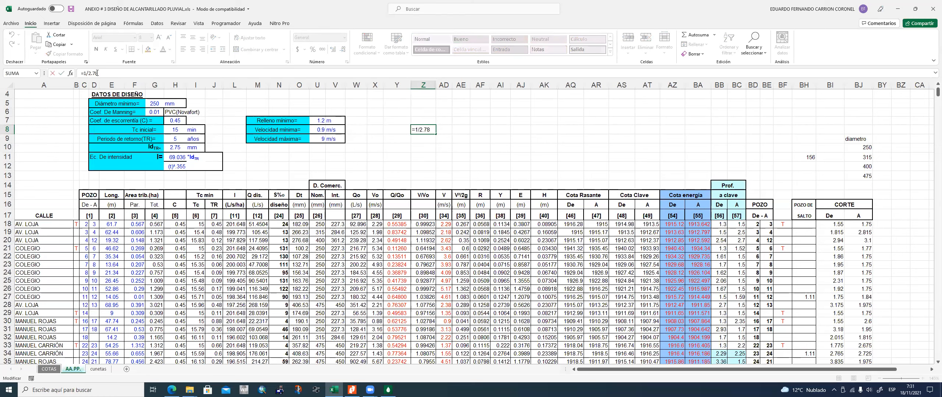
key(Escape)
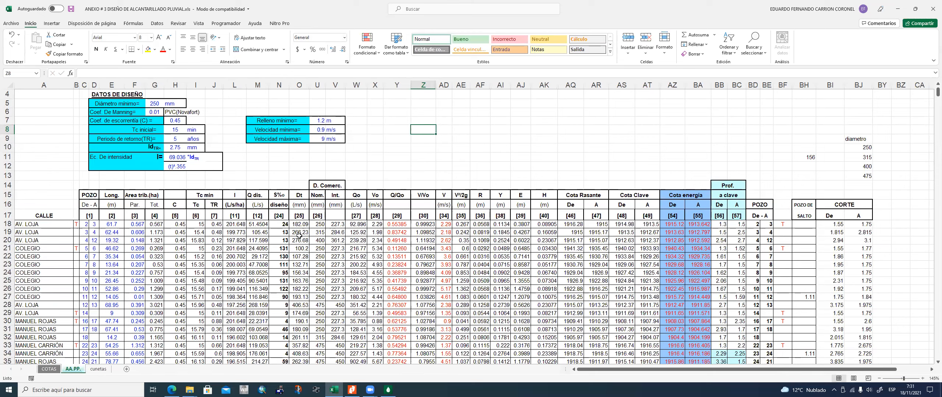
Step: Examine the 0.36 conversion factor in the intensity formula of L18 without changing it
click(238, 224)
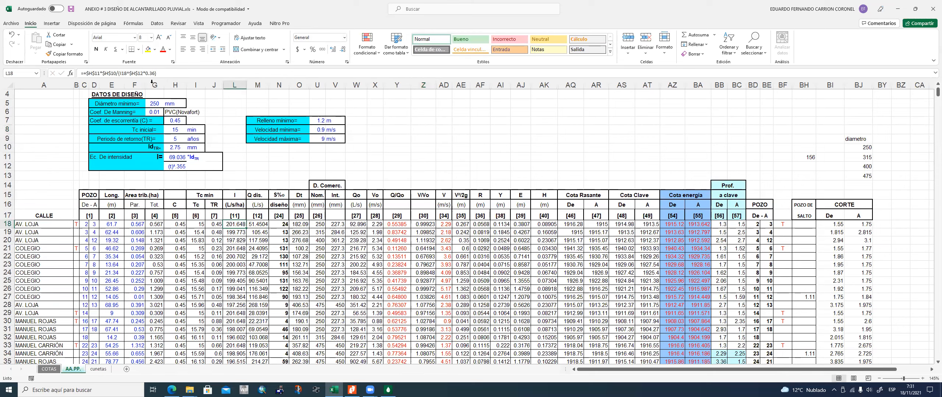
drag(146, 73, 155, 73)
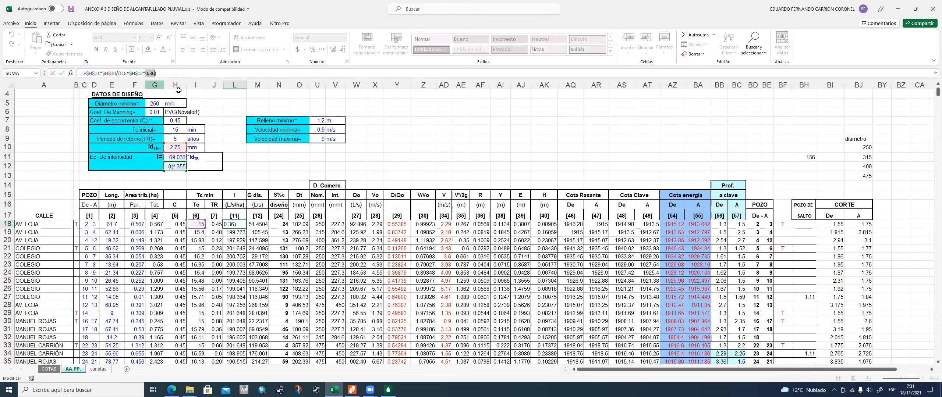
key(Escape)
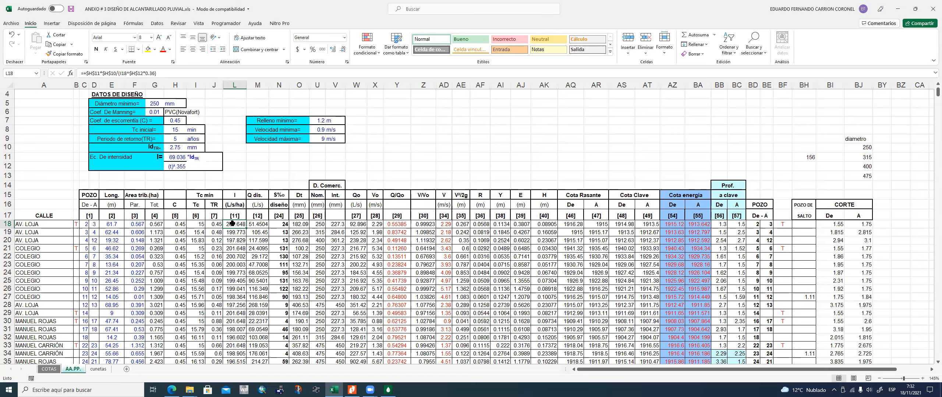
Step: Check the design flow formula in M18 and write the rational formula note Q=C.I.A in cell Y9
click(259, 225)
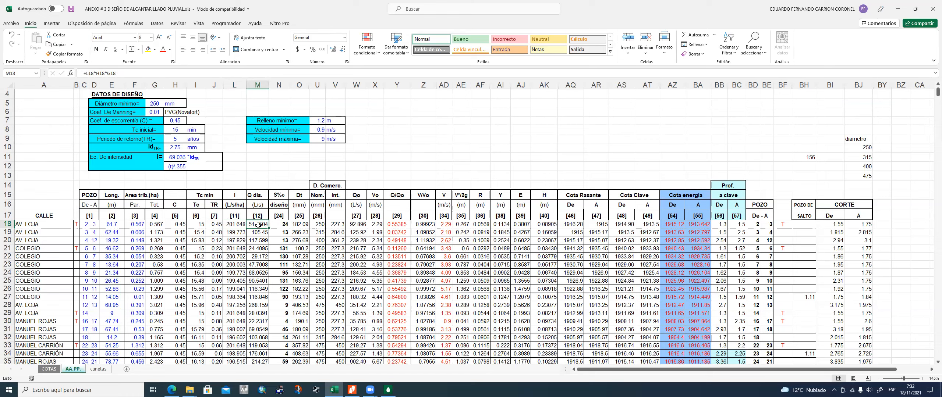
click(393, 139)
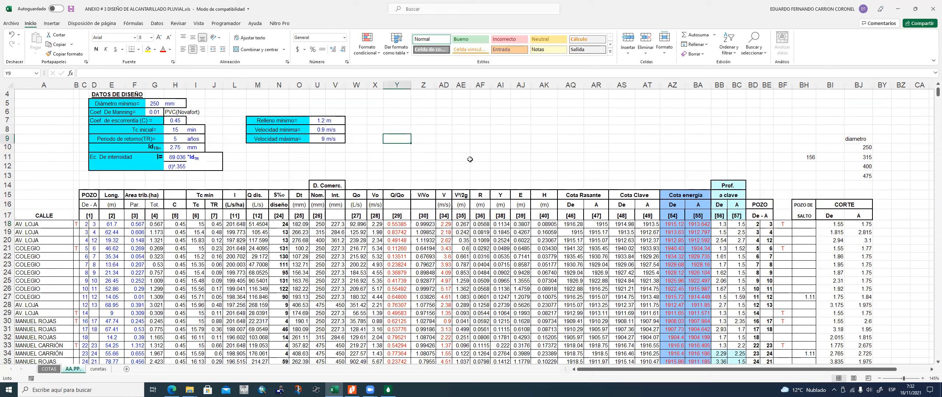
text(Q=)
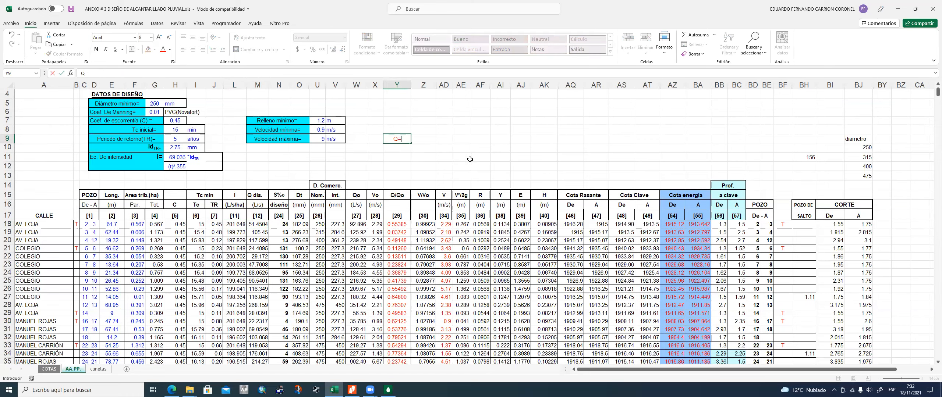
text(C)
text(xIx)
text(A)
key(BackSpace)
key(BackSpace)
key(BackSpace)
text(.I.A)
key(Return)
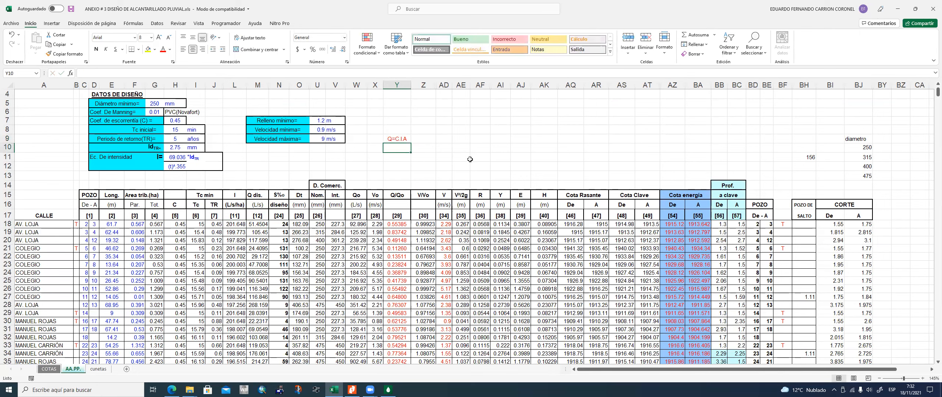
Step: Compare the note in Y9 with the design flow formula in M18, tracing its intensity, runoff coefficient and area cells
click(401, 140)
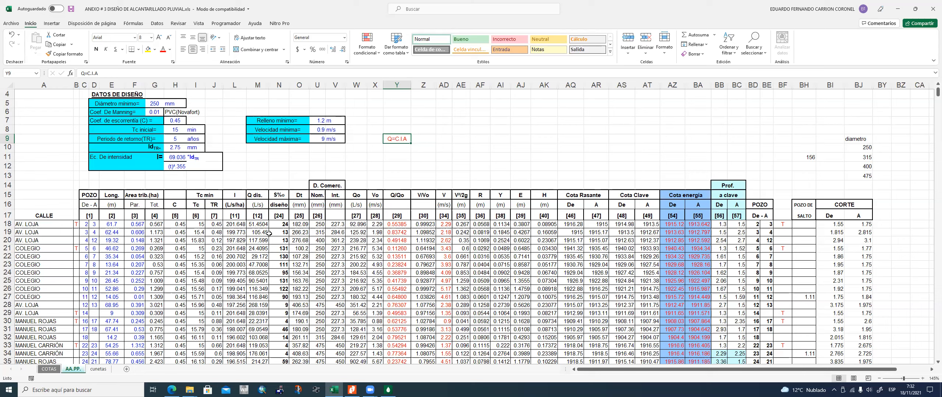
click(233, 225)
click(261, 225)
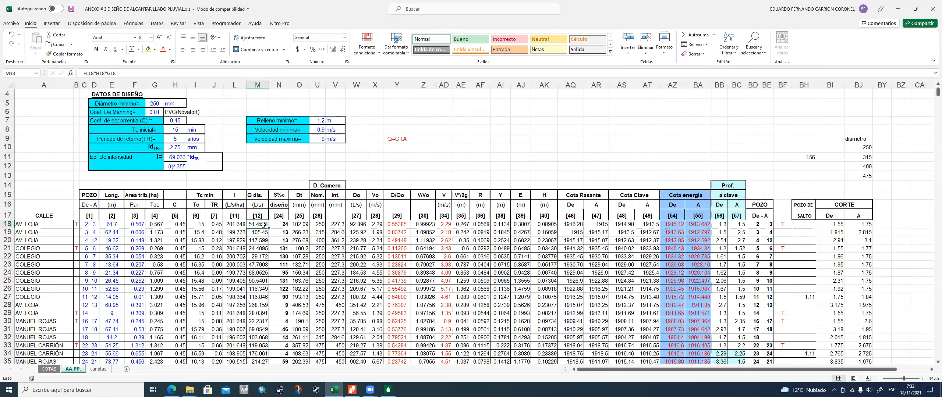
click(180, 225)
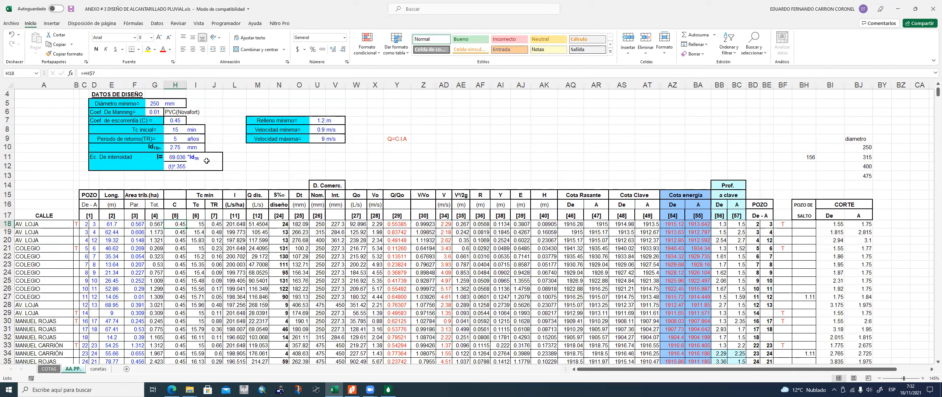
click(264, 223)
double_click(263, 224)
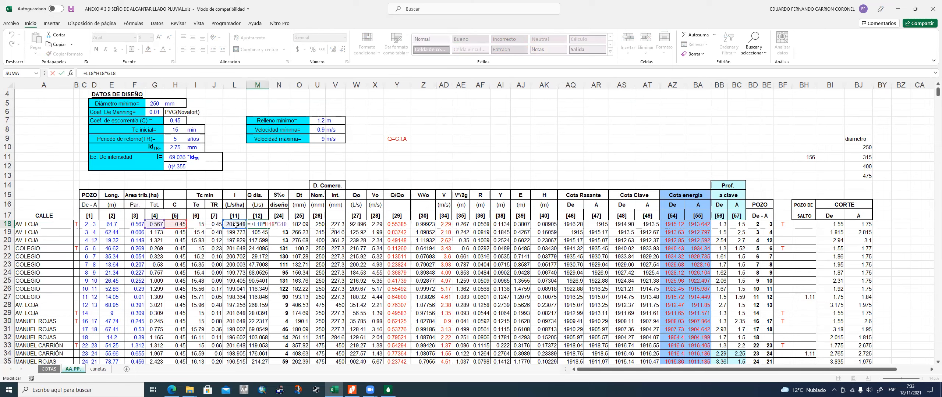
key(Escape)
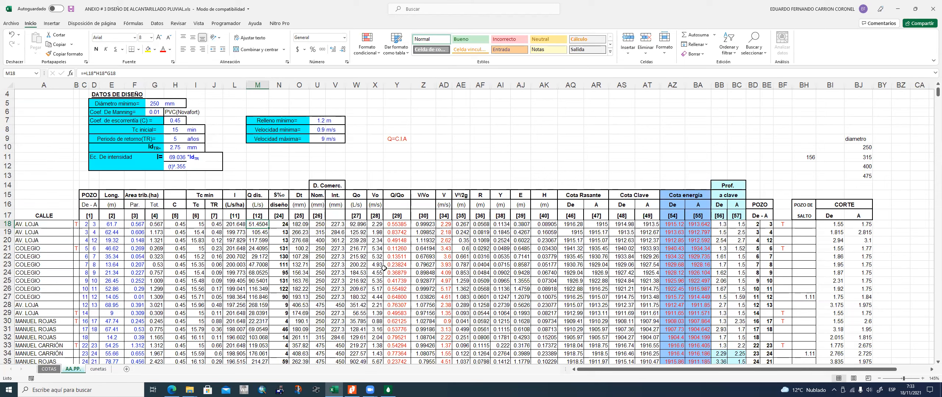
Step: Examine the design slope formula in N18 along with the crown depths in BB18 and BC18
click(281, 225)
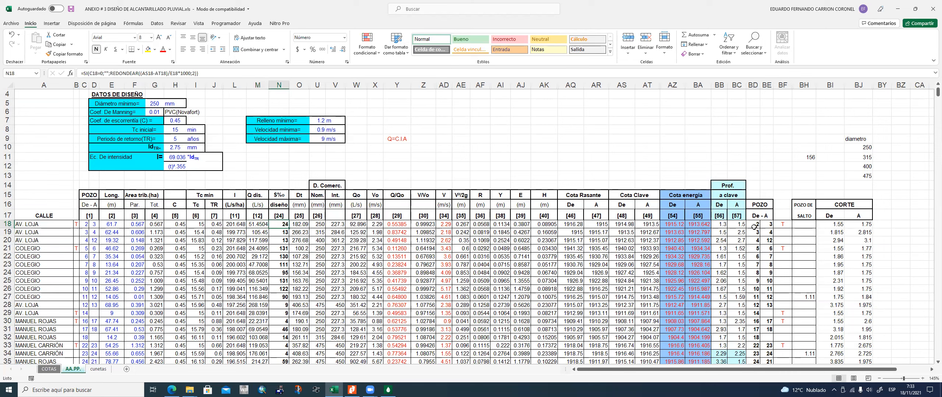
click(724, 225)
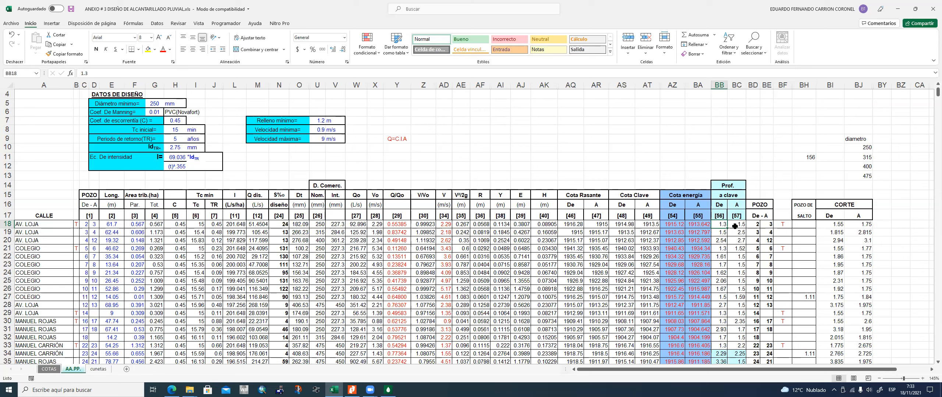
key(Right)
click(722, 226)
click(740, 226)
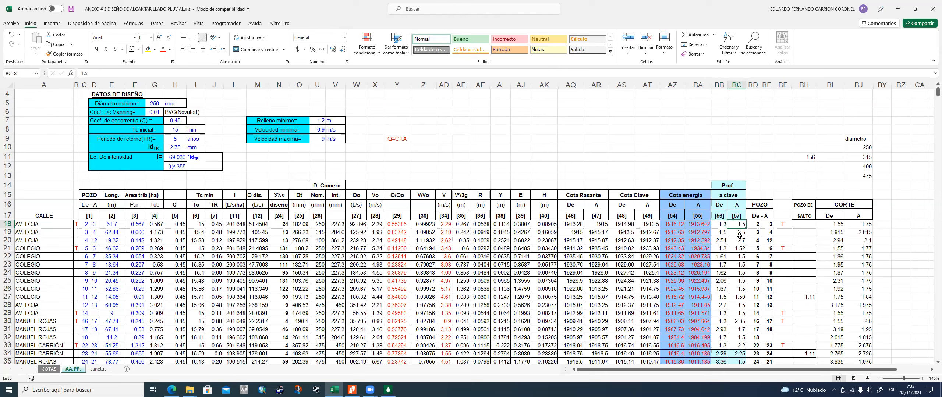
click(284, 225)
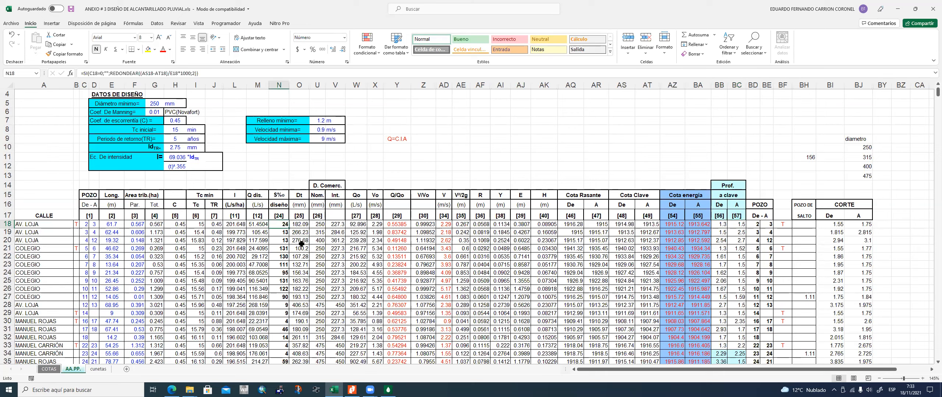
Step: Examine the theoretical diameter formula in O18 and the commercial nominal and internal diameters in U18 and V18
click(299, 225)
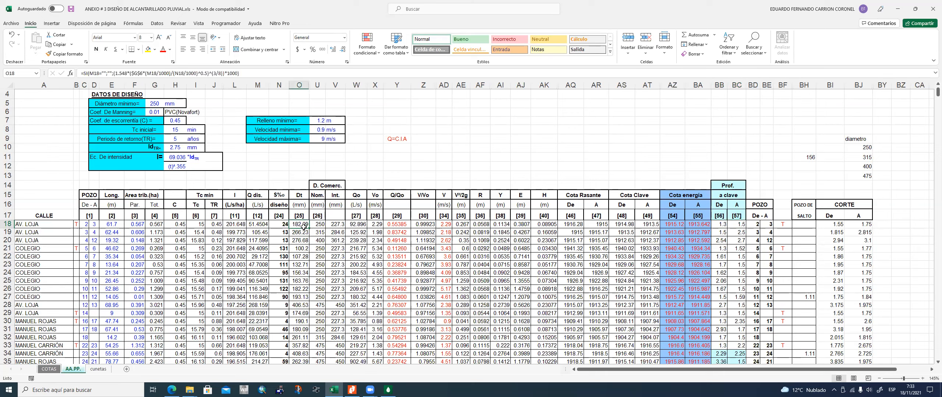
click(322, 225)
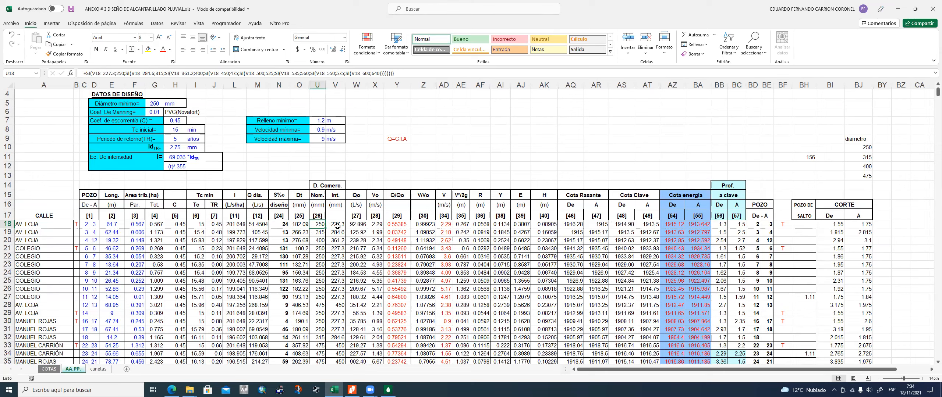
click(339, 224)
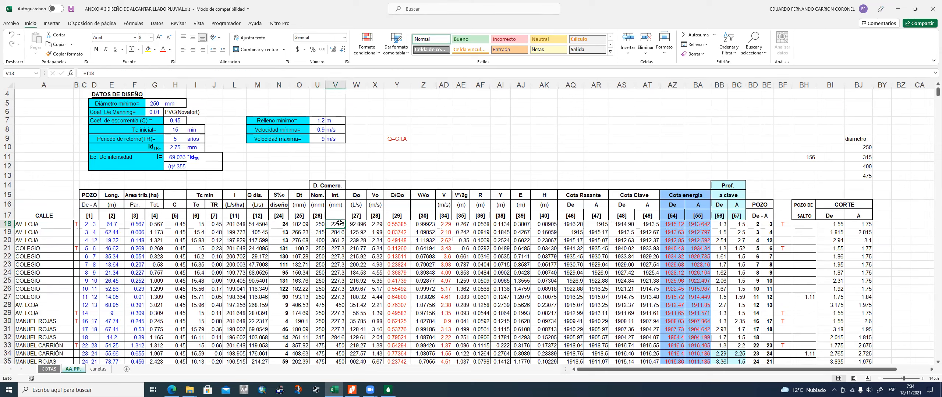
click(318, 225)
click(335, 225)
Step: Review the row 18 hydraulic cells for Qo, Vo, Q/Qo, V/Vo, actual velocity V and velocity head V²/2g
click(363, 225)
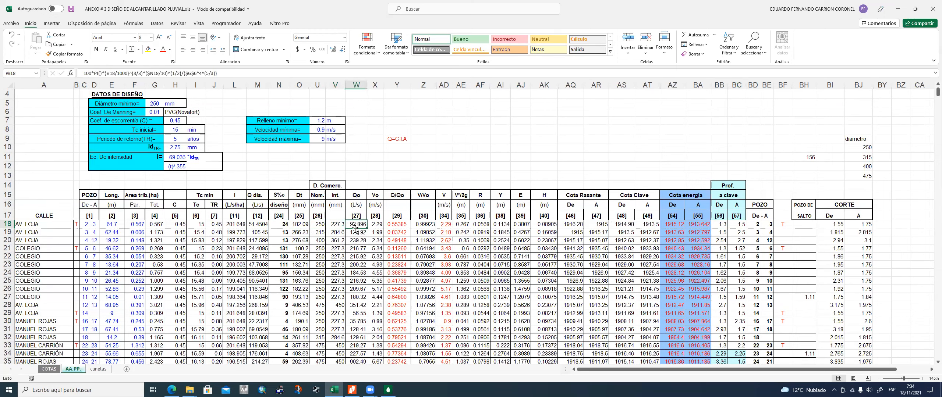
click(377, 224)
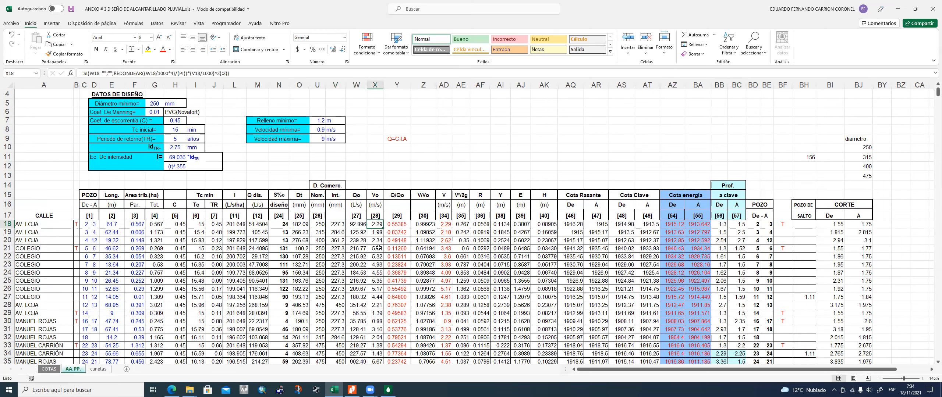
click(403, 224)
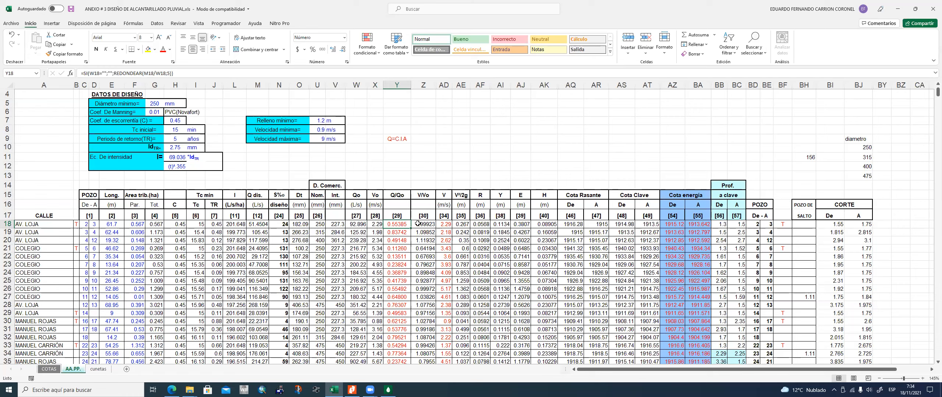
click(429, 225)
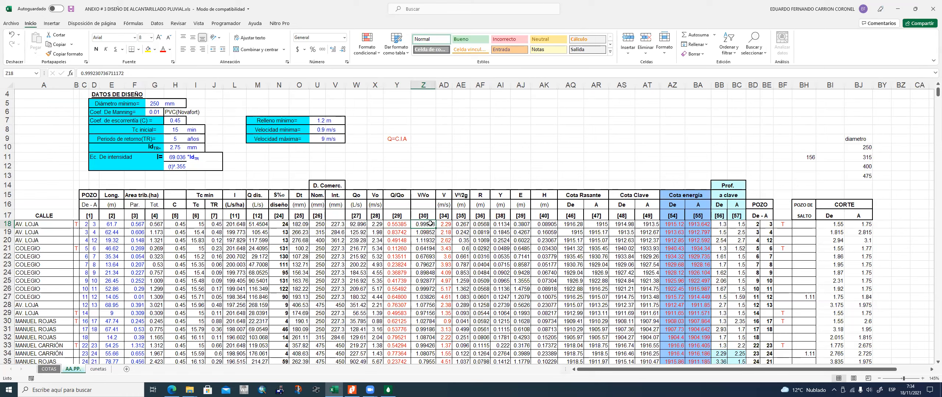
click(447, 226)
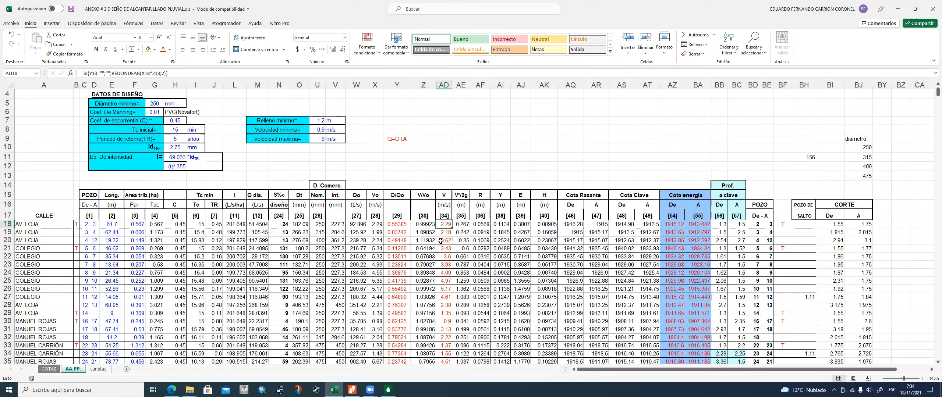
click(463, 225)
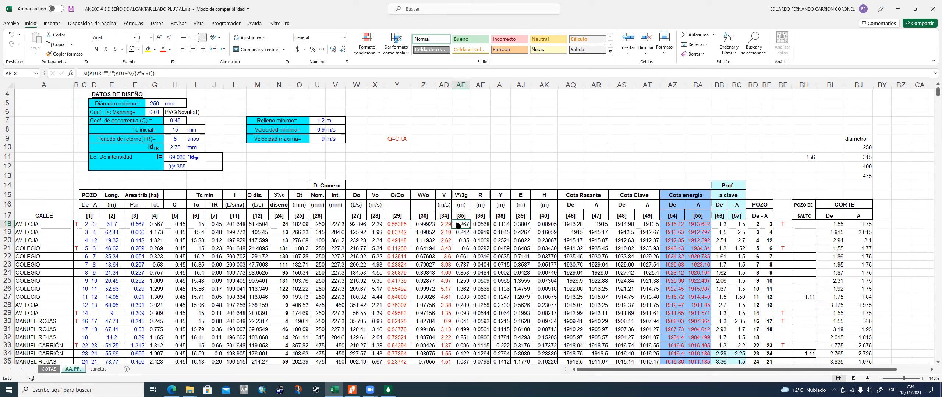
Step: Examine the row 18 formulas for hydraulic radius R, depth Y, energy E and H
click(480, 225)
click(502, 226)
click(521, 224)
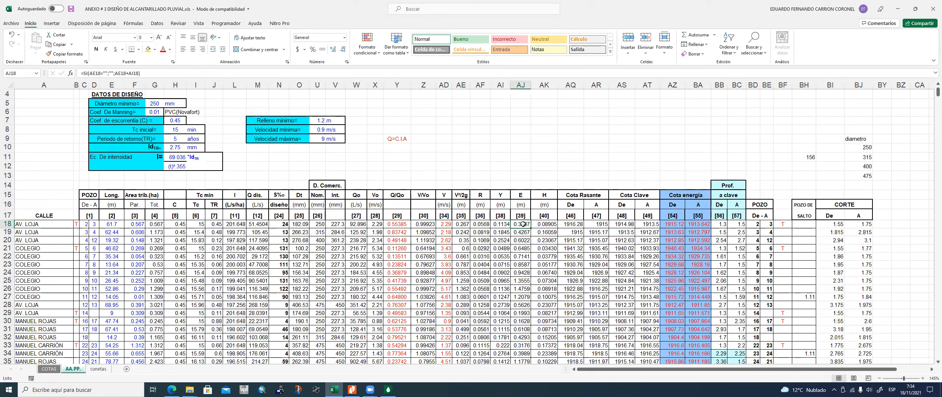
click(552, 226)
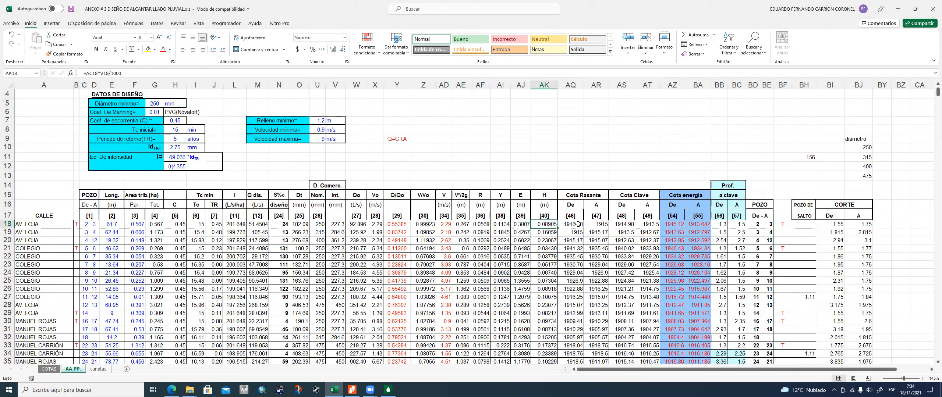
Step: Trace the row 18 energy elevation formulas in AZ18 and BA18, along with the crown elevation and H cells
click(630, 224)
click(544, 226)
click(681, 225)
click(704, 224)
click(675, 224)
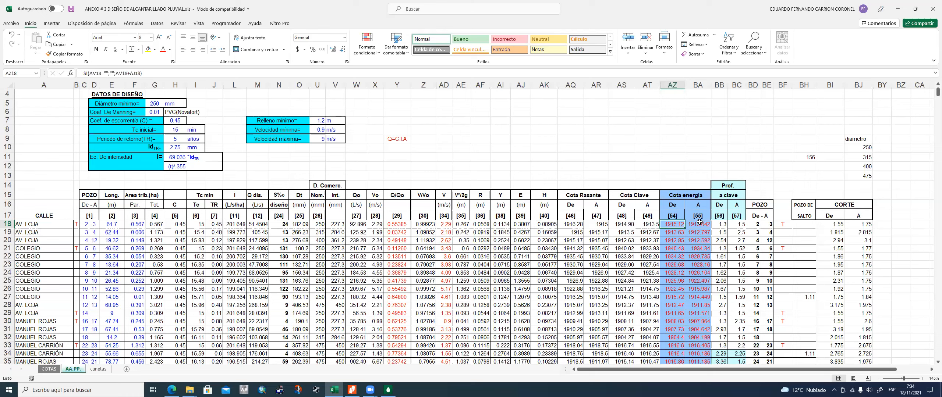
click(697, 225)
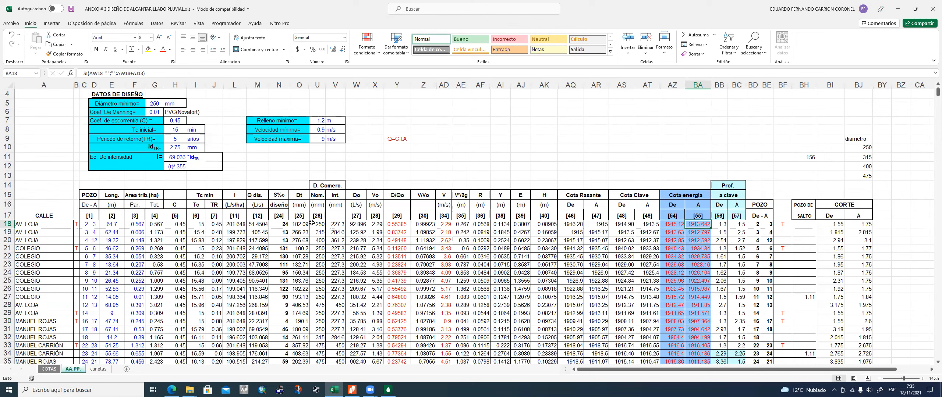
Step: Delete the Q=CIA note in cell Y9
click(398, 138)
key(Delete)
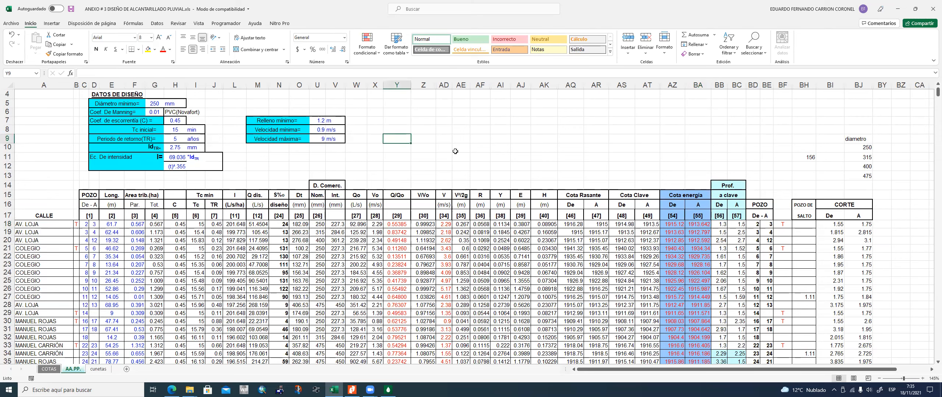
Step: Fill the manhole pairs 4–12 in C20:D20 and 11–12 in C27:D27 with yellow
scroll(358, 199, down, 1)
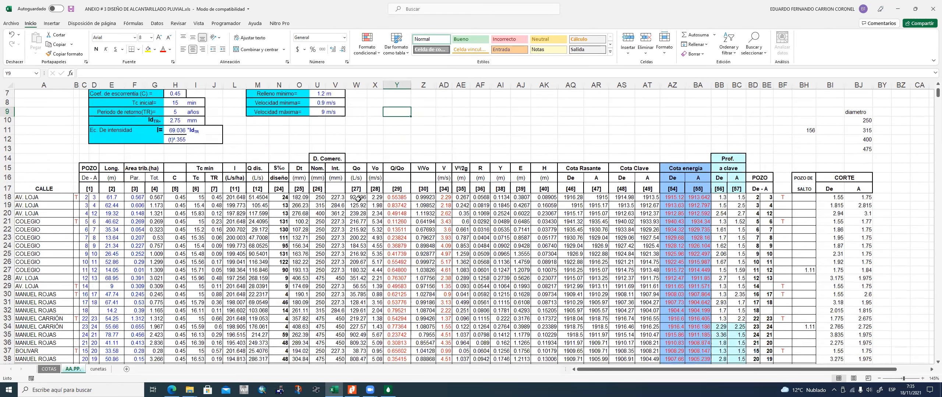
scroll(149, 222, down, 1)
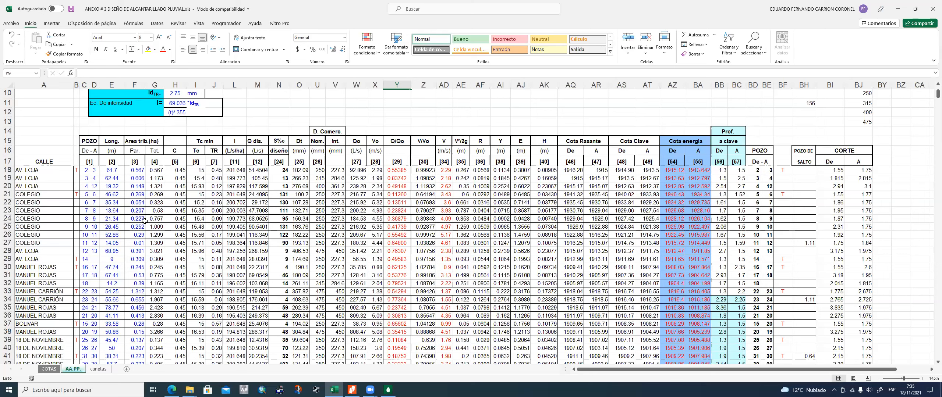
click(95, 186)
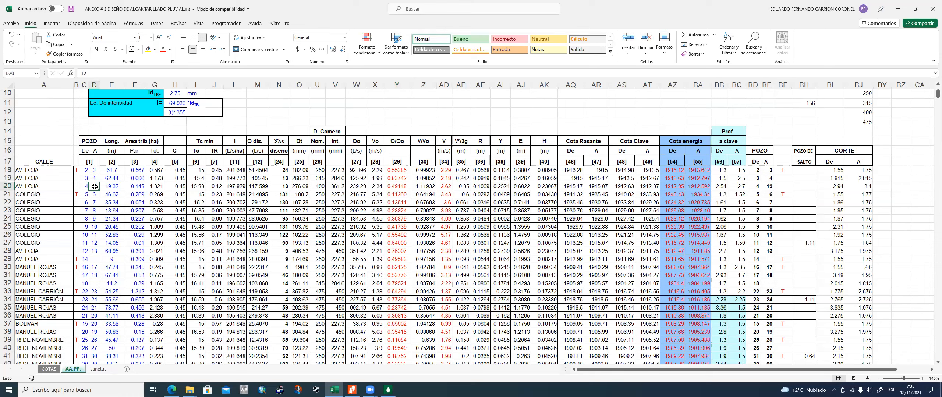
key(Down)
click(87, 244)
drag(86, 186, 94, 186)
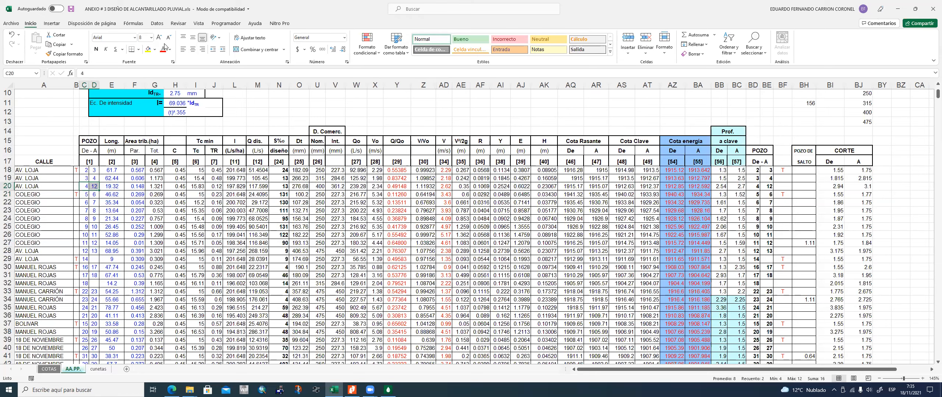
click(148, 49)
drag(84, 243, 94, 243)
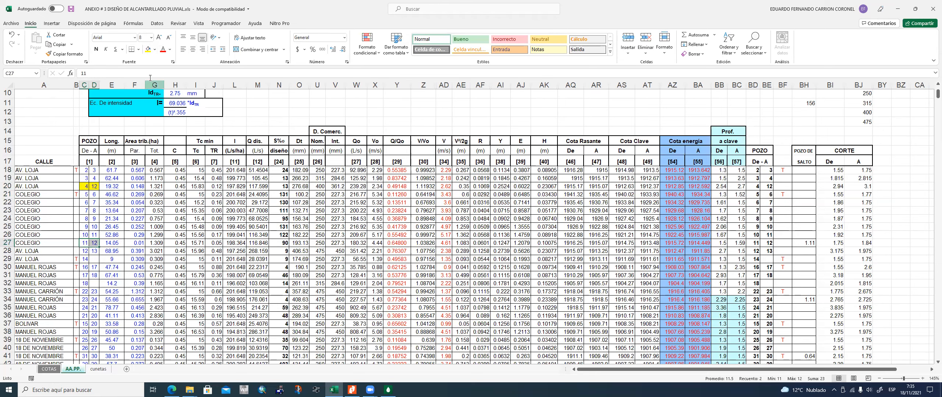
click(149, 53)
Step: Check the sums of Tc and TR in I20:J20 and I27:J27 against the Tc in I28 for reach 12–13
click(85, 251)
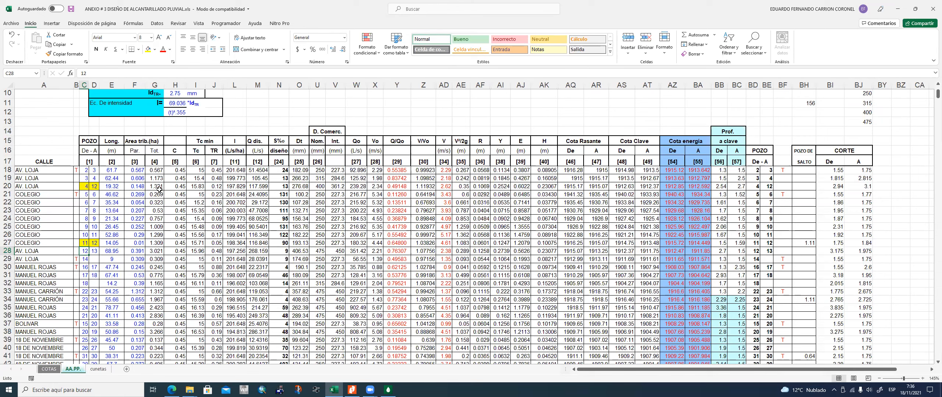
click(202, 187)
drag(209, 187, 214, 186)
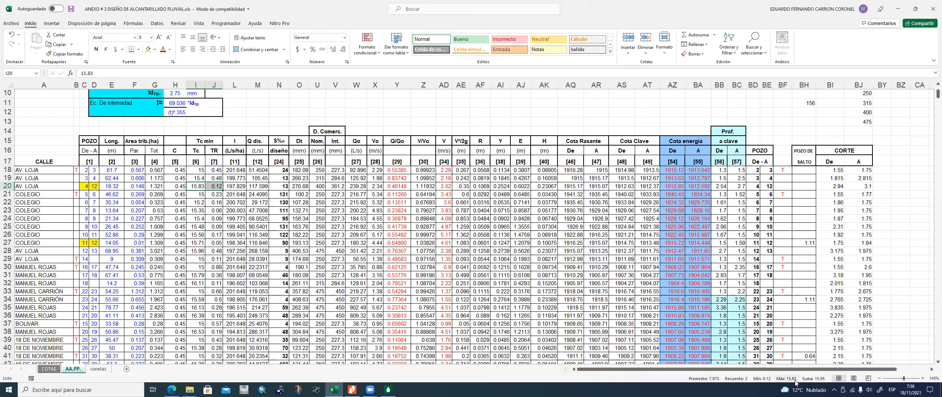
mouse_move(229, 197)
click(200, 243)
drag(200, 244, 213, 244)
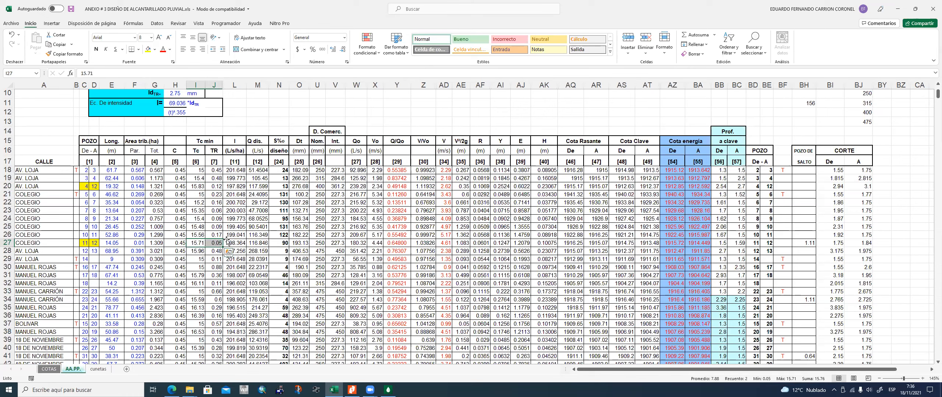
click(200, 253)
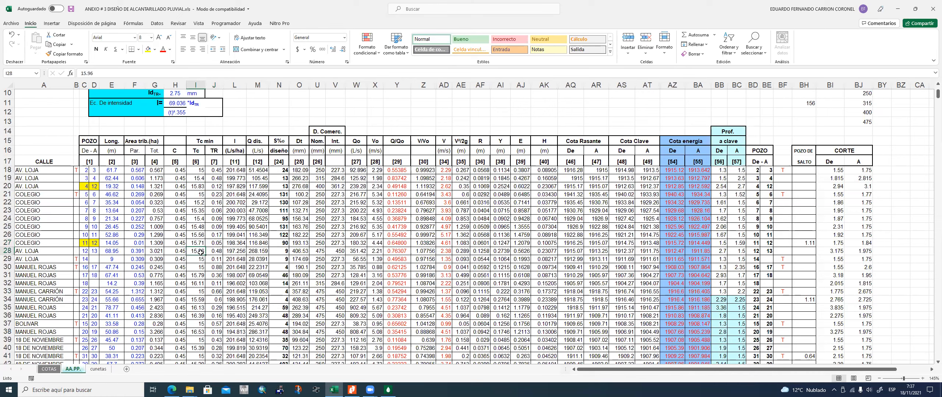
Step: Recheck which incoming reach, 4–12 or 11–12, has the larger Tc plus TR to carry into cell I28
drag(197, 188, 208, 187)
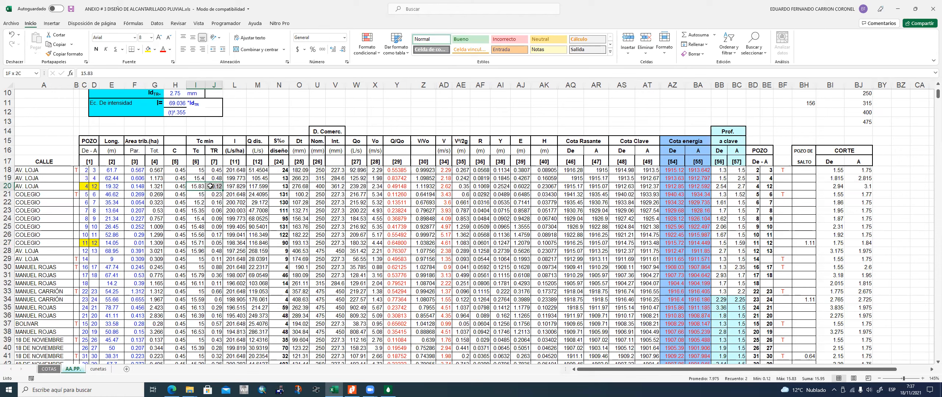
drag(210, 186, 210, 187)
drag(197, 243, 215, 243)
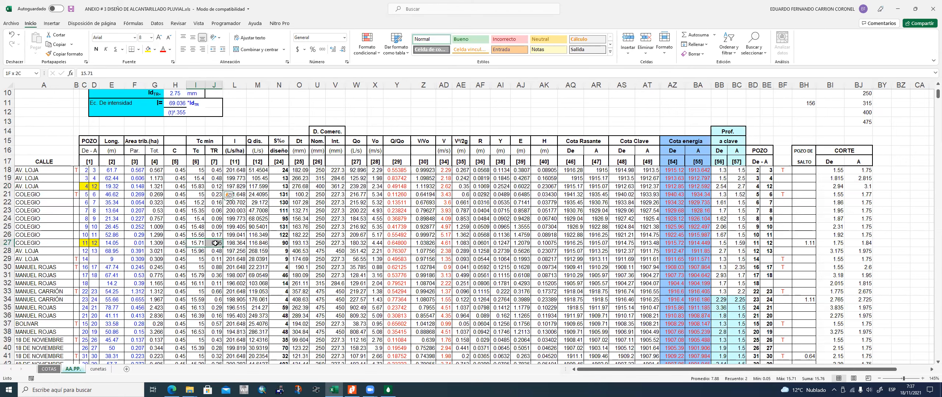
click(196, 251)
drag(196, 187, 215, 186)
click(196, 252)
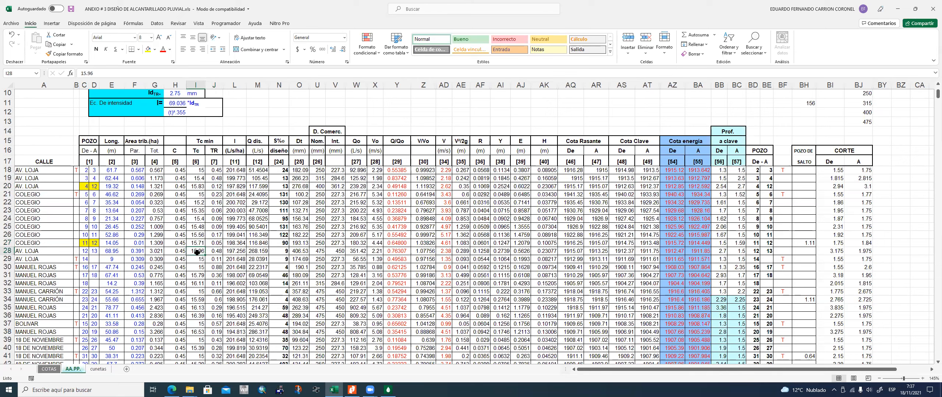
drag(200, 187, 209, 186)
click(203, 236)
click(199, 251)
click(198, 188)
drag(209, 186, 211, 186)
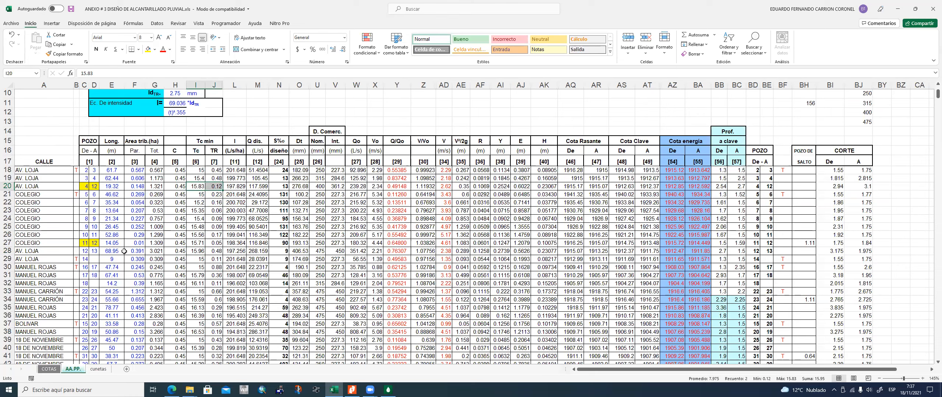
click(198, 252)
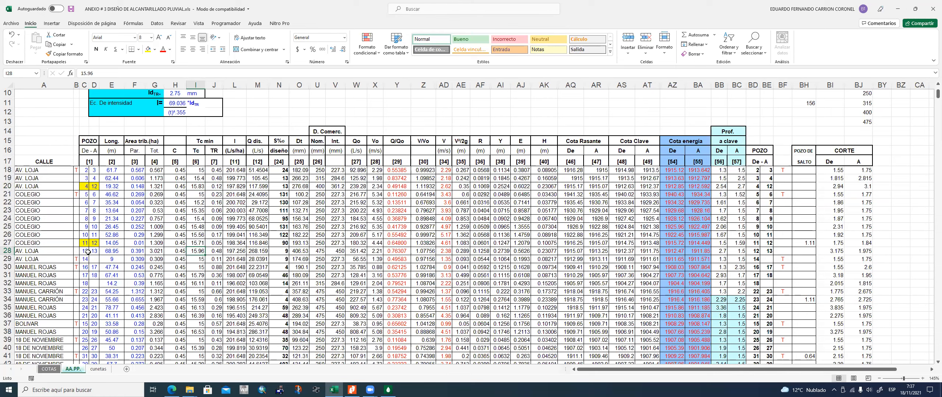
Step: Review manhole pair 12–13 in C28:D28, then manhole 12 in D20 and D27 with each row's Tc and TR
drag(86, 252, 95, 251)
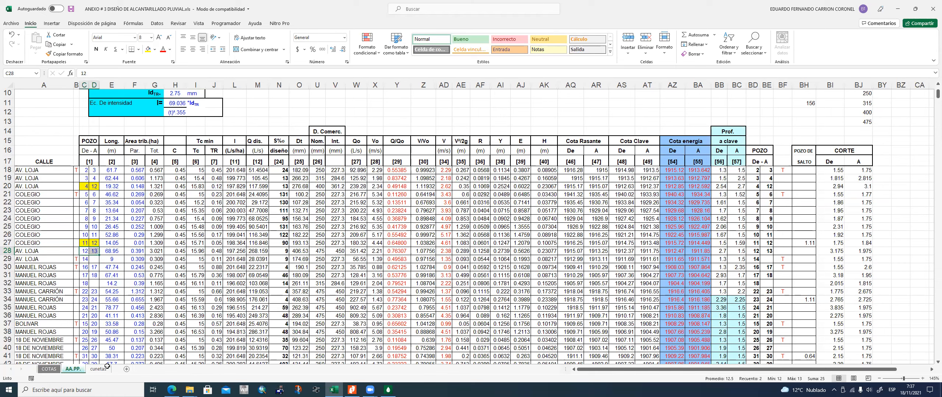
click(173, 284)
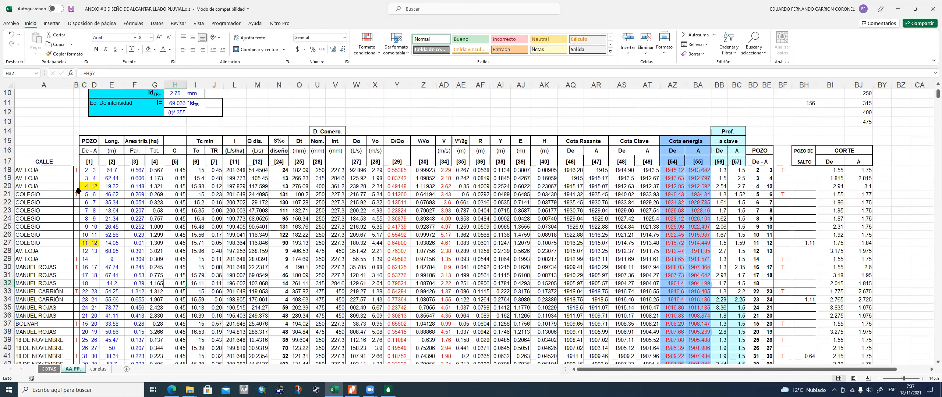
click(94, 187)
click(94, 244)
click(94, 187)
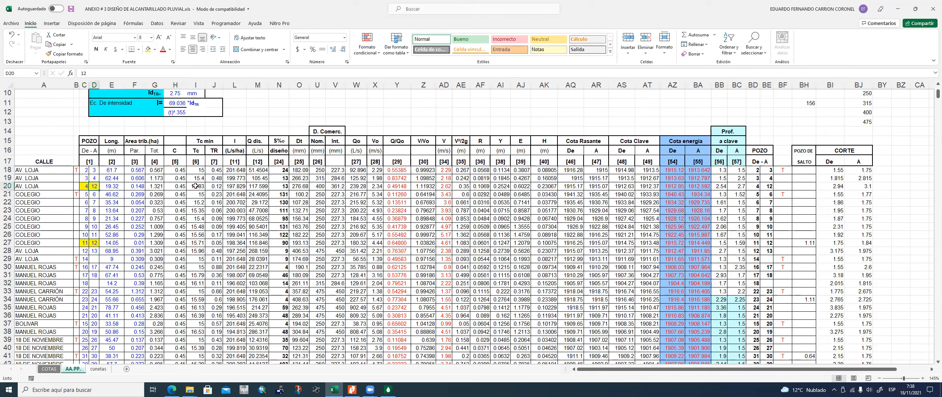
drag(199, 188, 211, 185)
drag(197, 245, 212, 245)
drag(196, 185, 219, 187)
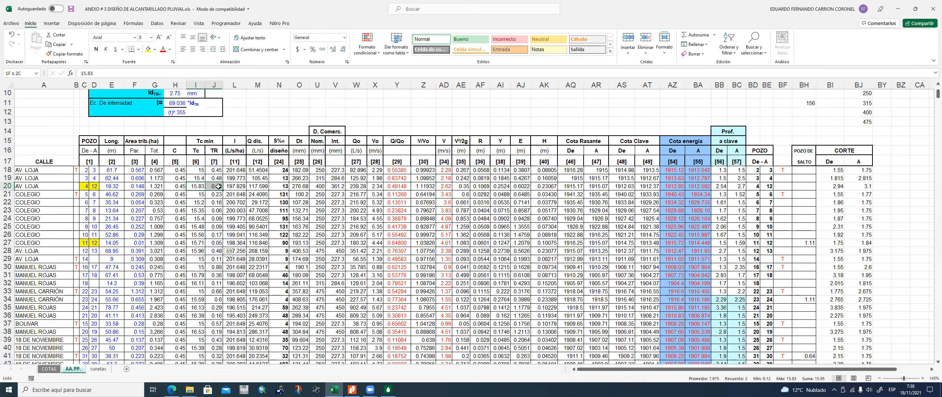
Step: Fill the Tc in I28 and the Tc and TR pair in I20:J20 with yellow
click(198, 252)
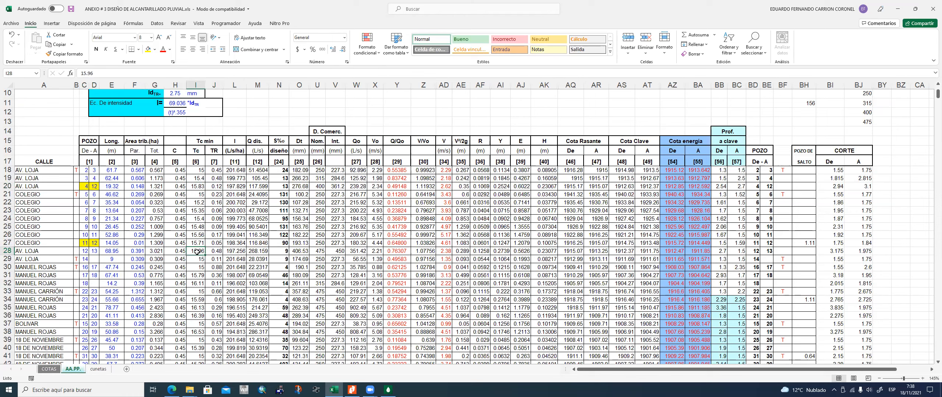
click(148, 49)
click(198, 187)
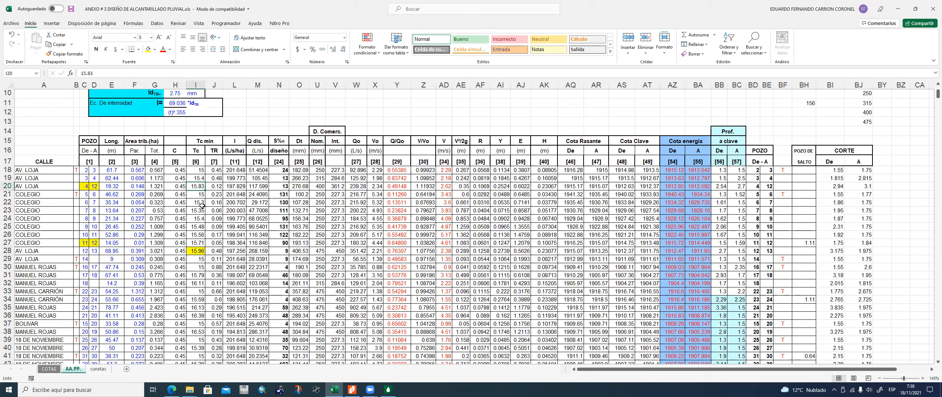
drag(195, 187, 215, 186)
key(F4)
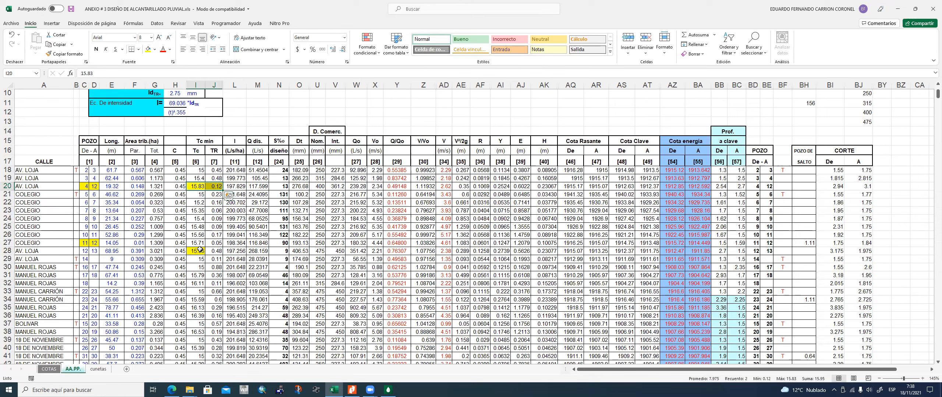
click(219, 252)
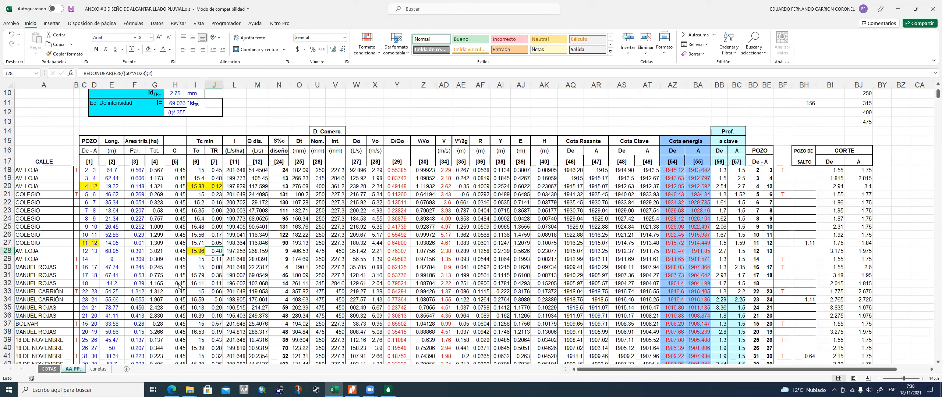
Step: Switch to Autodesk SketchBook and sketch a manhole circle labelled 12, with one arrow entering from above and one from the left
key(super+d)
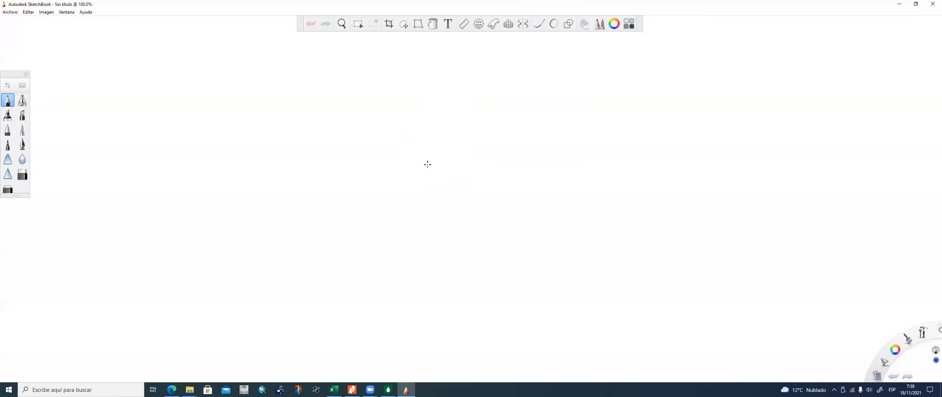
drag(419, 162, 420, 163)
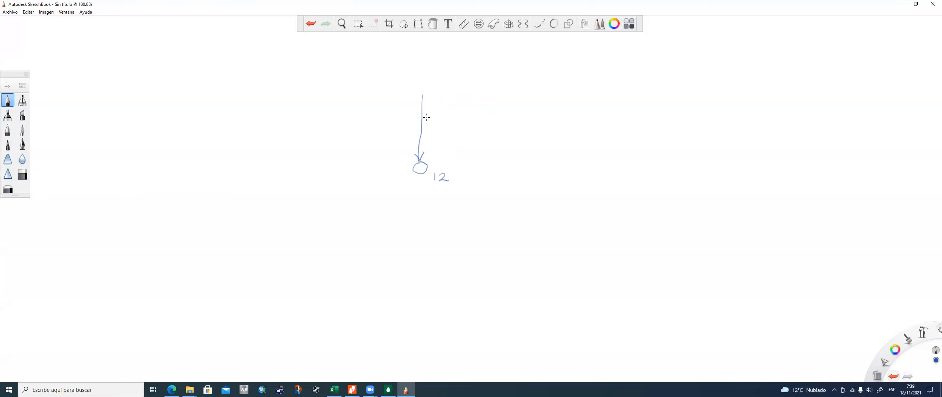
drag(355, 169, 408, 171)
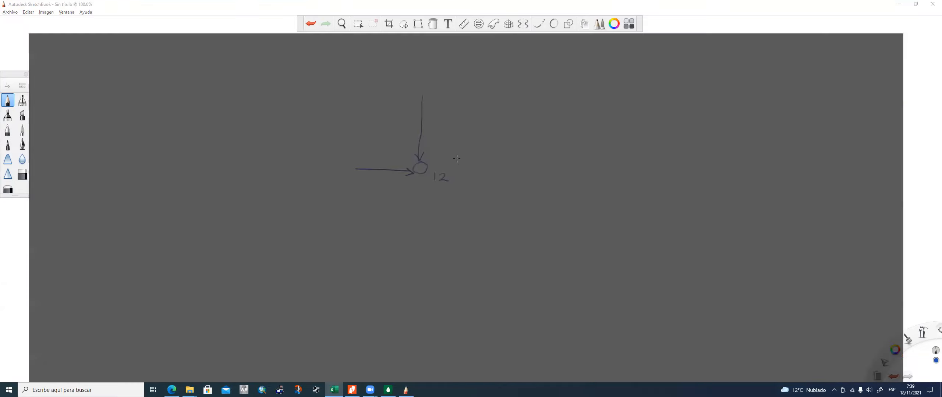
Step: Draw manhole circles at the tails of both arrows and label the upper one 4
click(431, 86)
drag(423, 89, 441, 84)
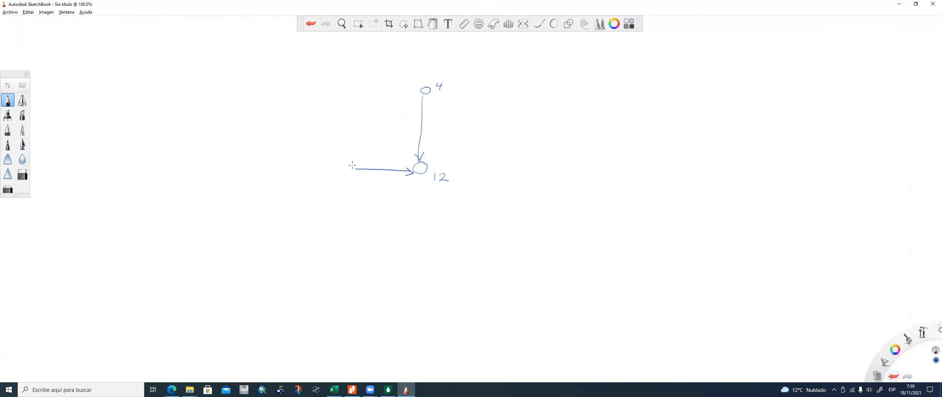
drag(349, 162, 355, 166)
drag(352, 181, 362, 187)
Step: Check the spreadsheet for the other reach arriving at manhole 12, and label the left manhole in the sketch 11
key(alt+Tab)
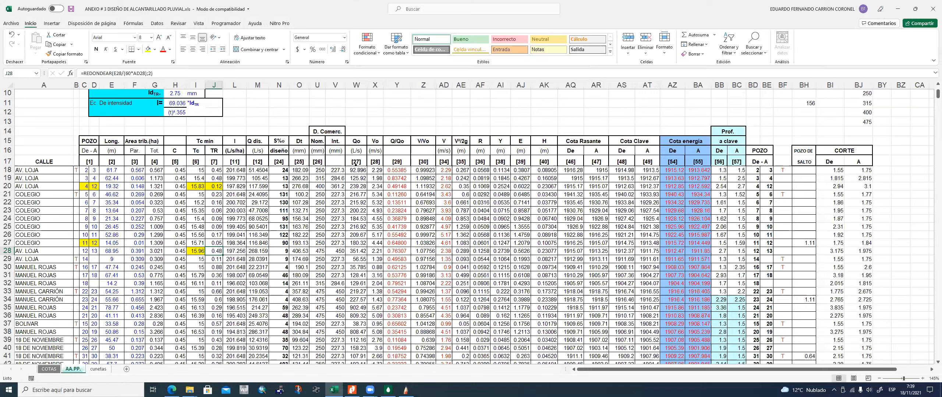
key(alt+Tab)
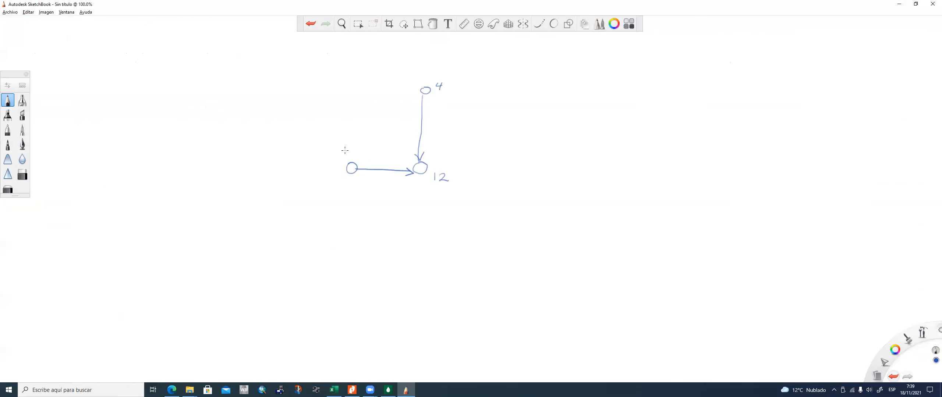
key(alt)
Step: Write 15.83 + 0.12 beside the arrow from manhole 4, taking the reach's Tc and TR from the spreadsheet
key(alt+Tab)
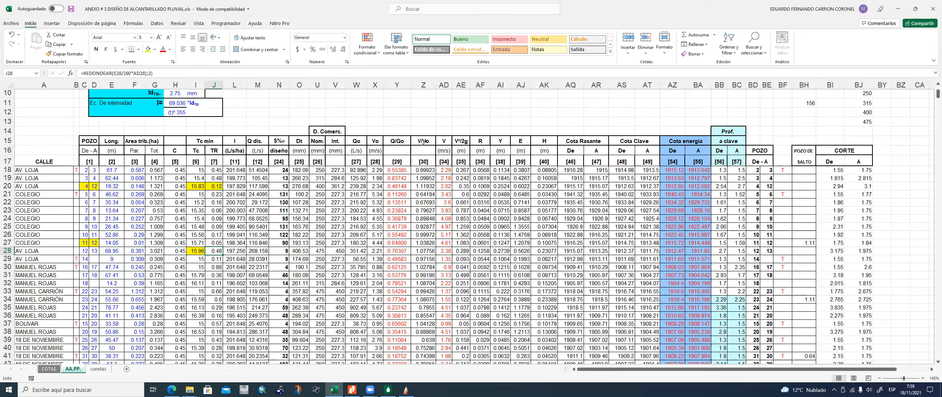
key(alt+Tab)
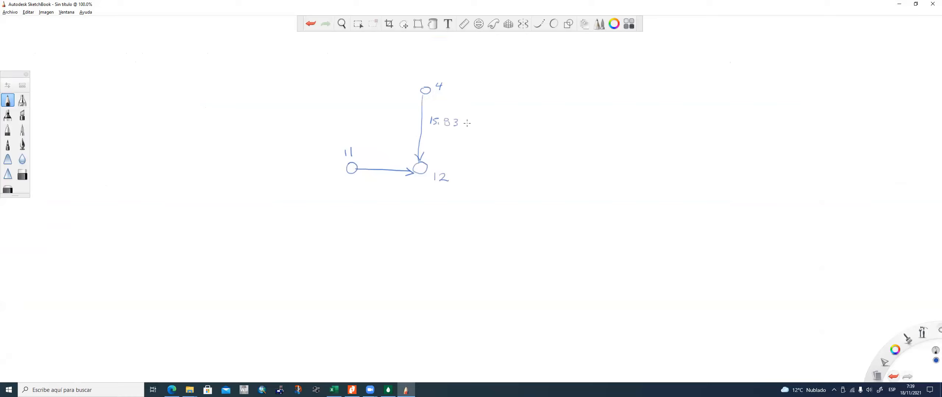
key(alt)
key(alt+Tab)
key(alt+Tab)
drag(478, 123, 503, 128)
Step: Write 15.71 + 0.05 under the arrow from manhole 11, circle both sums, and draw an outgoing arrow from manhole 12
key(alt+Tab)
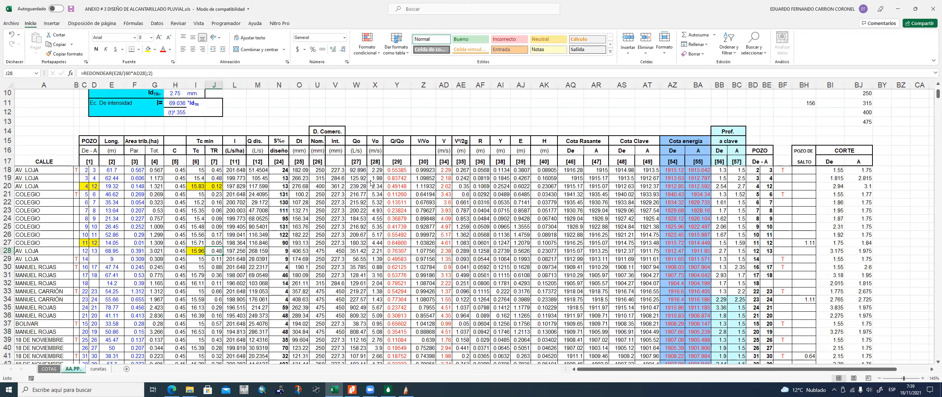
key(alt+Tab)
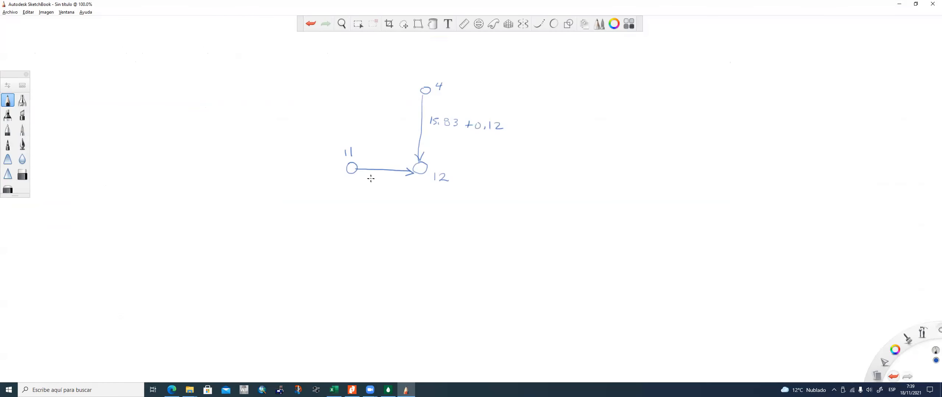
drag(360, 180, 392, 187)
key(alt)
drag(396, 183, 401, 190)
drag(405, 185, 508, 167)
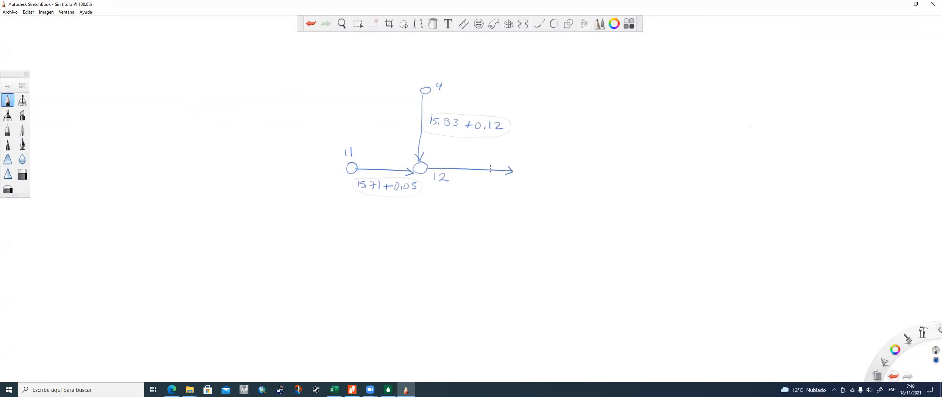
Step: Switch to Excel and compare the Tc in row 28 with the Tc and TR pairs in rows 20 and 27
key(alt+Tab)
key(alt+Tab)
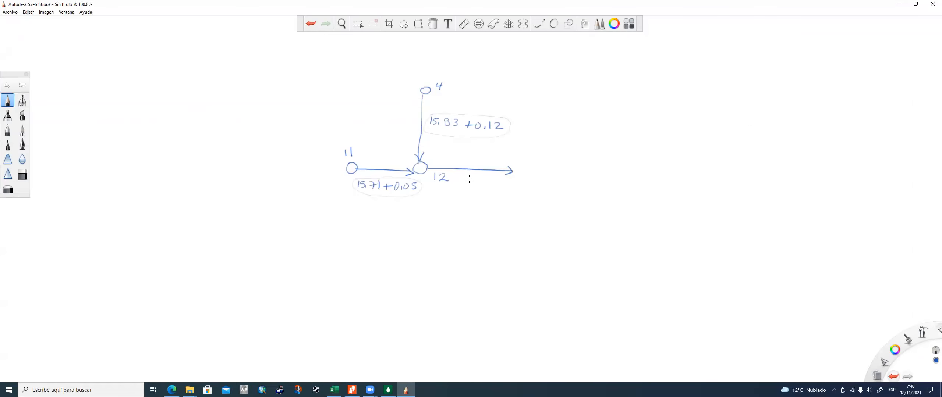
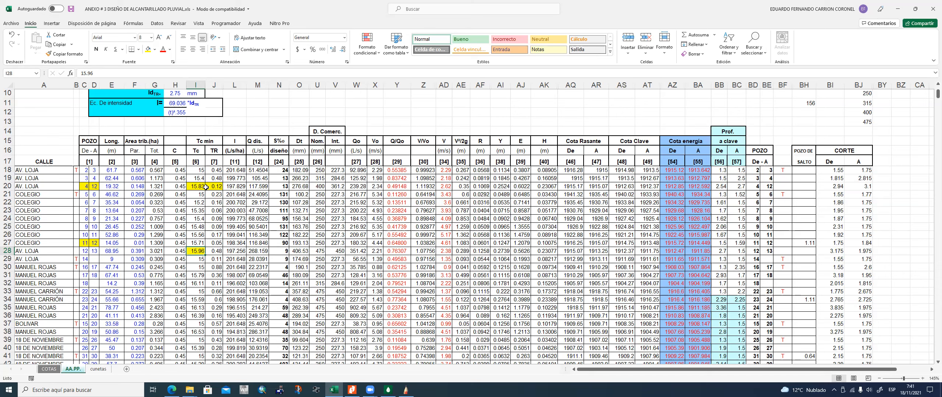
text(15.83	0.12)
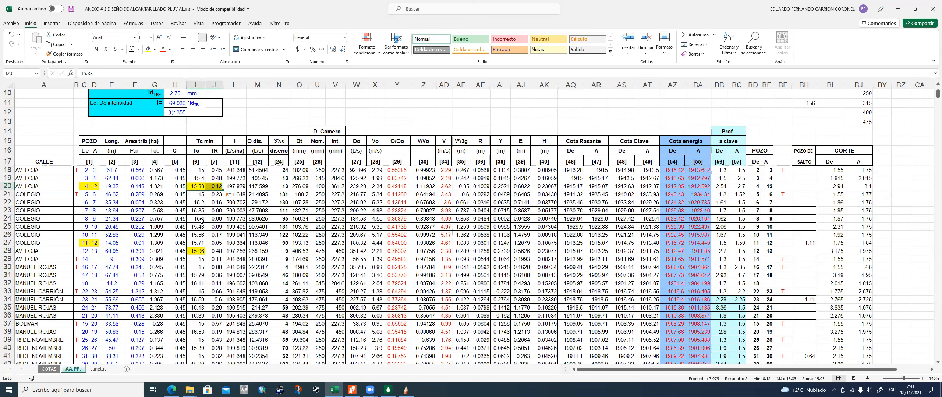
click(215, 252)
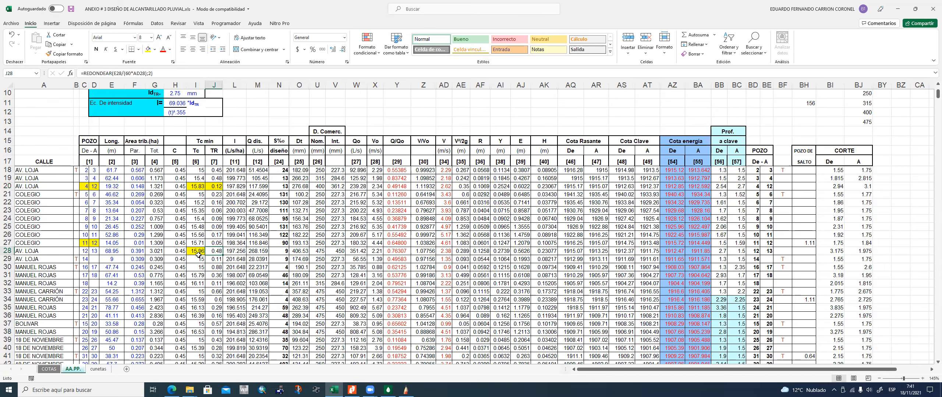
click(195, 244)
click(217, 244)
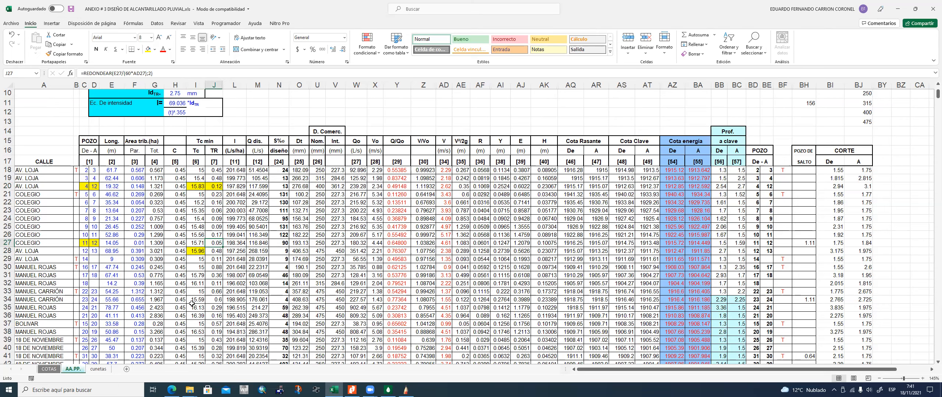
Step: Review the Tc of the reaches from I29 down, then the design data and intensity equation above the table
scroll(192, 304, down, 2)
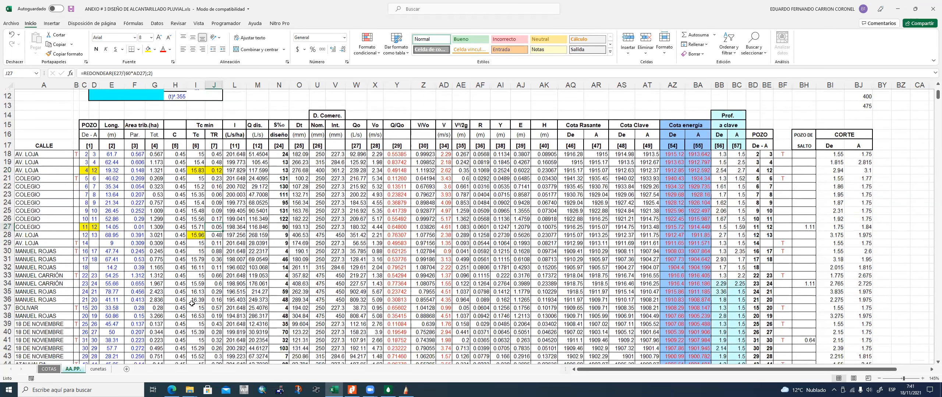
scroll(199, 207, down, 3)
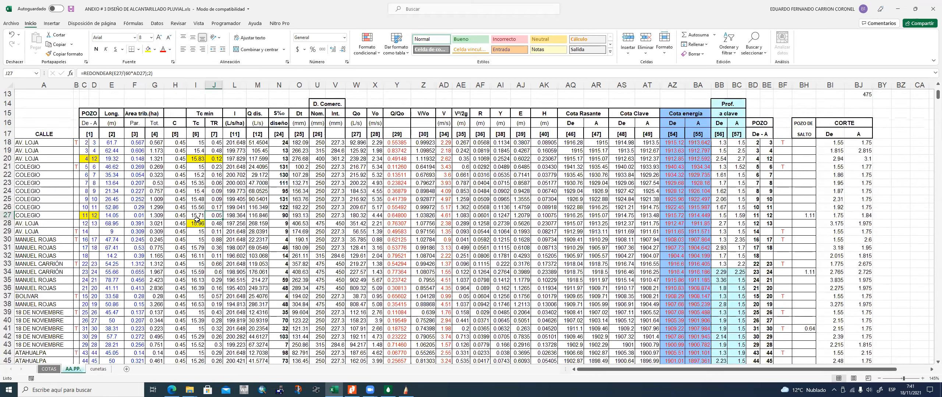
click(198, 204)
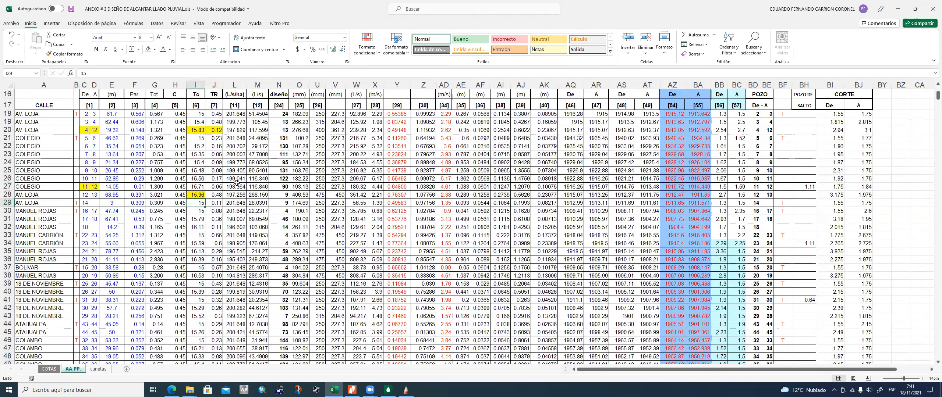
scroll(198, 262, down, 2)
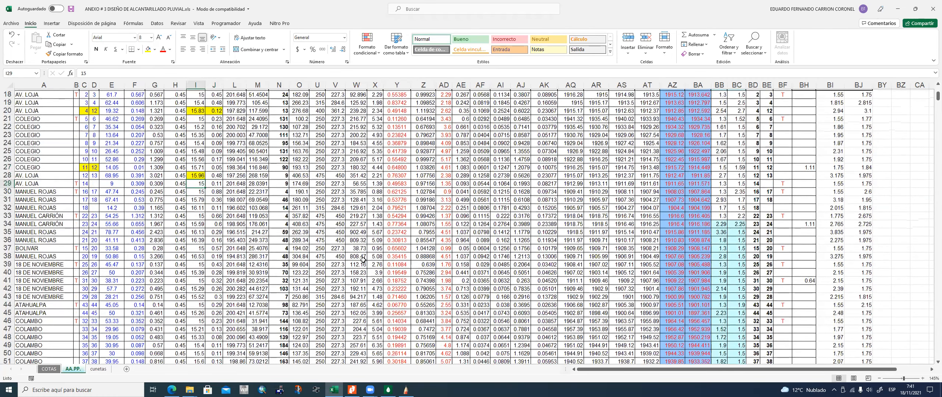
scroll(299, 257, down, 1)
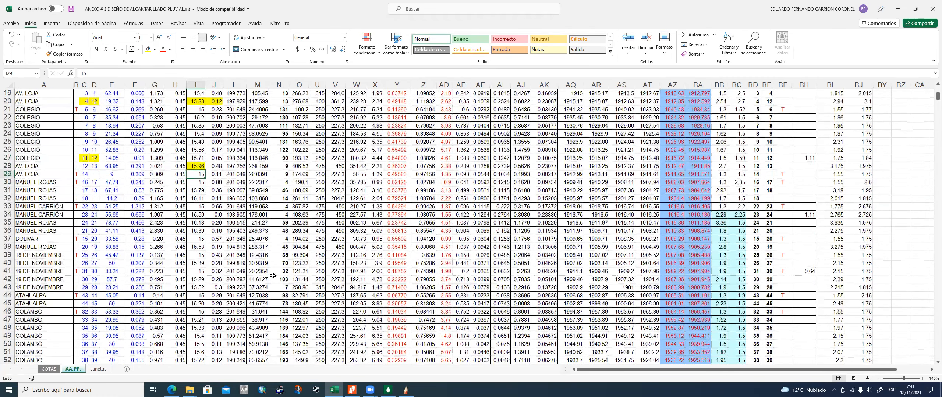
scroll(621, 293, up, 3)
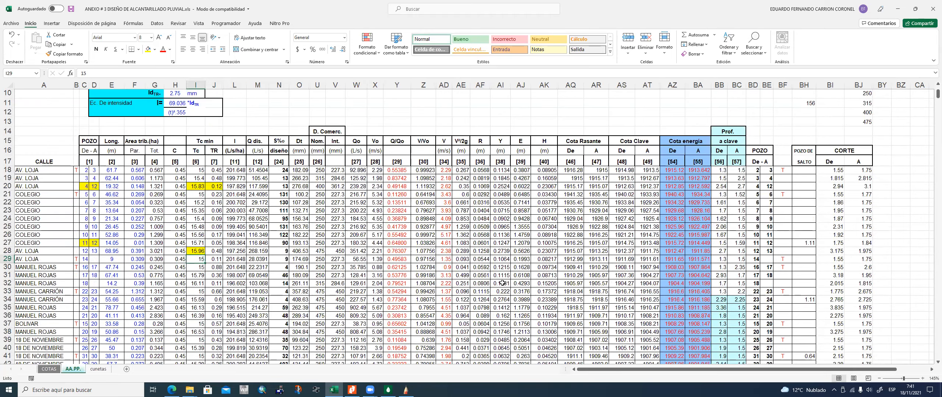
scroll(502, 283, up, 2)
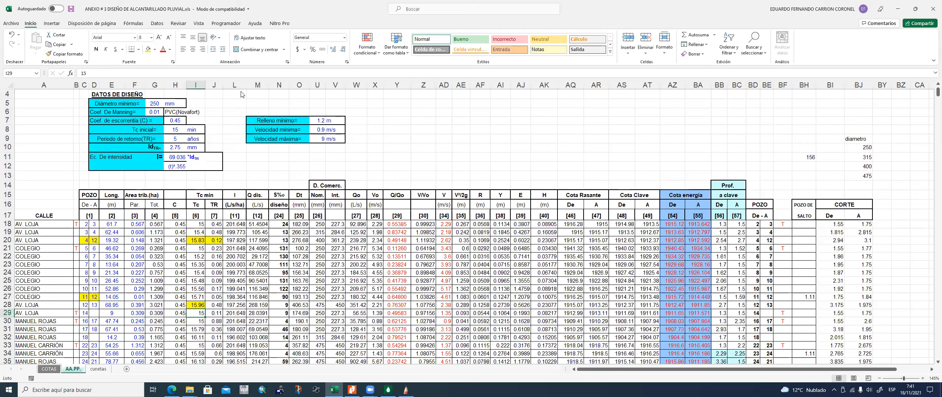
Step: Switch to Microsoft Edge, search Google for "estudio de lluvias intensas" and open the INAMHI PDF on intensity equations
key(alt+Tab)
click(22, 47)
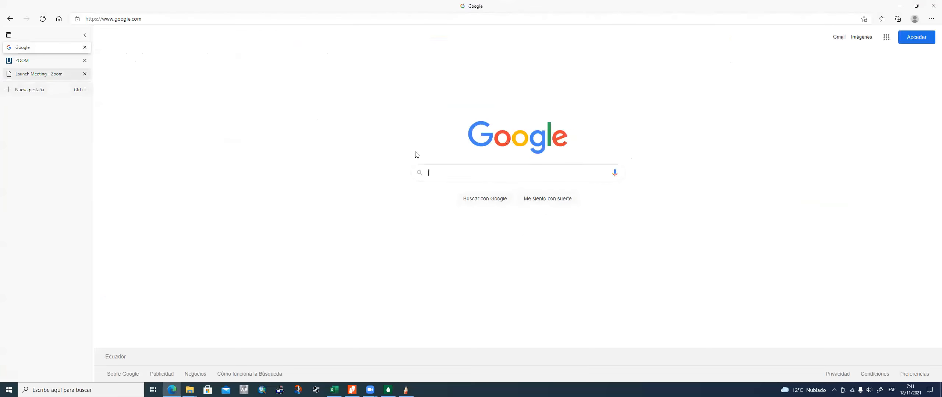
click(457, 176)
text(e)
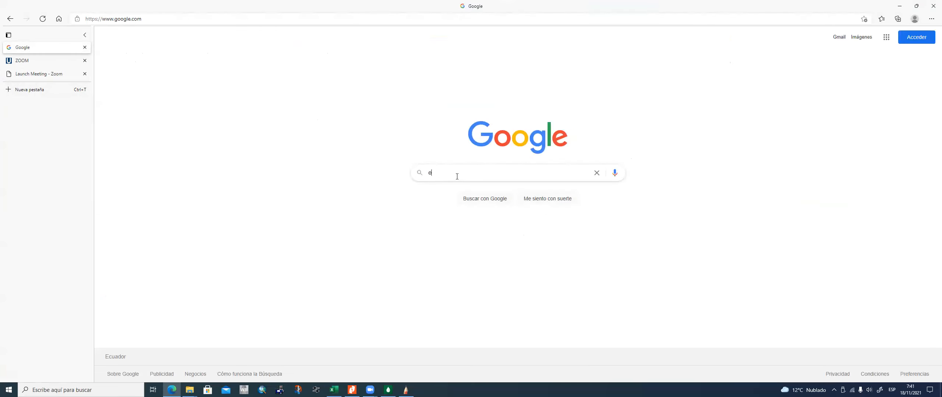
text(studio de)
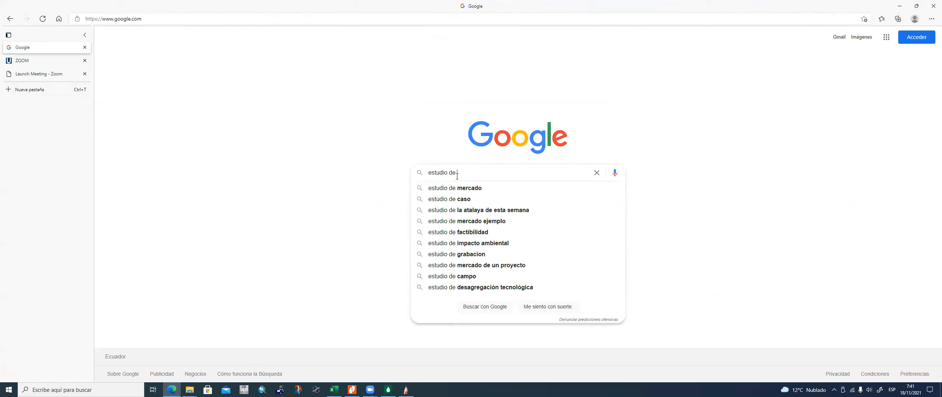
text( lluvias intensas)
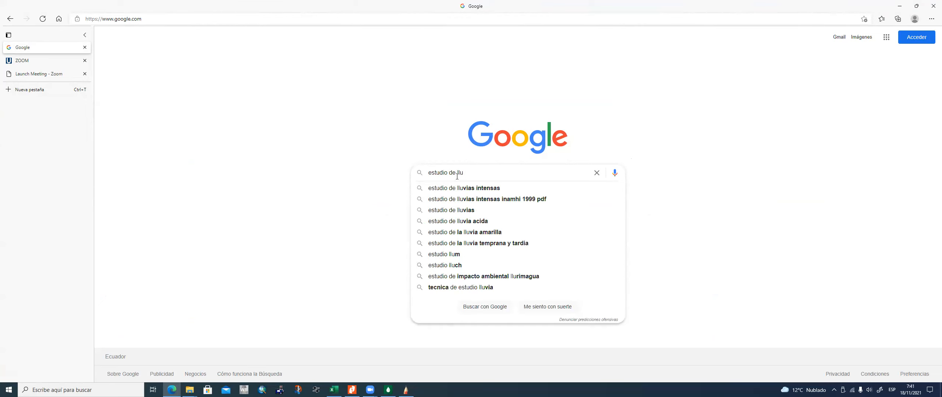
click(485, 189)
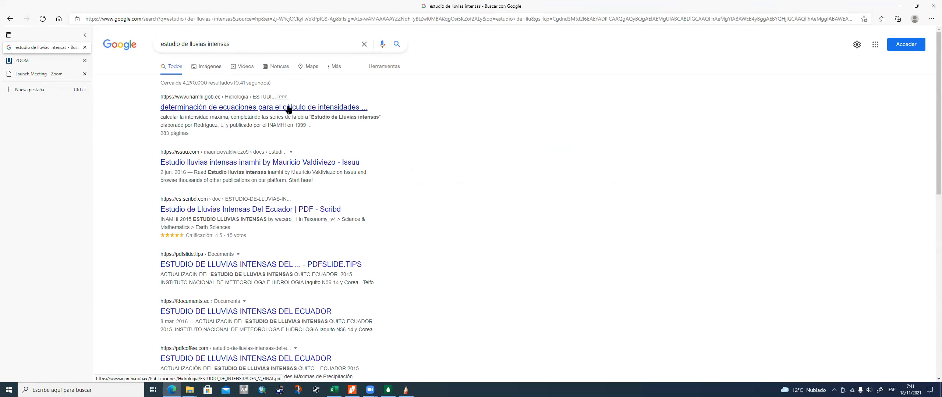
click(288, 108)
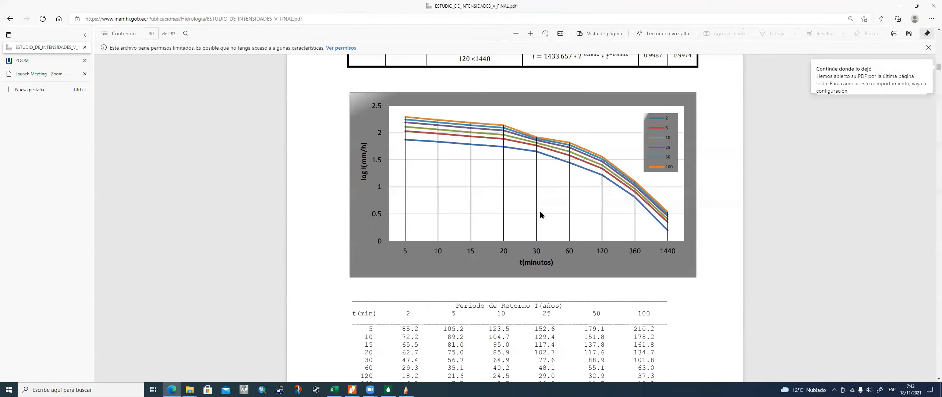
Step: Examine the intensity equations, duration-frequency curves and return period table for station M0002 La Tola
scroll(540, 211, up, 3)
scroll(540, 212, down, 1)
scroll(541, 214, up, 1)
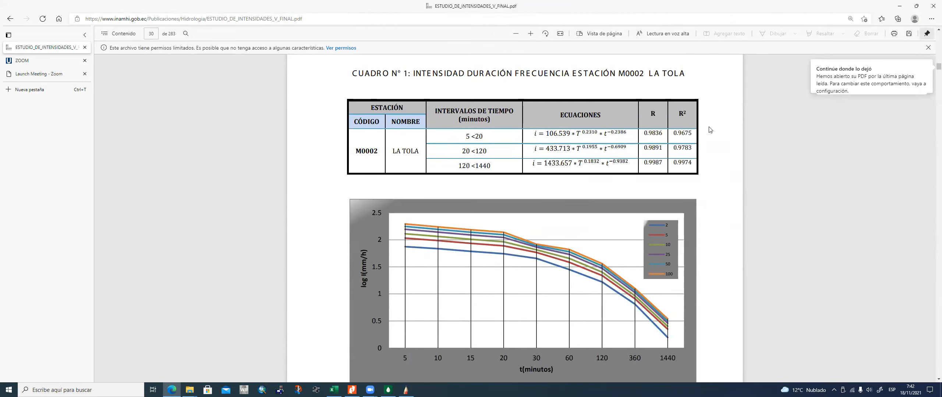
scroll(579, 155, up, 2)
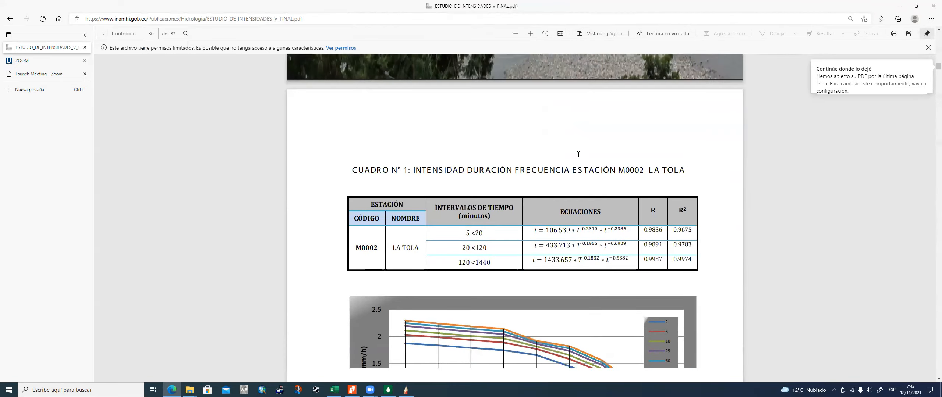
scroll(562, 153, down, 1)
scroll(562, 153, down, 7)
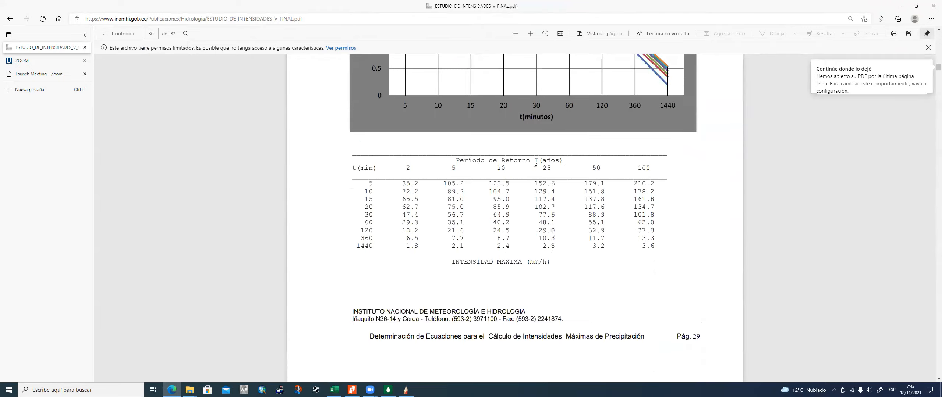
Step: Review the INAMHI study's summary table of intensity equations by station, going back to the map of pluviographic stations
scroll(535, 163, up, 10)
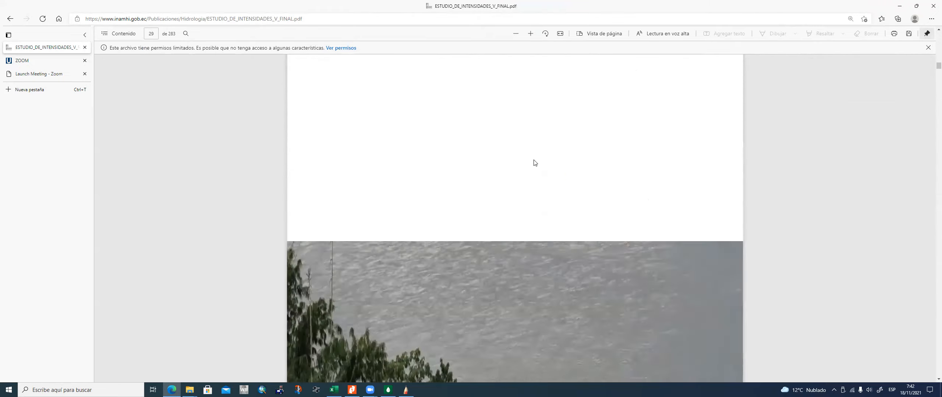
scroll(535, 163, up, 2)
scroll(535, 163, up, 12)
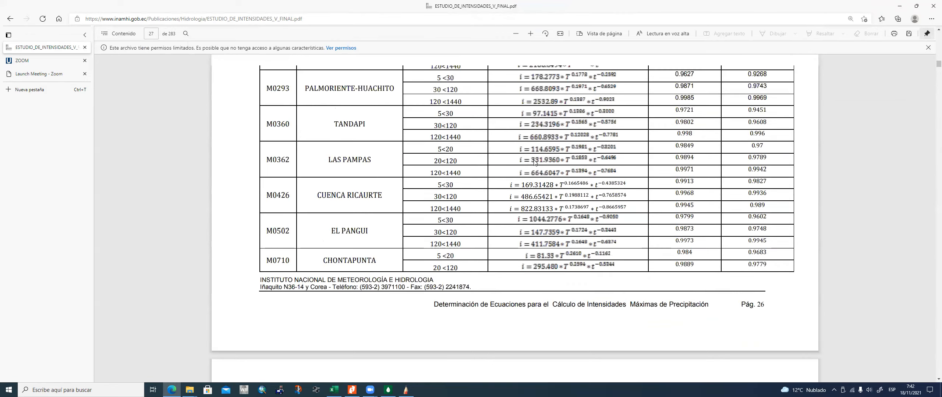
scroll(534, 160, up, 3)
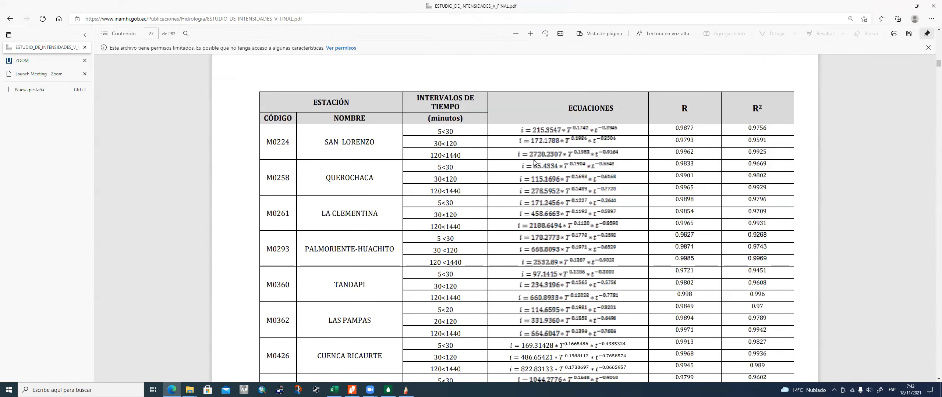
scroll(534, 163, up, 20)
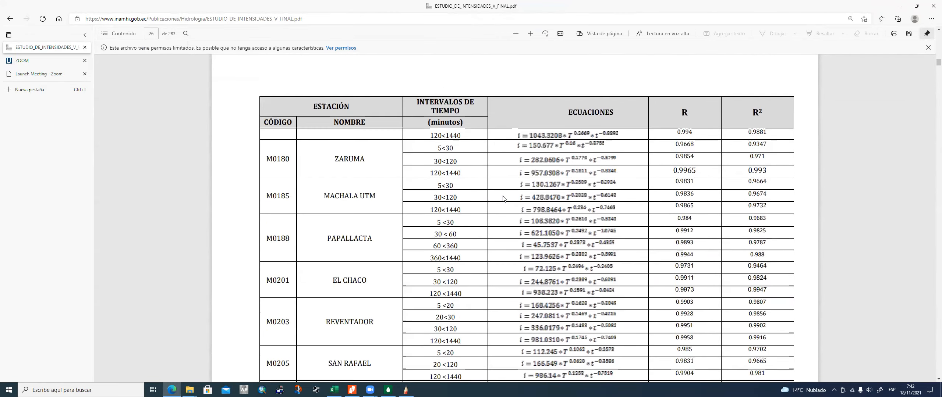
scroll(481, 209, up, 8)
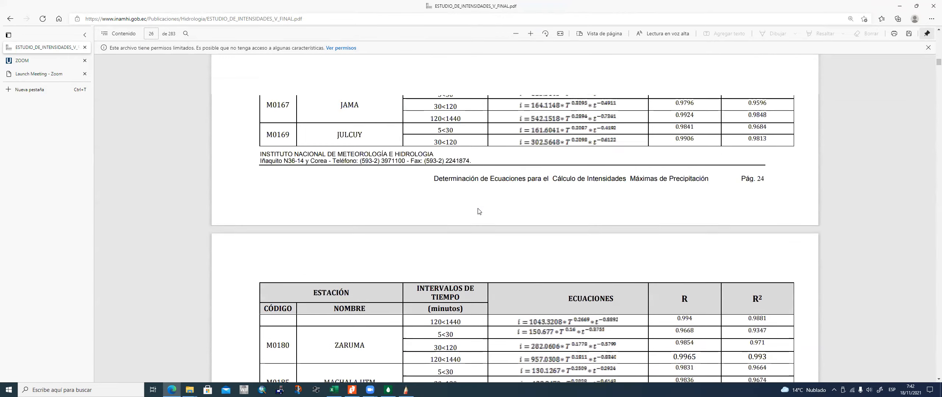
scroll(479, 211, up, 20)
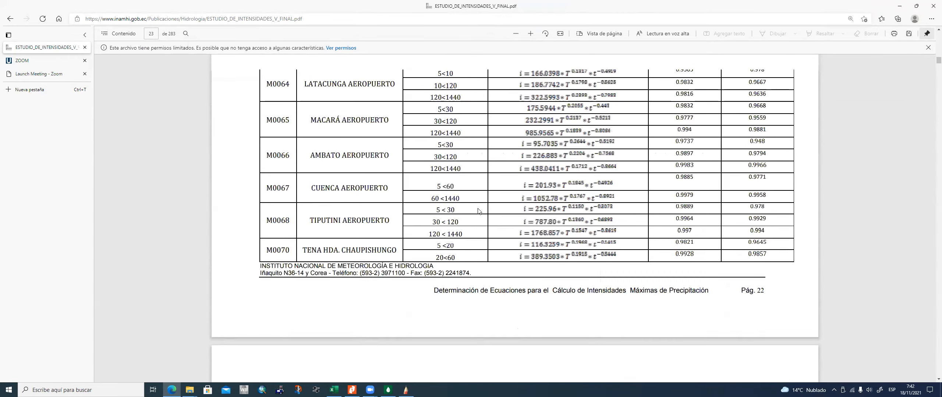
scroll(483, 206, up, 20)
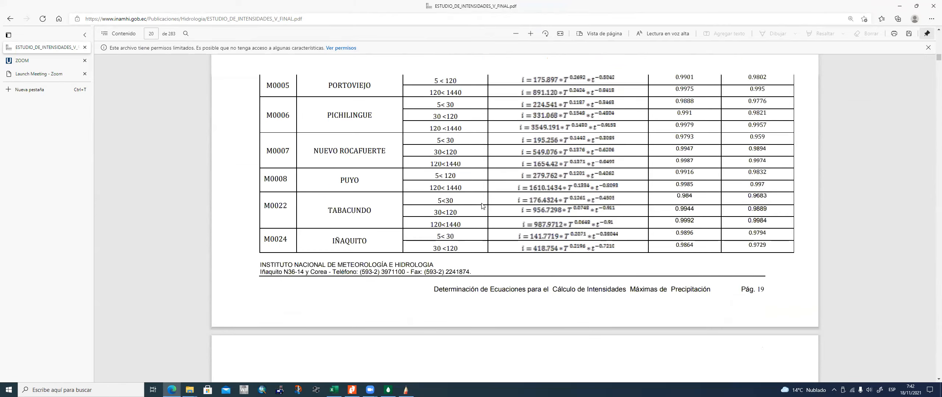
scroll(484, 203, up, 20)
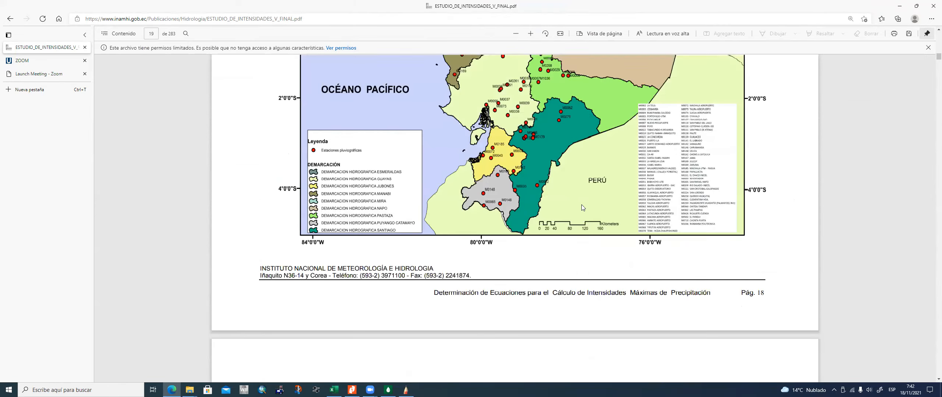
Step: Review the pluviographic station map, the station list with coordinates and data series, and the statistical formulas before them
scroll(529, 209, up, 15)
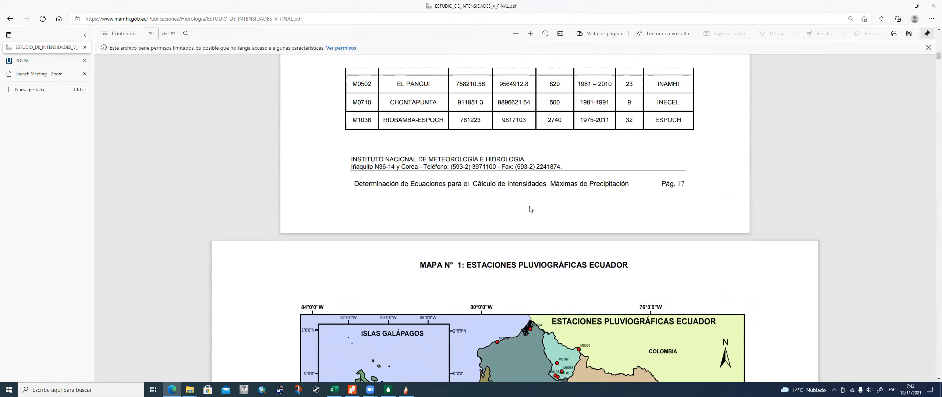
scroll(530, 209, up, 12)
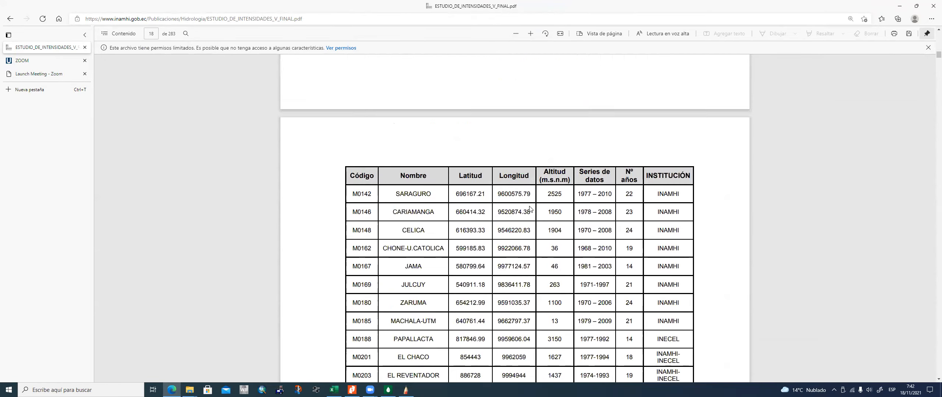
scroll(529, 209, up, 15)
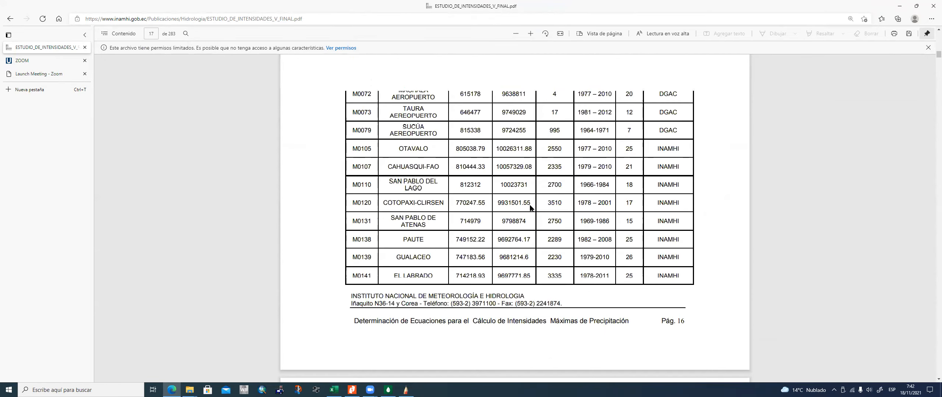
scroll(529, 208, up, 15)
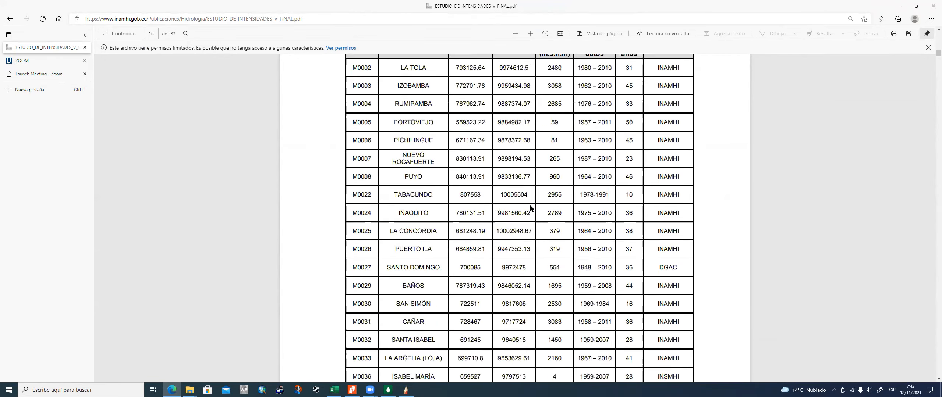
scroll(530, 208, up, 15)
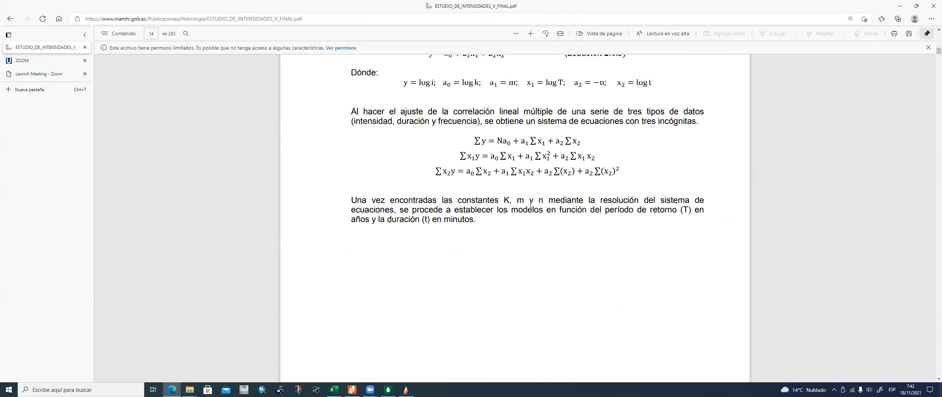
scroll(531, 208, down, 20)
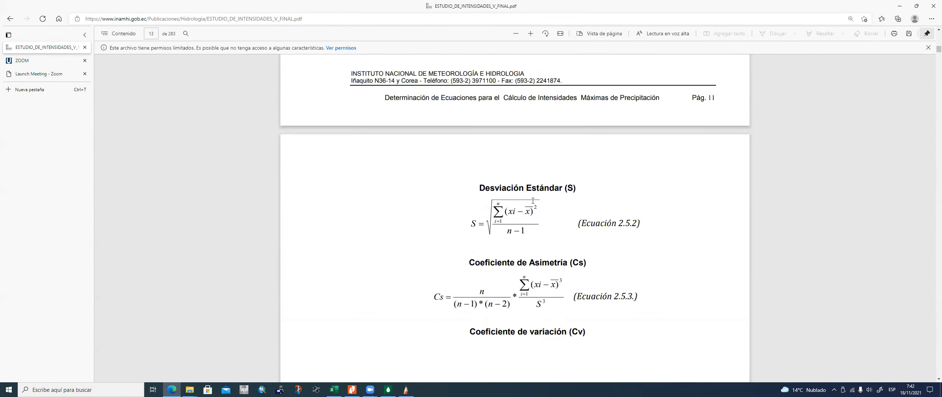
Step: Return to Cuadro N° 1 for station M0002 La Tola and examine the terms of its 5<20 minute equation, the curves and return period table
scroll(537, 200, down, 3)
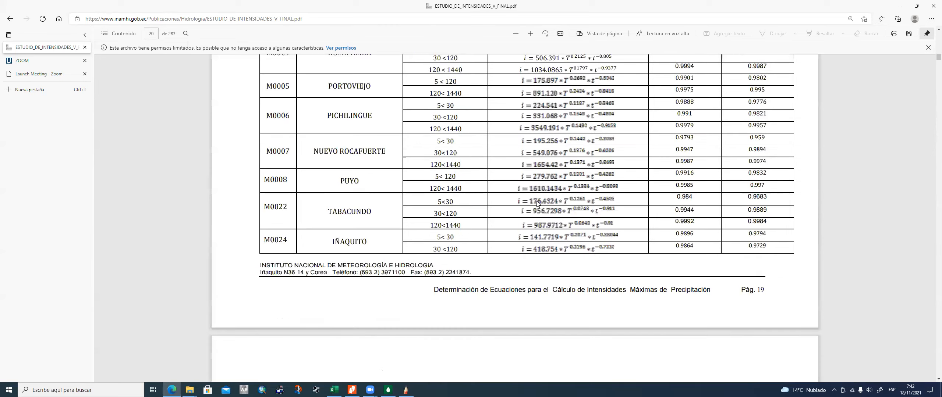
scroll(538, 202, down, 20)
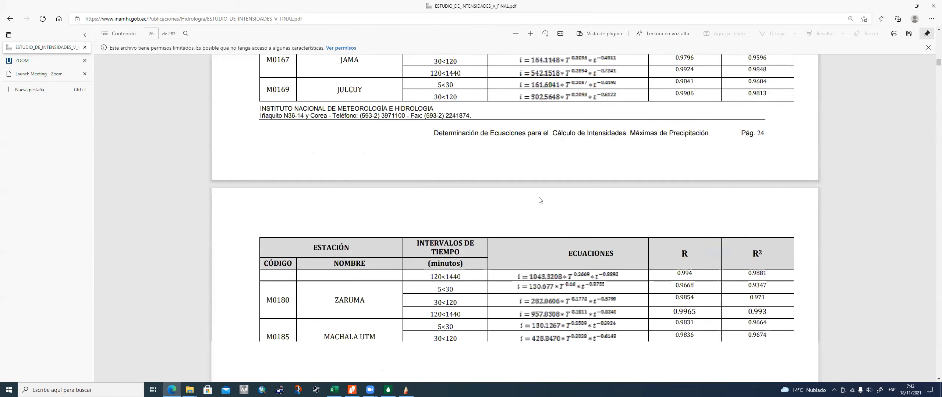
scroll(540, 200, down, 15)
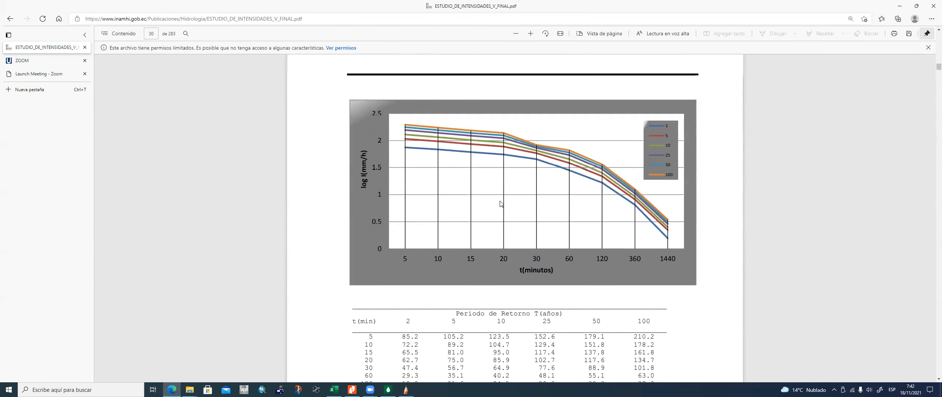
scroll(501, 204, up, 4)
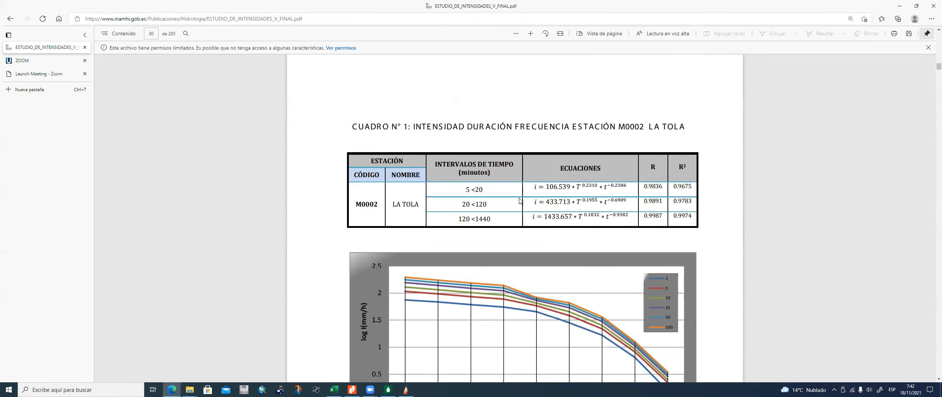
scroll(476, 175, down, 2)
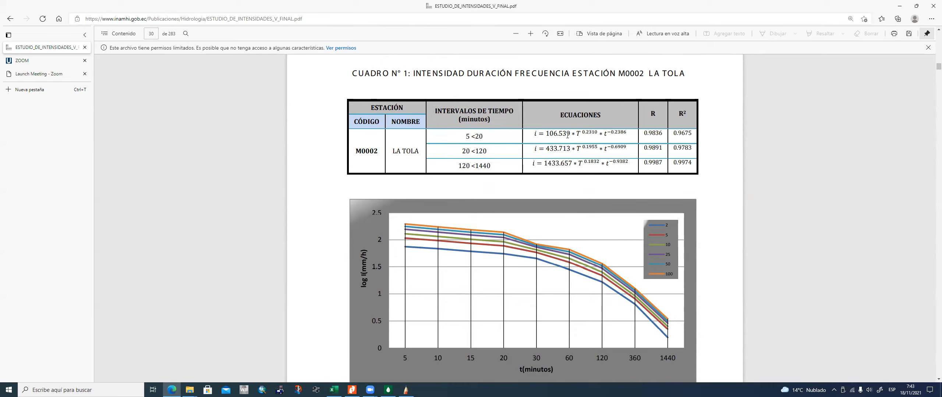
scroll(565, 135, down, 1)
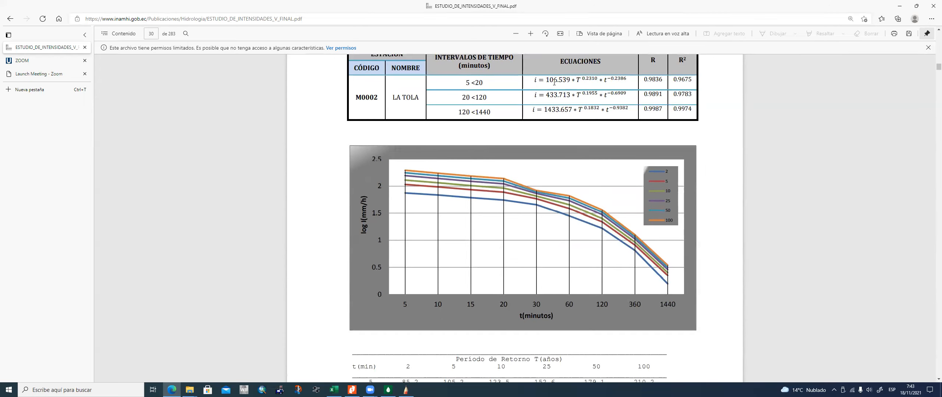
scroll(553, 84, up, 1)
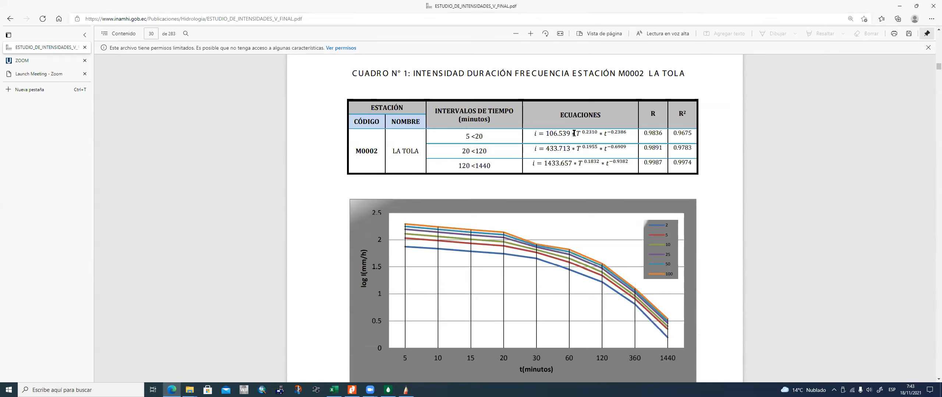
drag(546, 135, 598, 137)
click(578, 133)
click(602, 134)
click(603, 134)
scroll(578, 141, down, 7)
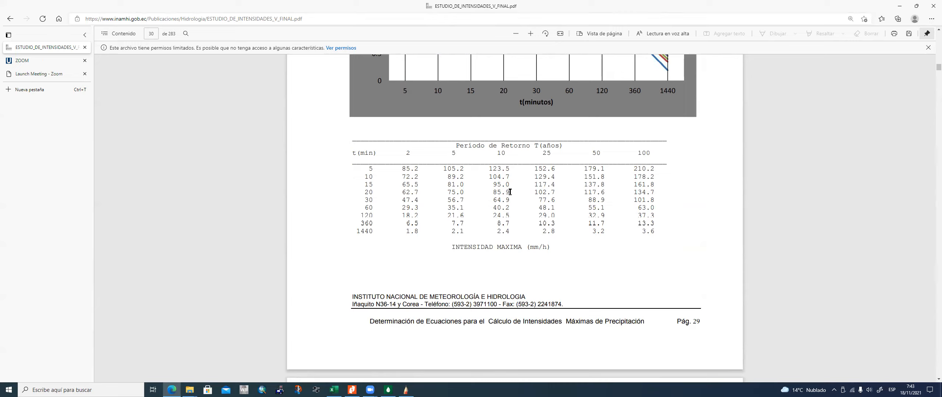
Step: Look through the intensity-duration-frequency sheets of the other stations, from M0003 Izobamba onward
scroll(507, 233, down, 13)
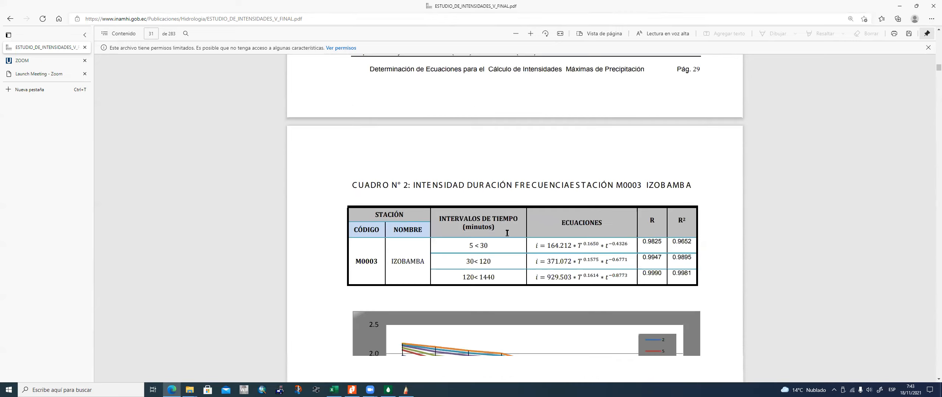
scroll(507, 234, down, 20)
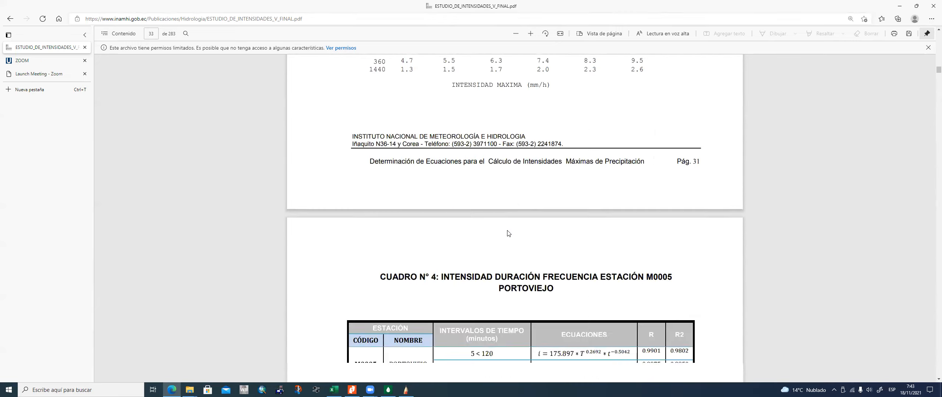
scroll(508, 229, down, 20)
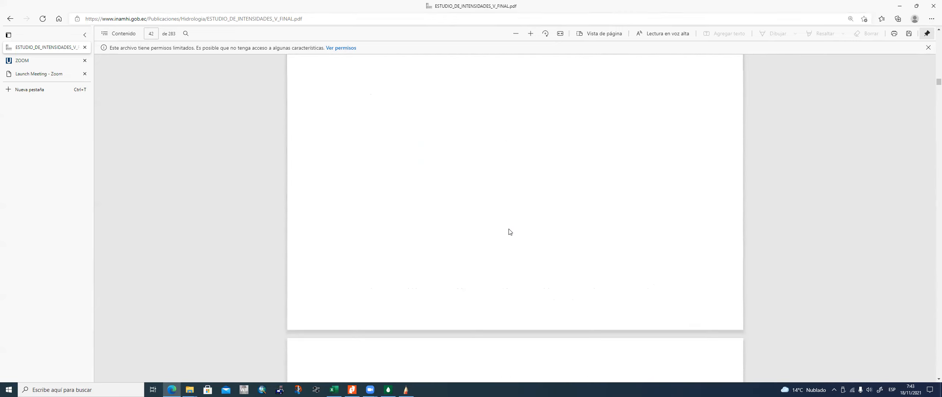
scroll(509, 230, down, 20)
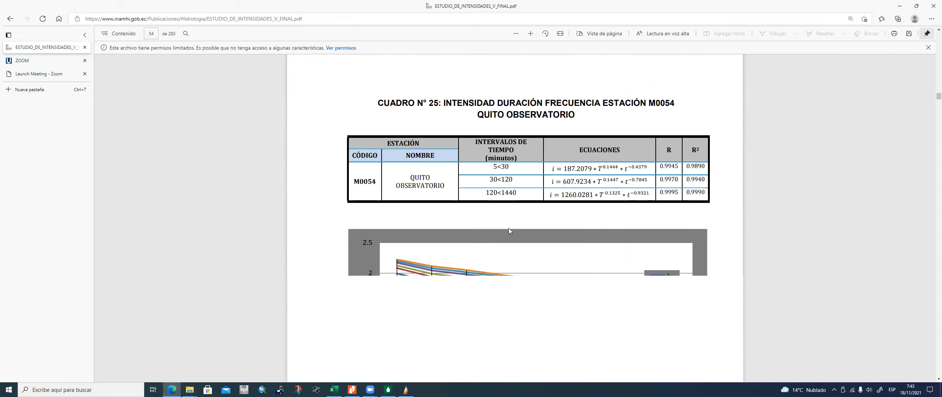
scroll(509, 228, down, 20)
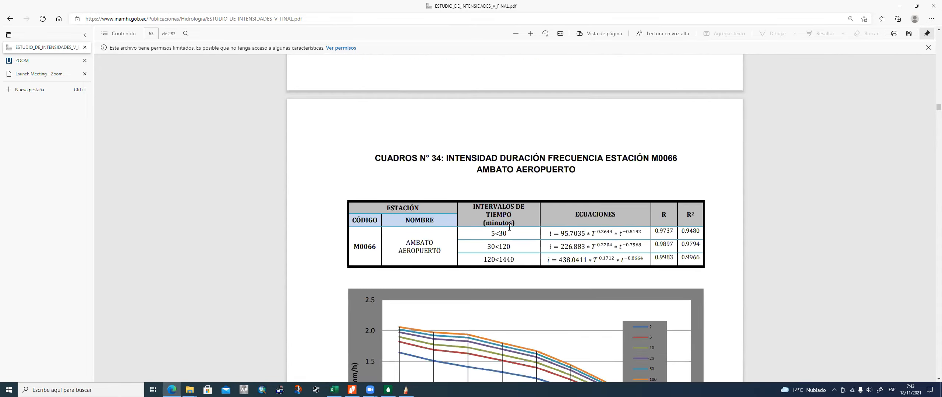
scroll(511, 226, down, 20)
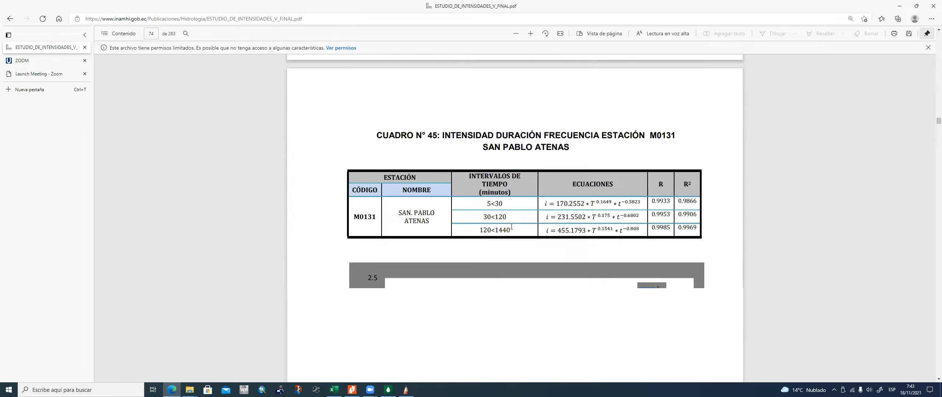
scroll(511, 229, down, 20)
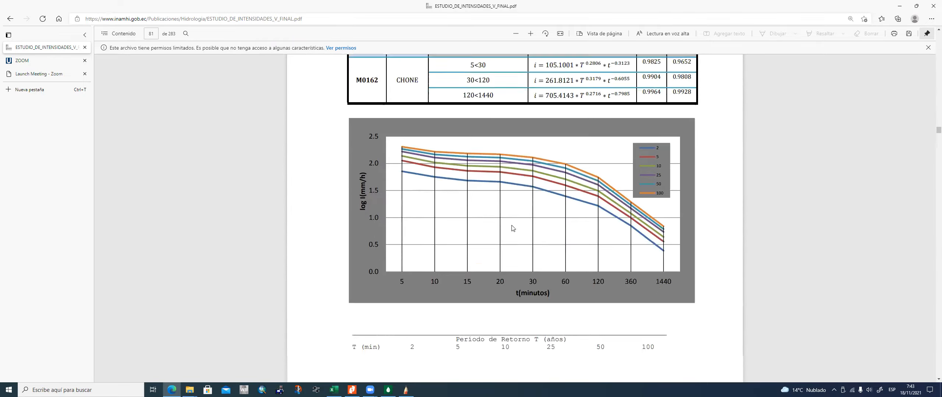
scroll(512, 228, down, 20)
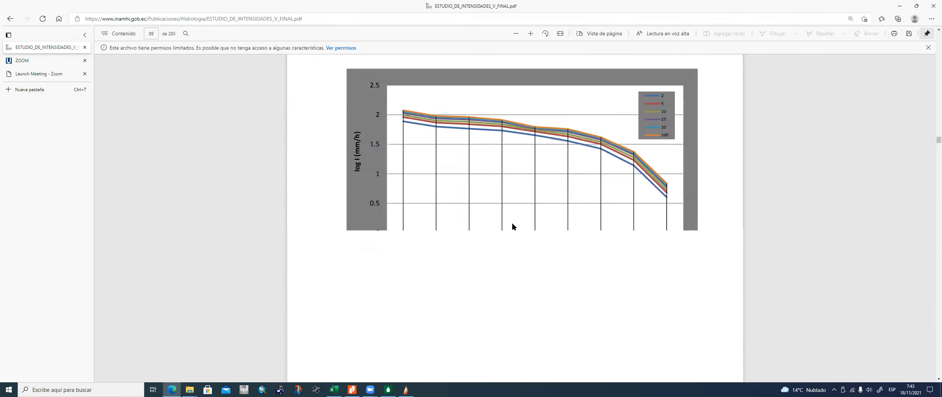
scroll(513, 225, down, 20)
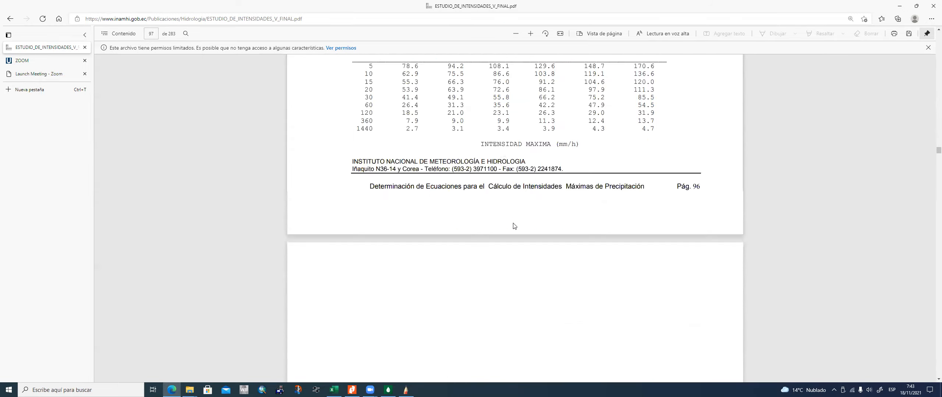
Step: Look through the study's maximum intensity maps for each duration and return period, from the 5-minute maps onward
scroll(513, 224, down, 20)
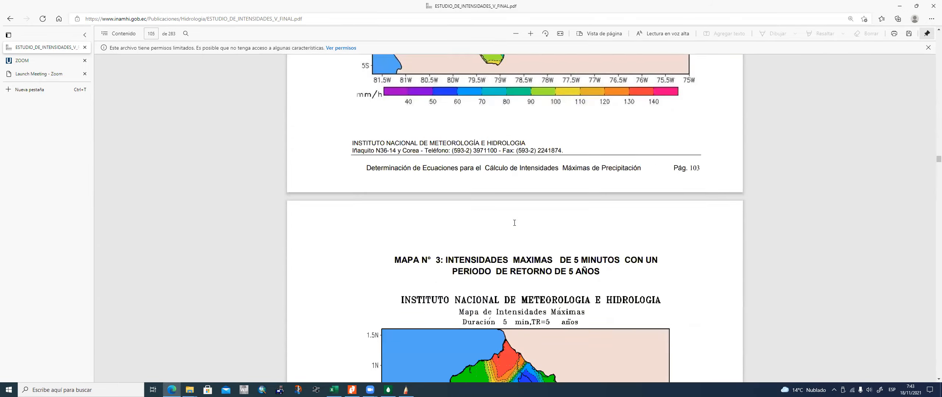
scroll(514, 223, down, 20)
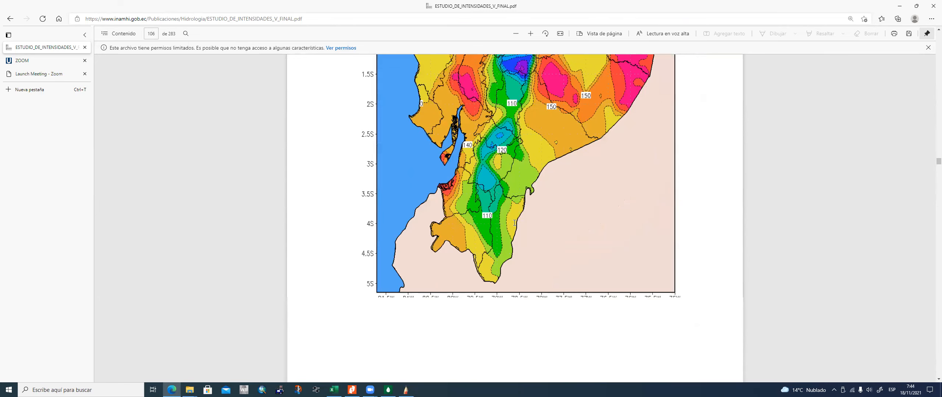
scroll(514, 223, down, 20)
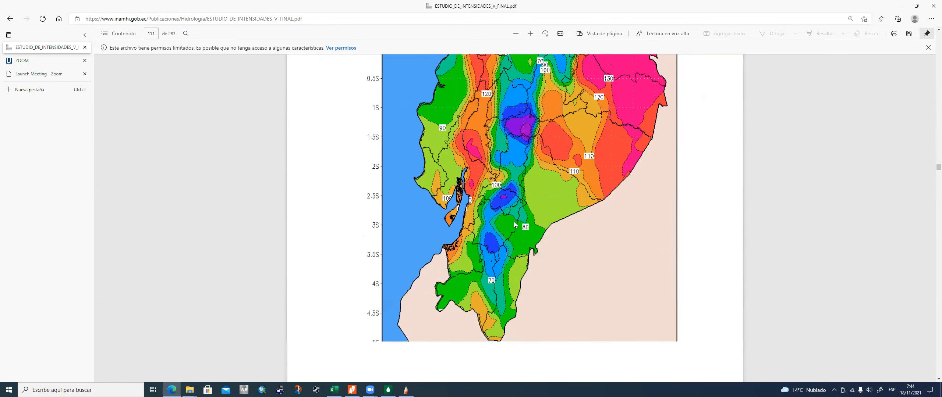
scroll(514, 224, down, 20)
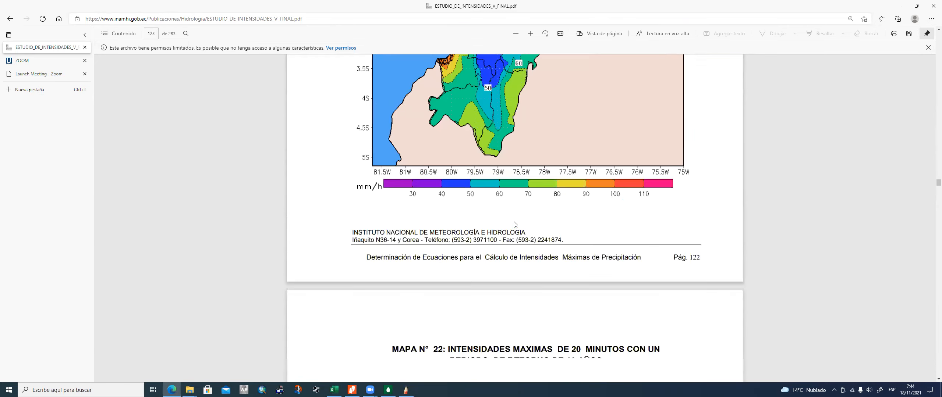
scroll(514, 224, down, 20)
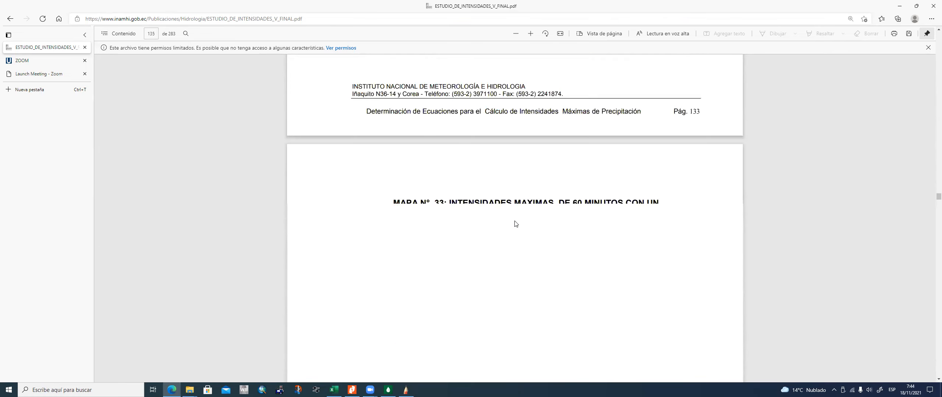
scroll(515, 223, down, 20)
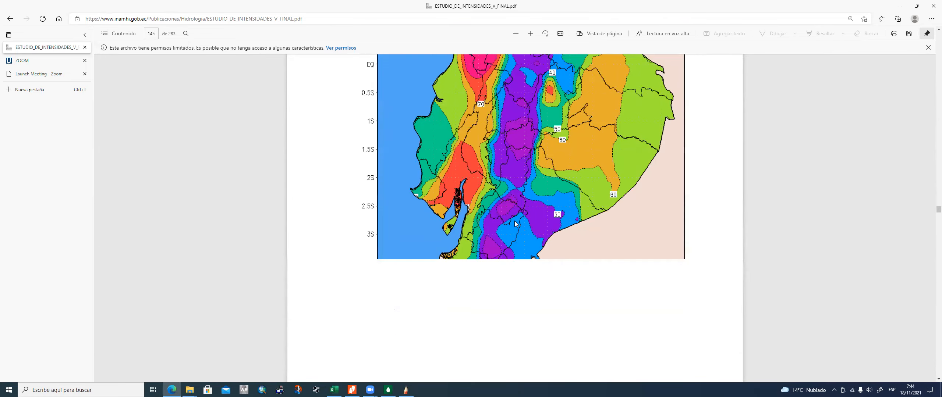
scroll(515, 223, down, 20)
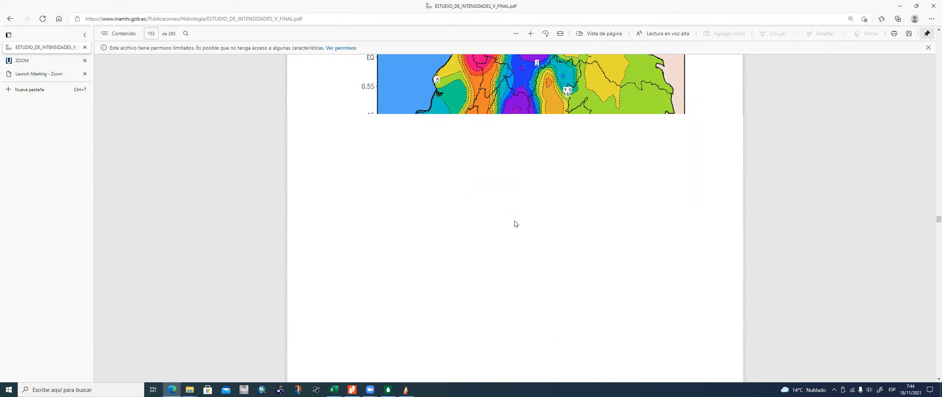
Step: Examine Tabla N° 3 of 24-hour maximum intensities, covering its return period columns TR2 to TR100 and its station rows
scroll(517, 218, up, 20)
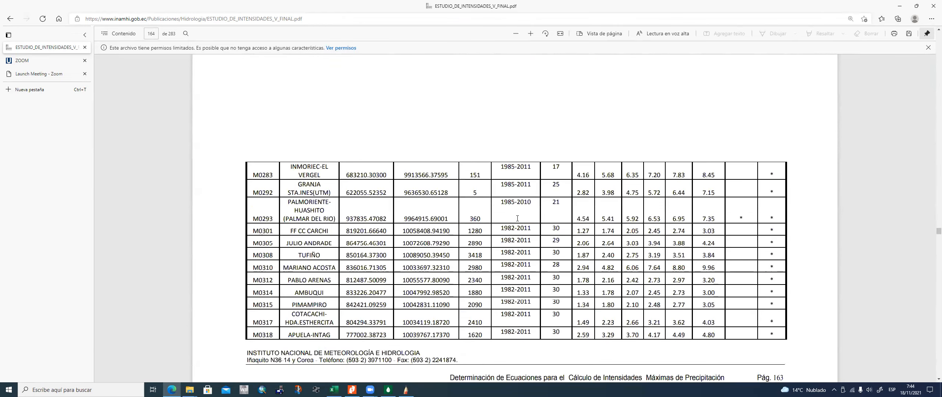
scroll(516, 221, down, 3)
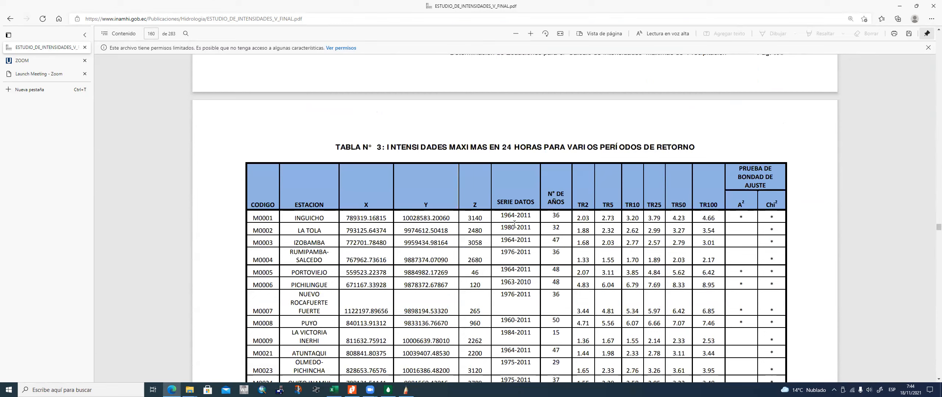
scroll(526, 211, down, 2)
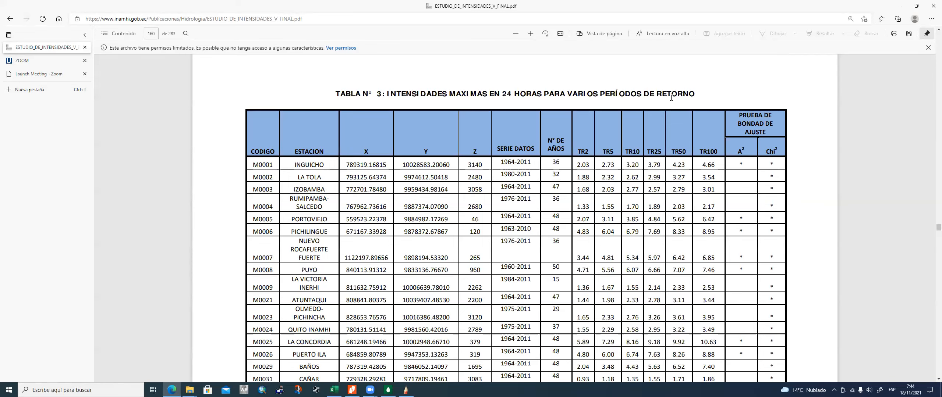
scroll(666, 164, down, 1)
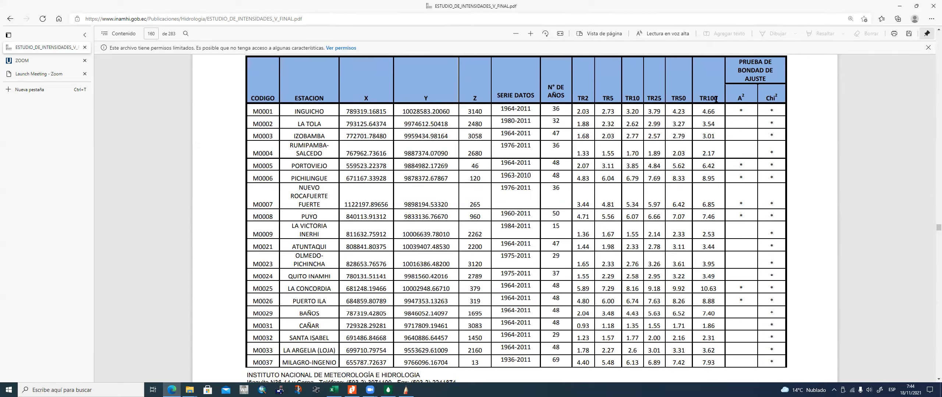
scroll(627, 142, down, 7)
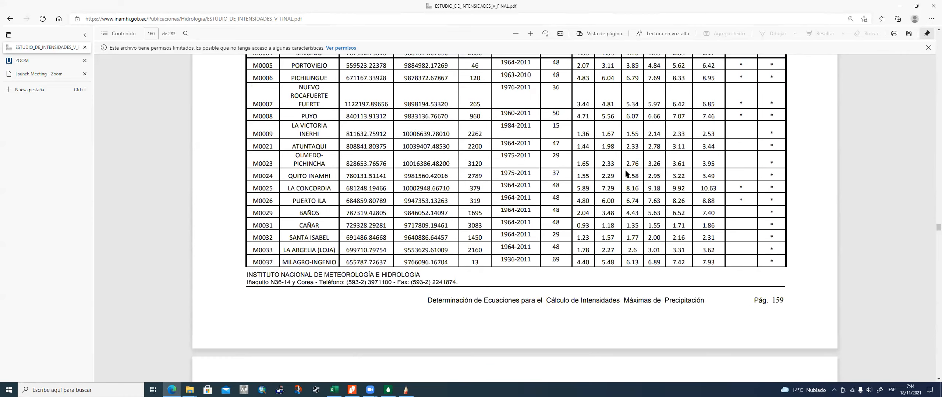
scroll(626, 169, down, 20)
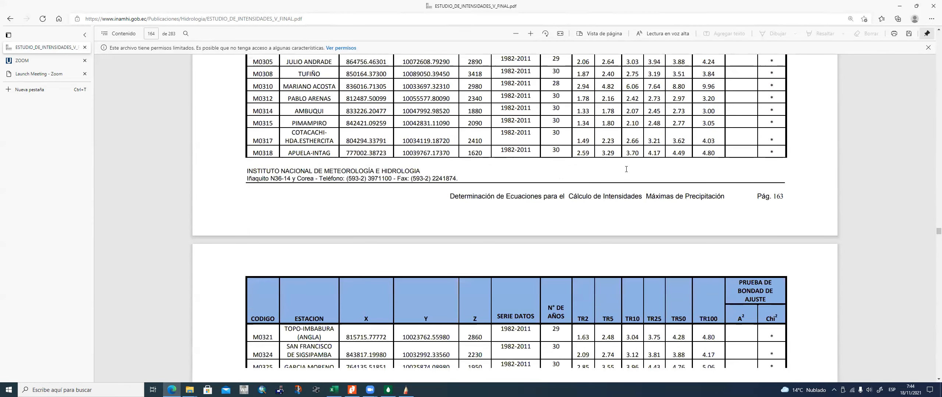
scroll(628, 169, down, 20)
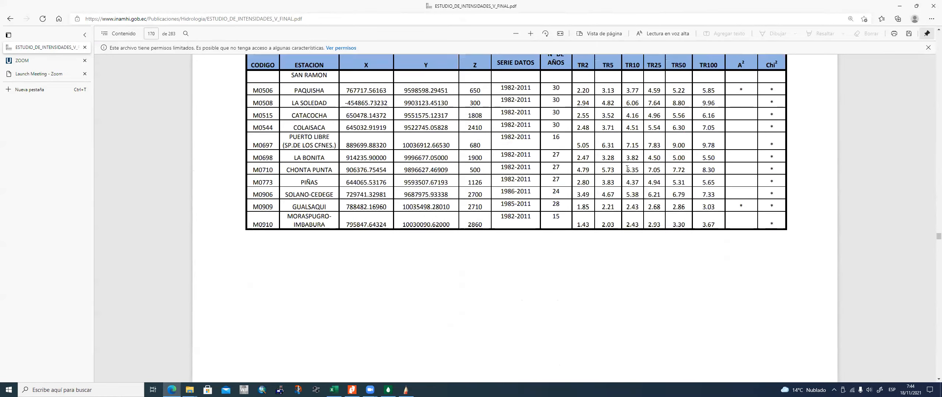
Step: Review the 24-hour intensity maps and the worked example for station M0003 Izobamba, including its equations, tables and intensity-duration-frequency curve
scroll(627, 168, down, 20)
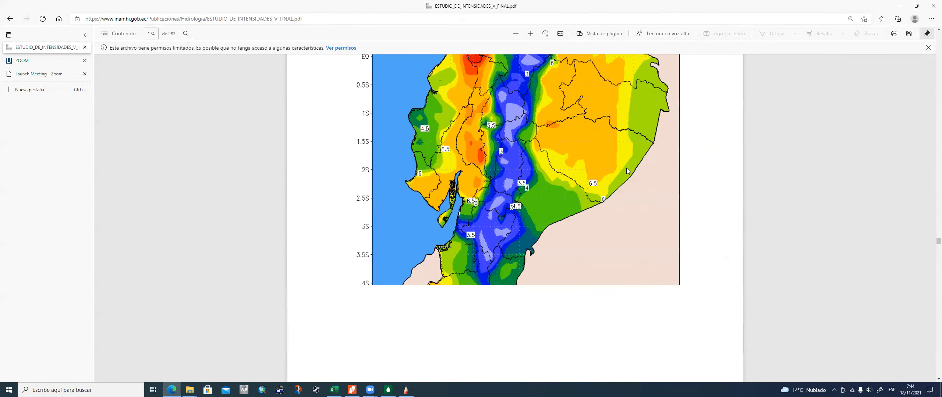
scroll(627, 167, down, 20)
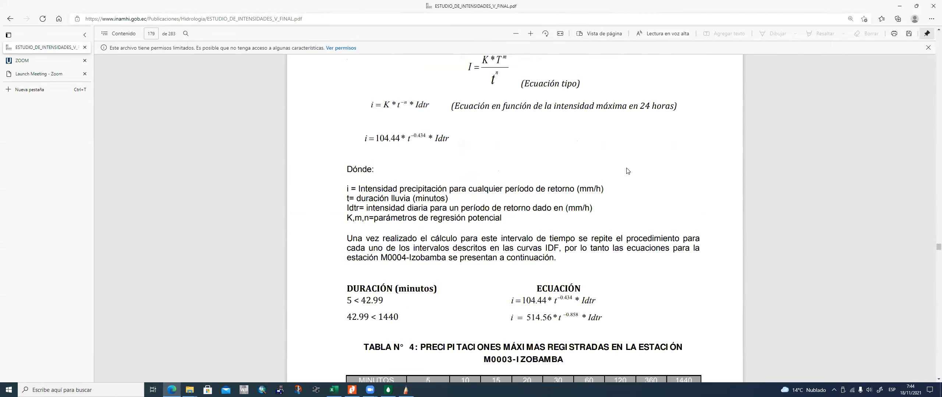
scroll(627, 168, down, 20)
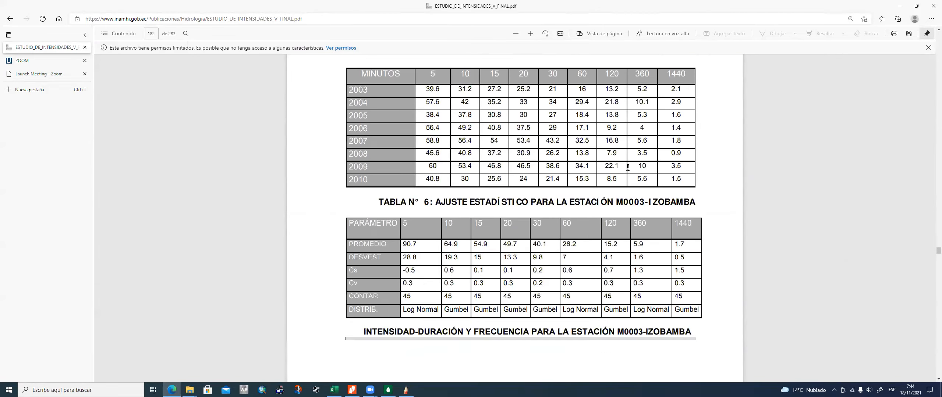
scroll(627, 167, down, 4)
scroll(625, 221, up, 7)
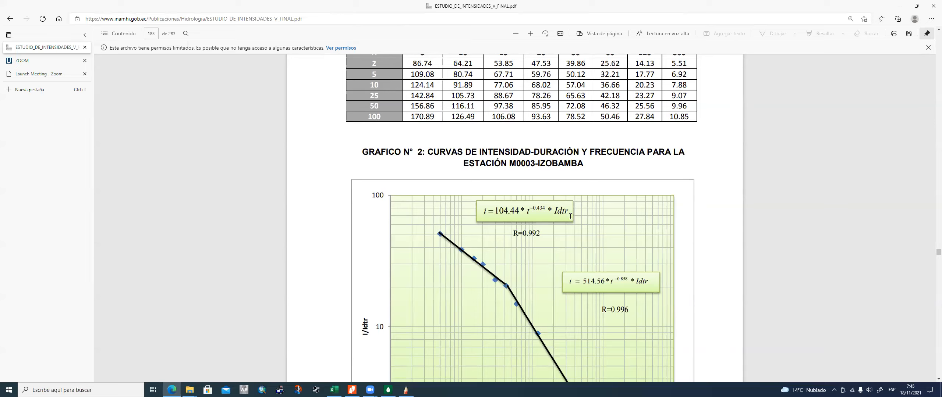
scroll(566, 207, down, 10)
scroll(567, 209, up, 4)
Step: Go past the statistical fit graphs to Mapa N° 65 and examine the Mira demarcation's intensity zones, stations and legend
scroll(566, 206, down, 20)
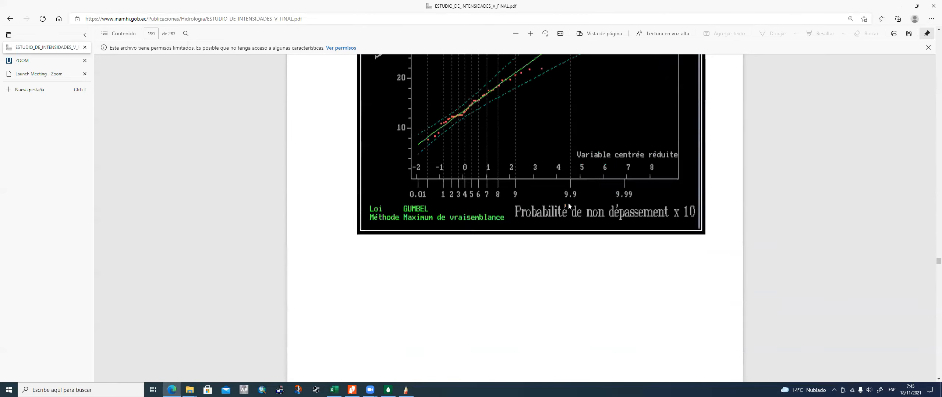
scroll(569, 206, down, 6)
scroll(571, 204, up, 8)
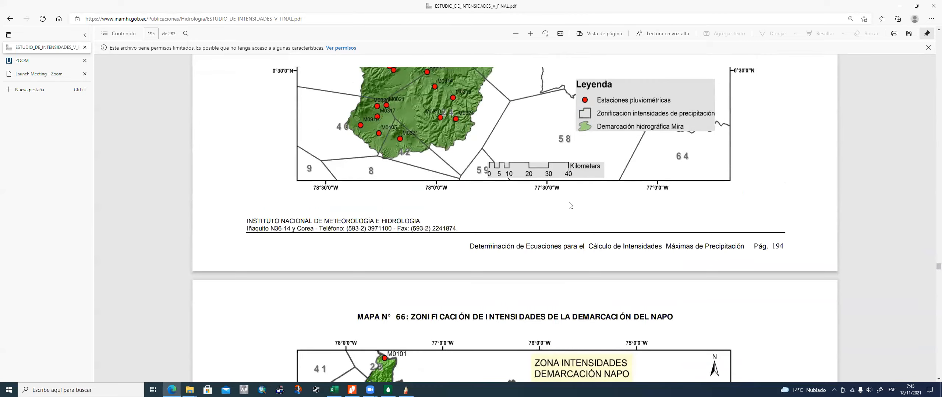
scroll(571, 204, down, 4)
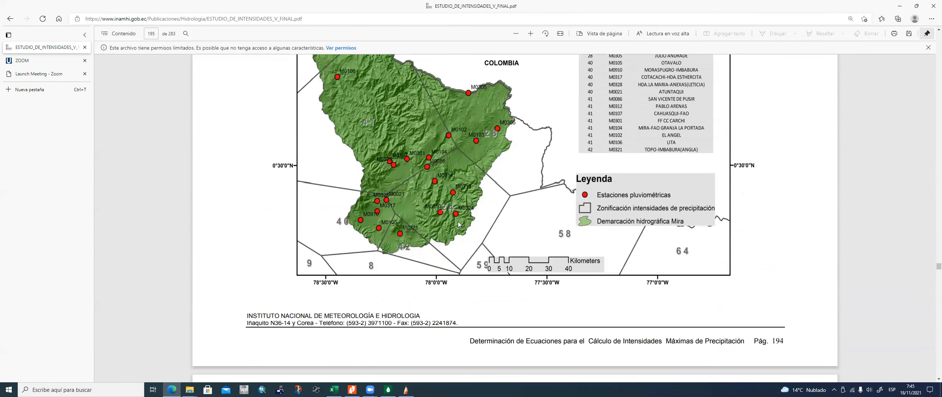
scroll(459, 224, down, 1)
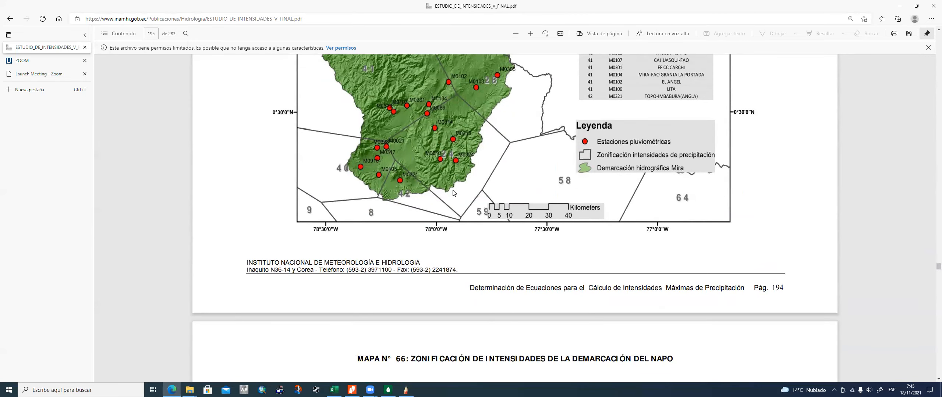
scroll(455, 193, up, 2)
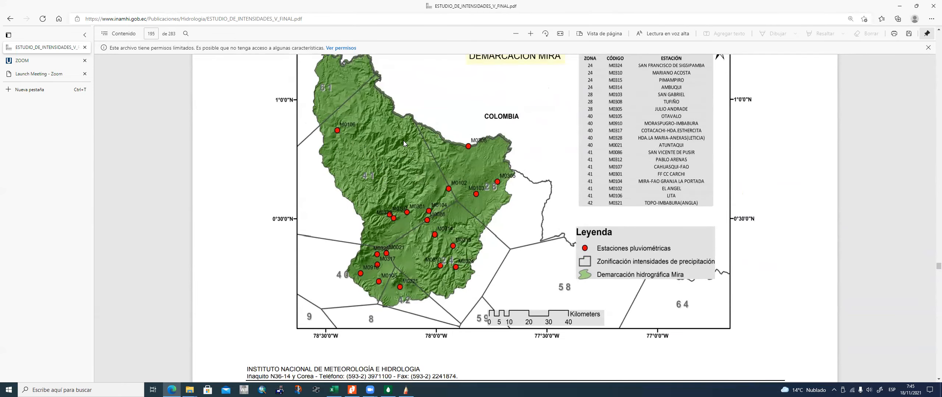
scroll(375, 196, up, 1)
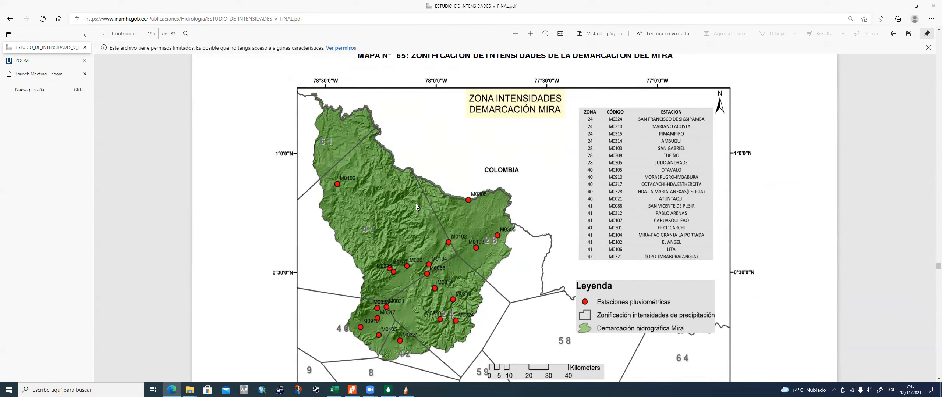
scroll(386, 219, down, 5)
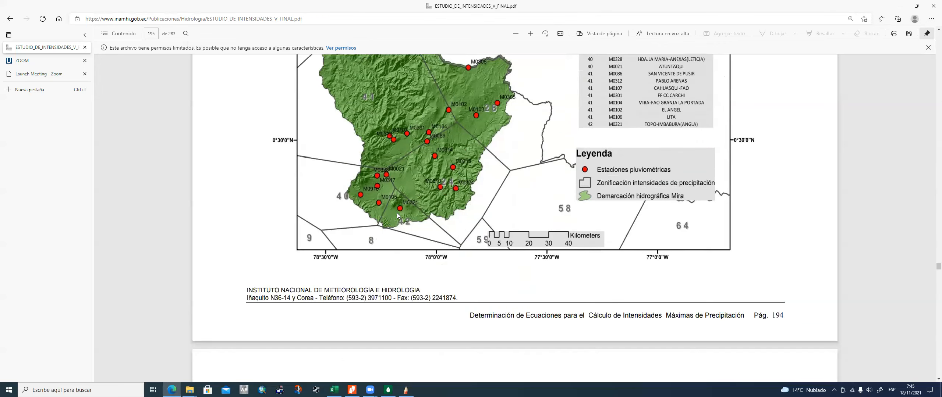
Step: Review the intensity zoning maps of the other demarcations, examining Mapa N° 68 of Jubones and continuing to Esmeraldas
scroll(473, 211, down, 20)
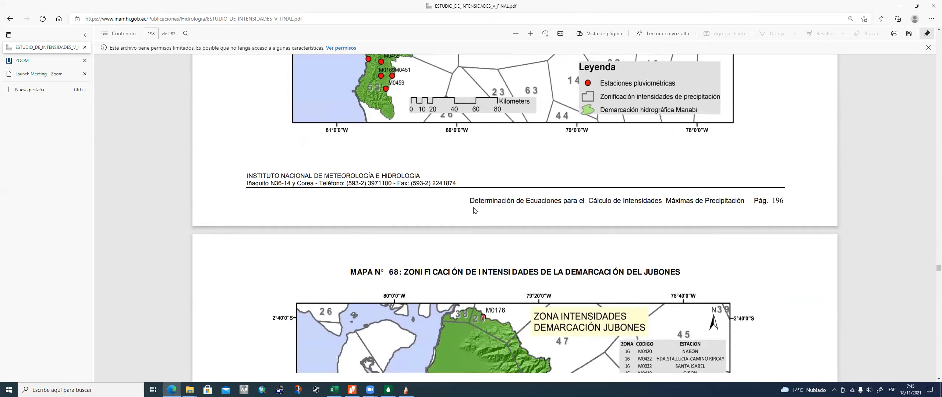
scroll(472, 183, up, 2)
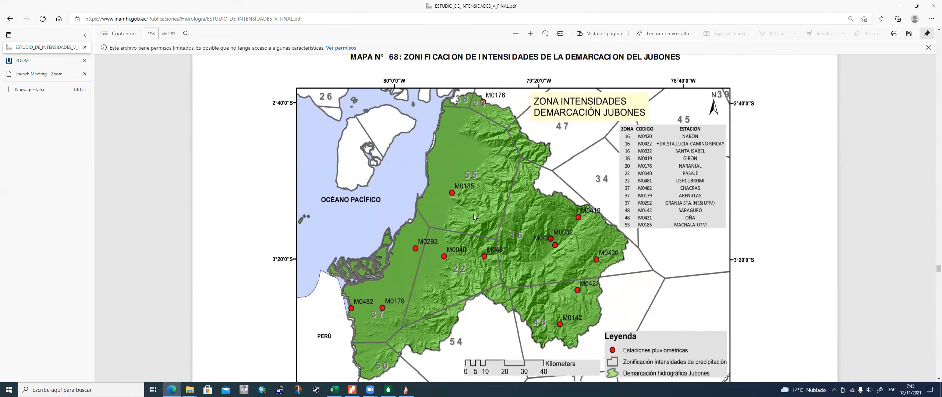
scroll(473, 215, down, 3)
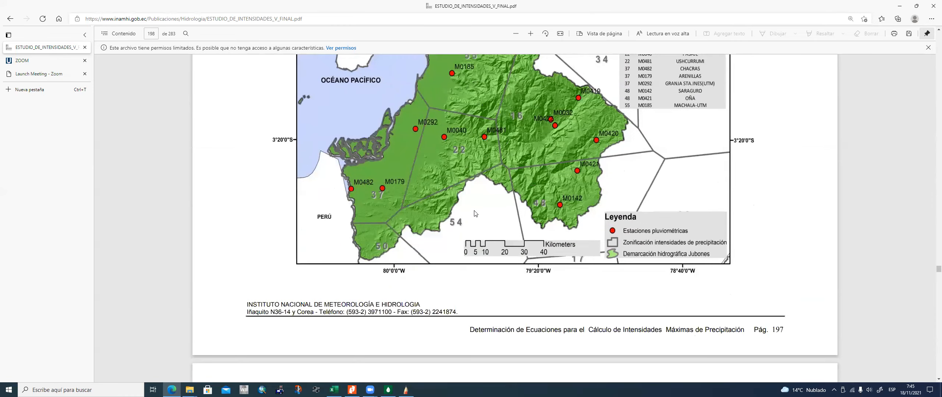
scroll(475, 213, down, 20)
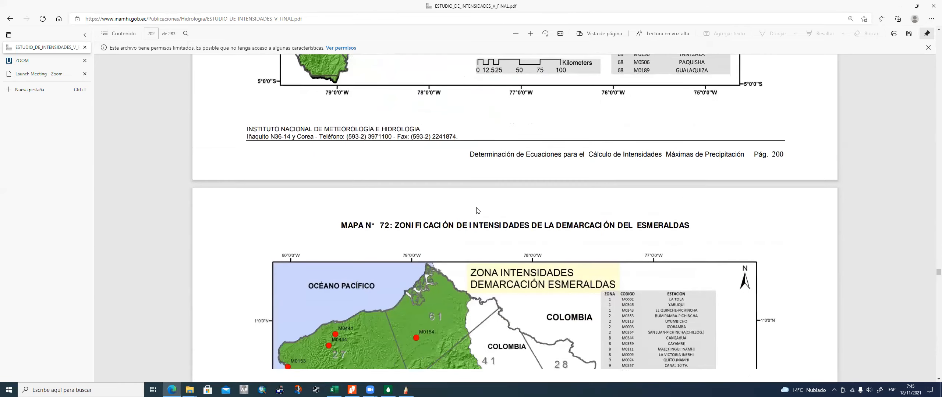
Step: Examine the table of intensity equations by zone and station, comparing the duration ranges and equations from zone 15 Cañar onward
scroll(477, 210, down, 20)
scroll(656, 208, up, 15)
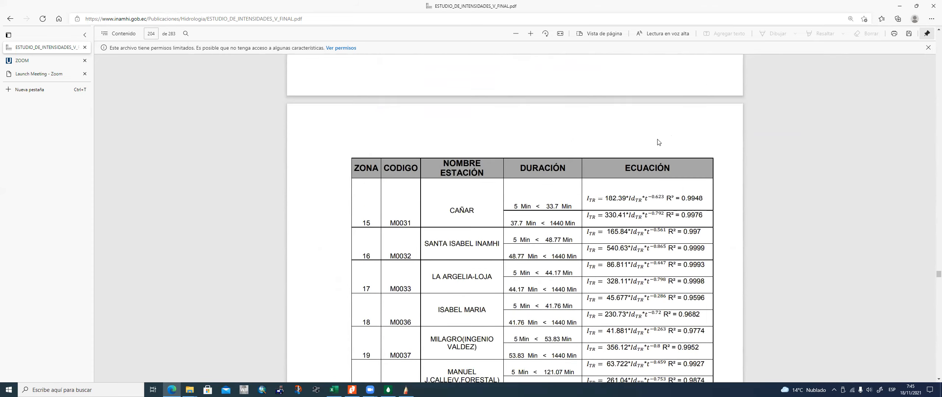
scroll(658, 142, down, 3)
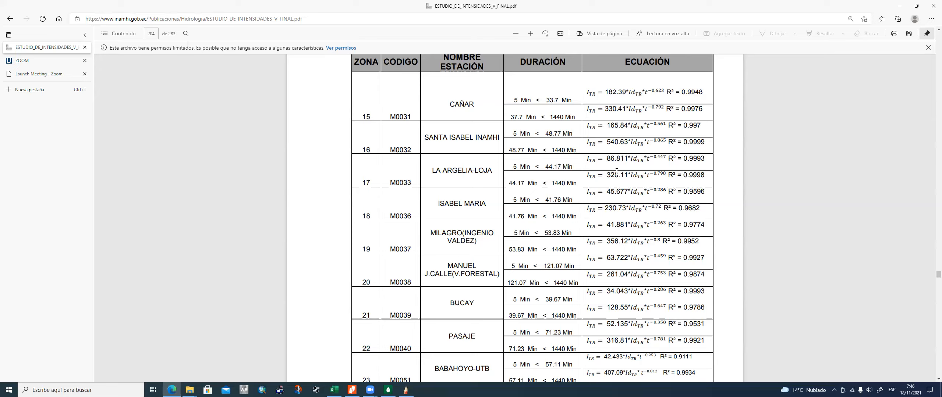
scroll(511, 206, down, 5)
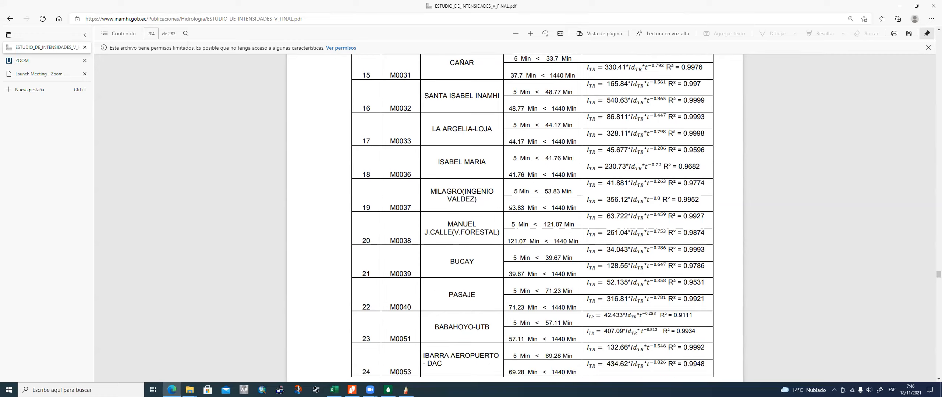
scroll(511, 205, down, 10)
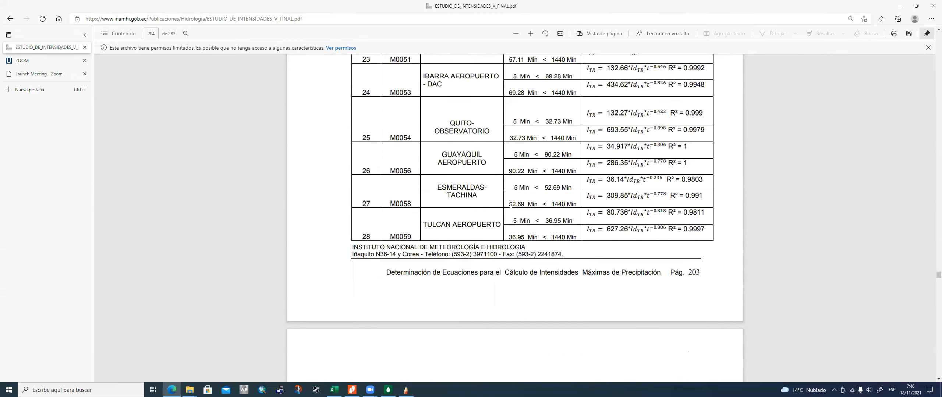
scroll(511, 206, down, 8)
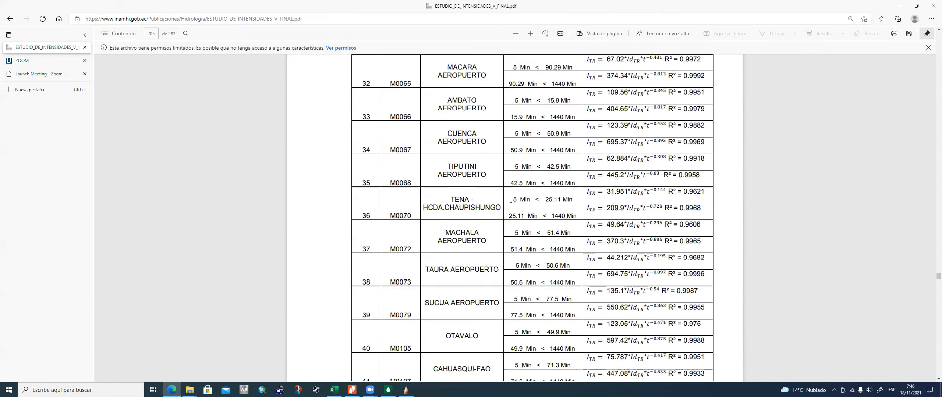
scroll(511, 205, down, 8)
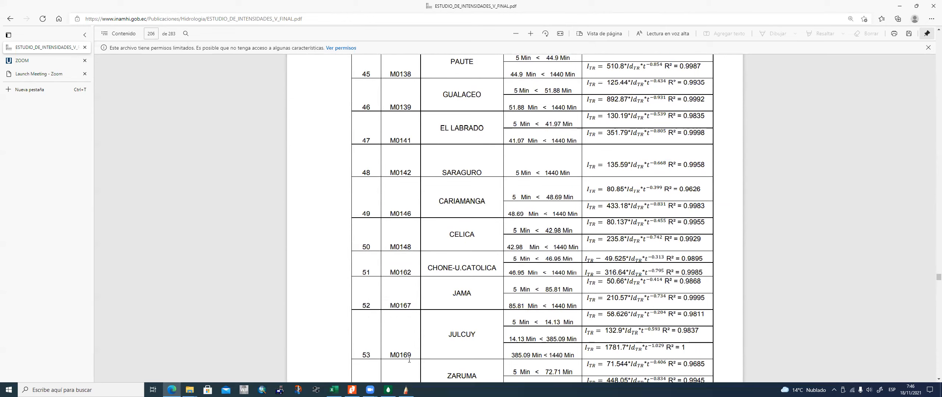
Step: Examine the station intensity equations from zone 45 onward, comparing duration ranges, and continue to Cuadro N° 74 for station La Tola
click(333, 390)
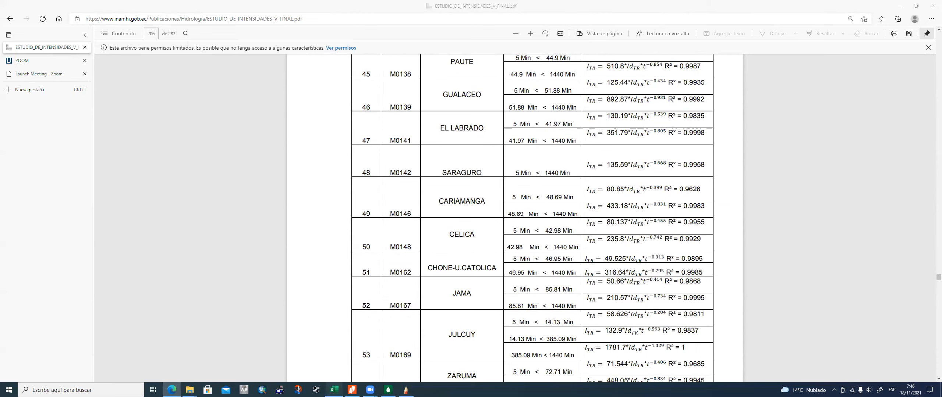
key(alt+Tab)
scroll(475, 230, down, 6)
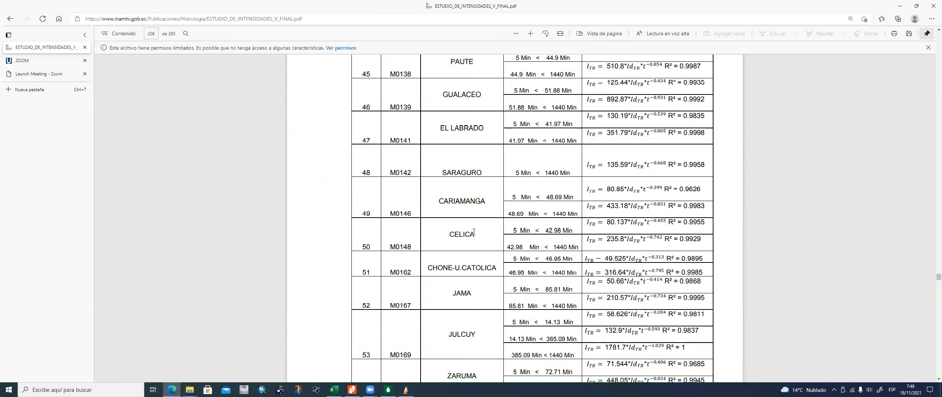
scroll(474, 232, down, 8)
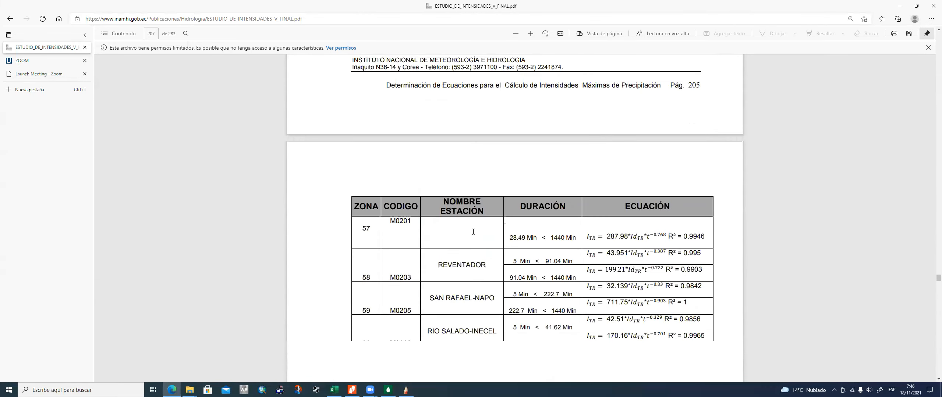
scroll(473, 232, down, 7)
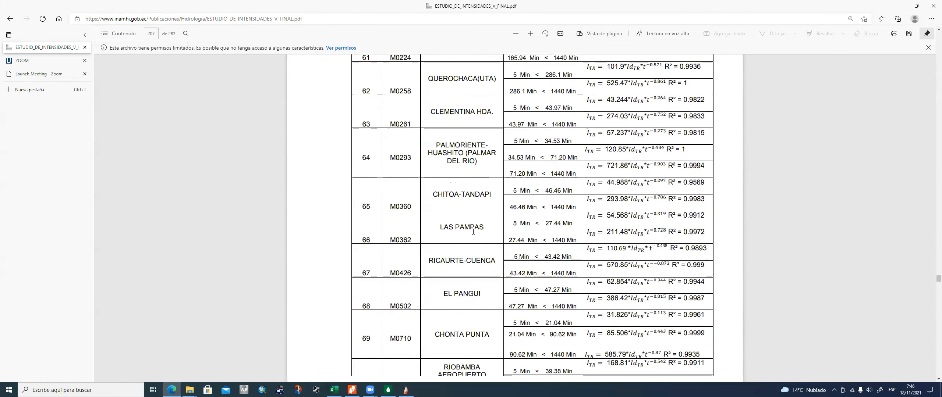
scroll(473, 238, down, 9)
scroll(473, 237, up, 9)
scroll(473, 235, up, 9)
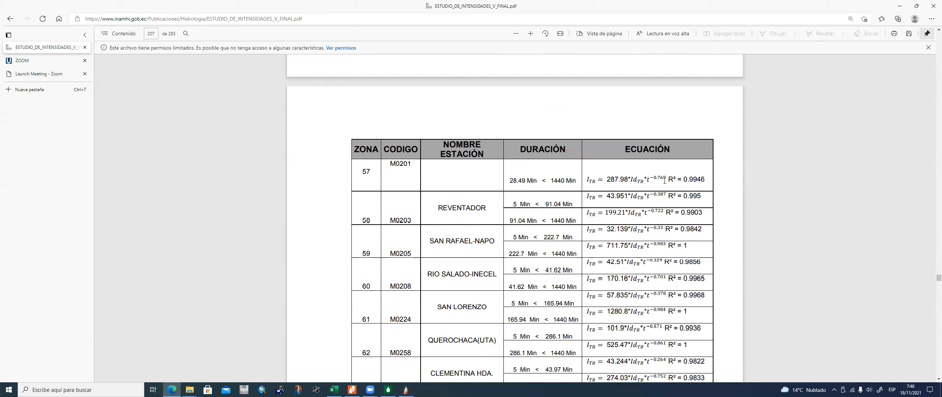
scroll(584, 254, down, 9)
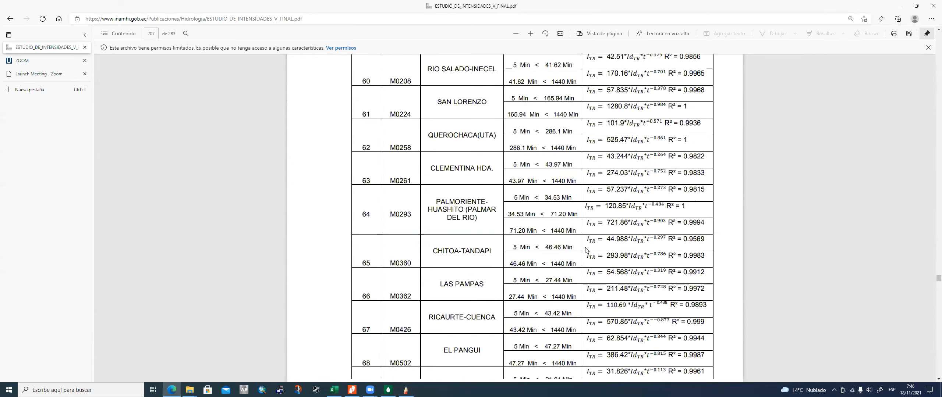
scroll(586, 245, down, 15)
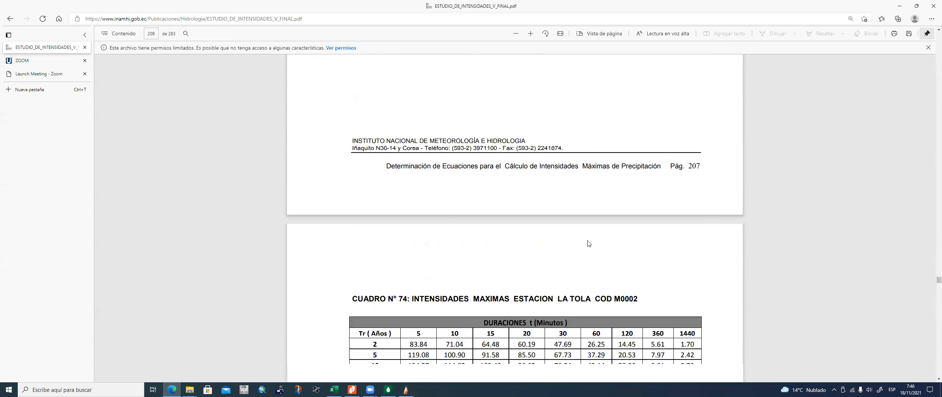
scroll(587, 240, up, 6)
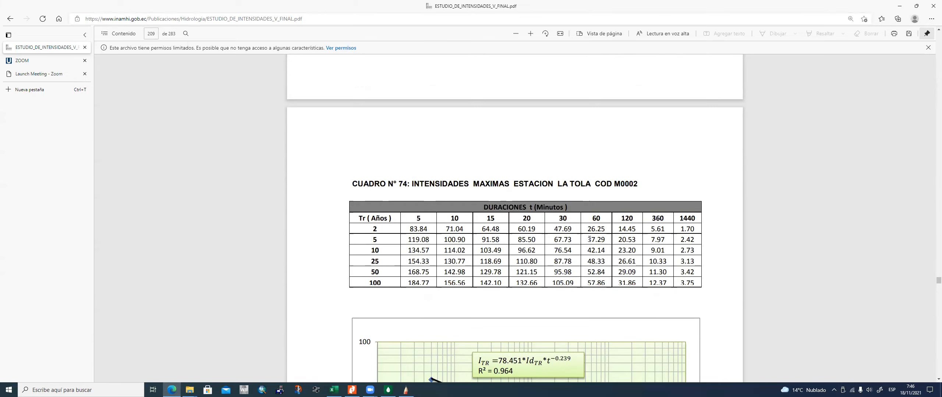
Step: Go back through the equations by zone to Mapa N° 69, the intensity zoning of the Puyango-Catamayo demarcation
scroll(590, 240, up, 15)
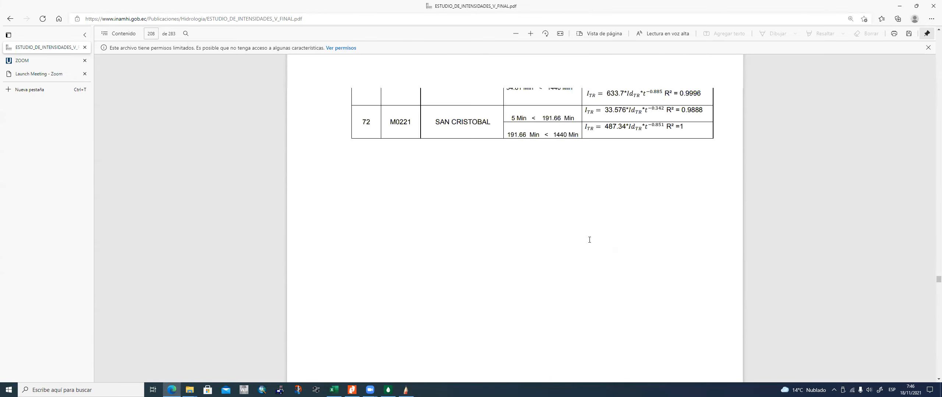
scroll(589, 240, up, 20)
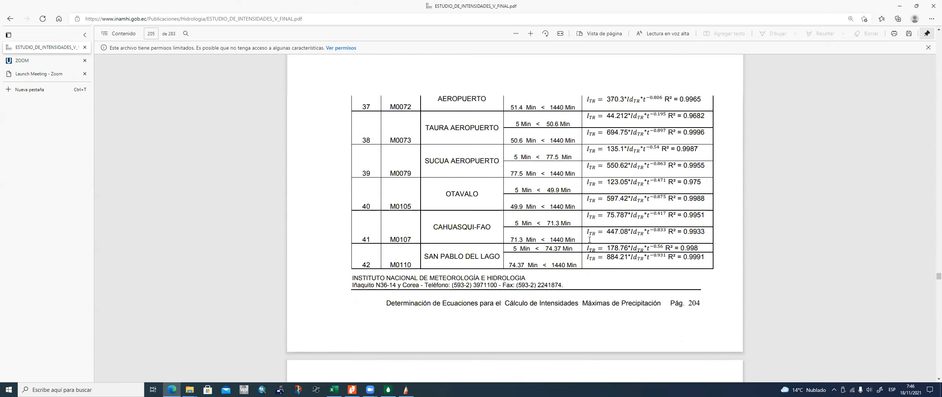
scroll(590, 240, up, 10)
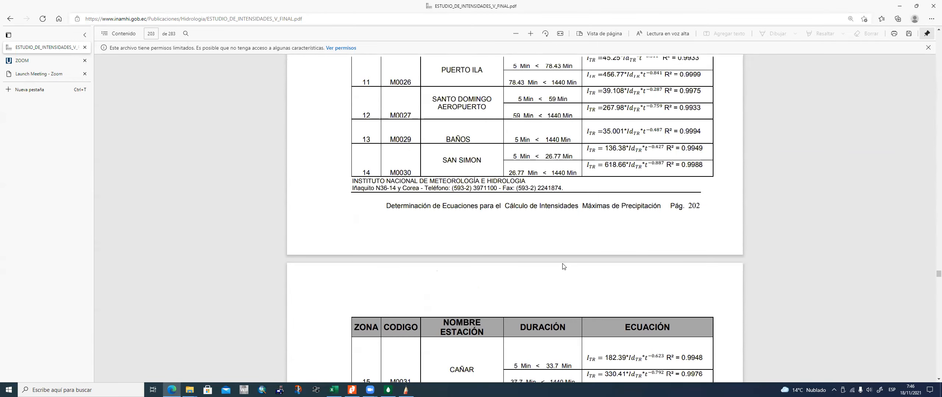
scroll(550, 249, up, 10)
scroll(548, 264, up, 20)
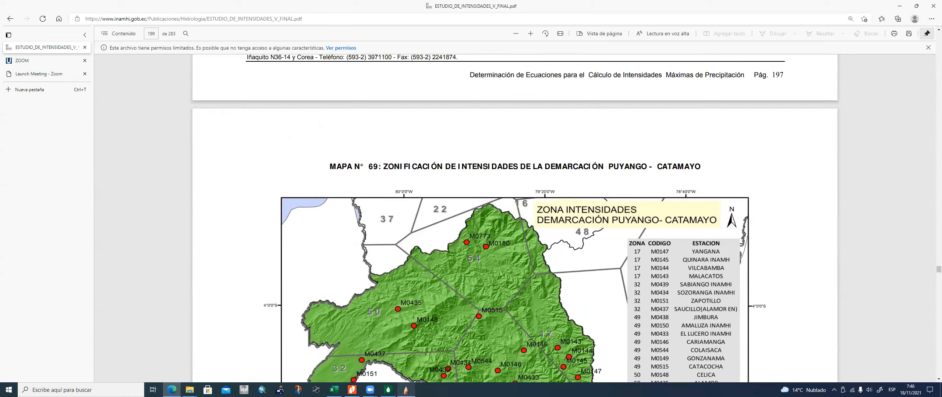
Step: Switch to the storm sewer design spreadsheet in Excel and review its design data and calculation table
click(406, 390)
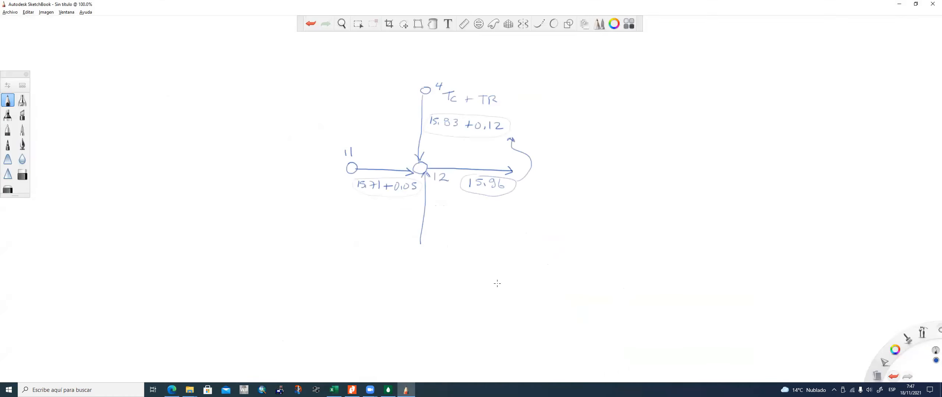
click(388, 390)
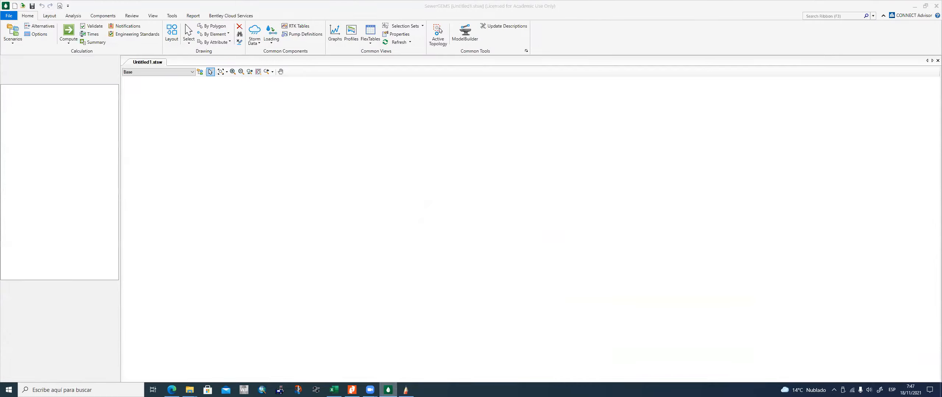
click(335, 386)
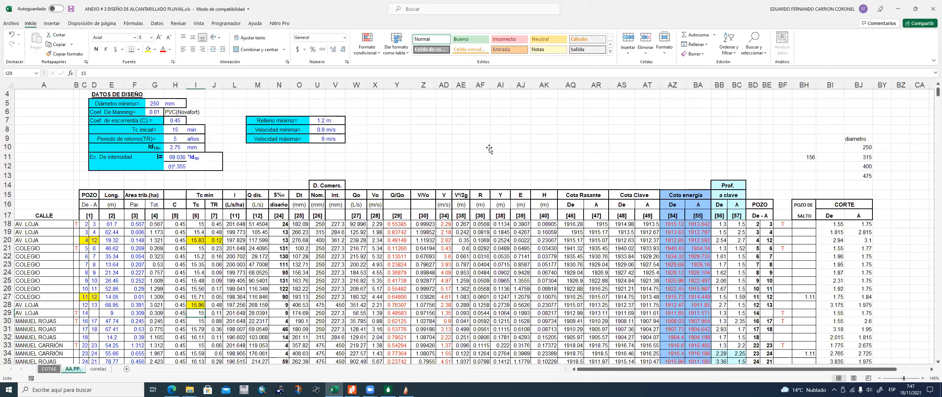
click(489, 148)
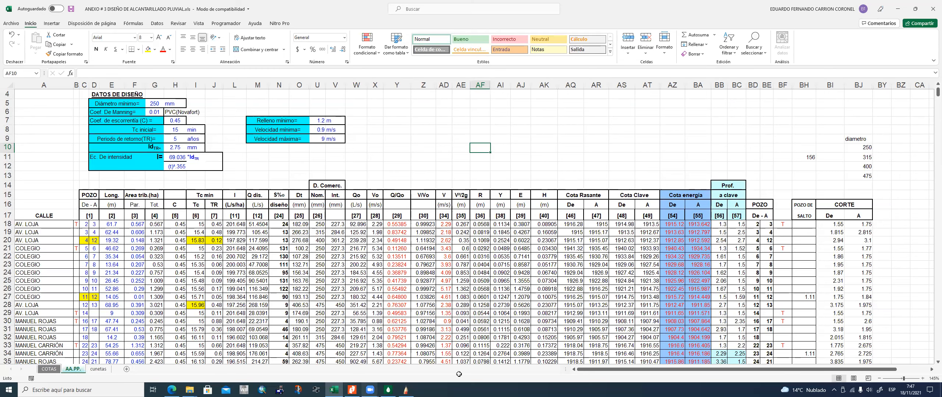
Step: Switch to SewerGEMS and set the base calculation options to the GVF-Rational (StormCAD) solver with the Design calculation type
click(388, 390)
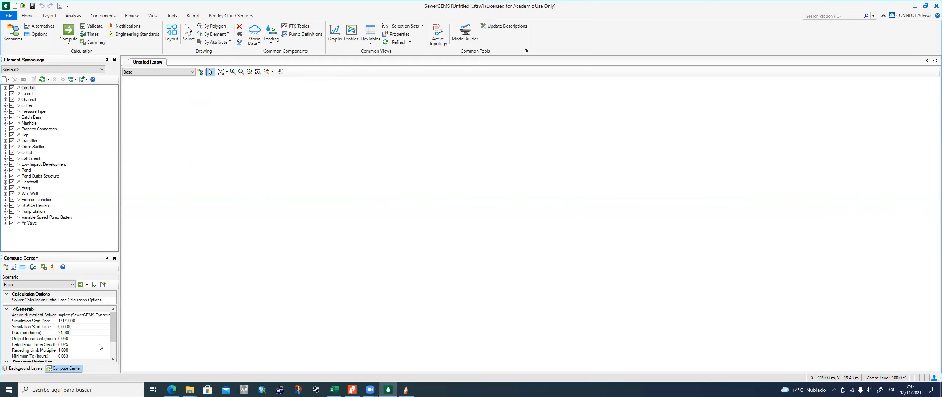
click(39, 35)
double_click(250, 88)
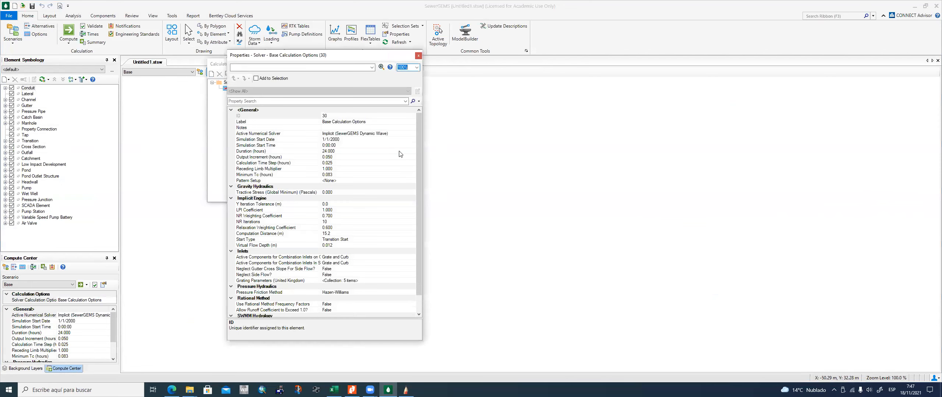
click(366, 134)
click(412, 133)
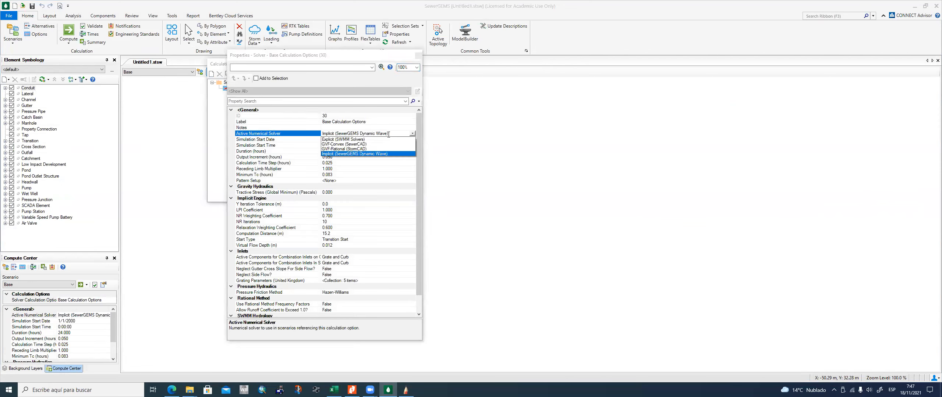
click(351, 149)
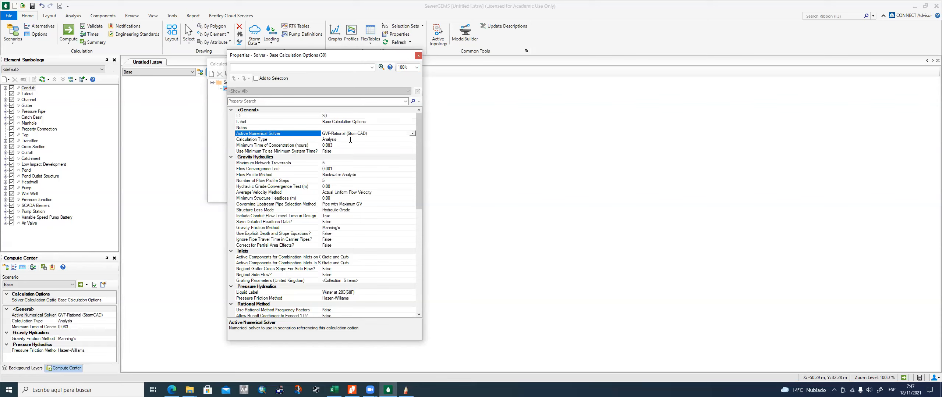
click(349, 139)
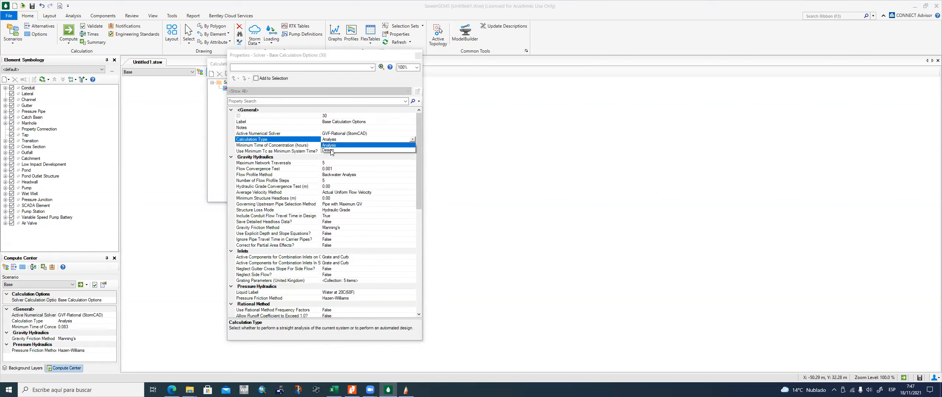
click(329, 150)
Step: Change the unit of the minimum time of concentration to minutes and set its value to 10 min
click(280, 147)
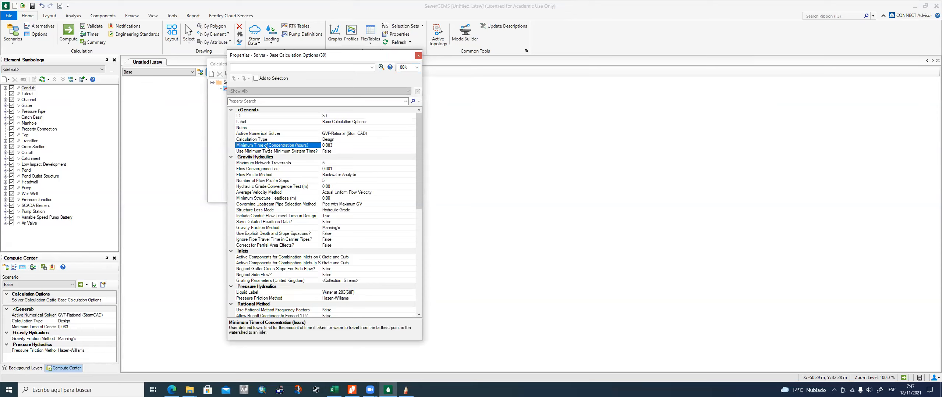
right_click(276, 146)
click(295, 152)
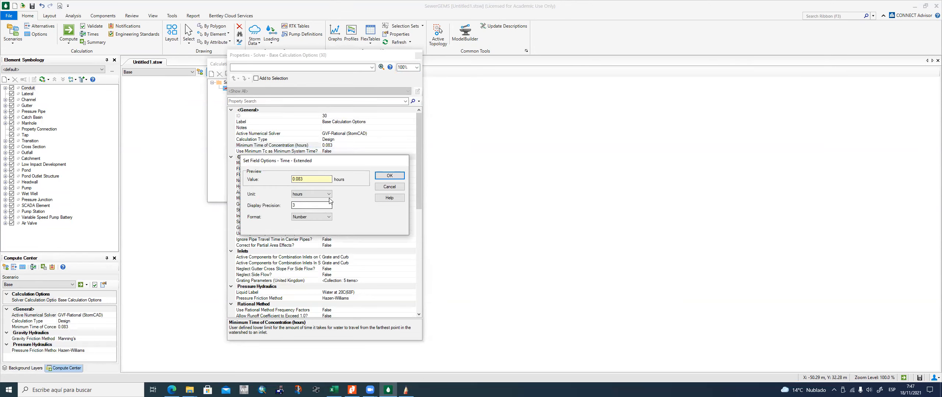
click(329, 195)
click(321, 210)
click(379, 175)
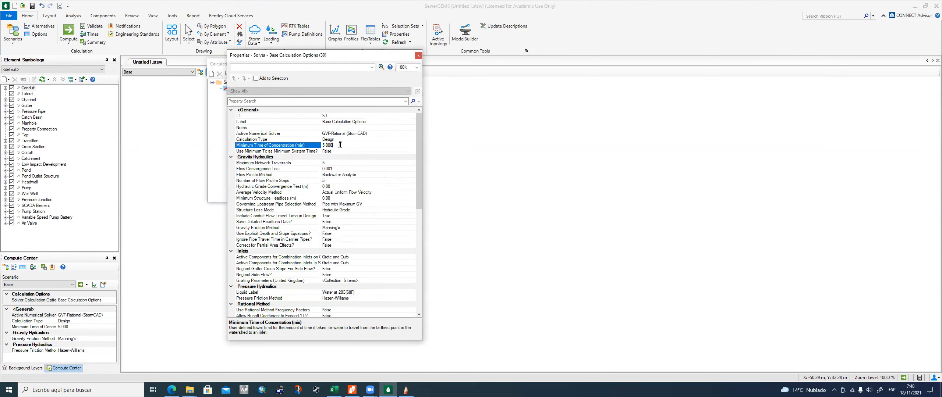
drag(340, 145, 312, 145)
click(352, 145)
text(10)
key(Return)
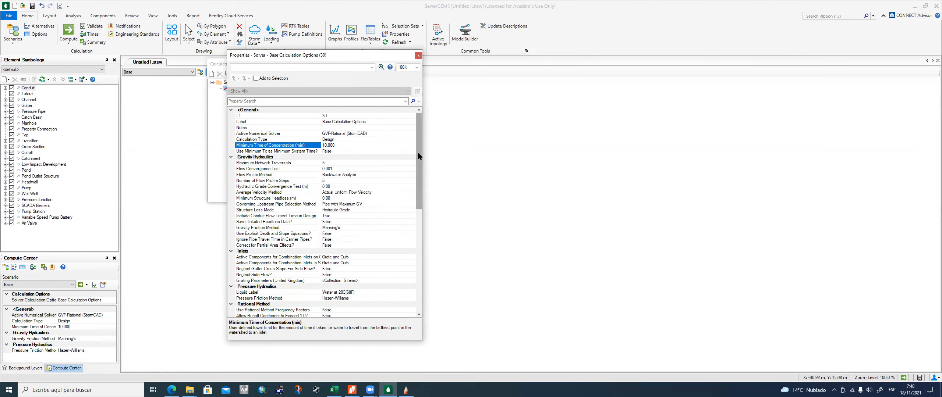
Step: Review the remaining base calculation options, including the gravity friction method, inlets and headloss settings, and close the calculation options
click(313, 144)
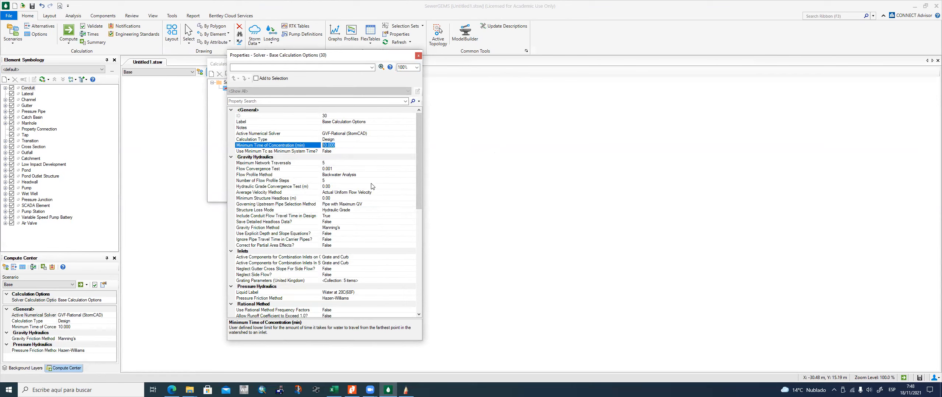
scroll(419, 156, down, 1)
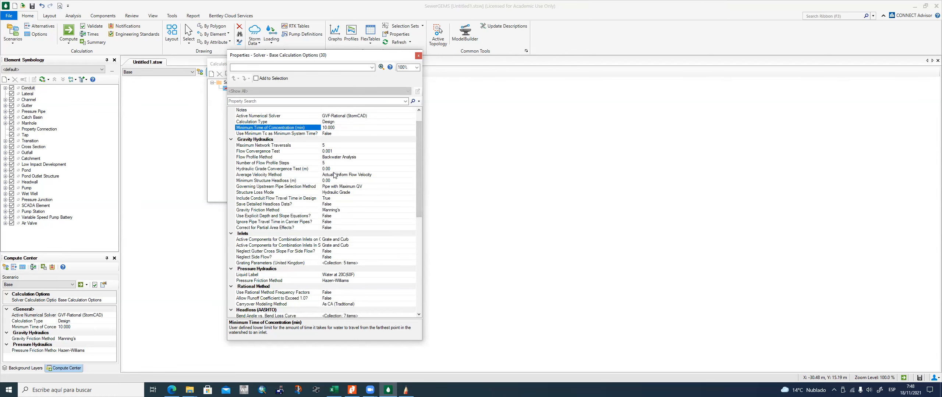
click(350, 211)
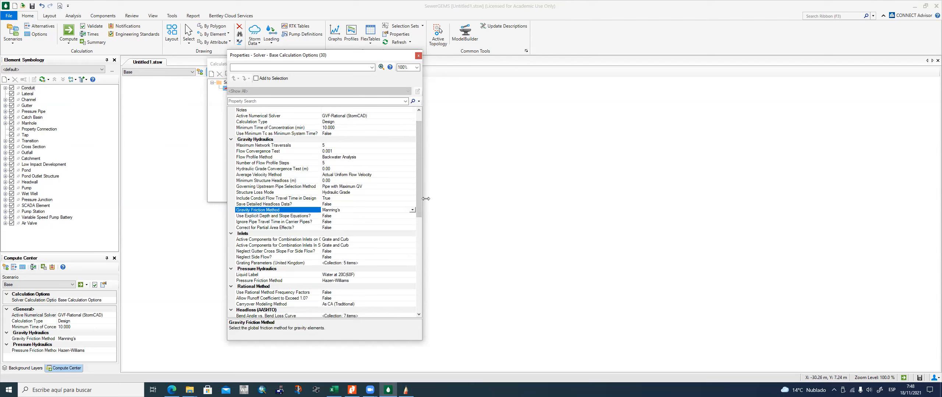
drag(419, 193, 420, 235)
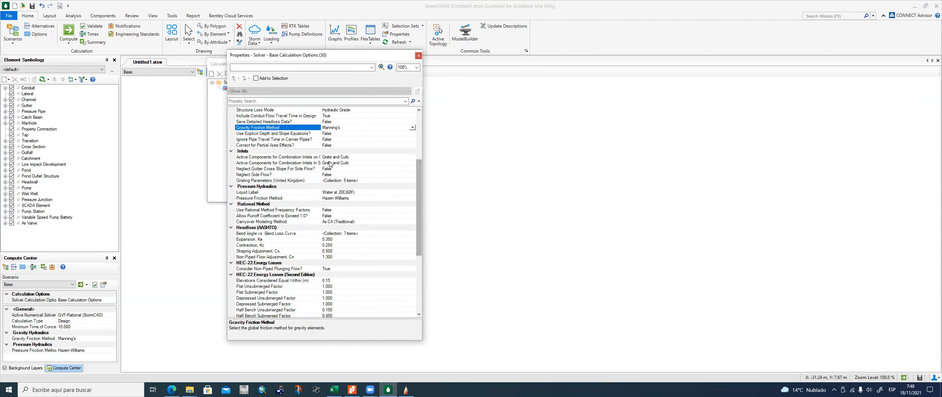
drag(421, 176, 403, 152)
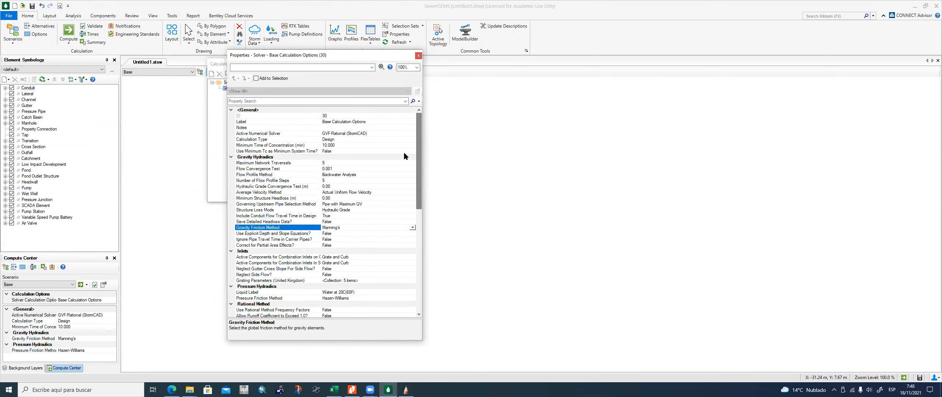
click(418, 55)
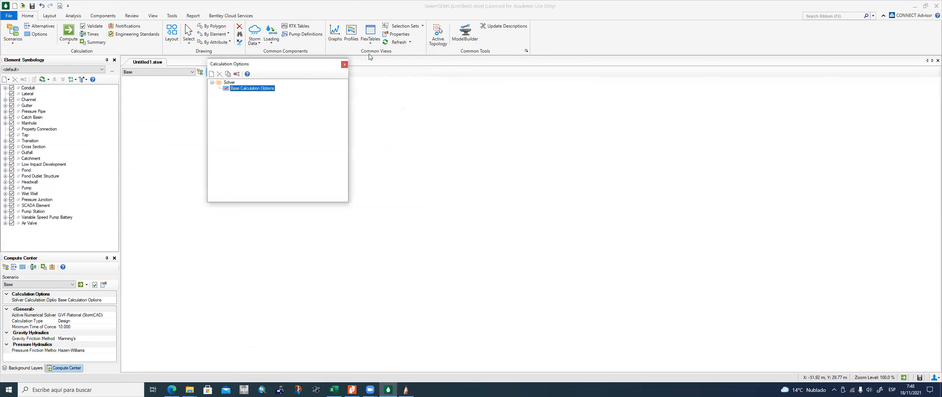
click(344, 65)
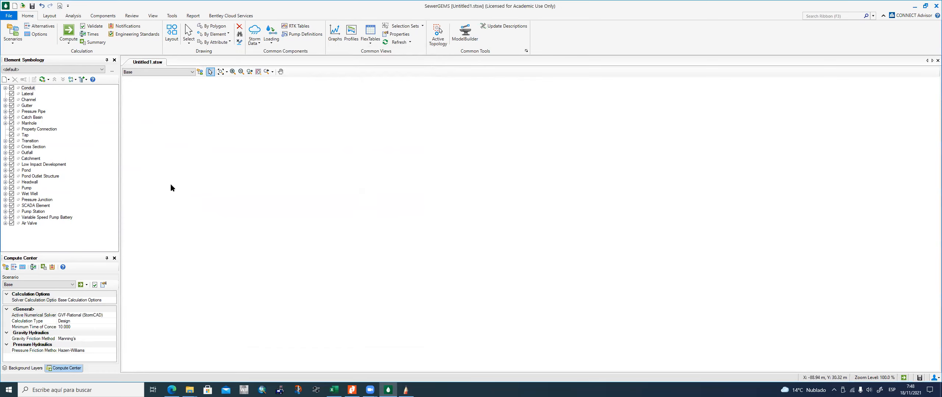
Step: Open the element prototypes and create a new conduit prototype
click(49, 15)
click(450, 32)
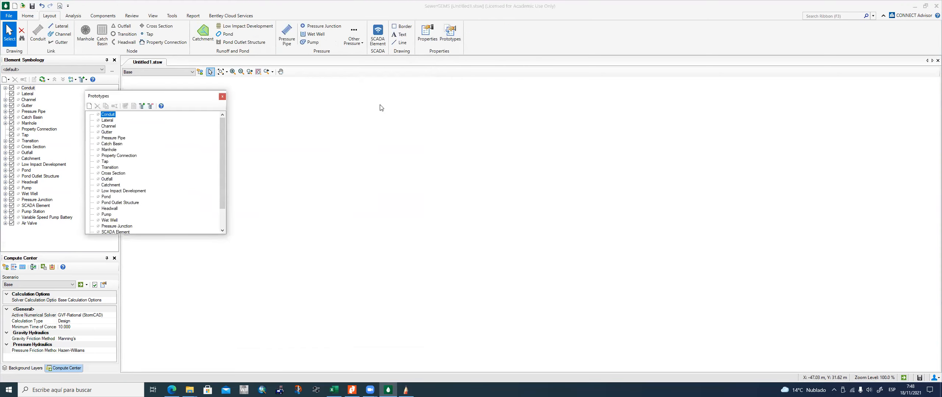
right_click(111, 116)
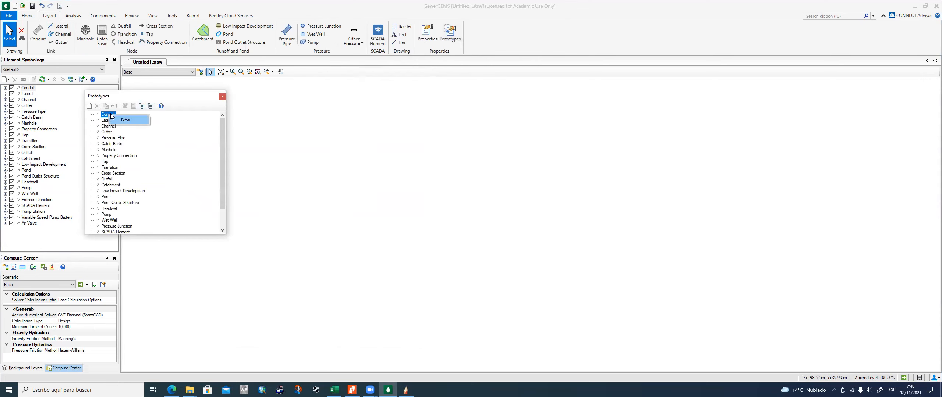
click(122, 120)
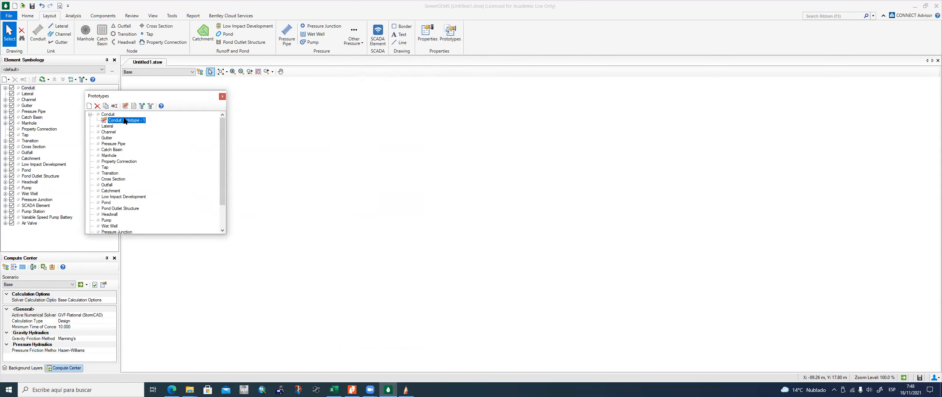
Step: Open the conduit prototype's properties and change its conduit type to Catalog Conduit
key(Return)
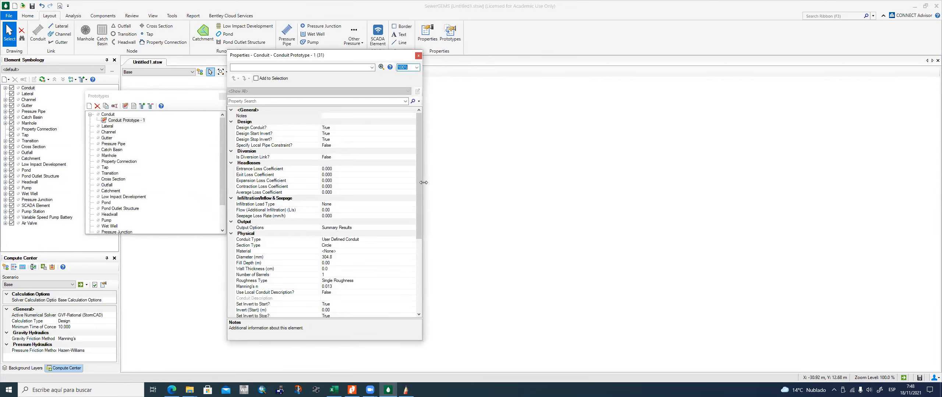
scroll(418, 203, down, 3)
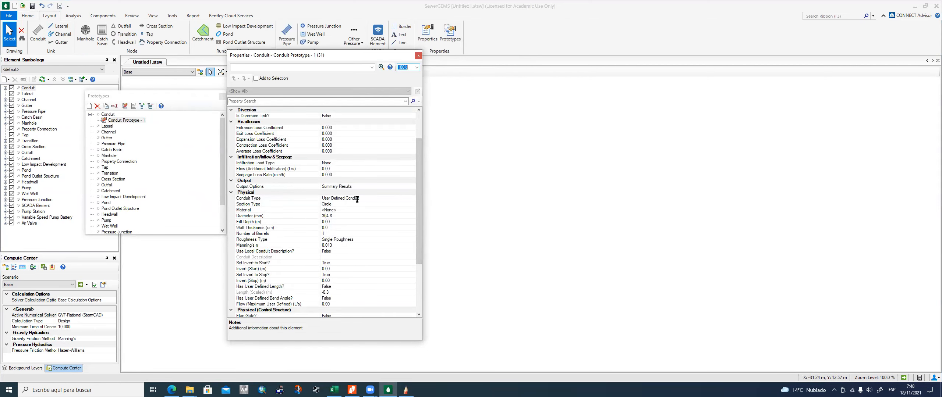
click(357, 200)
click(412, 198)
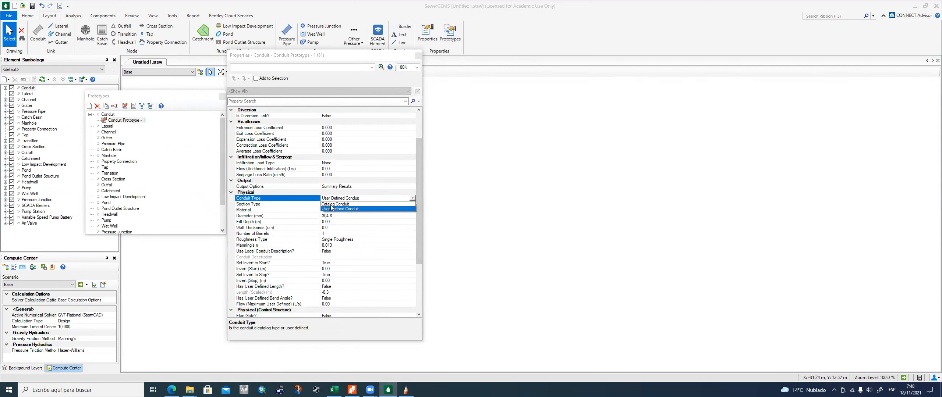
click(333, 204)
Step: Import the Circle - PVC class from the metric conduits library into the conduit catalog
click(341, 205)
click(412, 205)
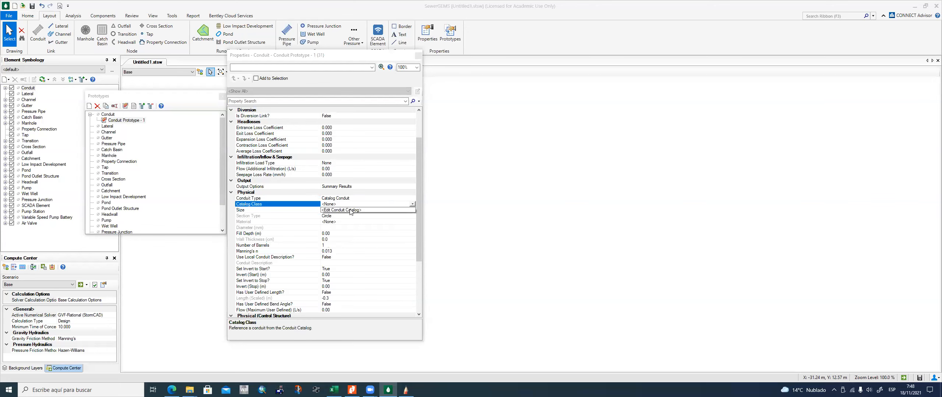
click(349, 213)
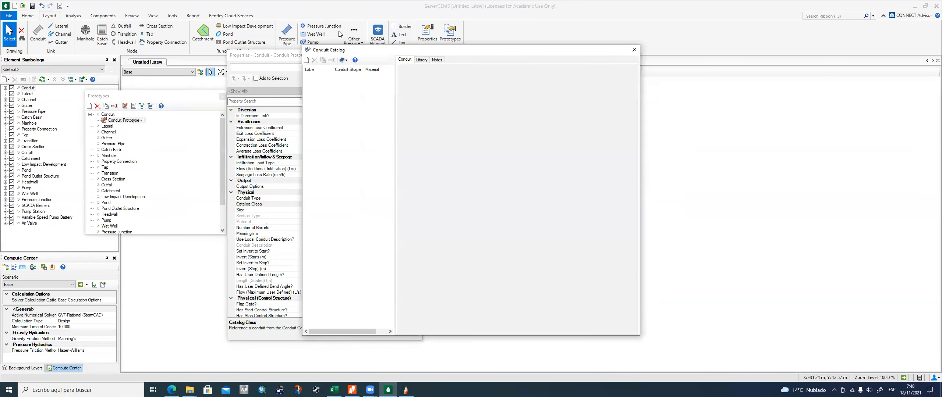
click(343, 60)
click(371, 95)
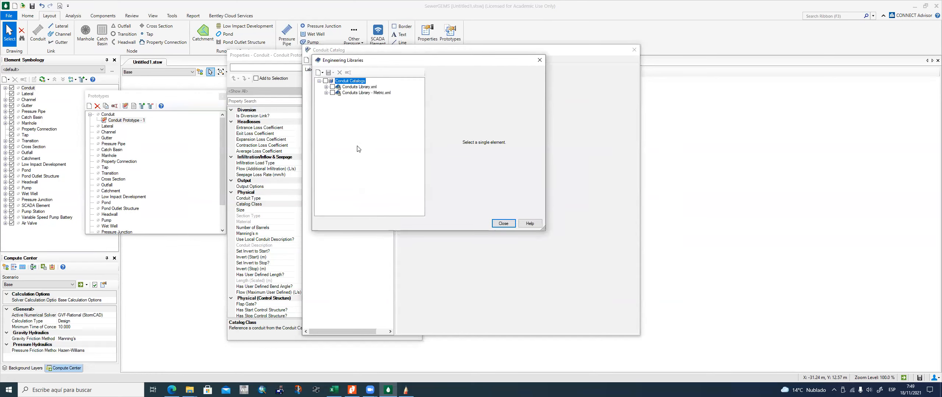
click(326, 93)
click(333, 105)
click(346, 133)
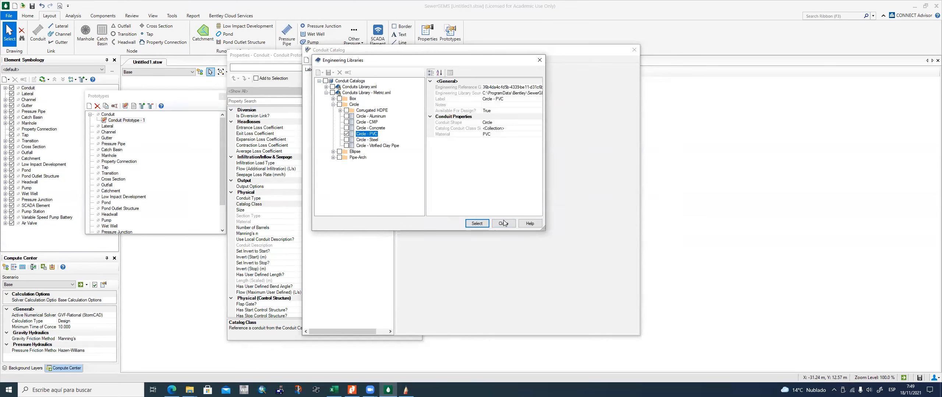
click(467, 225)
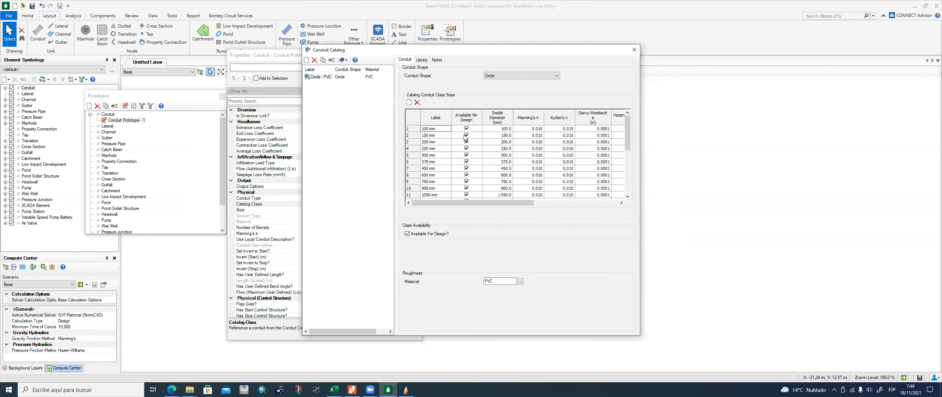
Step: Make the 100, 150 and 200 mm PVC sizes unavailable for design and close the conduit catalog
click(466, 142)
click(467, 135)
click(466, 129)
click(634, 49)
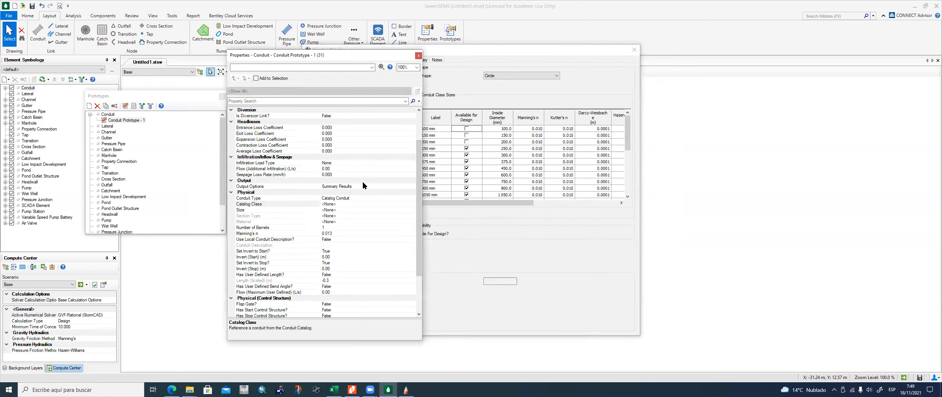
Step: Assign the Circle - PVC catalog class and the 250 mm size to the conduit prototype
click(413, 205)
click(340, 217)
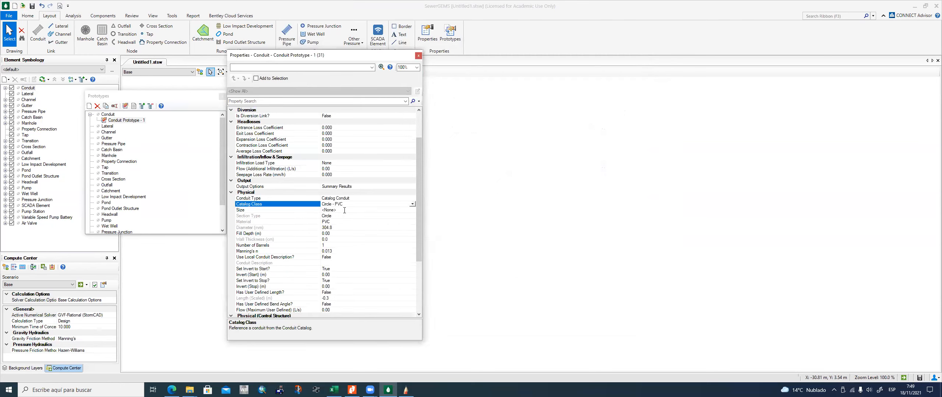
click(345, 210)
click(345, 211)
click(334, 234)
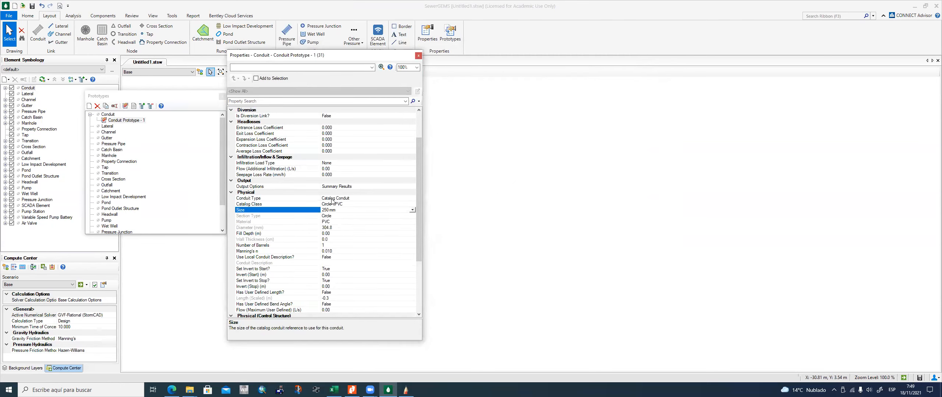
Step: Review the conduit prototype's fill depth, wall thickness and remaining properties, and close its properties
click(331, 233)
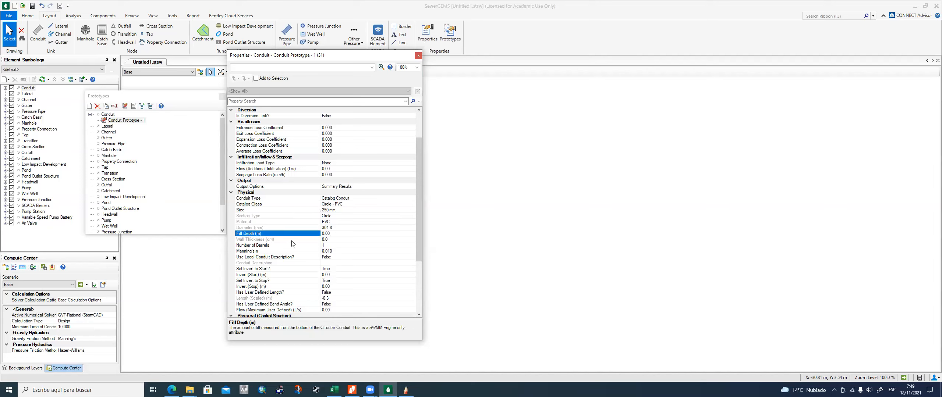
click(320, 240)
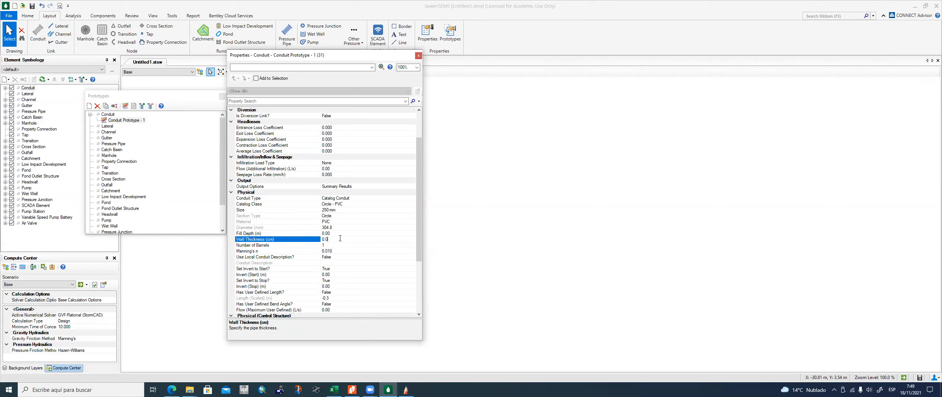
drag(421, 200, 420, 238)
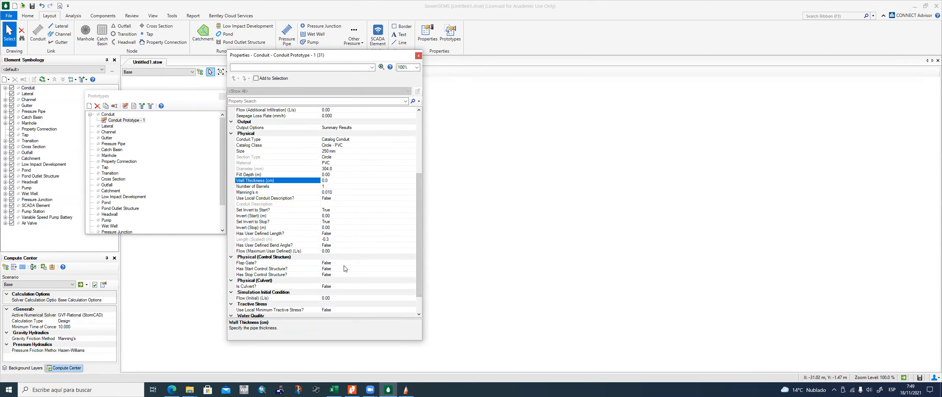
scroll(421, 243, down, 2)
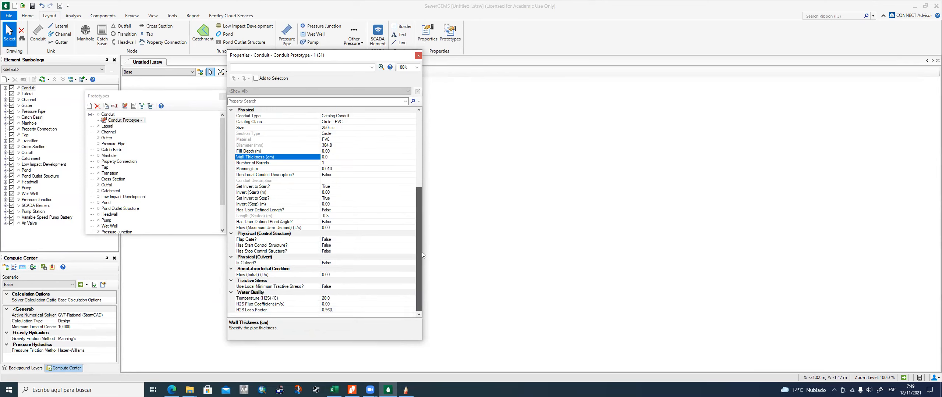
scroll(421, 247, up, 10)
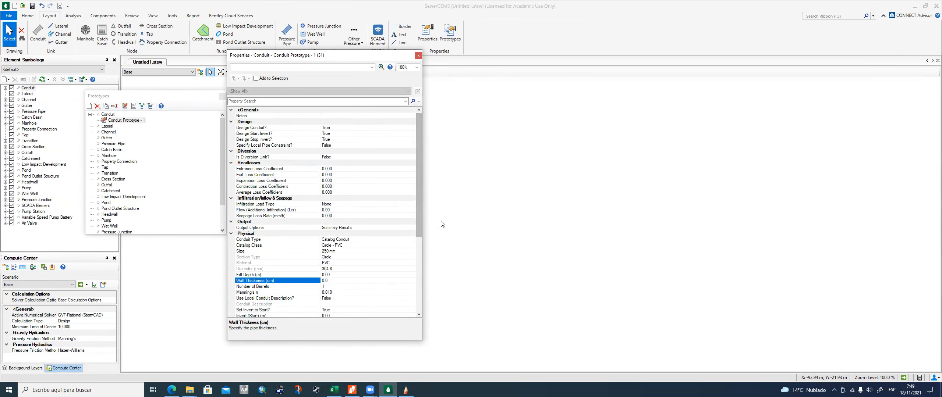
click(418, 56)
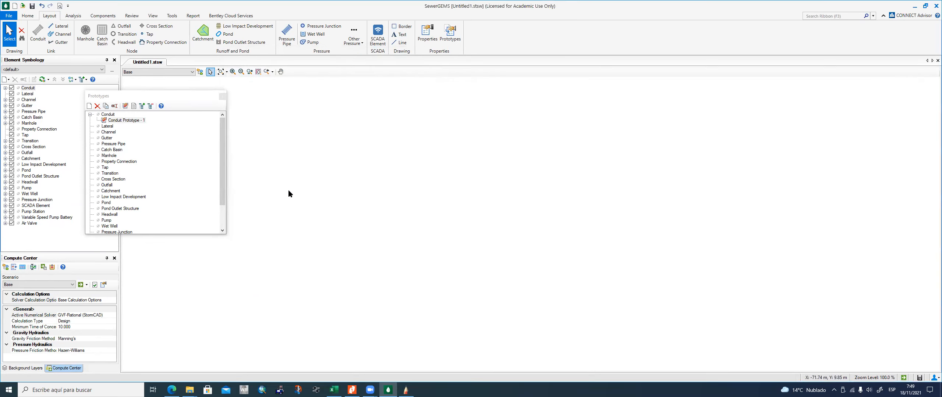
Step: Create a new catchment prototype
click(223, 158)
scroll(224, 167, down, 1)
scroll(224, 168, up, 1)
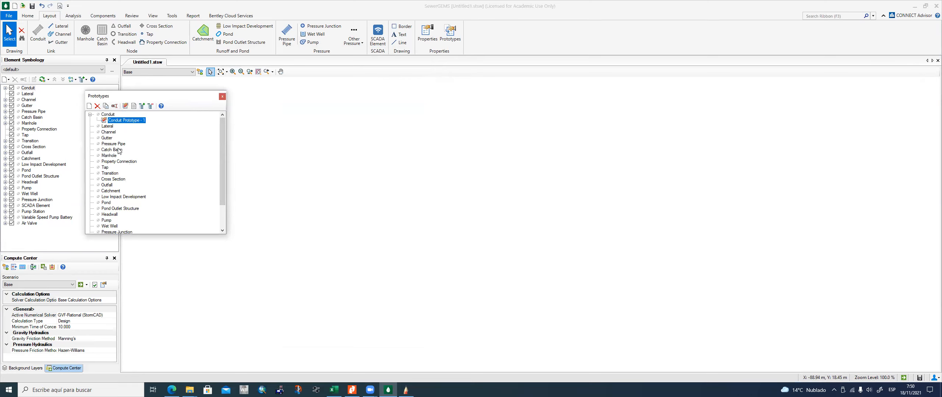
click(113, 192)
right_click(114, 192)
click(127, 197)
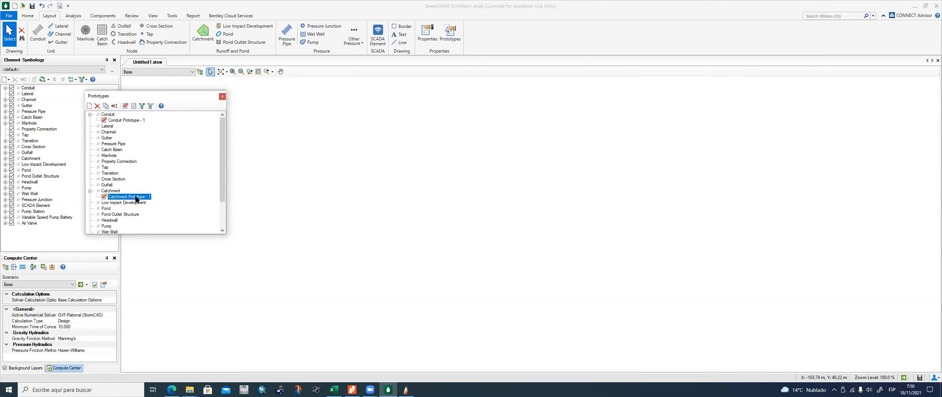
Step: Open the catchment prototype's properties and set Use Scaled Area to True
double_click(137, 199)
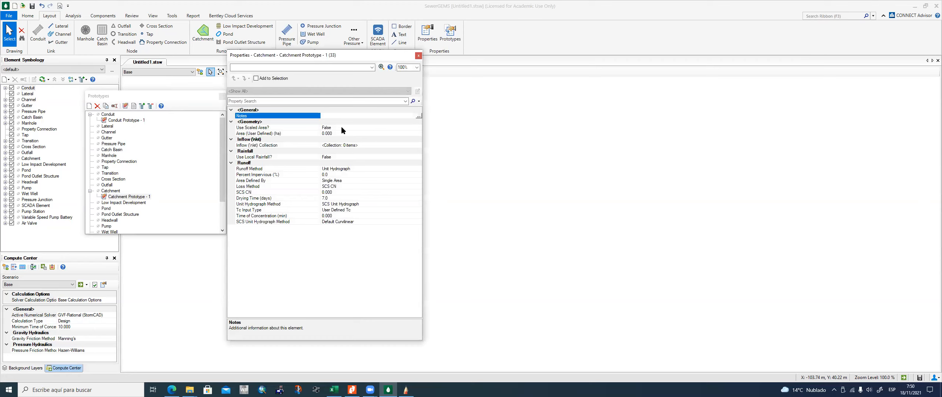
click(275, 128)
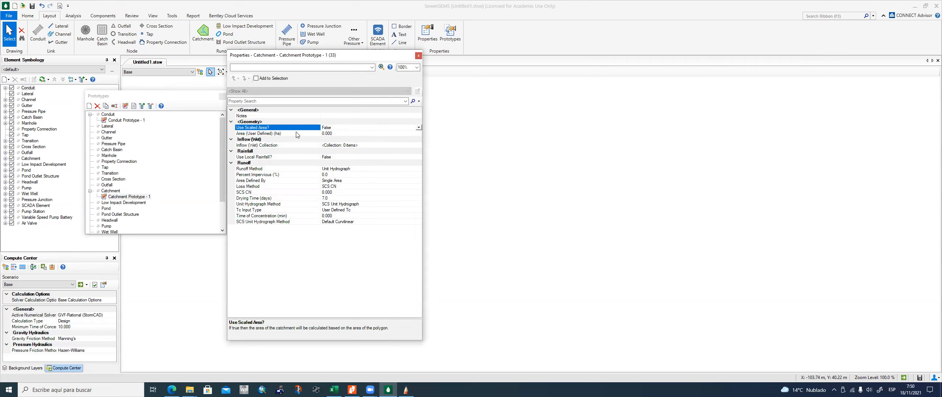
click(343, 133)
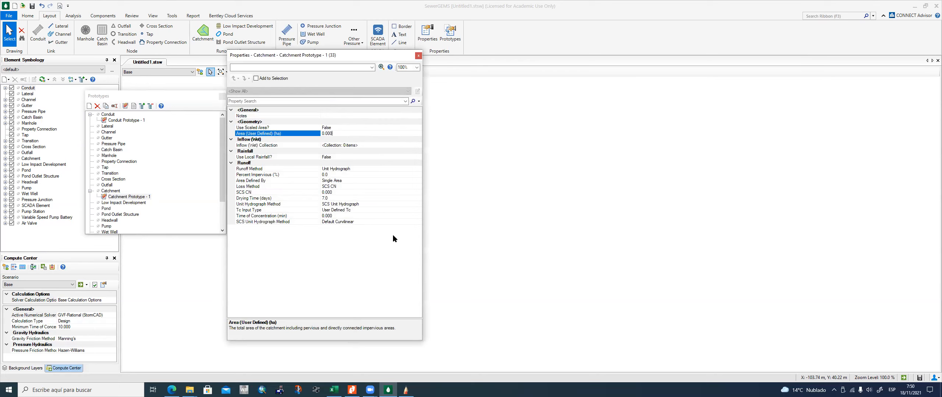
click(348, 129)
click(418, 128)
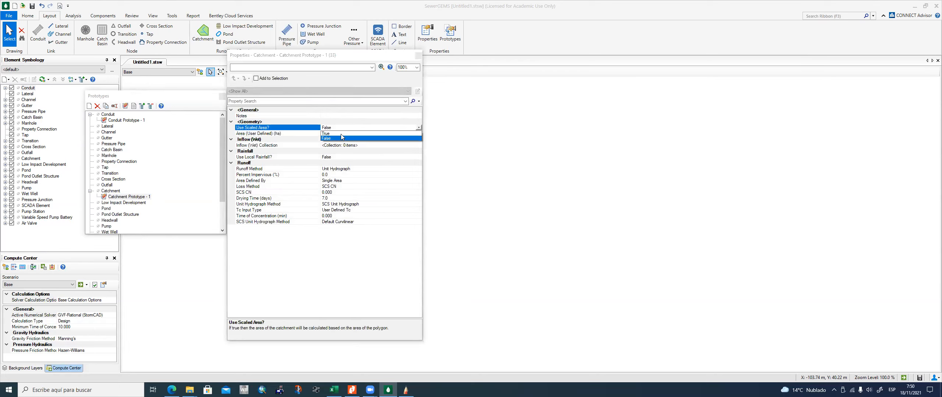
click(341, 138)
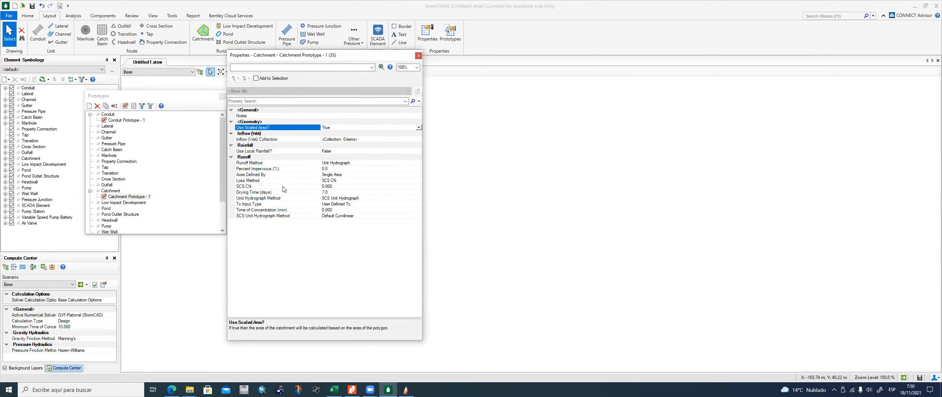
Step: Set the catchment prototype's runoff method to Rational Method and show the options for how its area is defined
click(251, 164)
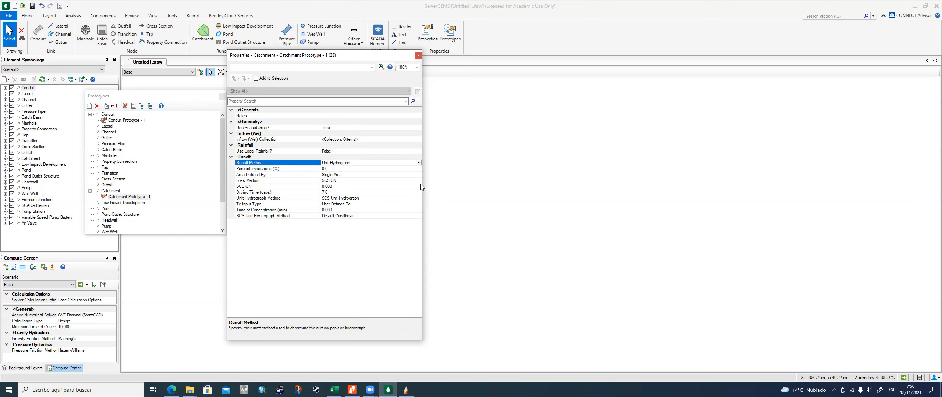
drag(359, 163, 320, 163)
click(370, 162)
click(418, 163)
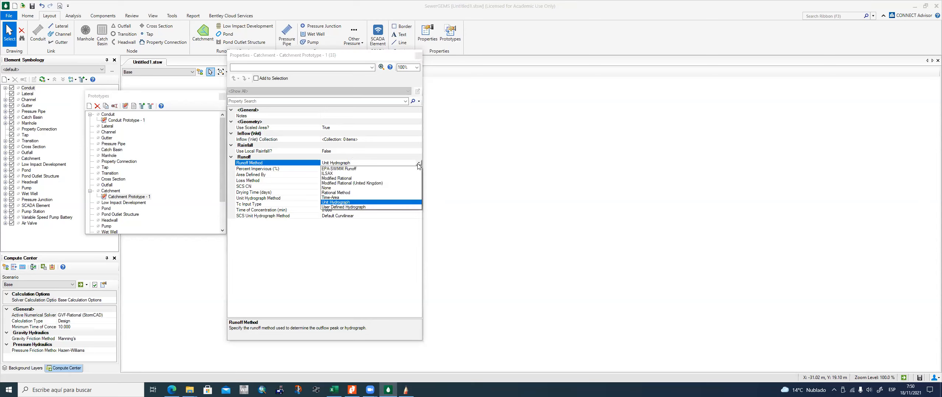
click(339, 193)
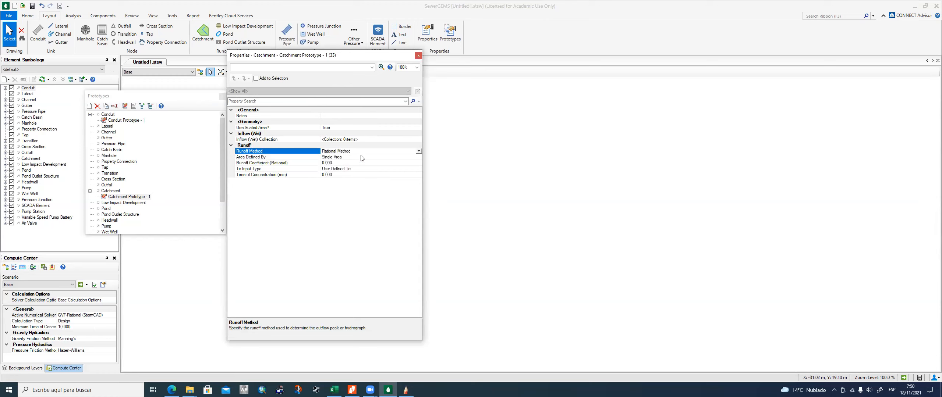
click(273, 158)
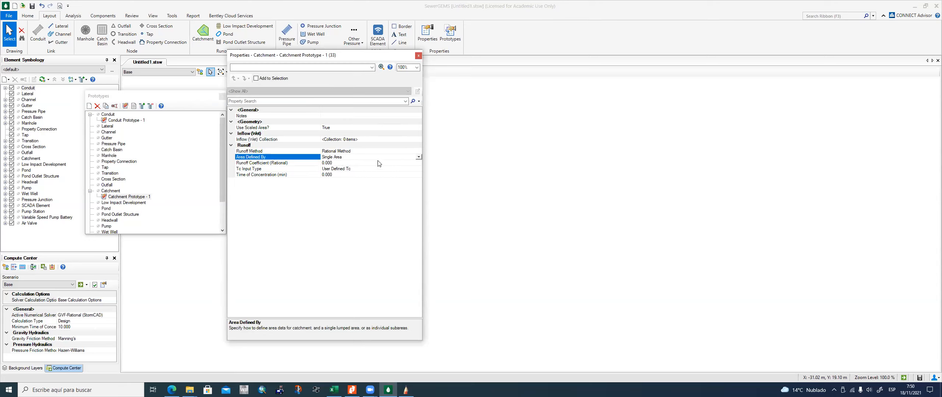
click(419, 158)
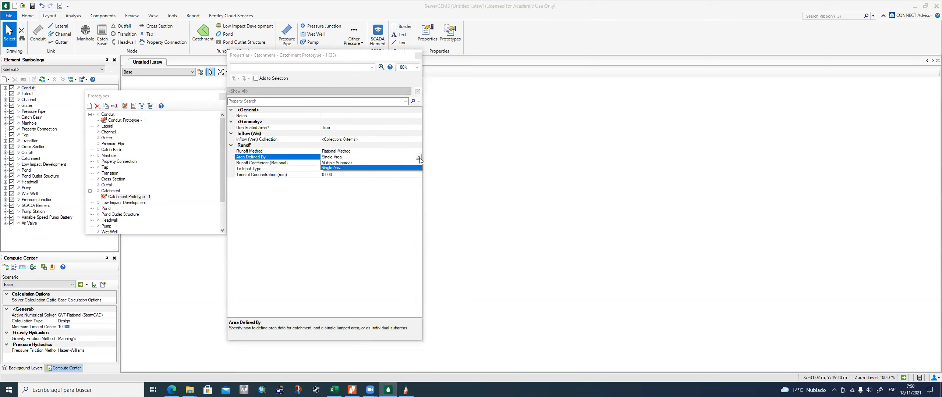
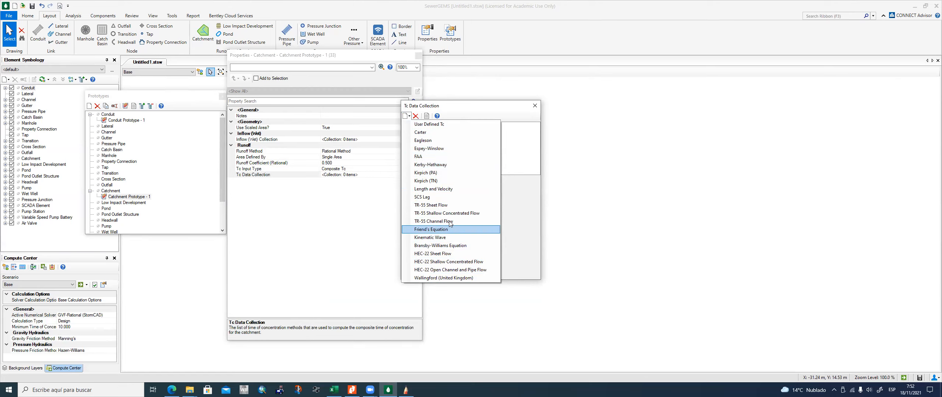
Step: Close the Tc data collection without adding a method and set the Tc input type to User Defined Tc
click(472, 109)
click(535, 107)
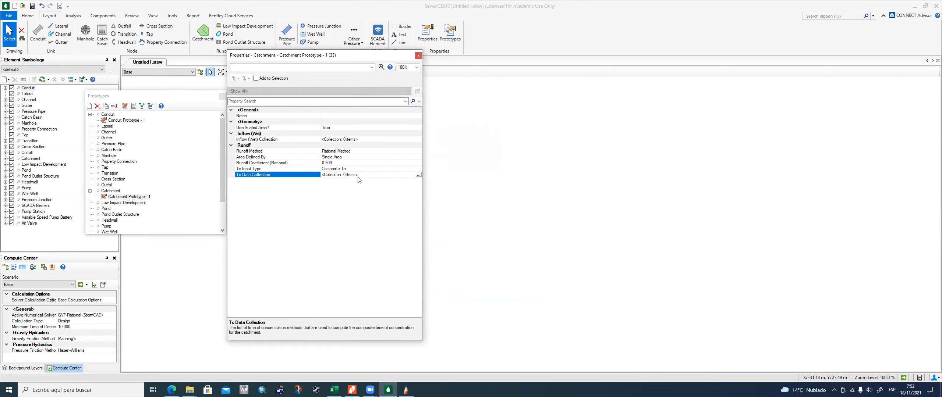
click(418, 177)
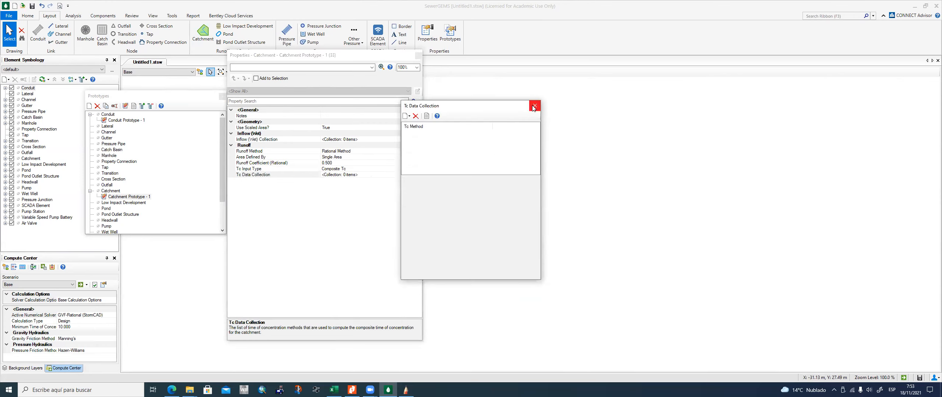
click(535, 107)
click(360, 170)
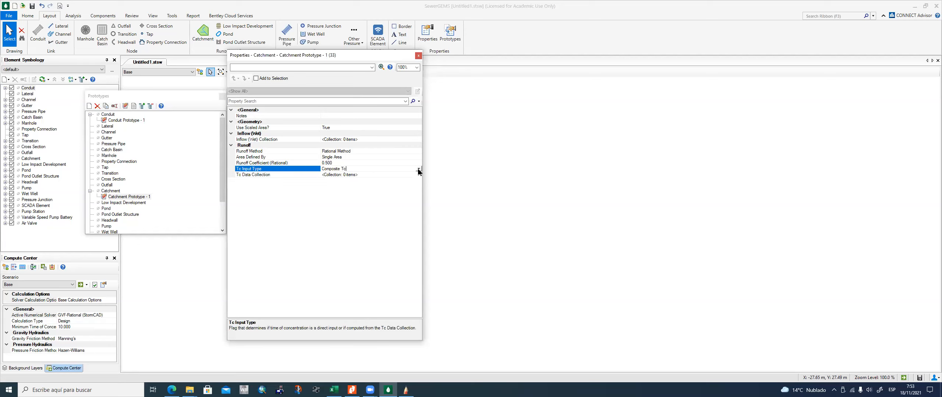
click(418, 169)
click(338, 180)
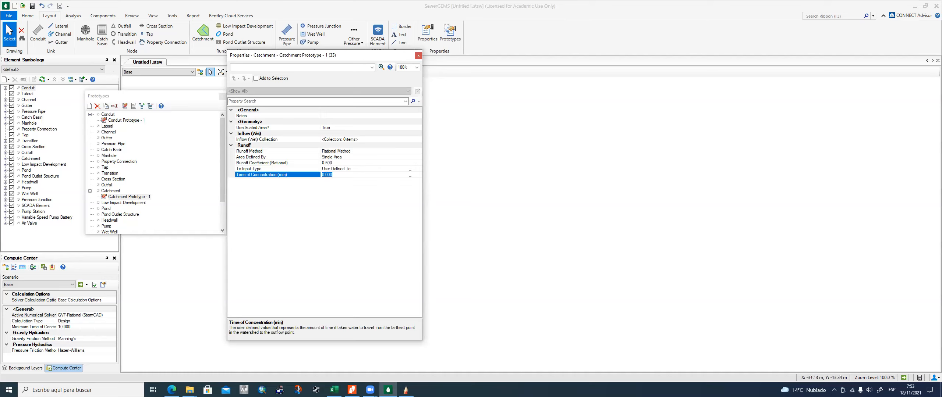
Step: Set the catchment prototype's time of concentration to 15 min and close its properties
text(15)
click(328, 231)
drag(345, 53, 343, 60)
click(417, 63)
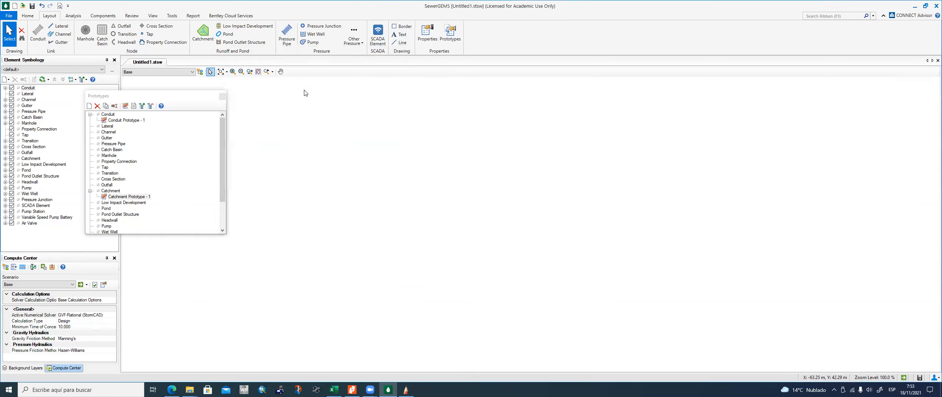
Step: Close the prototypes list and draw a roughly horizontal conduit from a new upstream manhole to a new outfall
click(222, 98)
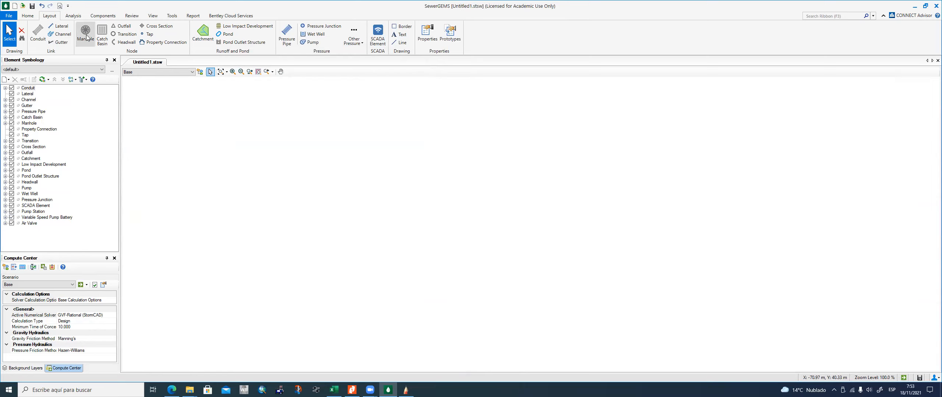
click(38, 34)
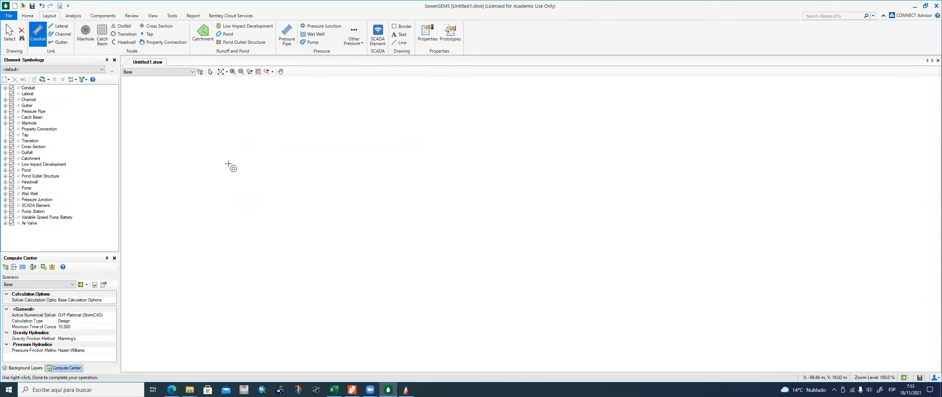
click(221, 179)
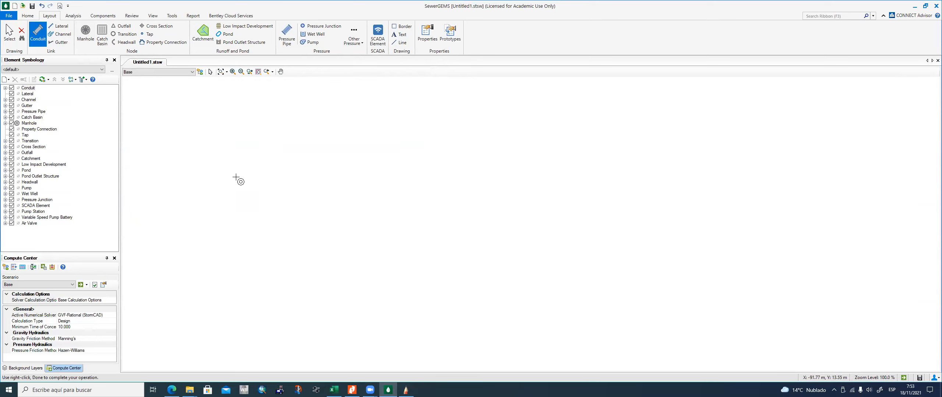
right_click(563, 184)
click(586, 329)
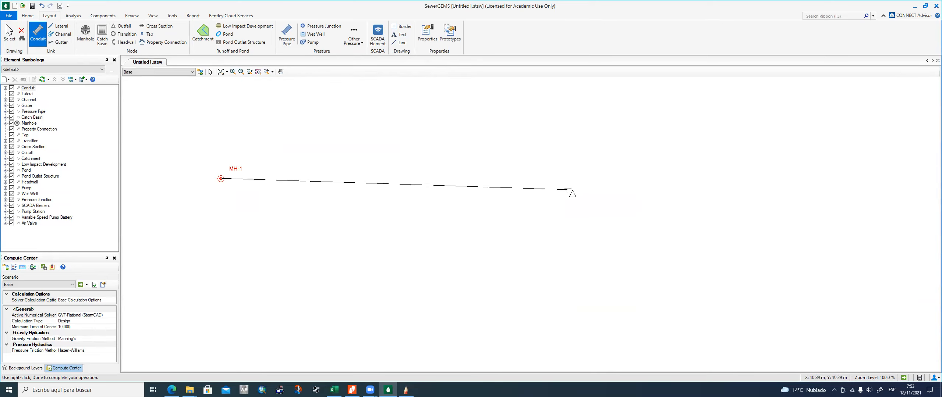
click(576, 190)
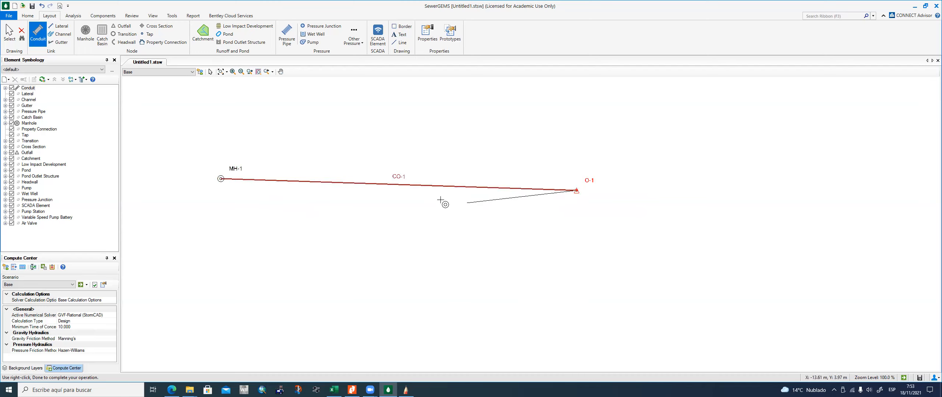
key(Escape)
Step: Start drawing a catchment near the upstream manhole of the conduit
scroll(446, 210, up, 3)
scroll(328, 196, down, 1)
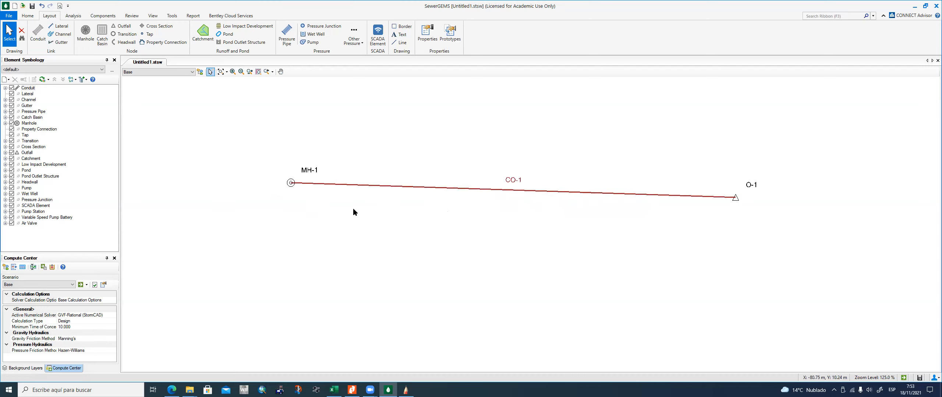
click(205, 36)
scroll(289, 191, down, 2)
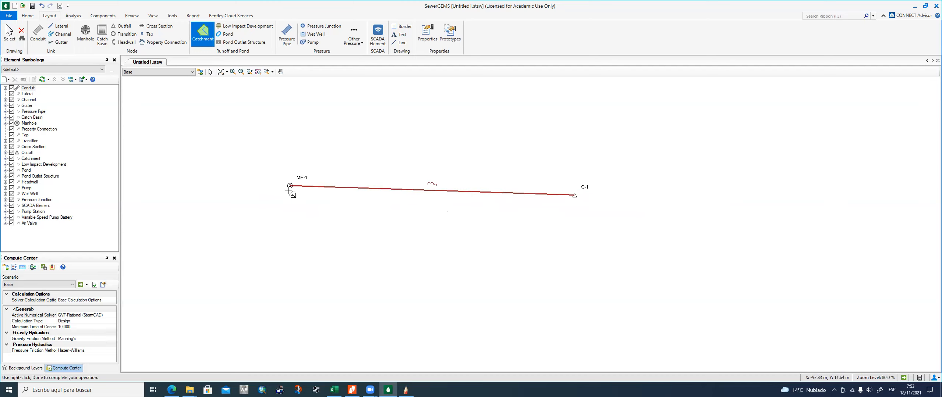
scroll(290, 190, up, 1)
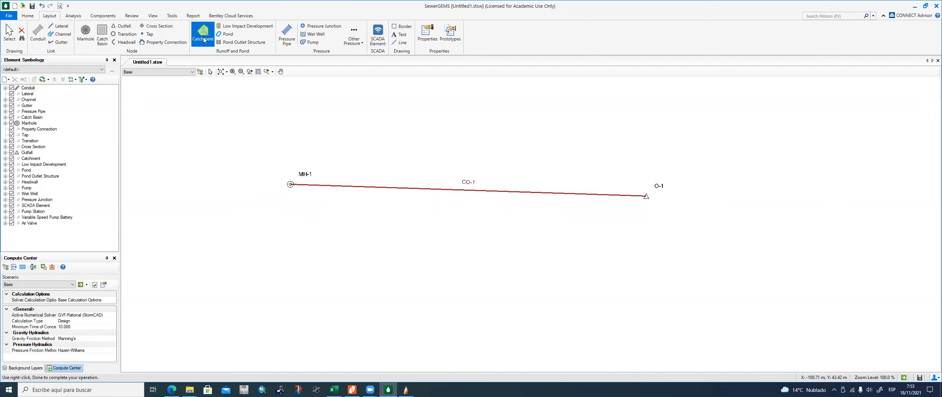
Step: Draw a five-sided catchment polygon of about 0.36 ha enclosing manhole MH-1
drag(278, 150, 278, 191)
click(212, 199)
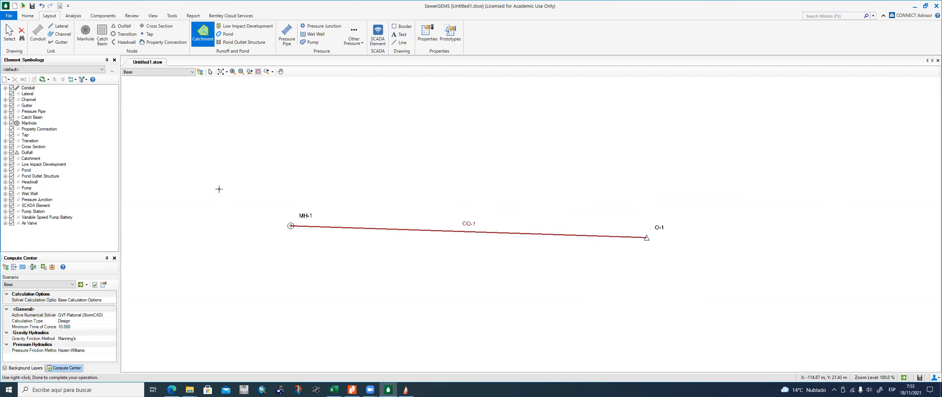
click(254, 104)
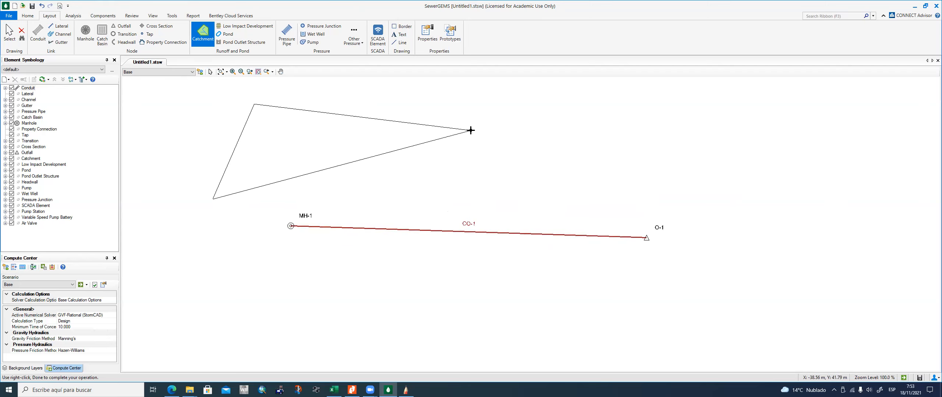
click(448, 135)
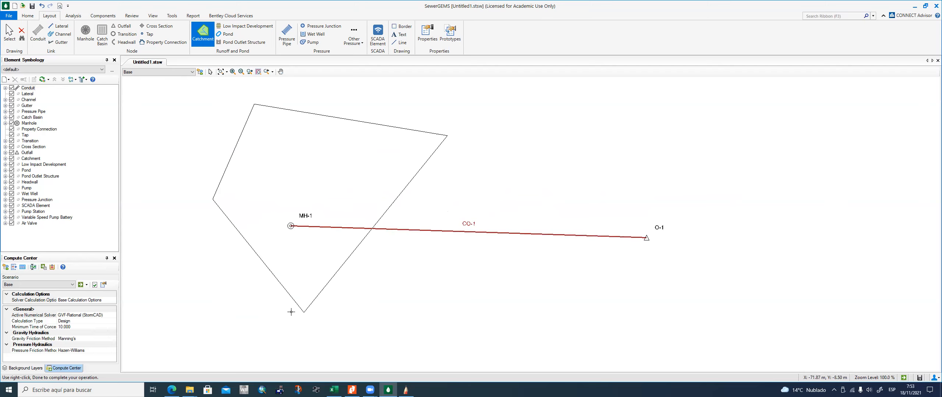
click(379, 335)
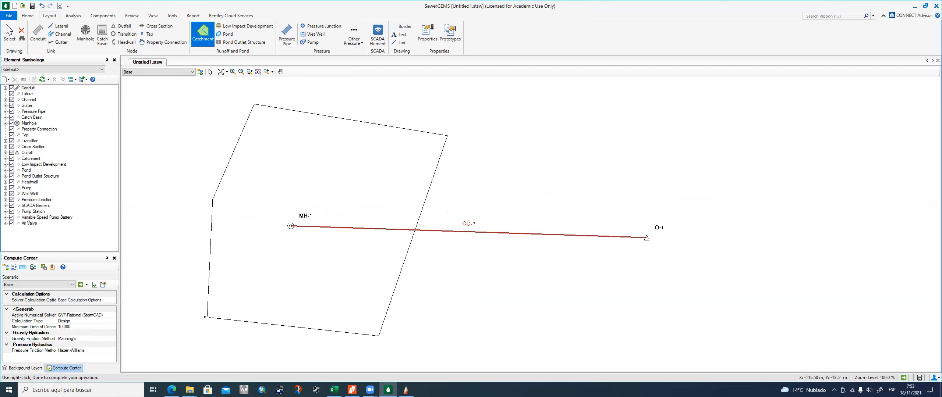
click(213, 321)
right_click(217, 307)
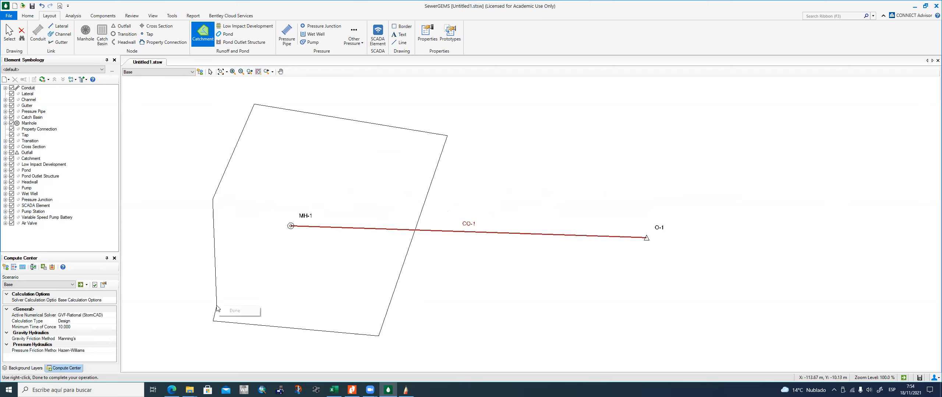
click(235, 311)
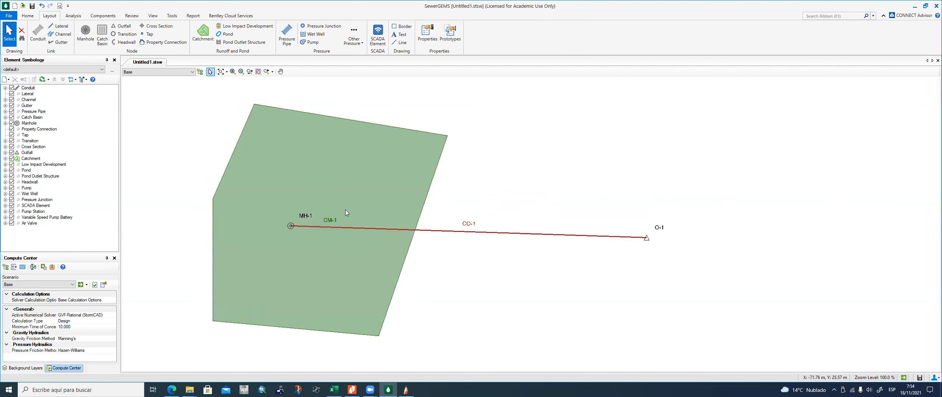
Step: Assign manhole MH-1 as the outflow element in the catchment's properties
double_click(348, 180)
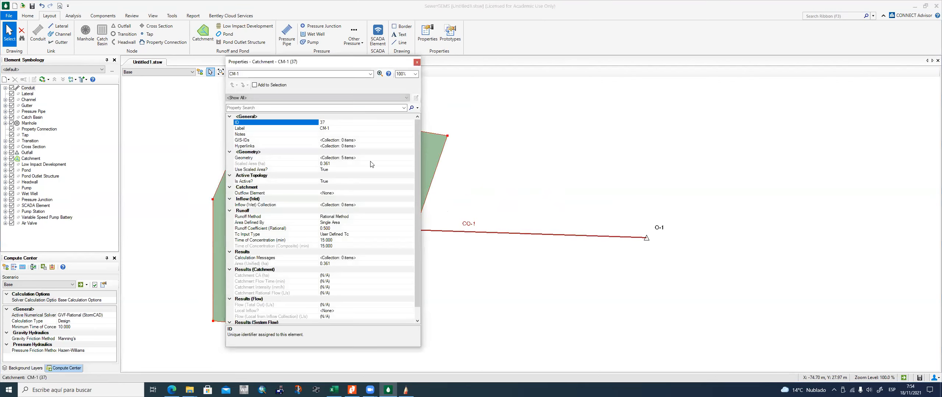
drag(294, 62, 481, 52)
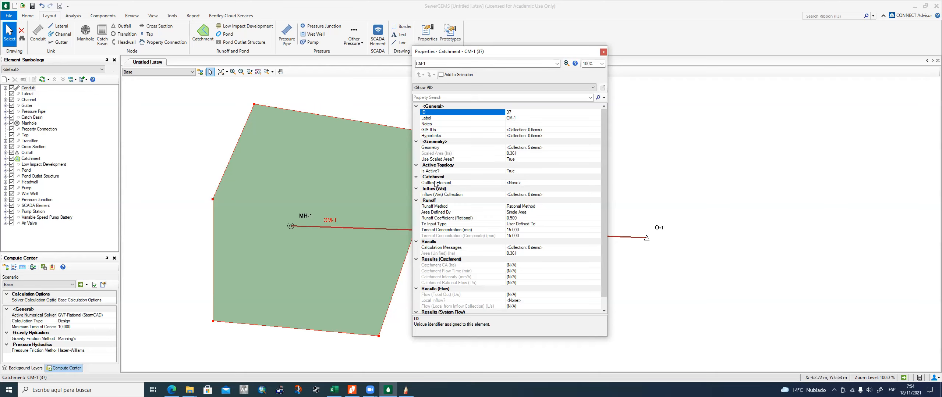
click(475, 184)
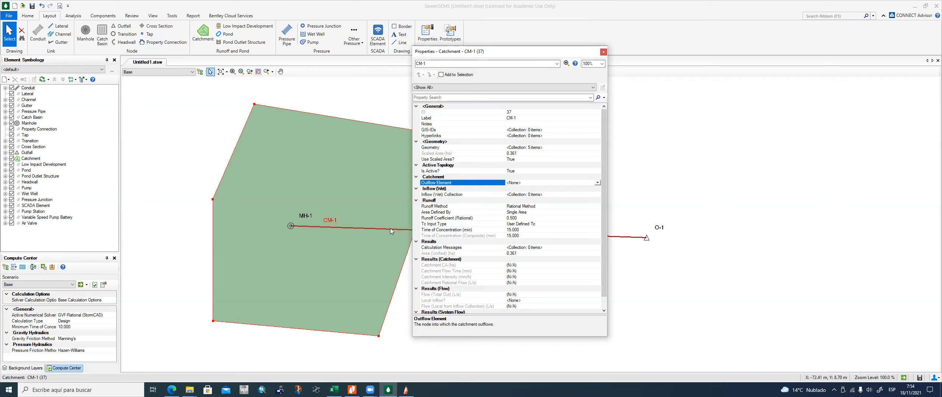
click(597, 183)
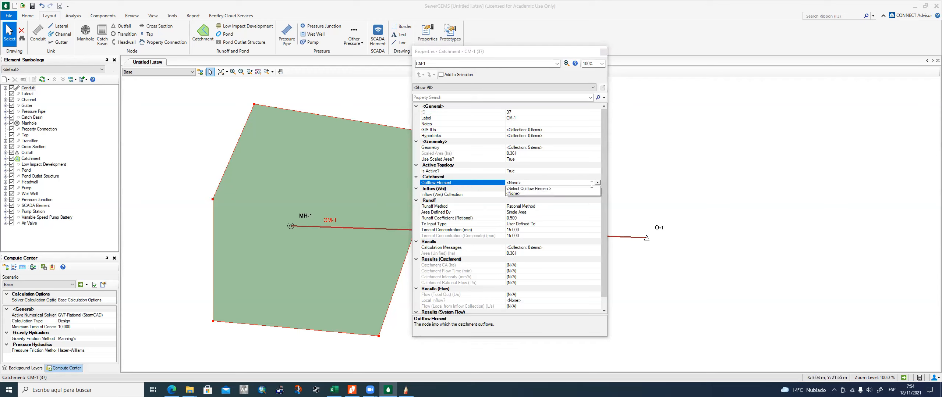
click(530, 189)
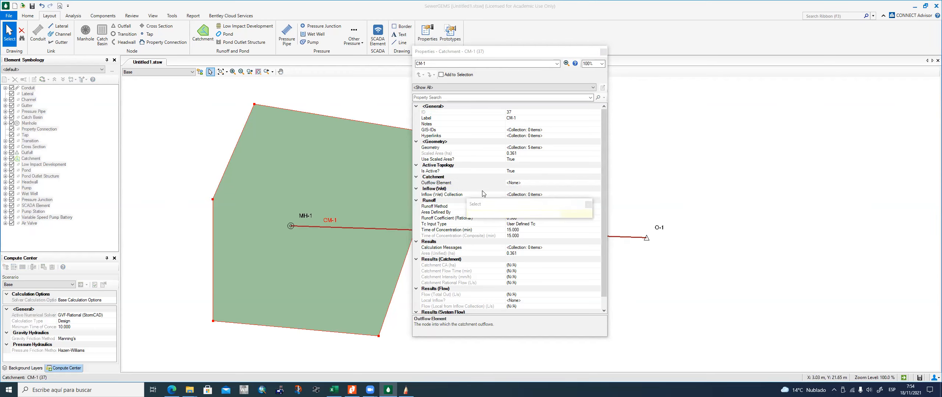
click(291, 227)
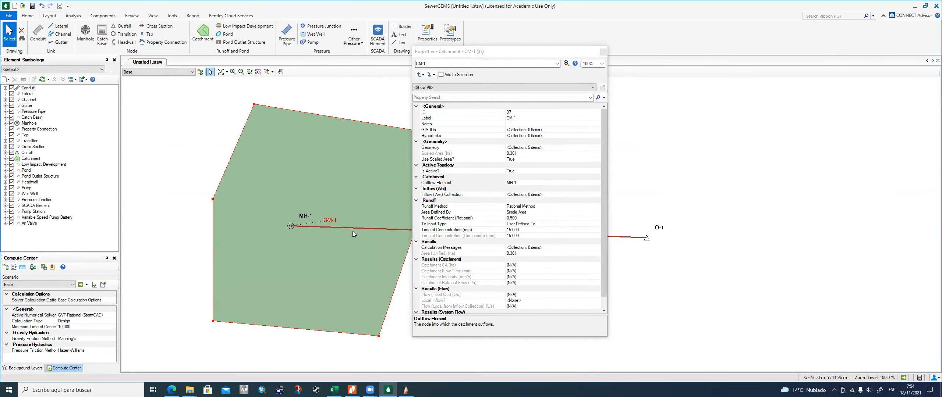
Step: Examine the catchment's unified area in its properties, and close the properties
click(497, 254)
click(525, 254)
double_click(507, 254)
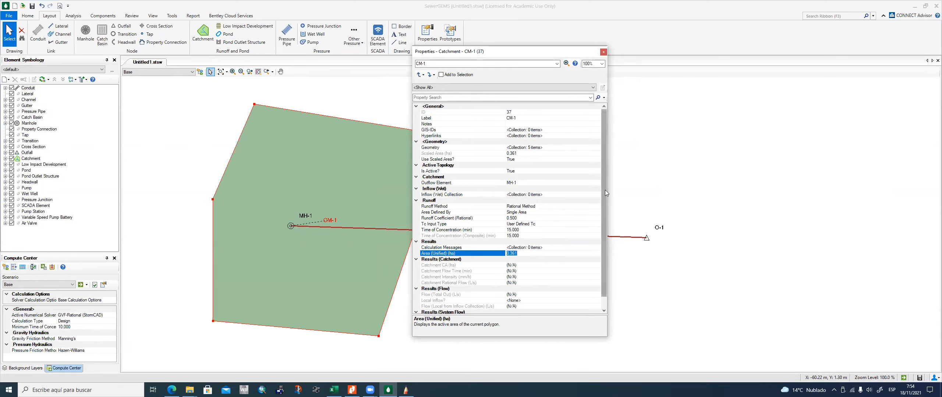
mouse_move(604, 190)
mouse_down()
mouse_move(603, 213)
mouse_move(604, 192)
mouse_up()
click(603, 52)
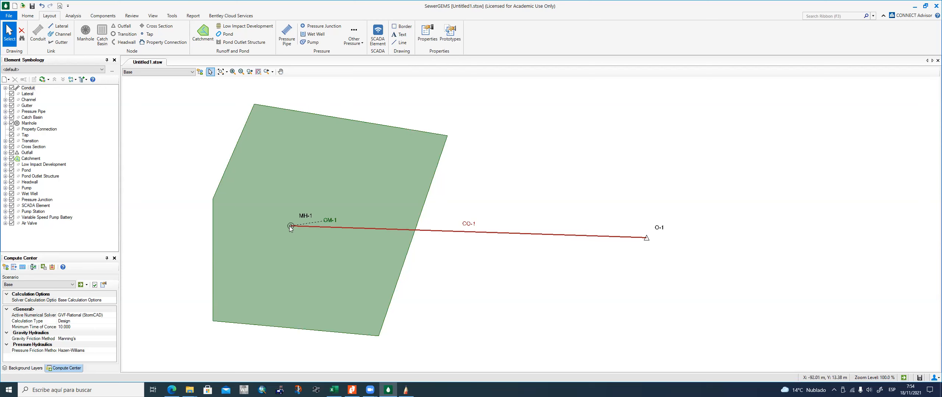
click(385, 171)
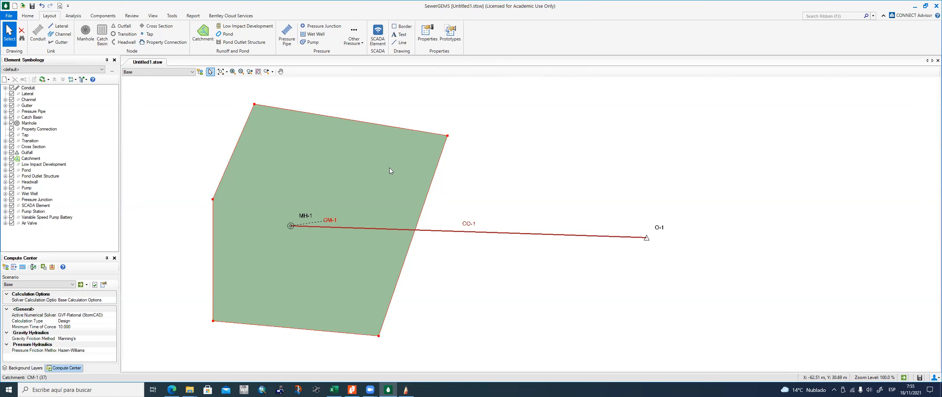
drag(501, 281, 453, 293)
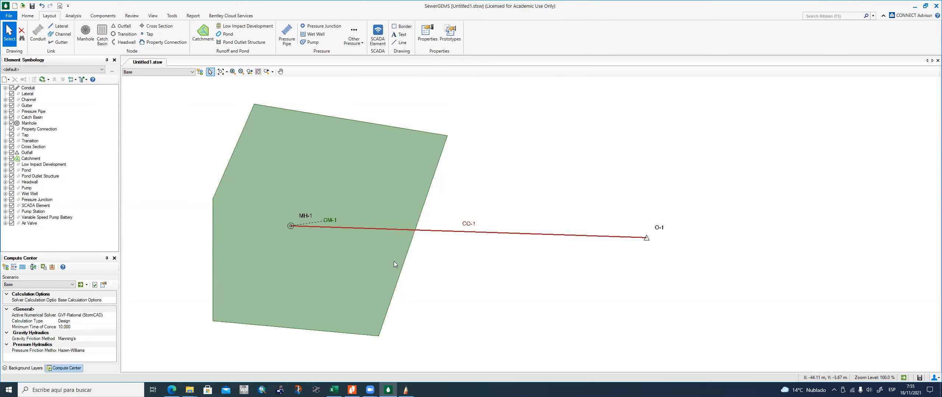
Step: Set the ground elevation of manhole MH-1 to 100 m in its properties
click(292, 227)
key(F4)
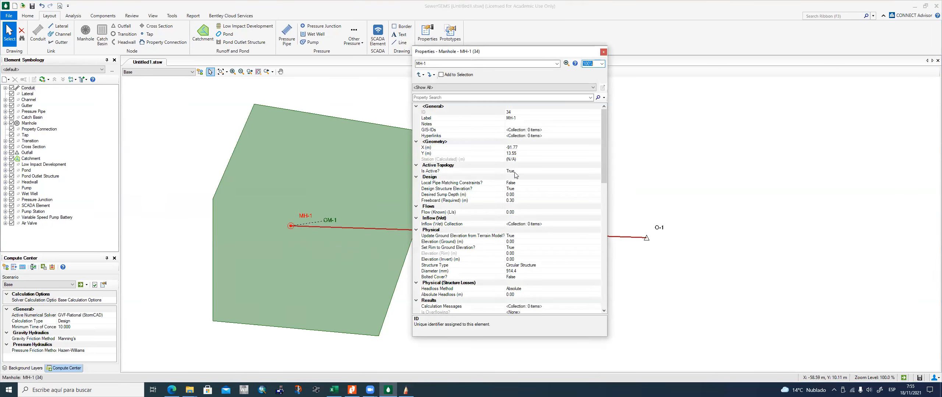
click(520, 242)
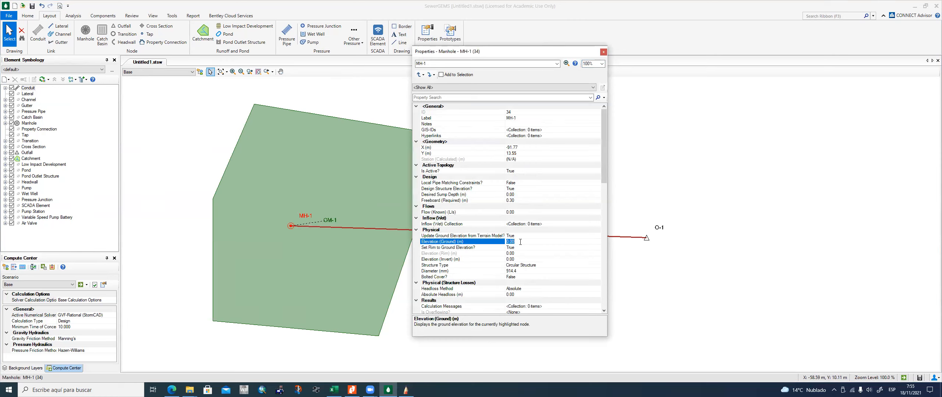
text(100)
key(Return)
Step: Set the ground elevation of outfall O-1 to 100 m and close the properties
click(646, 238)
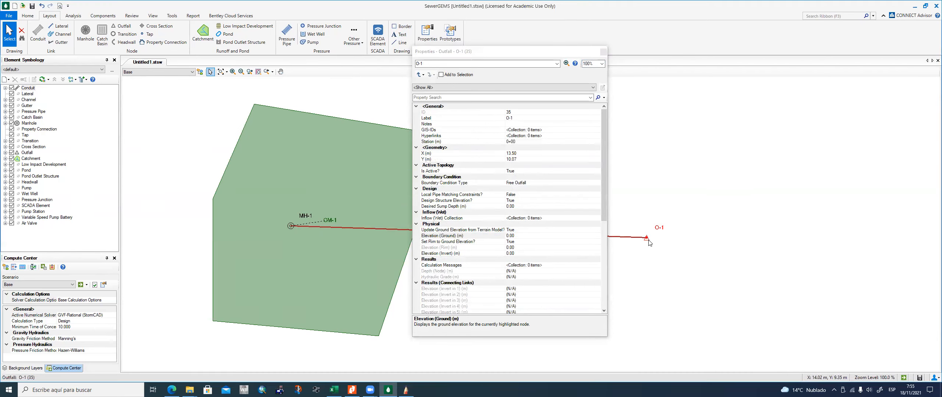
click(529, 236)
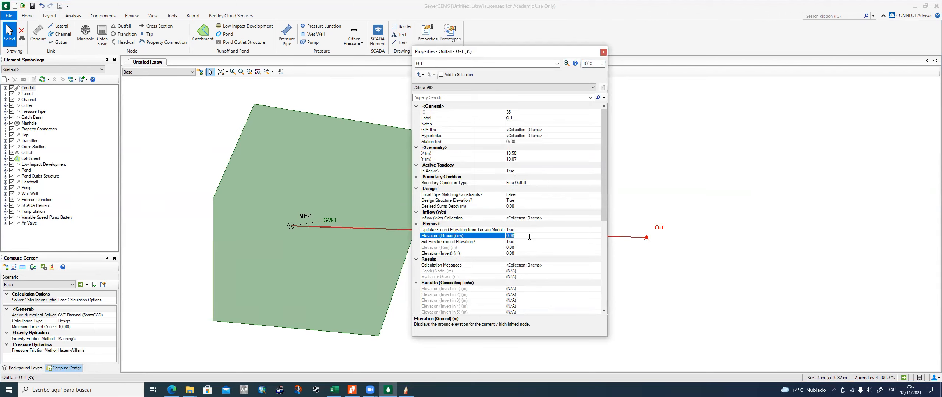
text(100)
key(Return)
click(603, 51)
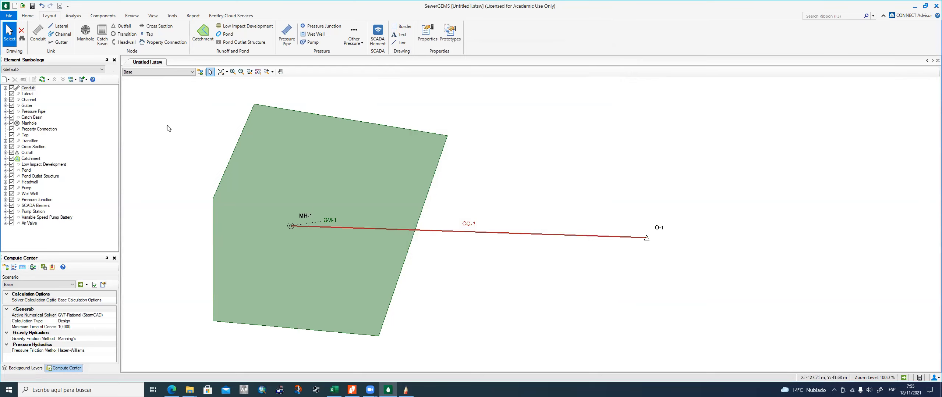
Step: Create a free-form annotation for conduits that shows the physical Length (Unified) field with the prefix "L="
right_click(28, 88)
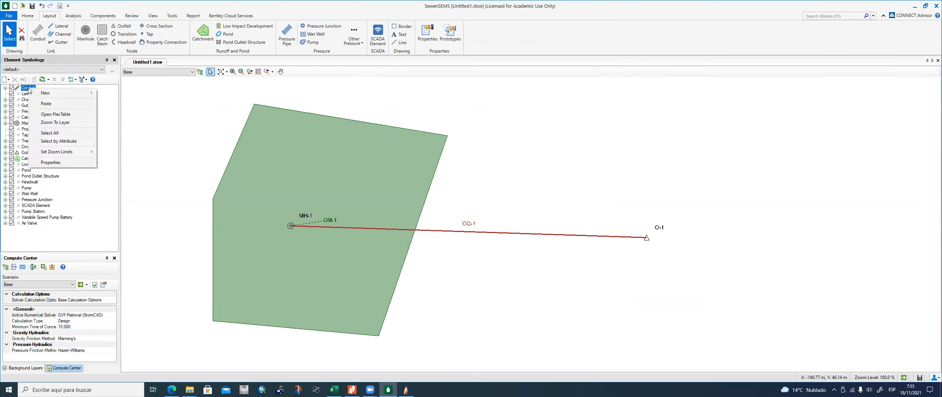
mouse_move(48, 93)
click(114, 93)
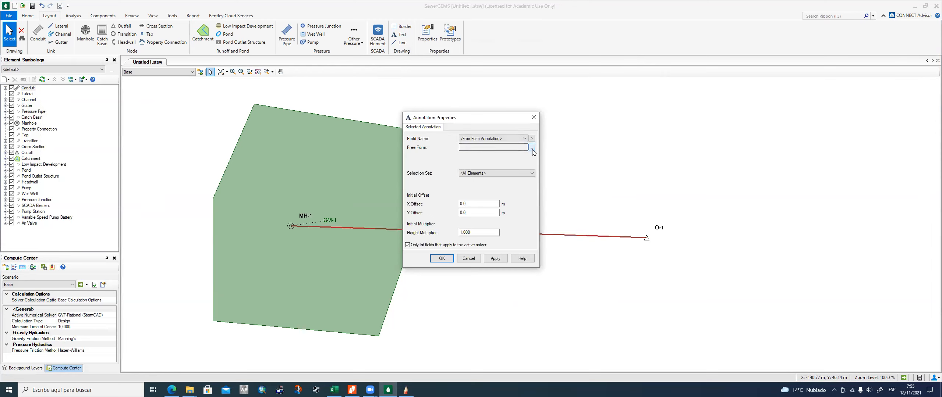
click(532, 148)
click(396, 162)
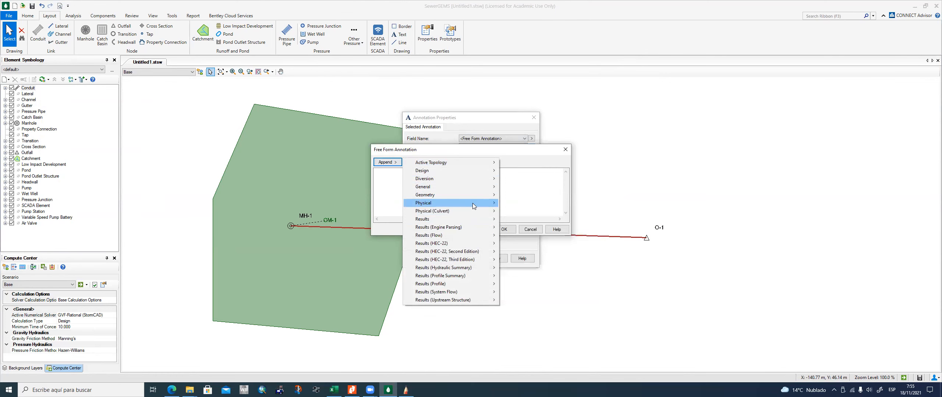
mouse_move(473, 206)
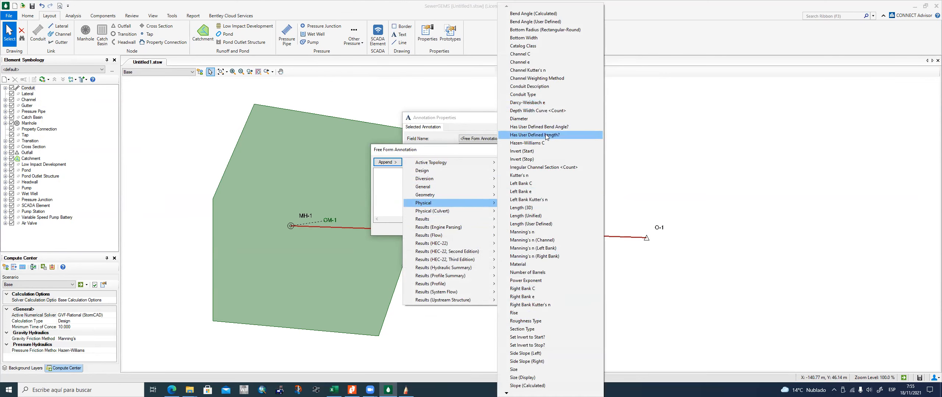
click(551, 218)
click(376, 172)
text(L)
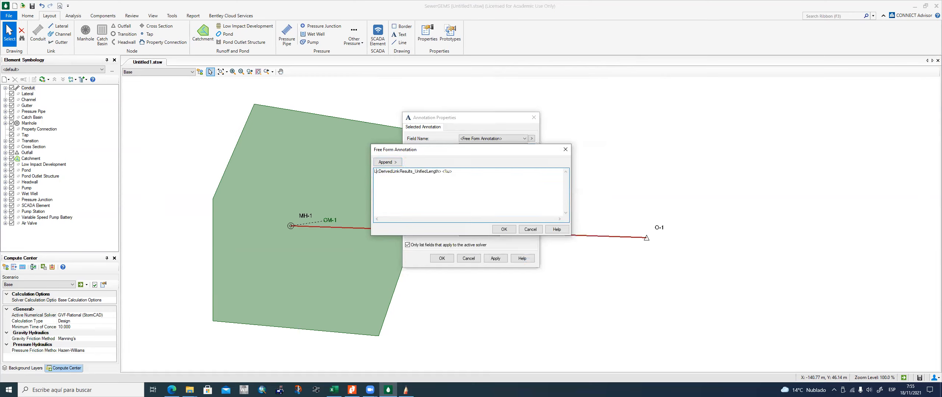
text(=)
Step: Add the conduit diameter with the prefix "D=" and the material on separate lines of the free-form annotation
click(394, 165)
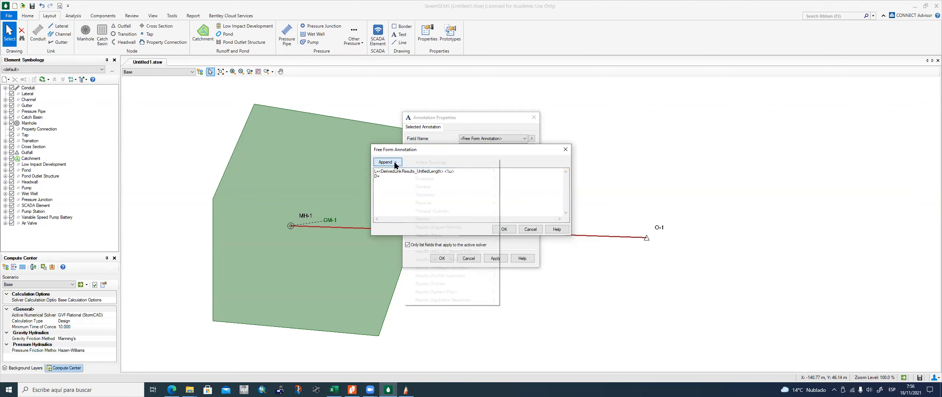
mouse_move(457, 203)
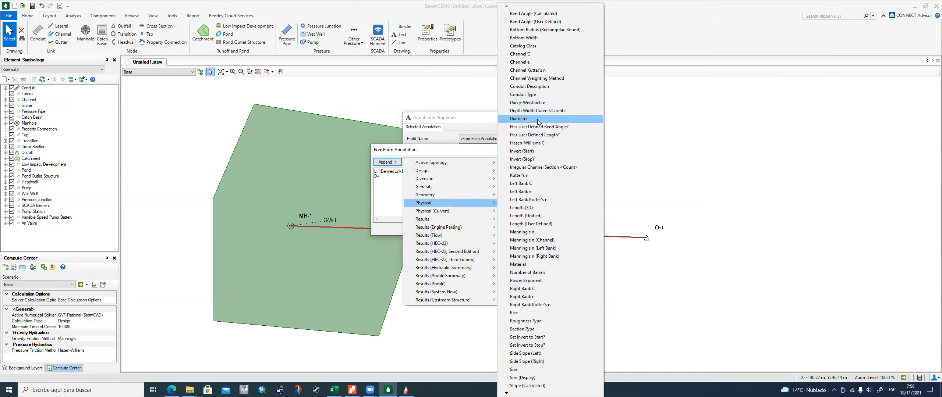
click(519, 119)
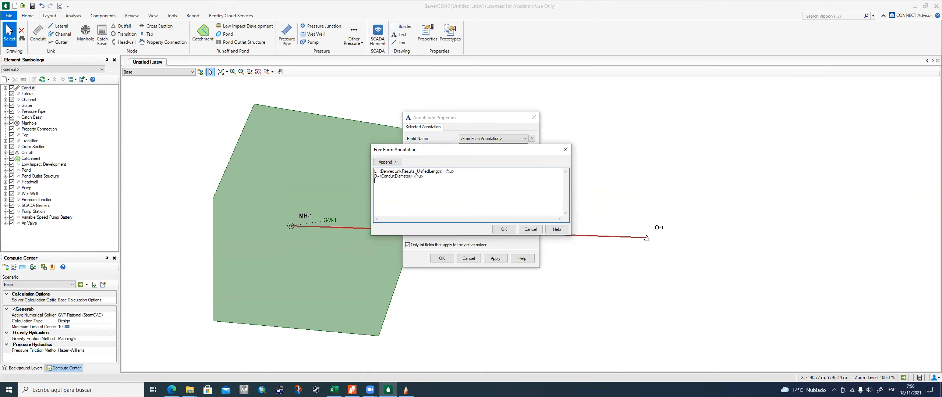
click(397, 162)
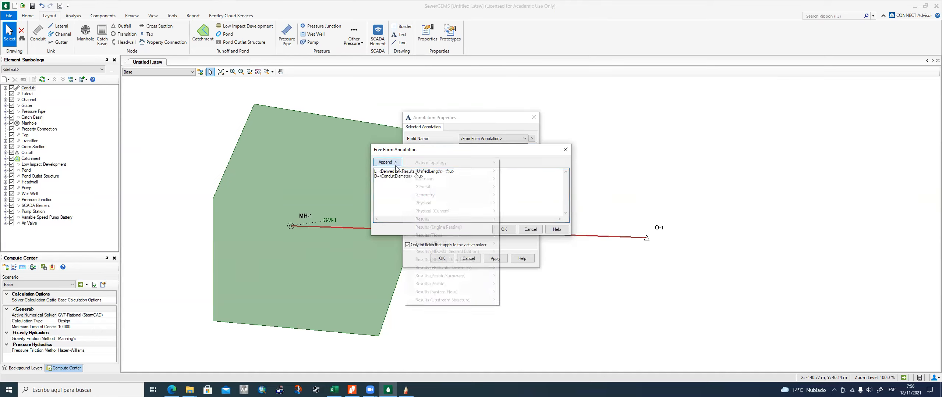
mouse_move(469, 235)
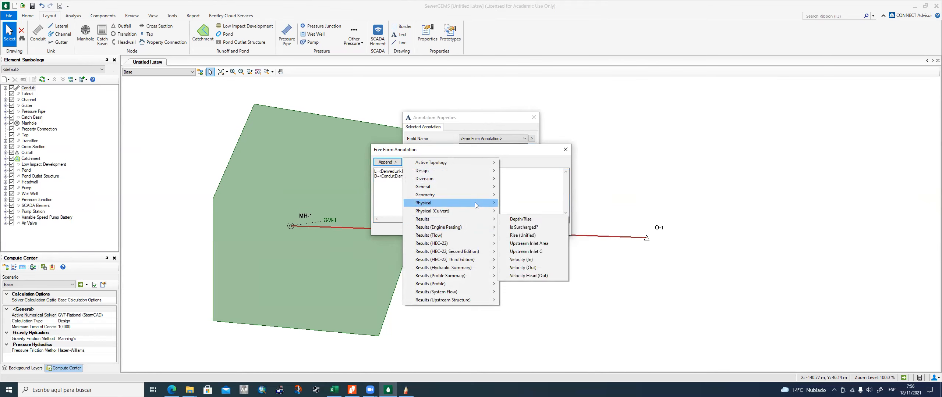
mouse_move(479, 205)
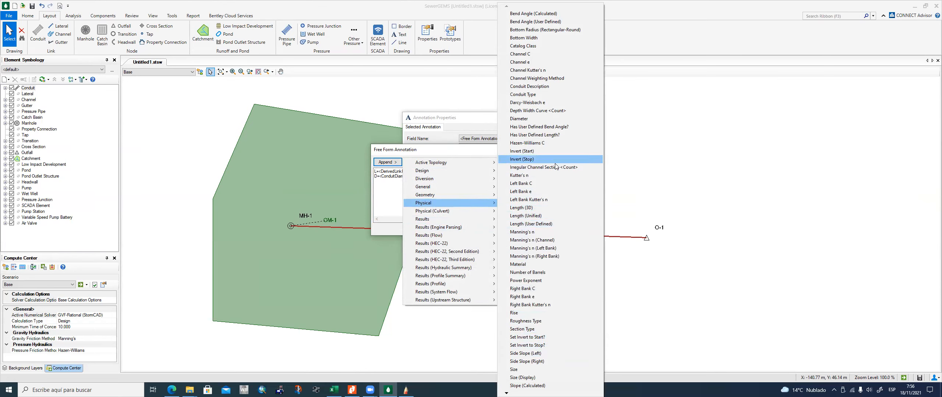
click(542, 265)
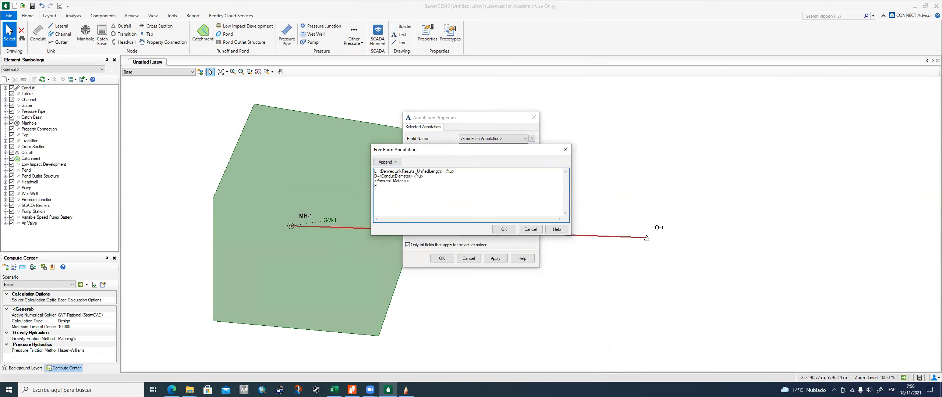
Step: Append the calculated slope with the prefix "S=" and the flow with the prefix "Q=" as separate lines of the free-form annotation
click(400, 163)
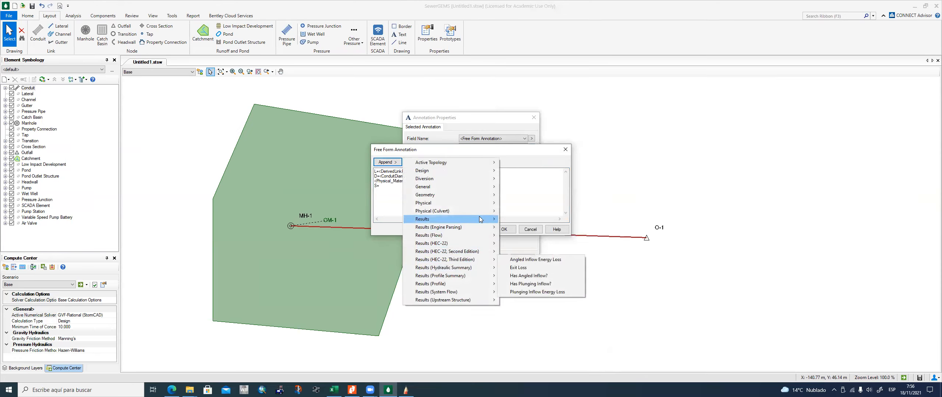
mouse_move(479, 217)
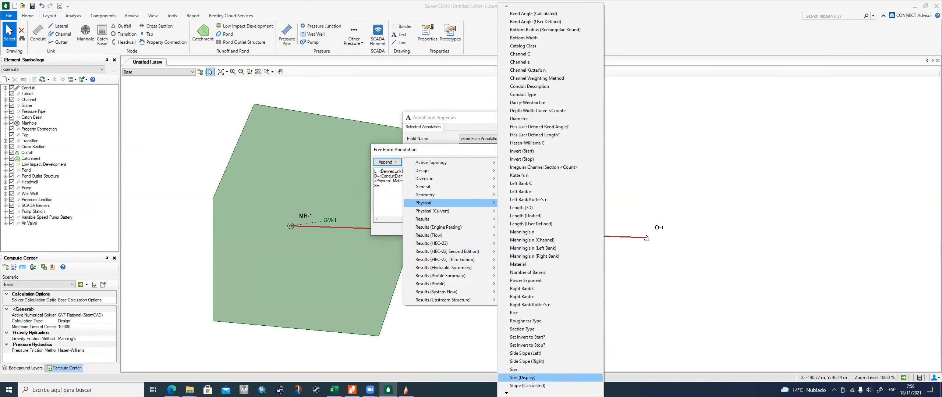
click(528, 386)
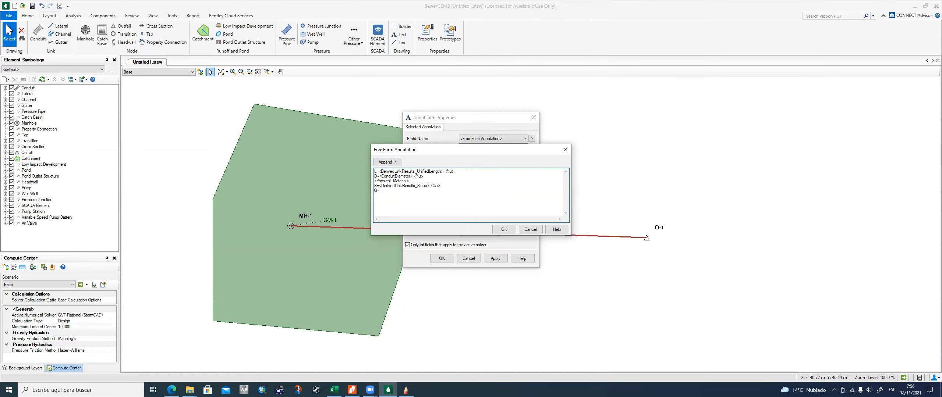
click(398, 162)
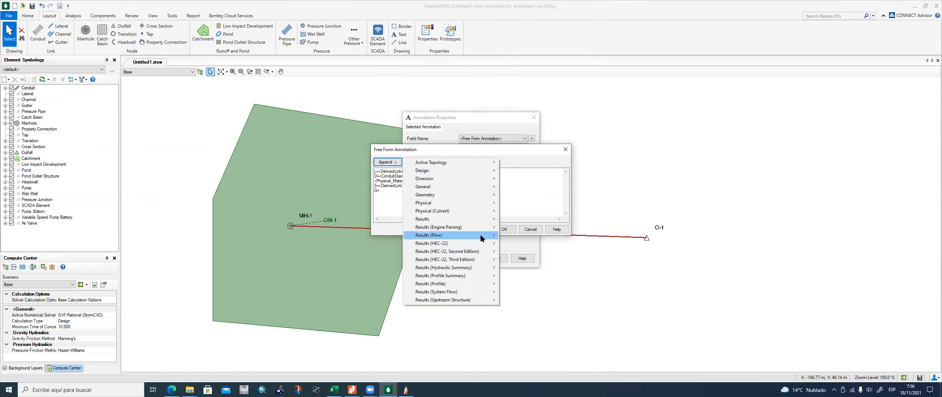
click(523, 236)
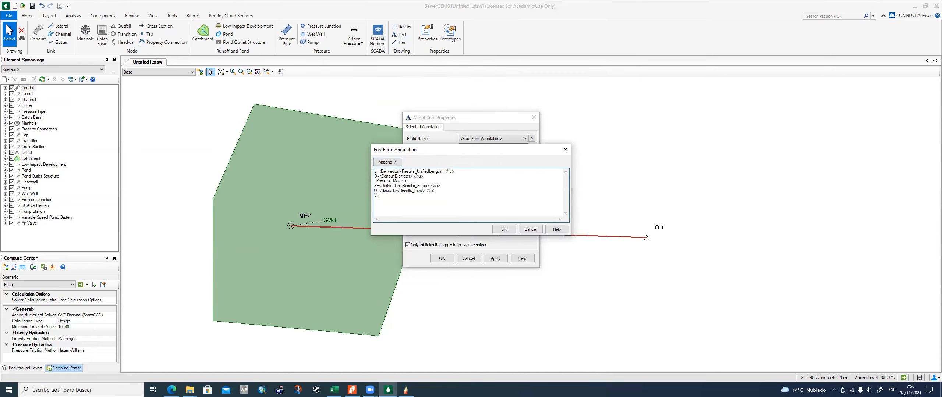
Step: Append the hydraulic summary velocity with the prefix "V=" on its own line and accept the free-form annotation
click(398, 163)
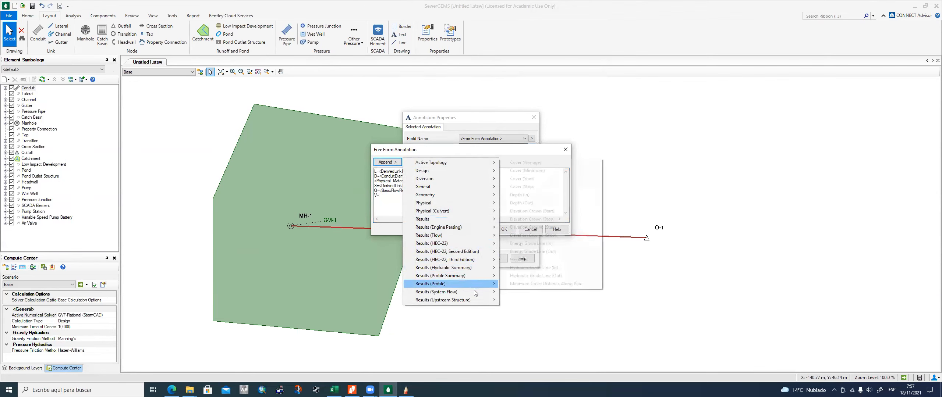
mouse_move(474, 292)
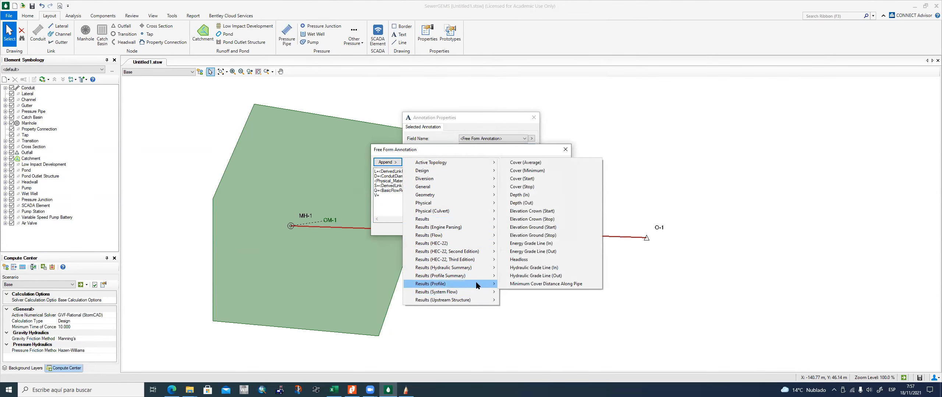
mouse_move(478, 268)
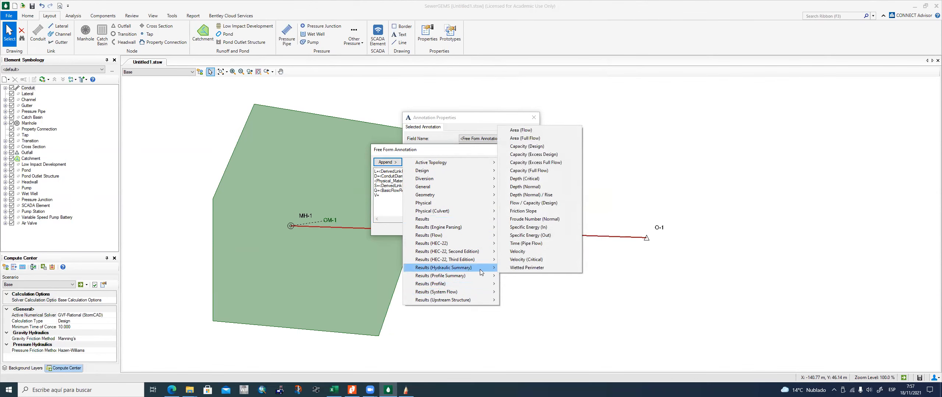
click(527, 254)
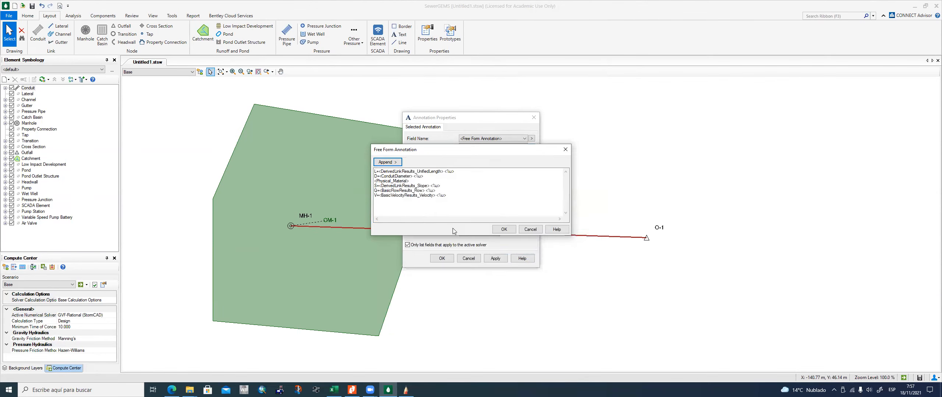
click(504, 229)
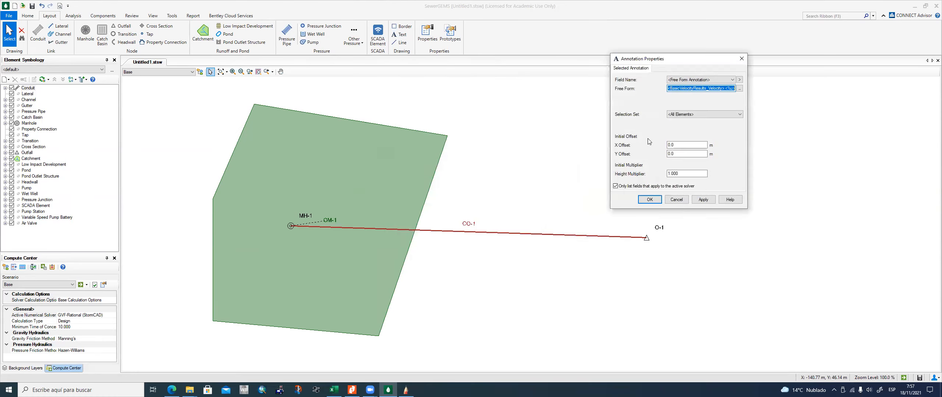
Step: Apply the conduit annotation with a negative initial Y offset so it sits below the pipe, and close its properties
click(703, 199)
click(686, 154)
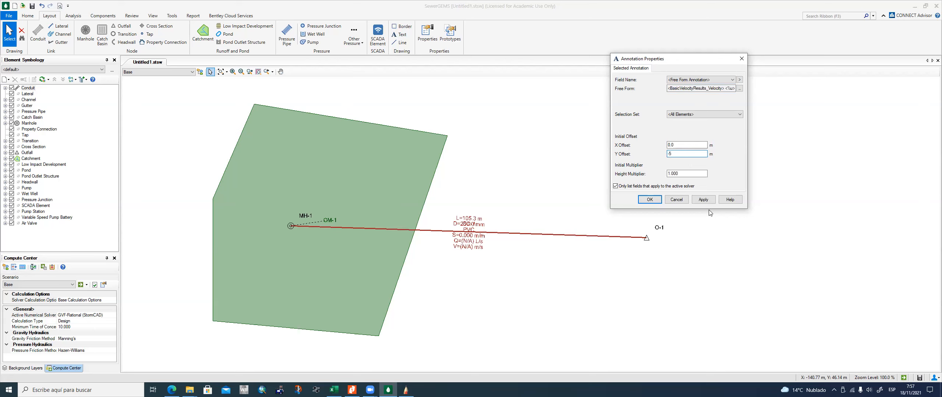
click(703, 200)
click(649, 199)
scroll(480, 254, up, 3)
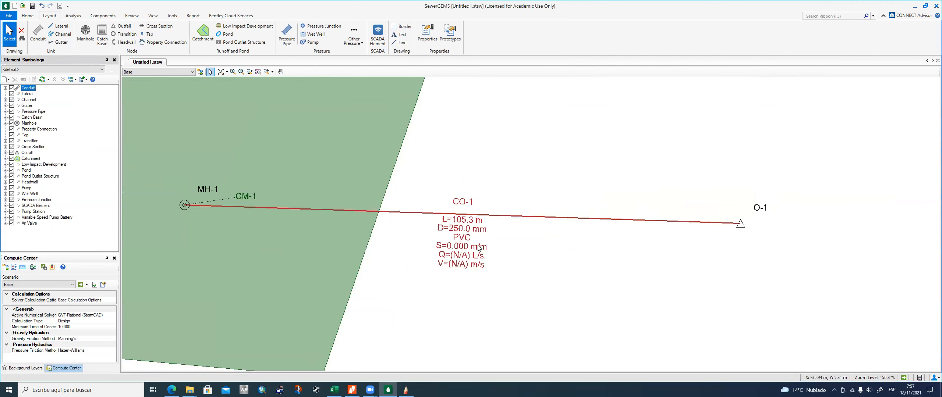
scroll(453, 224, up, 2)
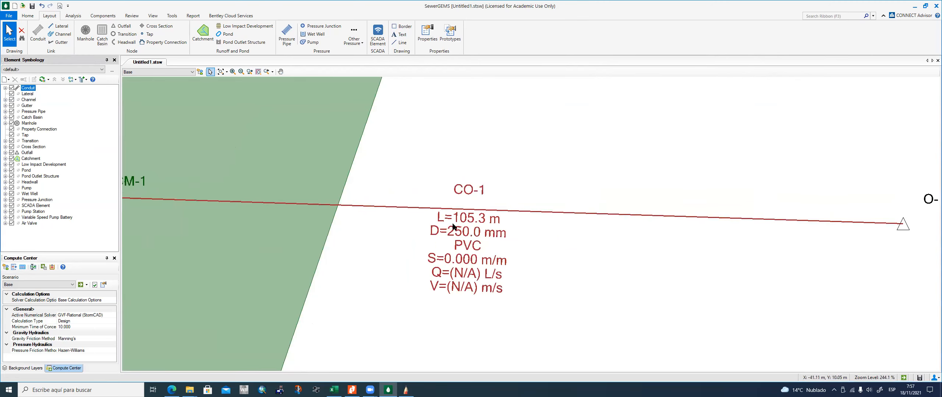
scroll(475, 225, down, 1)
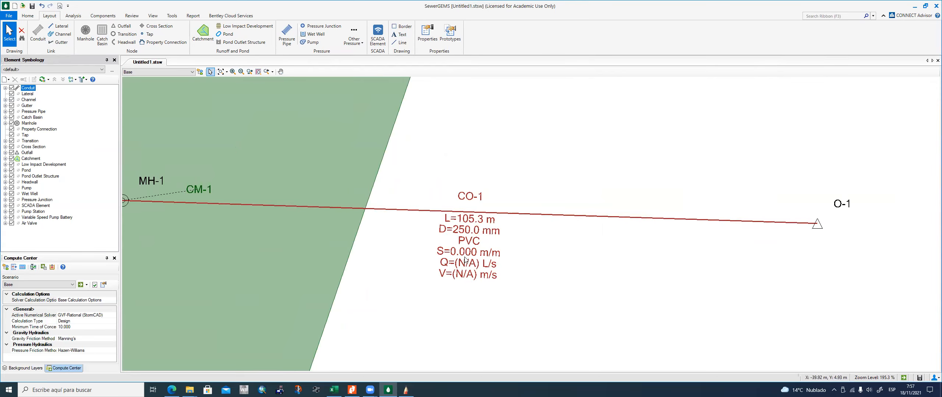
scroll(466, 260, down, 1)
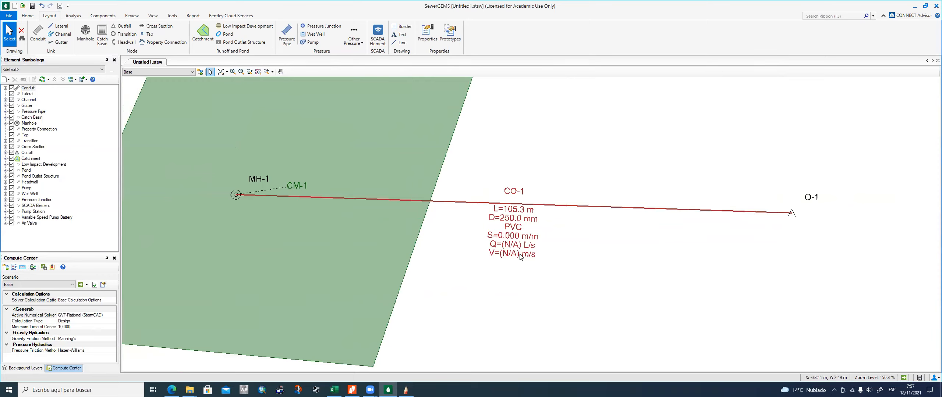
scroll(528, 252, down, 2)
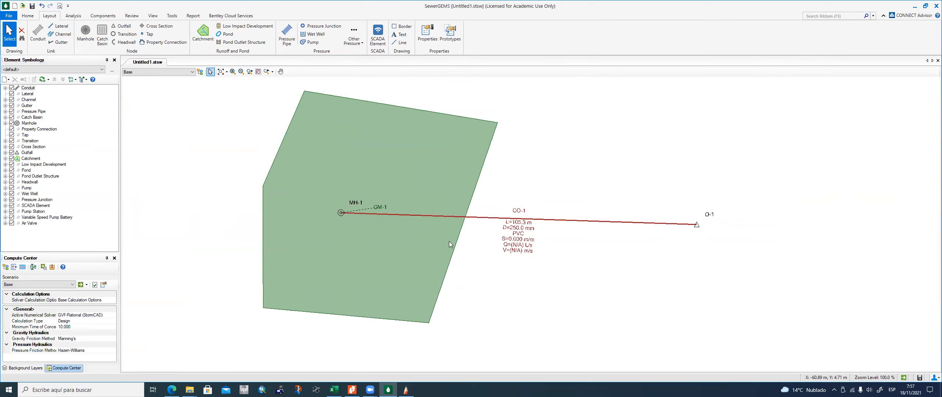
Step: Open the storm data and create a new IDF Curve Equation entry with its default name
click(27, 16)
click(50, 16)
click(74, 17)
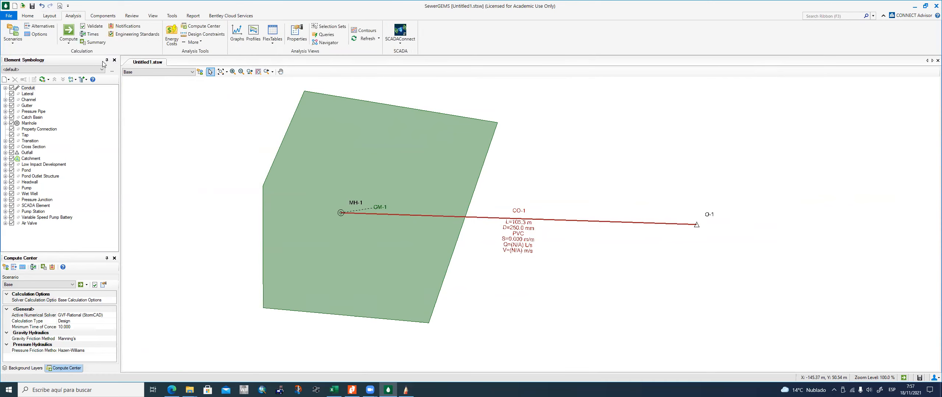
click(98, 16)
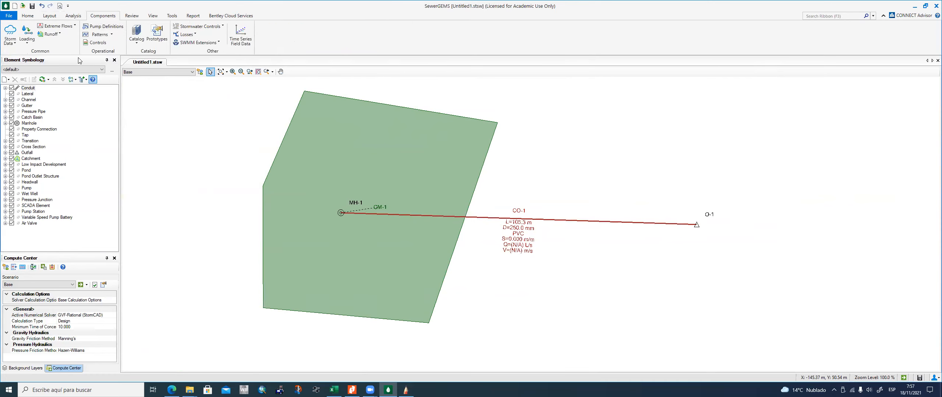
click(16, 44)
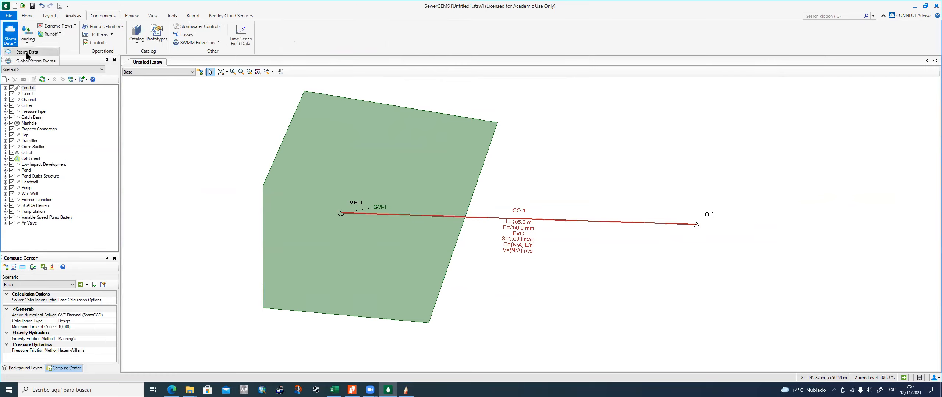
click(26, 53)
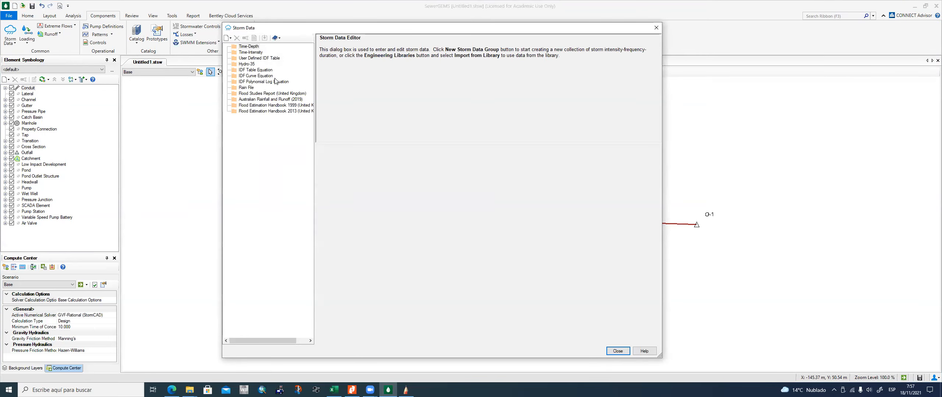
click(254, 76)
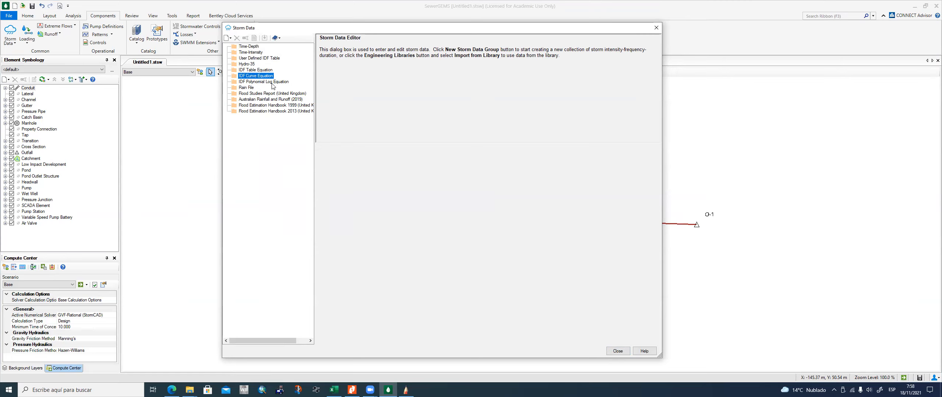
right_click(253, 77)
mouse_move(273, 80)
click(348, 81)
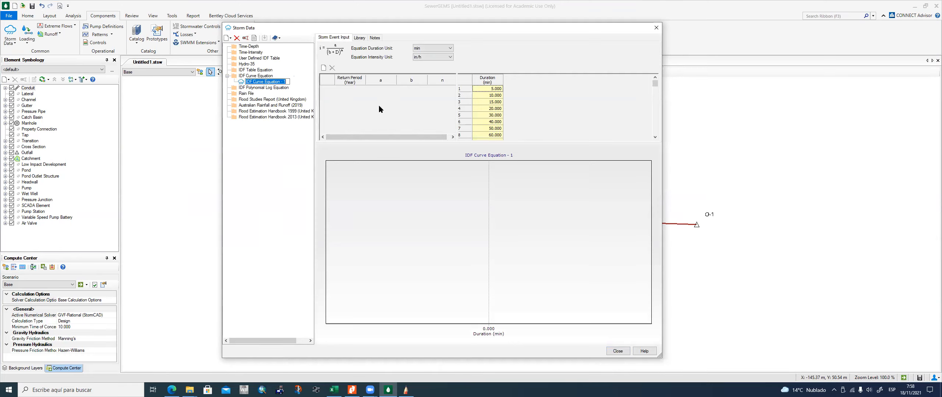
click(269, 153)
Step: Set the IDF equation's intensity unit to mm/h, keep its duration unit in min, and open the entry of a new return period
click(450, 58)
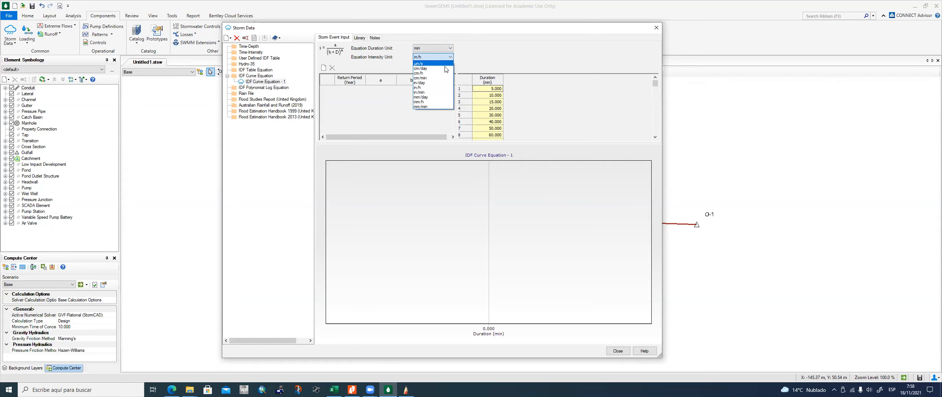
click(433, 102)
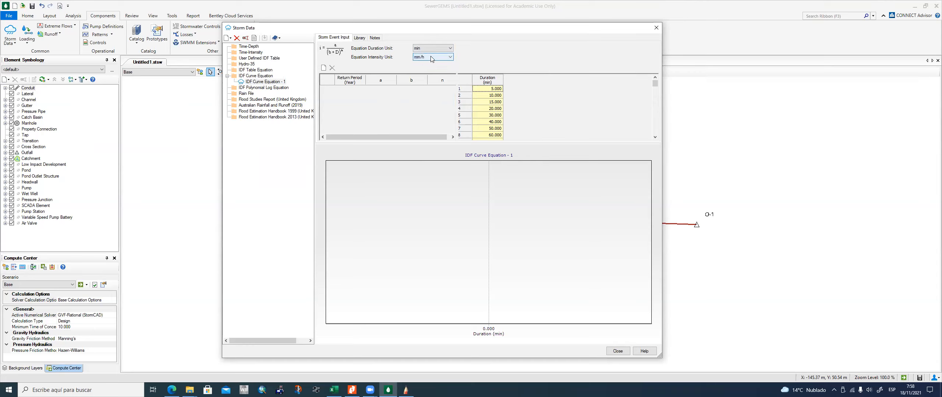
click(439, 49)
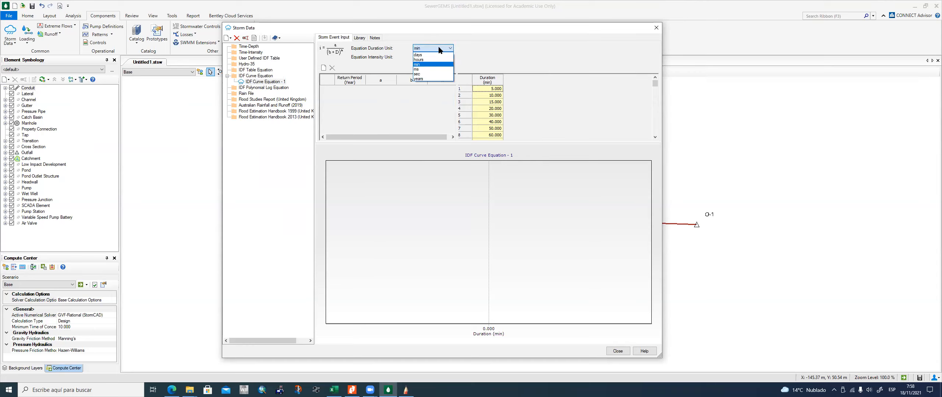
click(439, 48)
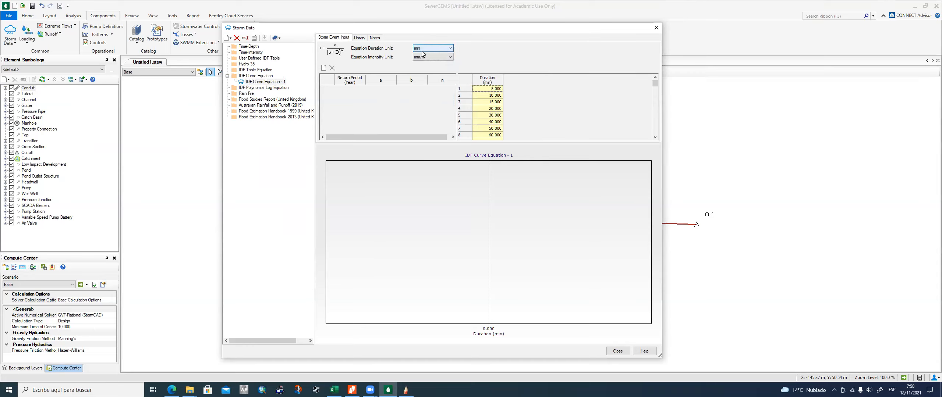
click(324, 68)
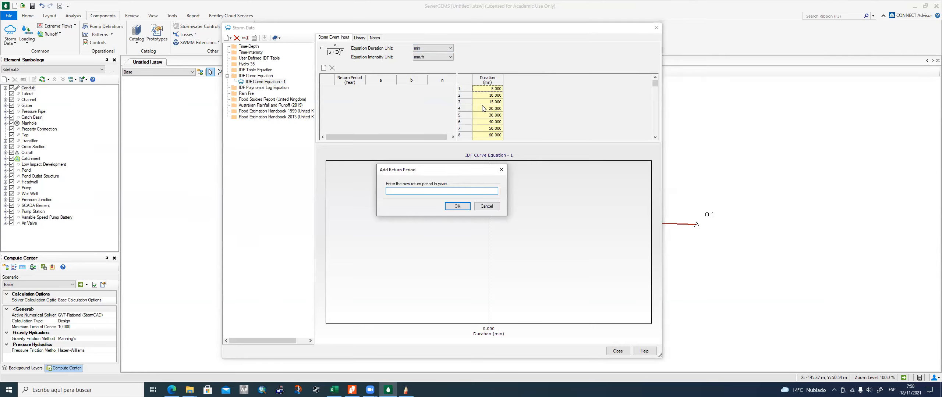
drag(459, 173, 490, 141)
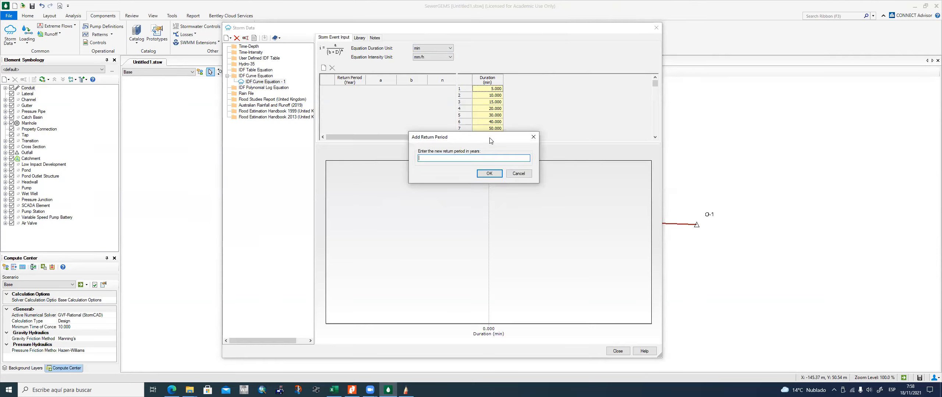
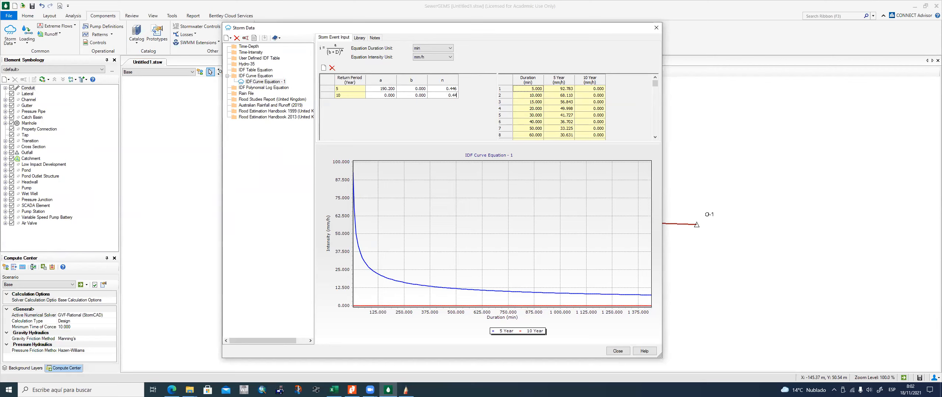
Step: Consult the La Argelia (Loja) 5 < 30 minute equation in the browser PDF and set coefficient a of the 10-year return period to 214.87
click(386, 96)
key(alt+Tab)
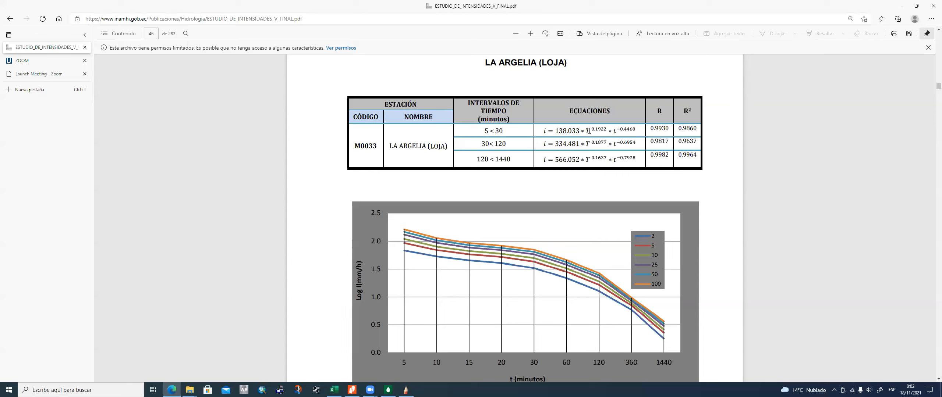
double_click(587, 131)
click(587, 132)
key(alt+Tab)
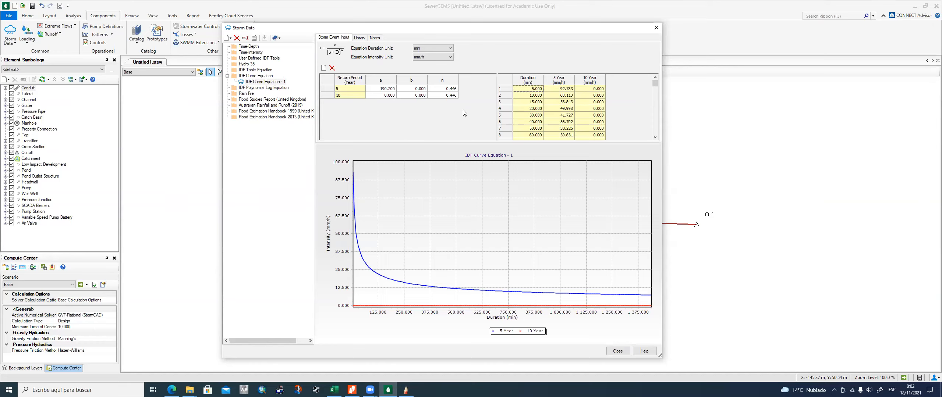
click(172, 390)
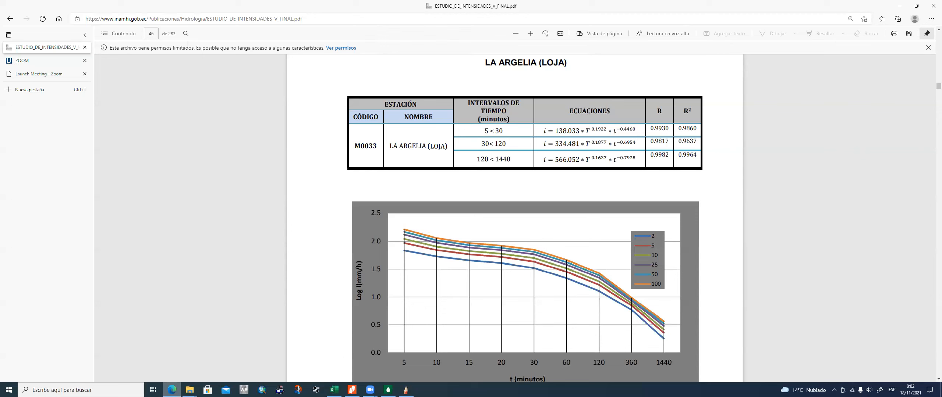
key(alt+Tab)
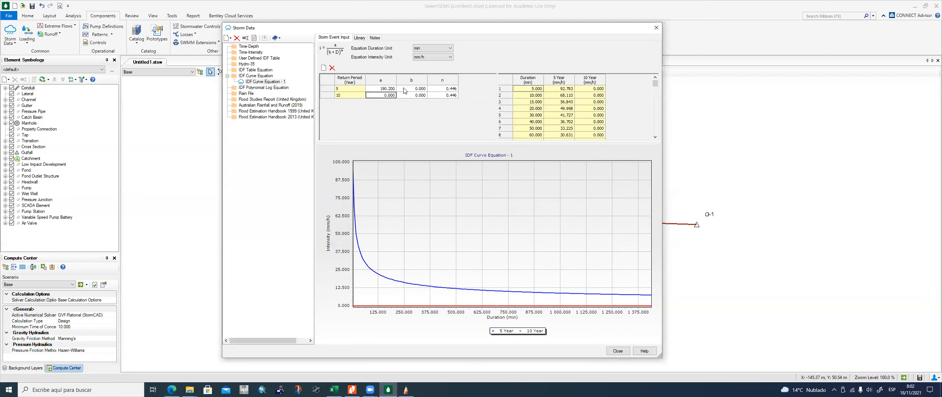
text(214.87)
key(Return)
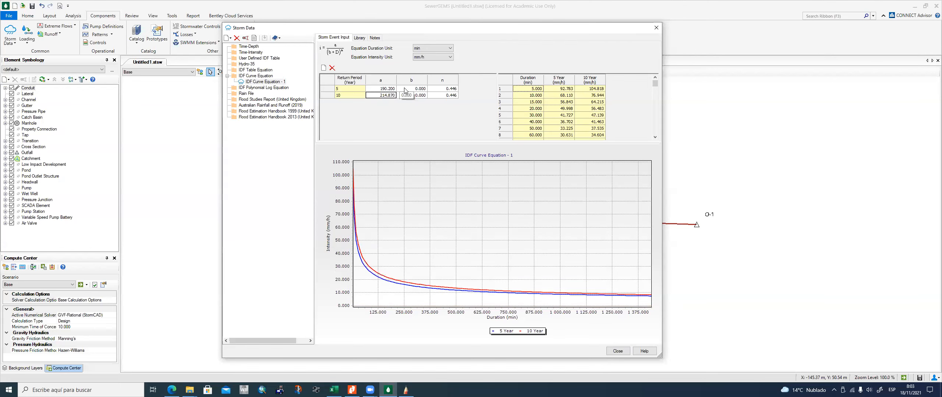
click(562, 89)
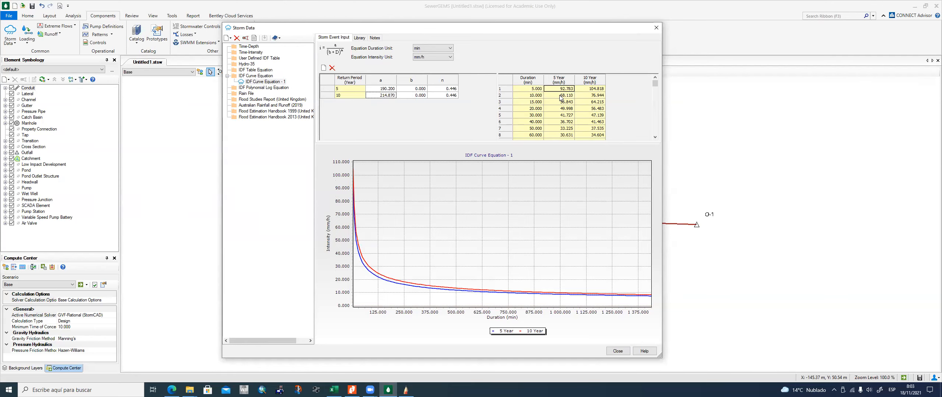
Step: Examine the computed 5-year and 10-year intensities for each duration in the IDF curve's results table
click(560, 96)
click(560, 102)
click(561, 108)
click(558, 116)
click(559, 122)
click(560, 129)
click(532, 89)
click(531, 96)
click(532, 108)
click(533, 115)
click(594, 90)
click(595, 96)
click(595, 103)
click(594, 108)
click(591, 96)
click(585, 102)
Step: Compare the computed 5-year intensities with the La Argelia (Loja) maximum intensity table in the browser PDF
key(alt+Tab)
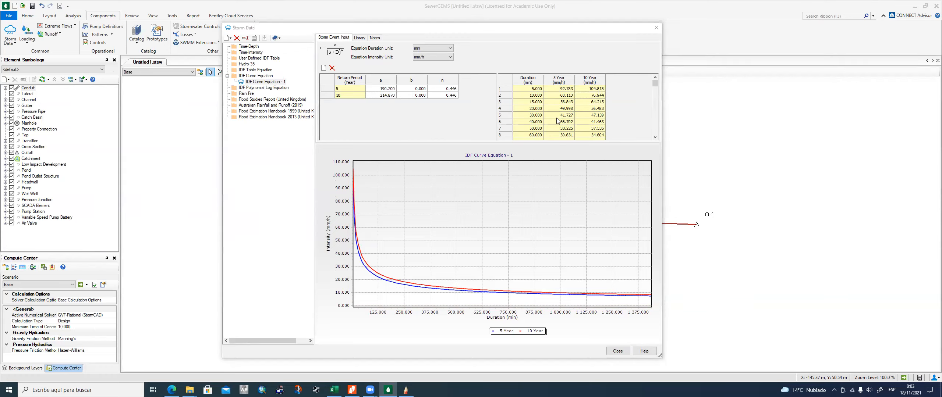
scroll(491, 197, down, 5)
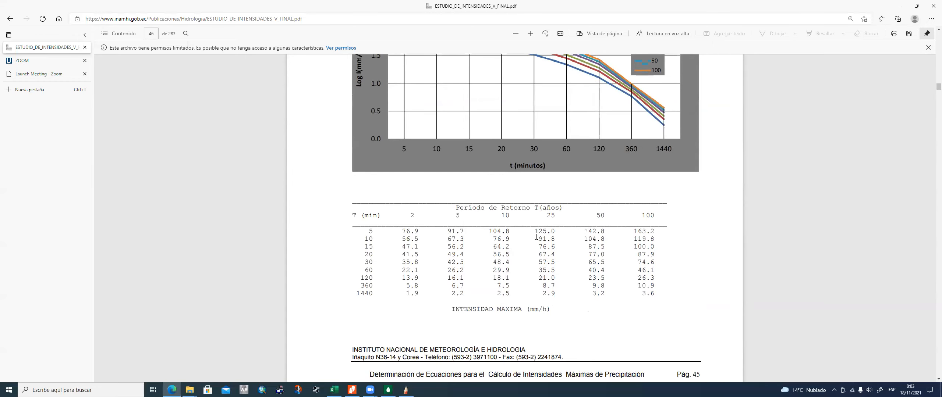
key(alt+Tab)
key(alt+Tab)
key(alt+Tab)
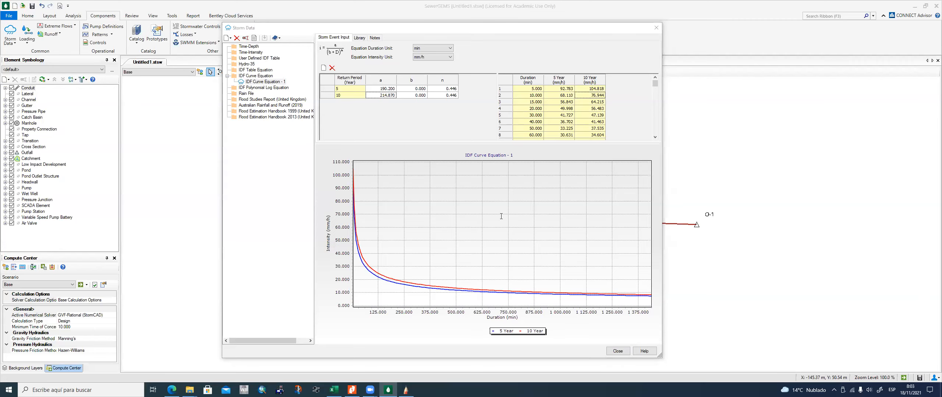
key(alt+Tab)
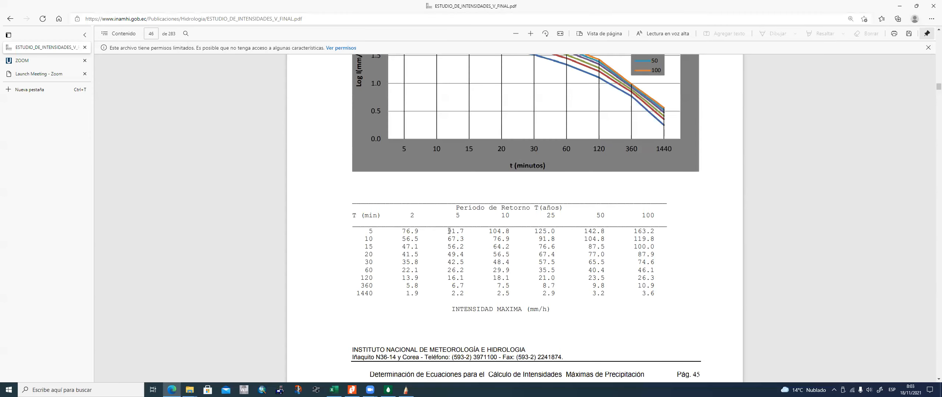
scroll(449, 238, down, 1)
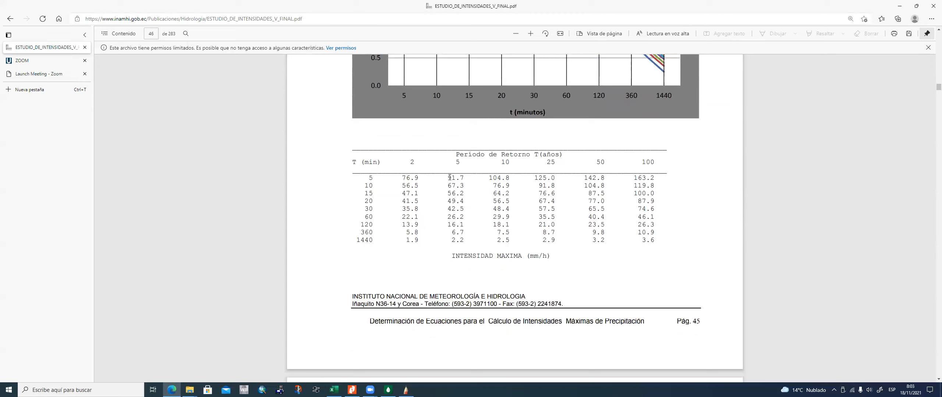
scroll(454, 206, up, 1)
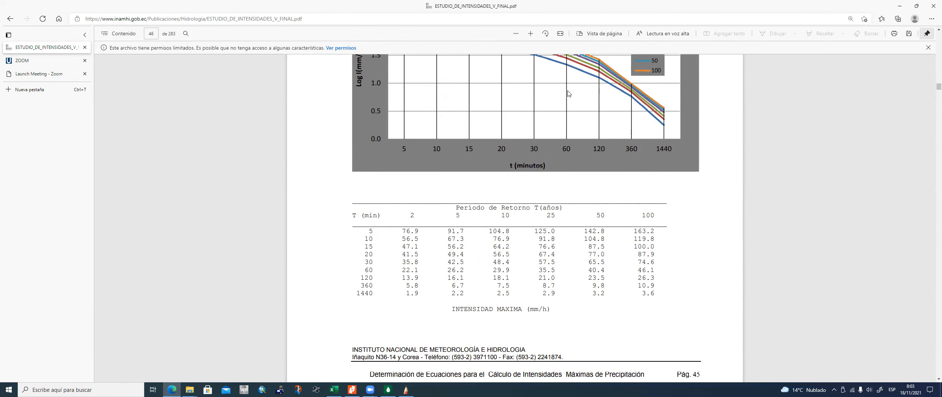
key(alt+Tab)
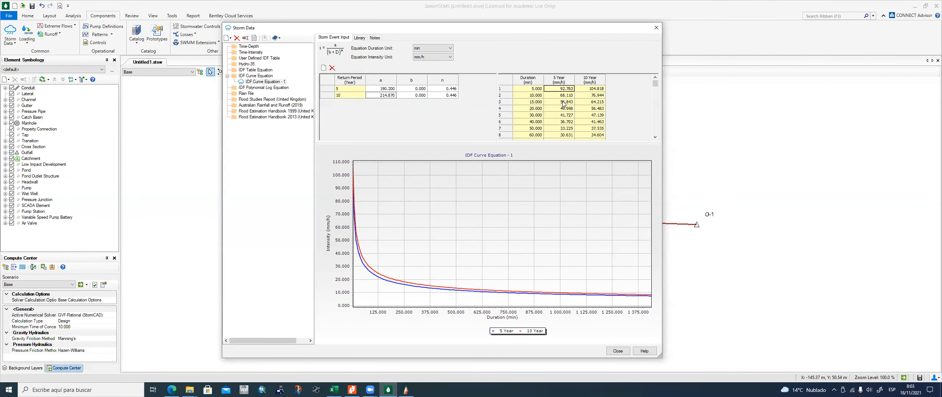
key(alt+Tab)
drag(447, 242, 464, 242)
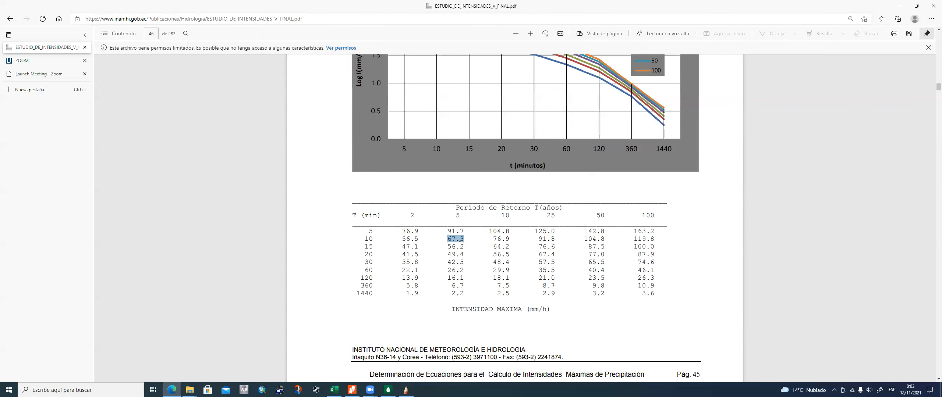
key(alt+Tab)
click(564, 96)
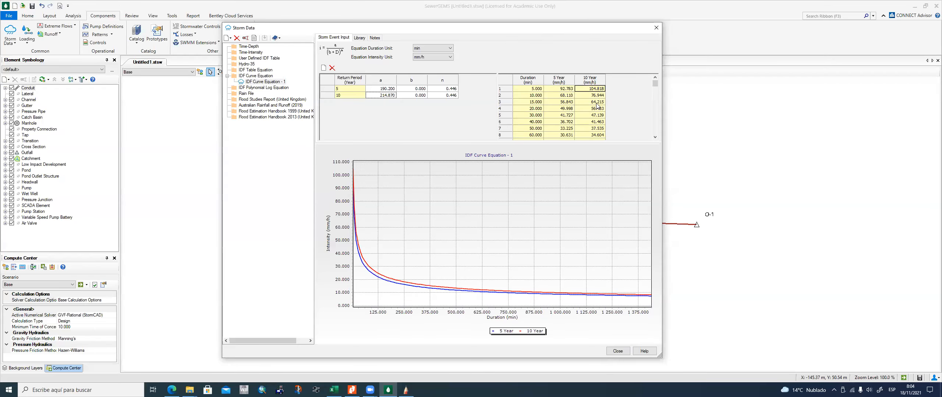
Step: Compare the computed 10-year intensities at 5, 10 and 15 minutes with the La Argelia table in the PDF
key(alt+Tab)
drag(489, 232, 510, 232)
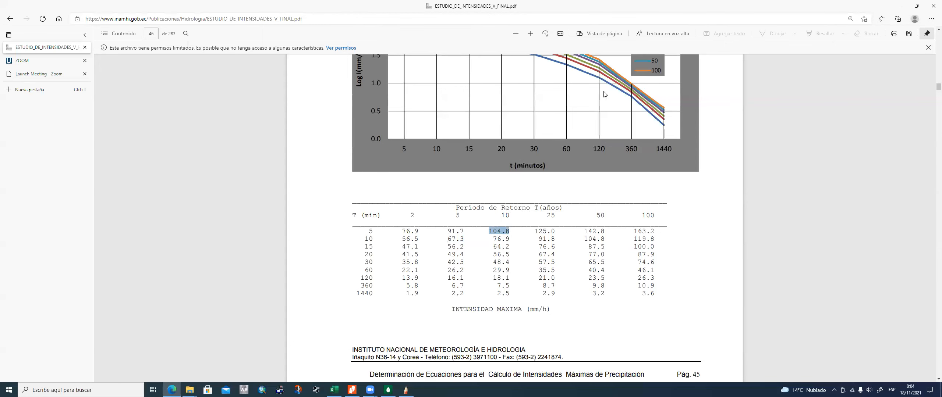
key(alt+Tab)
click(596, 97)
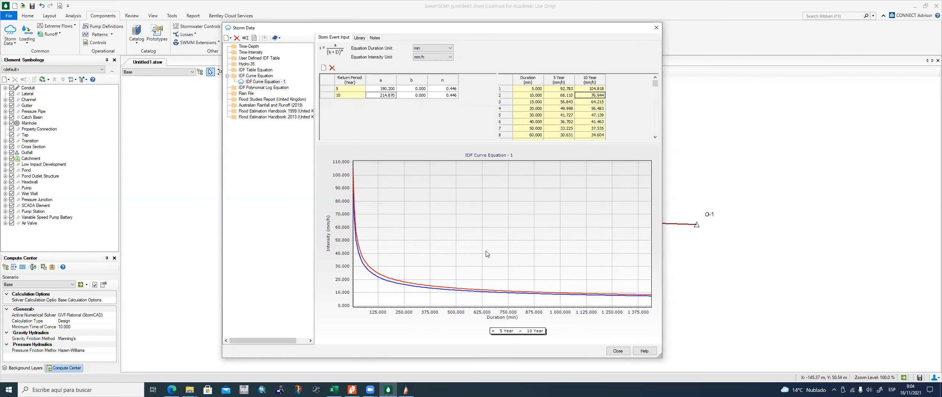
key(alt+Tab)
drag(494, 239, 510, 240)
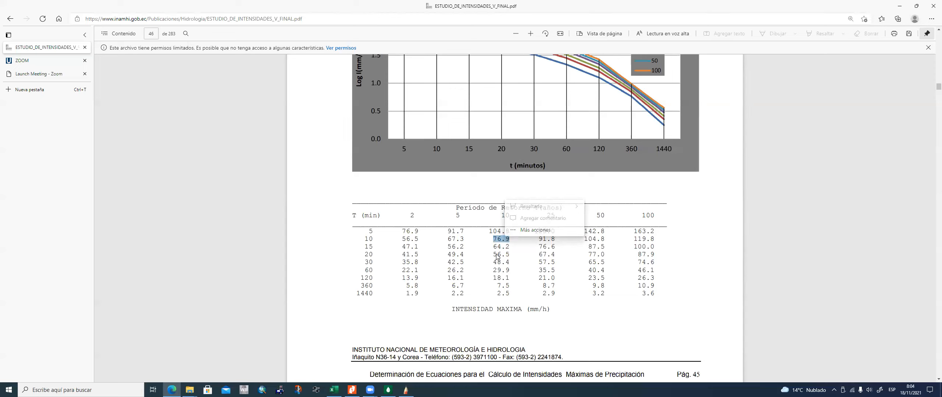
key(alt+Tab)
click(593, 104)
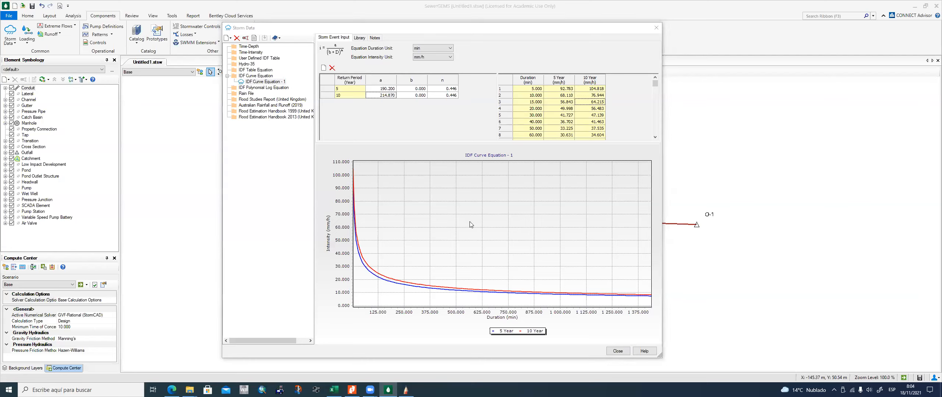
Step: Review the La Argelia chart, equations and intensity table against the Isabel María page, and recheck the computed 5-year intensities
key(alt+Tab)
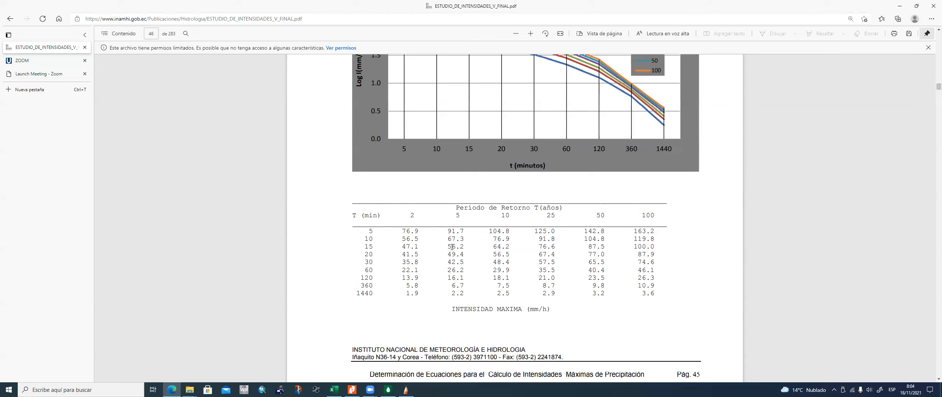
scroll(449, 250, up, 1)
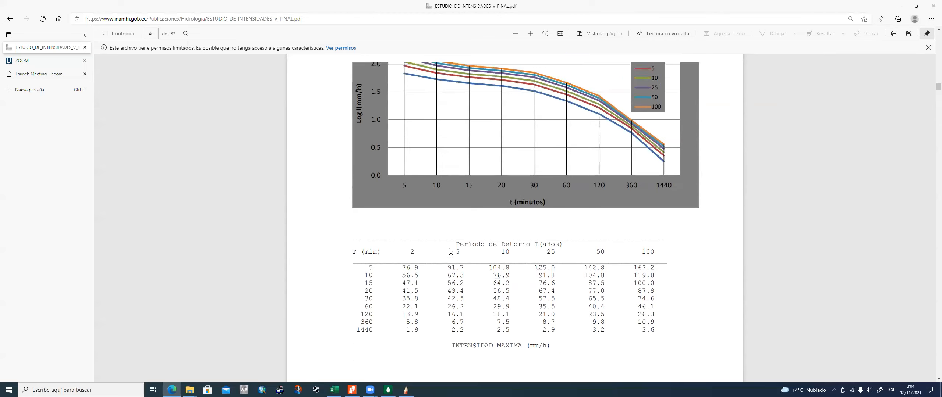
scroll(454, 244, down, 1)
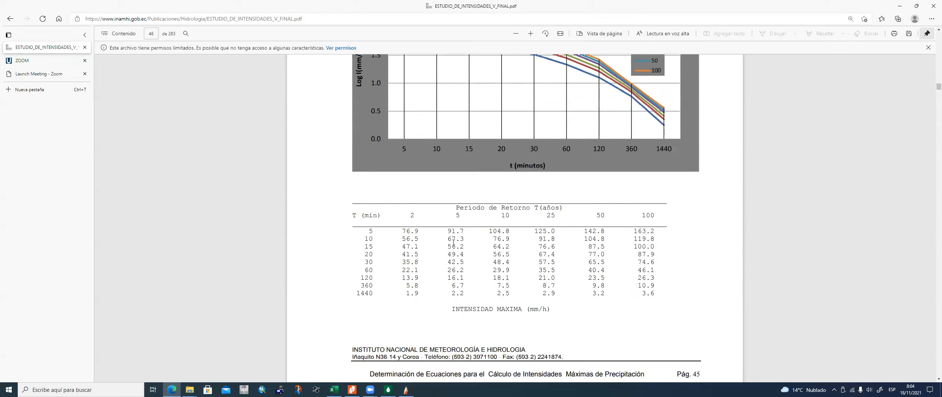
scroll(454, 242, up, 2)
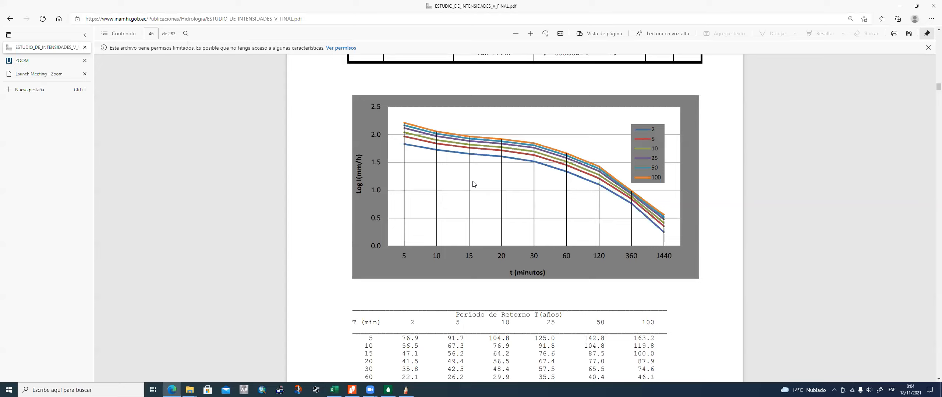
scroll(474, 180, down, 10)
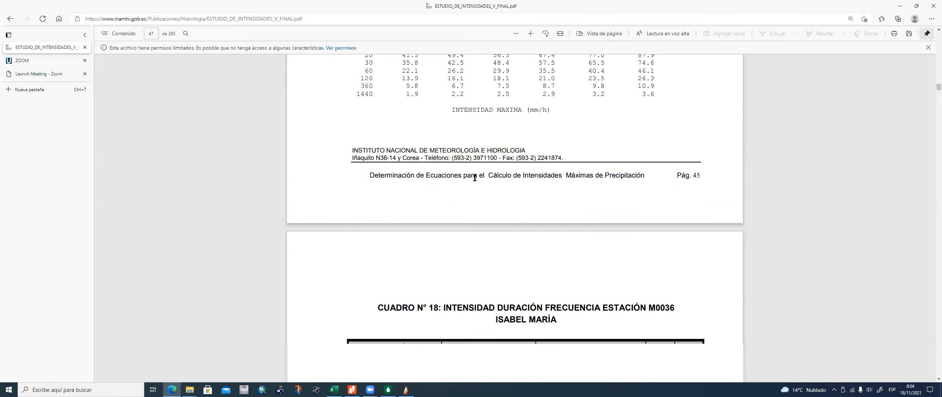
scroll(476, 177, down, 5)
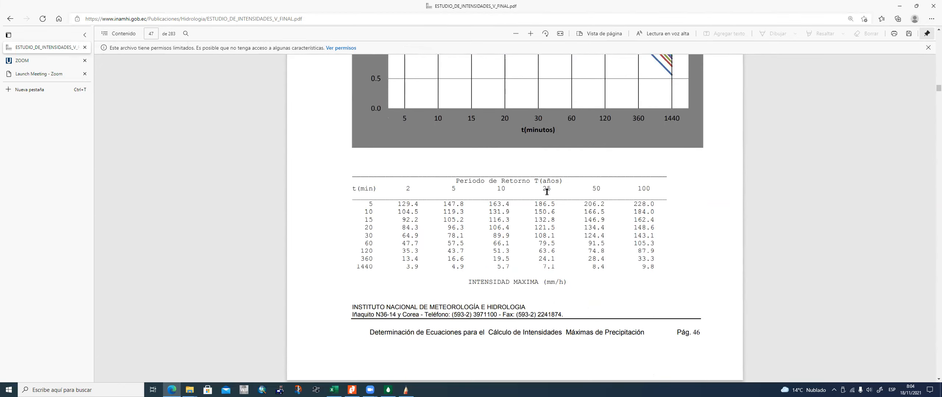
scroll(547, 192, up, 12)
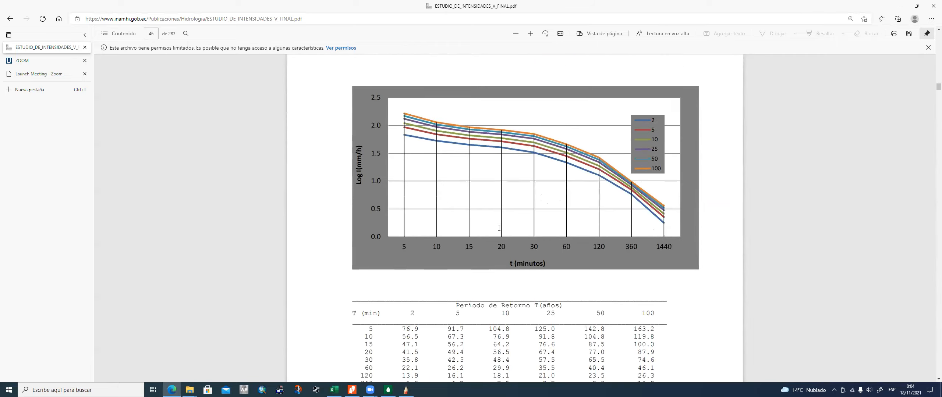
scroll(499, 228, down, 2)
scroll(517, 206, up, 3)
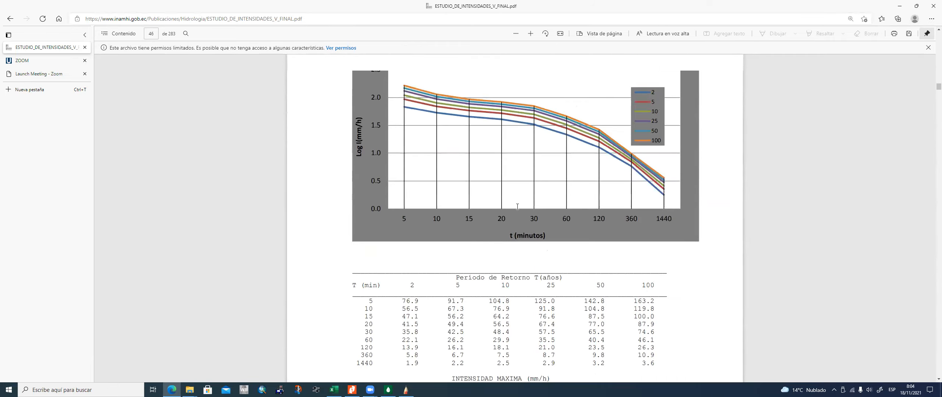
scroll(518, 208, up, 1)
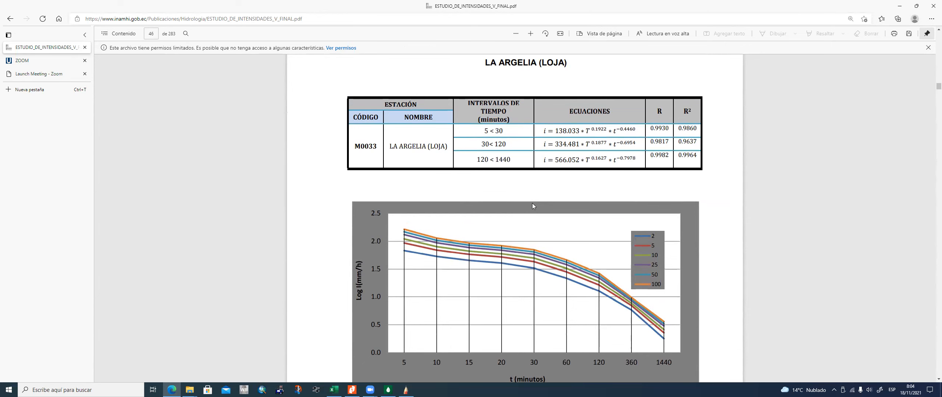
key(alt+Tab)
click(570, 89)
click(567, 95)
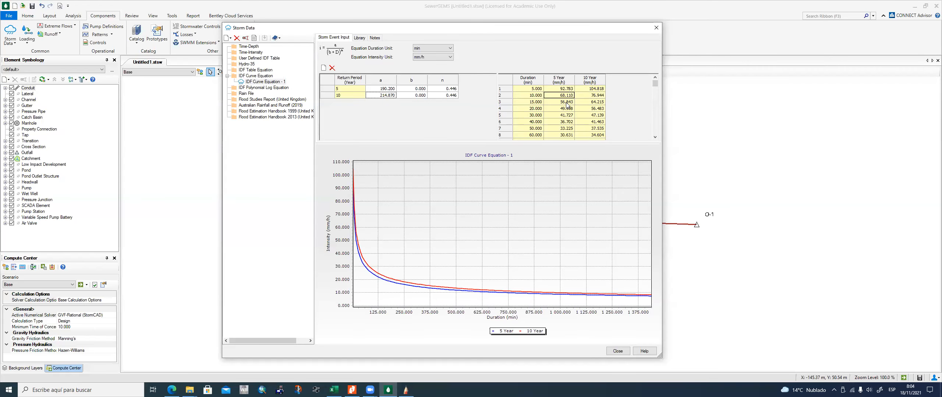
Step: Consult the Isabel María (M0036) 5 < 30 minute equation in the PDF and set exponent n of the 5-year return period to 0.309
key(alt+Tab)
scroll(542, 214, down, 10)
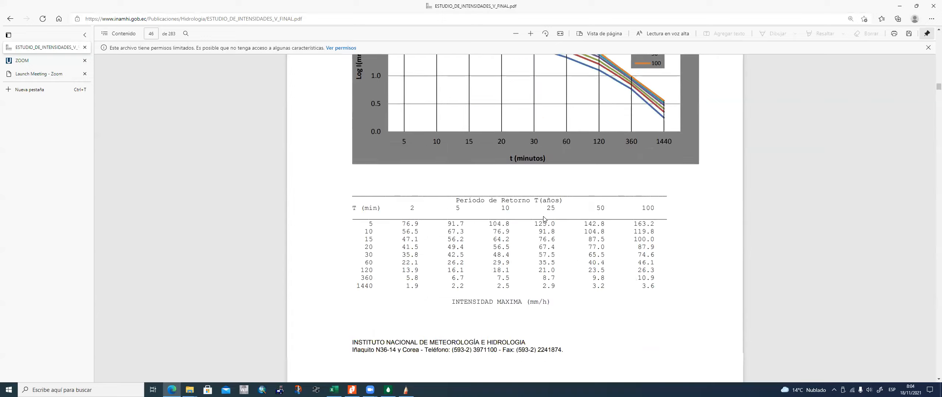
scroll(542, 215, down, 8)
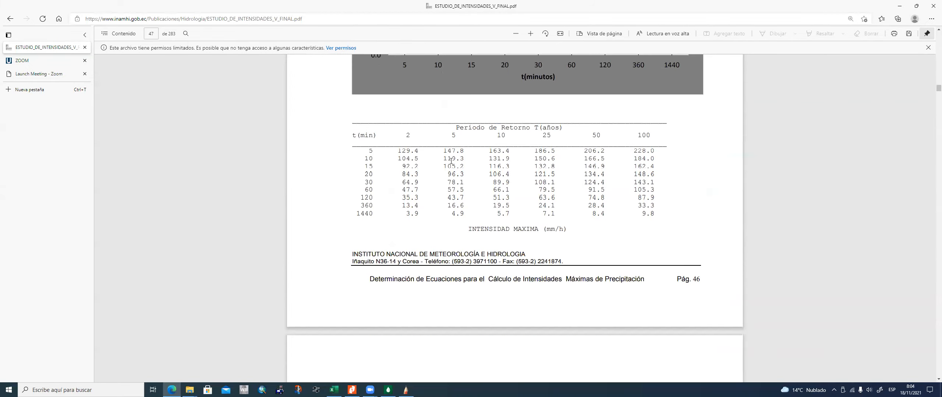
scroll(454, 161, up, 9)
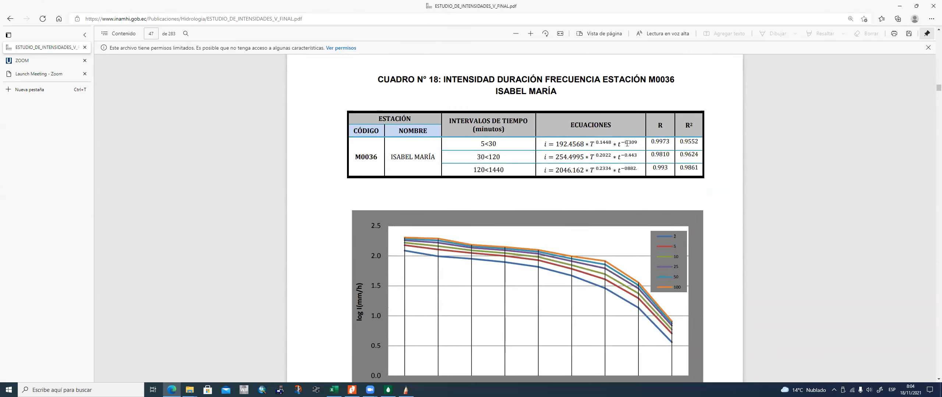
key(alt+Tab)
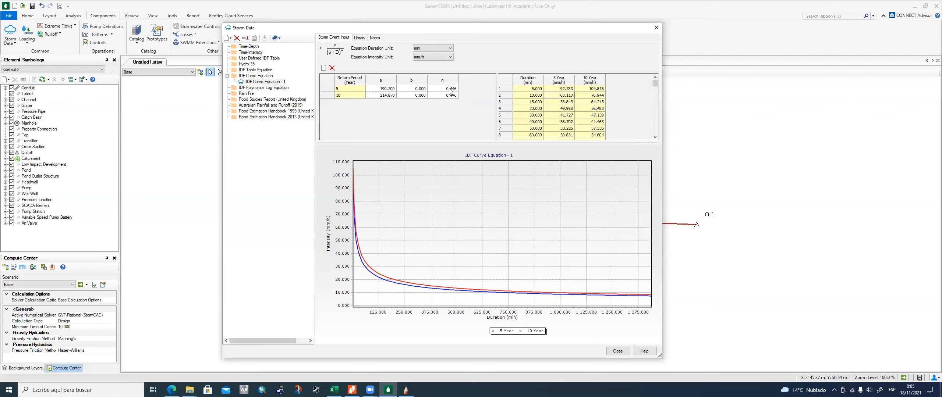
text(0.309)
key(Return)
Step: Check the constant and T exponent of Isabel María's 5 < 30 equation and set coefficient a of the 5-year return period to 242.59
key(alt+Tab)
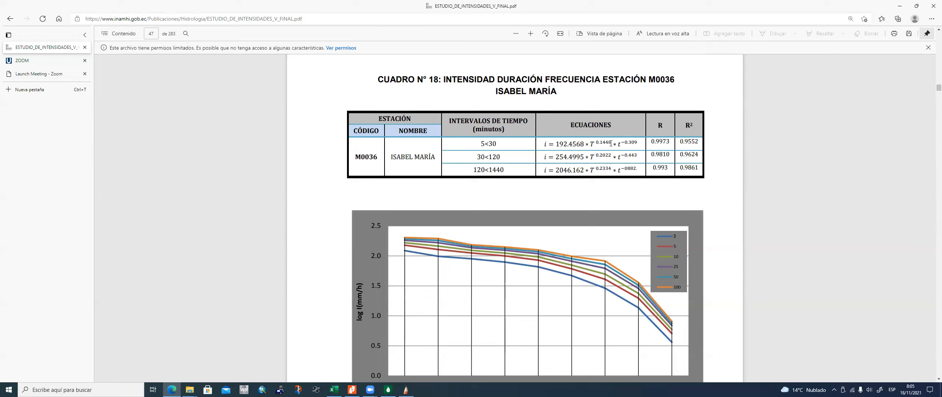
double_click(592, 145)
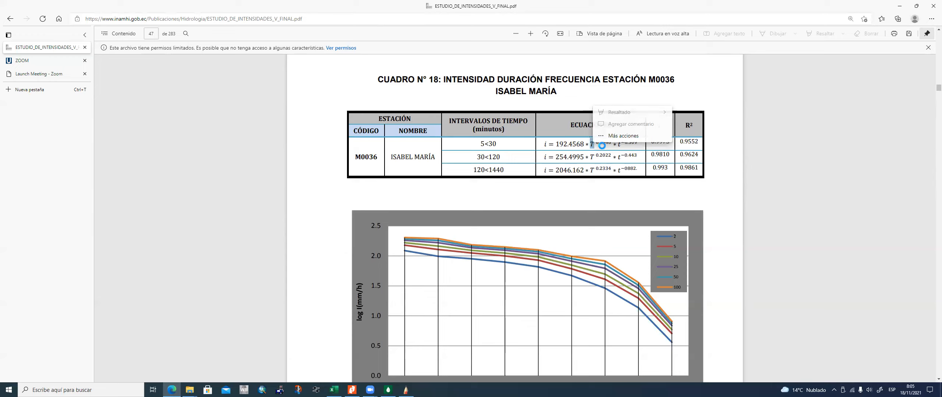
click(602, 145)
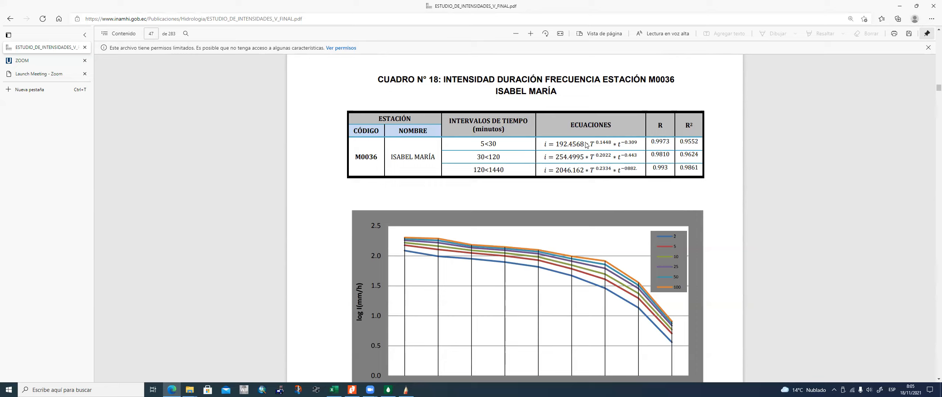
key(alt+Tab)
text(242.59)
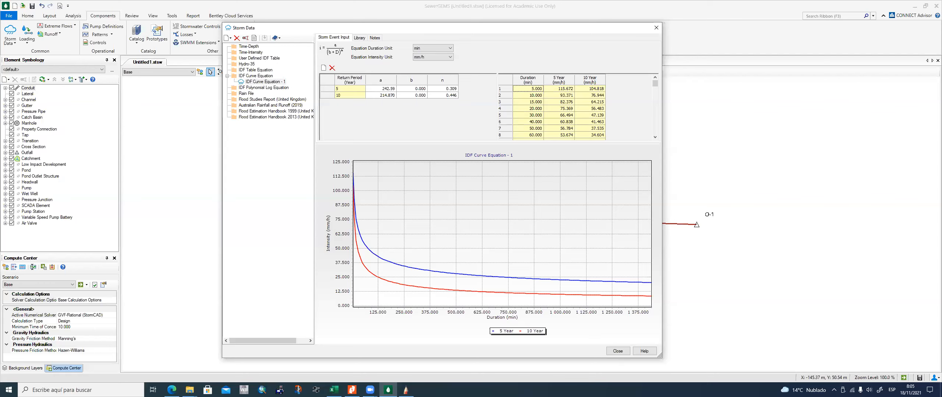
key(Return)
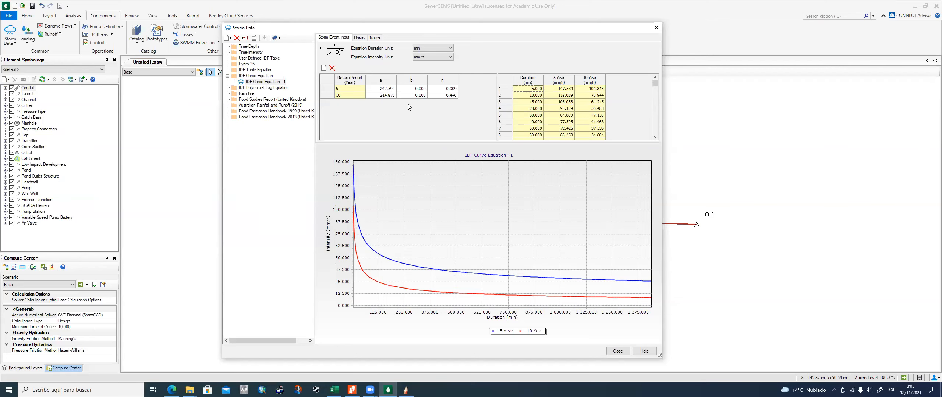
Step: Set exponent n of the 10-year return period to 0.309
click(445, 96)
text(0.309)
key(Return)
click(388, 97)
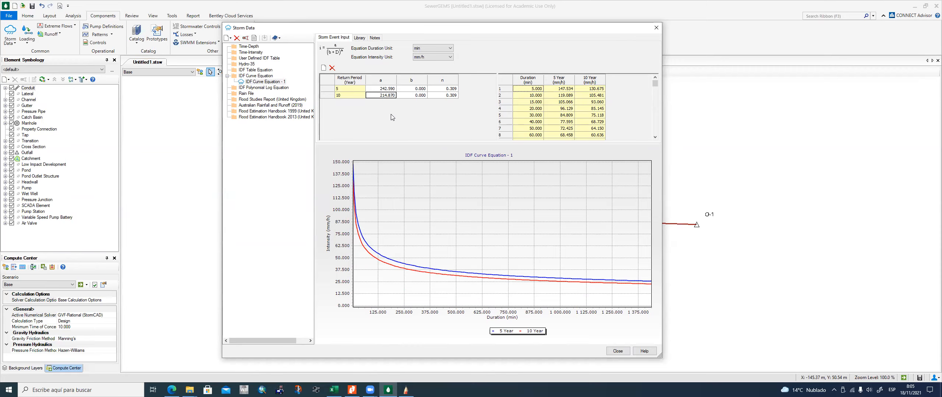
Step: Compare the computed 5-year intensities with the Isabel María (M0036) intensity table in the PDF, reviewing its equations and chart
key(alt+Tab)
scroll(448, 251, down, 10)
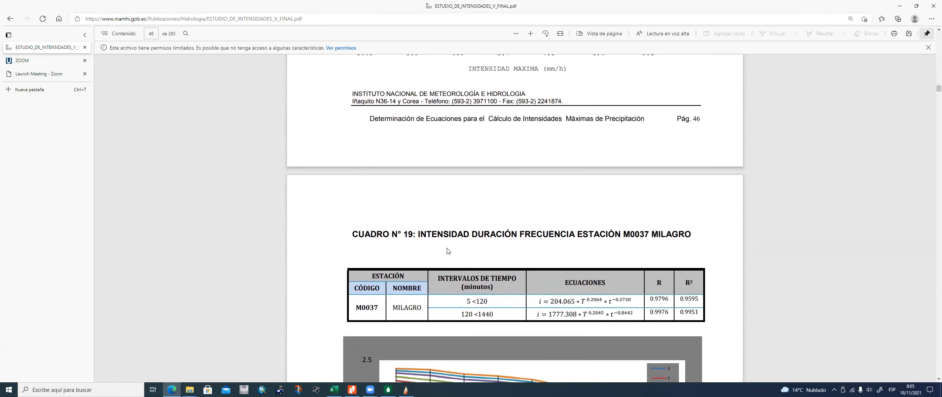
scroll(448, 251, up, 3)
scroll(448, 251, up, 2)
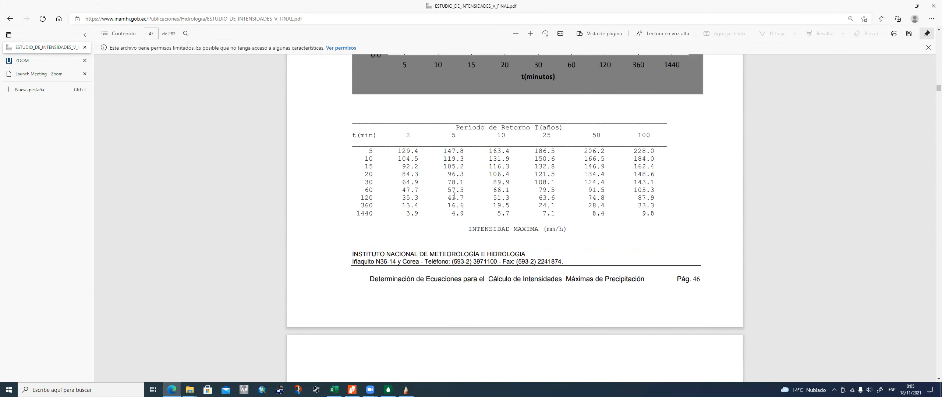
key(alt+Tab)
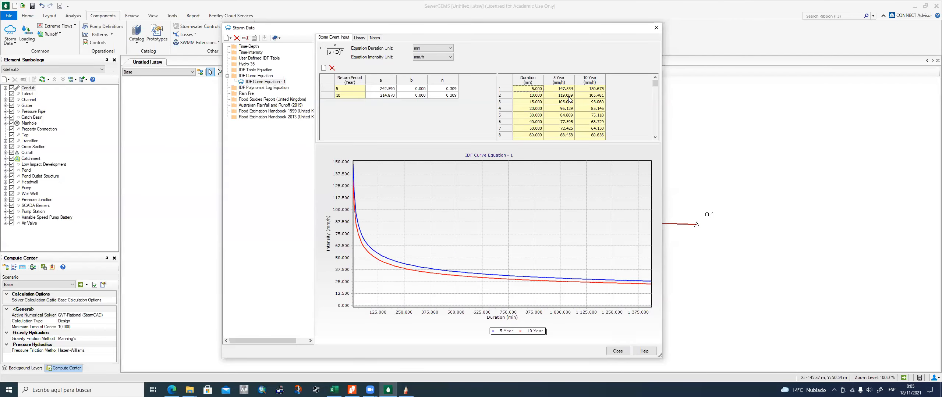
key(alt+Tab)
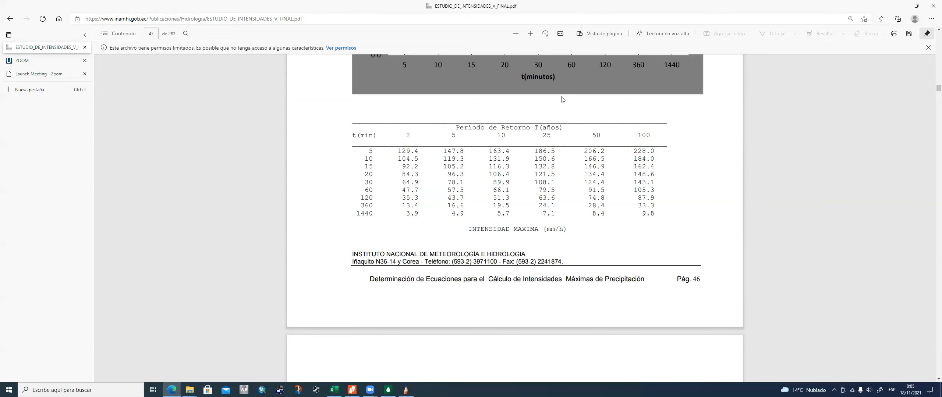
key(alt+Tab)
key(alt+Tab)
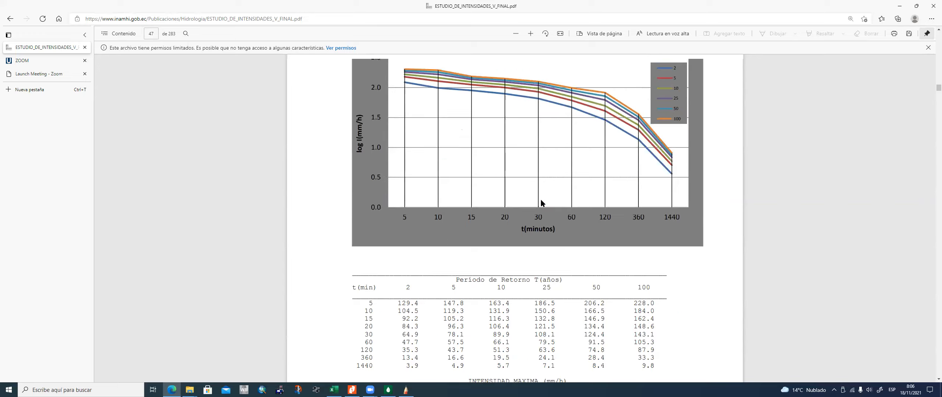
scroll(540, 201, up, 4)
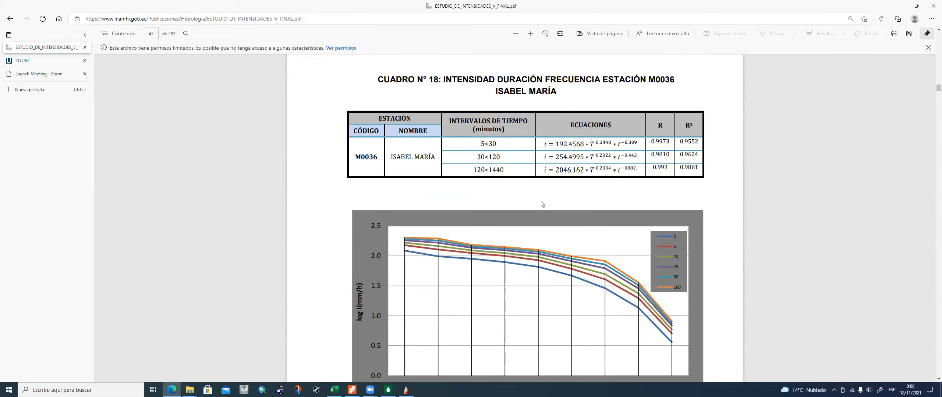
scroll(541, 203, down, 2)
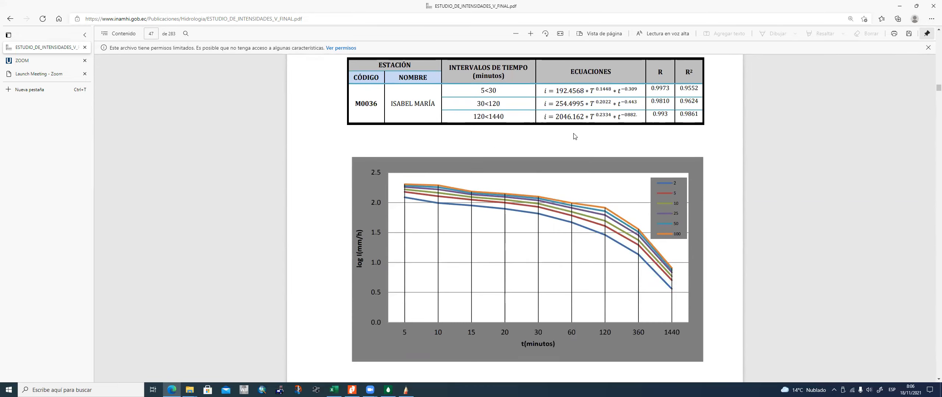
key(alt+Tab)
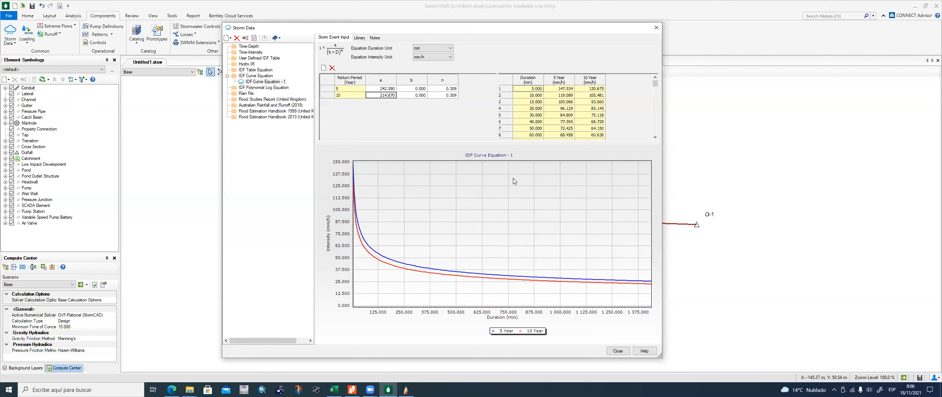
Step: Examine the Isabel María table's 5-year intensities for durations from 5 to 30 minutes
click(562, 94)
key(alt+Tab)
scroll(538, 211, down, 2)
scroll(538, 211, down, 6)
scroll(474, 164, up, 2)
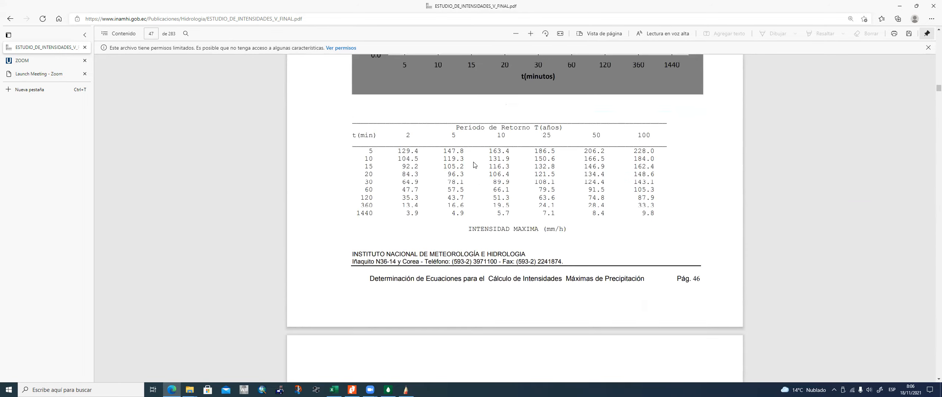
double_click(445, 152)
double_click(452, 160)
double_click(452, 167)
double_click(455, 174)
double_click(452, 182)
Step: Check the computed 5-year intensities for the longer durations and the 10-year intensity at 5 minutes in the storm data
key(alt+Tab)
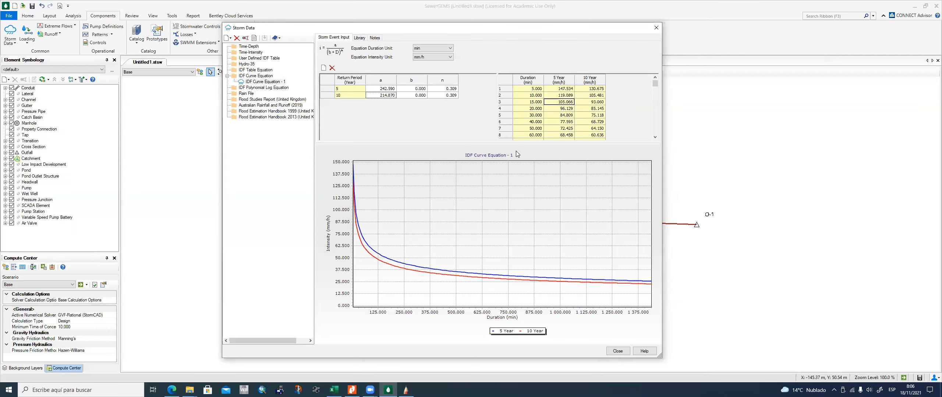
click(561, 111)
click(565, 116)
click(568, 120)
click(596, 90)
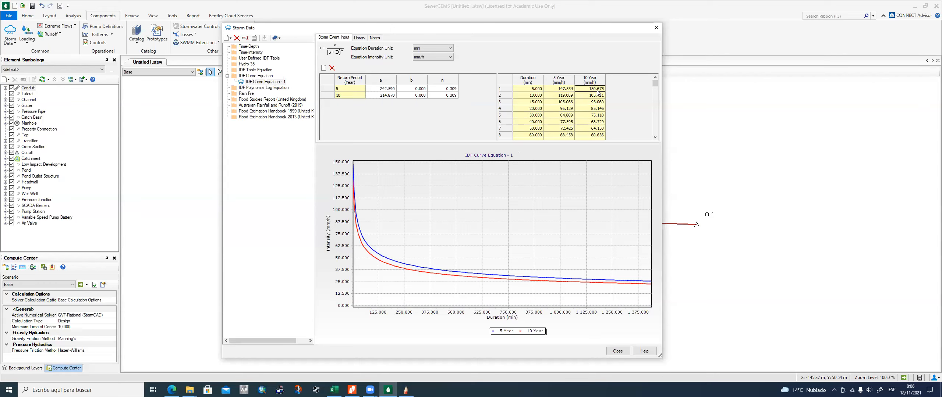
Step: Set coefficient a of the 10-year return period to 268.62
click(387, 97)
click(420, 96)
click(391, 96)
text(268.62)
key(Return)
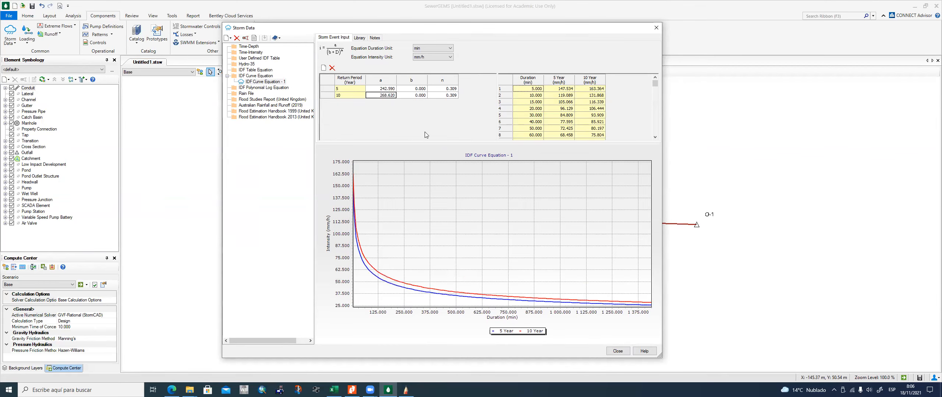
Step: Compare the computed 10-year intensities with the 10-year column of the Isabel María table in the PDF
key(alt+Tab)
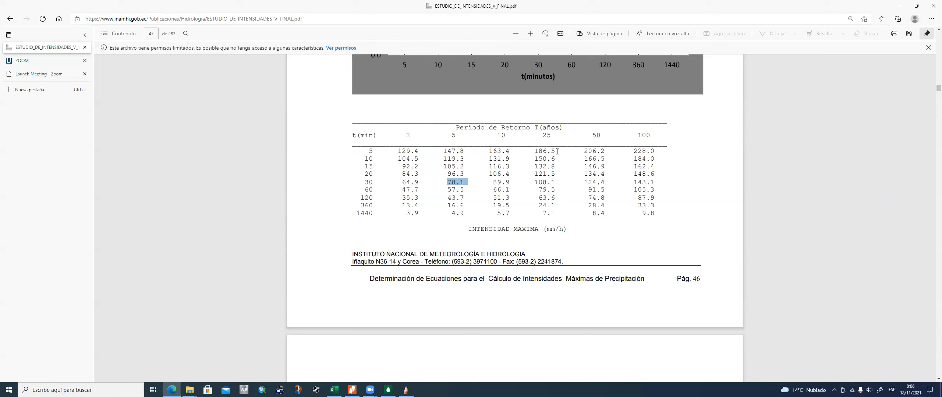
click(502, 152)
key(alt+Tab)
key(alt+Tab)
key(alt+Tab)
click(591, 108)
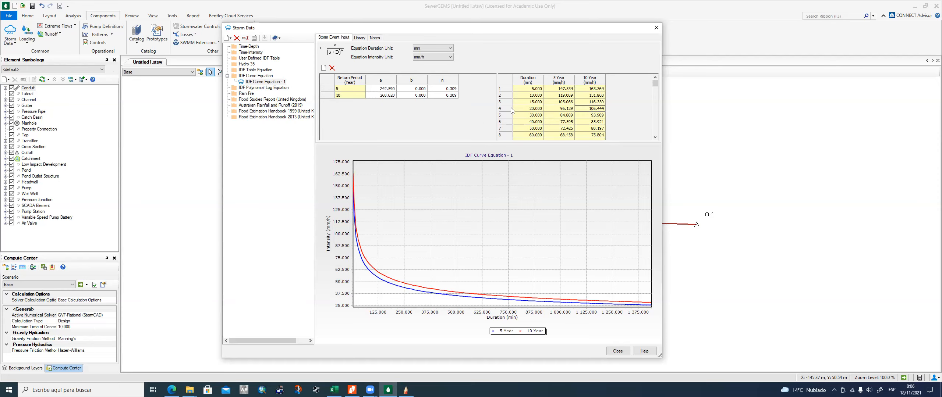
click(385, 90)
Step: Add a new storm data entry under IDF Table Equation and look over its coefficients and return-period table
click(257, 71)
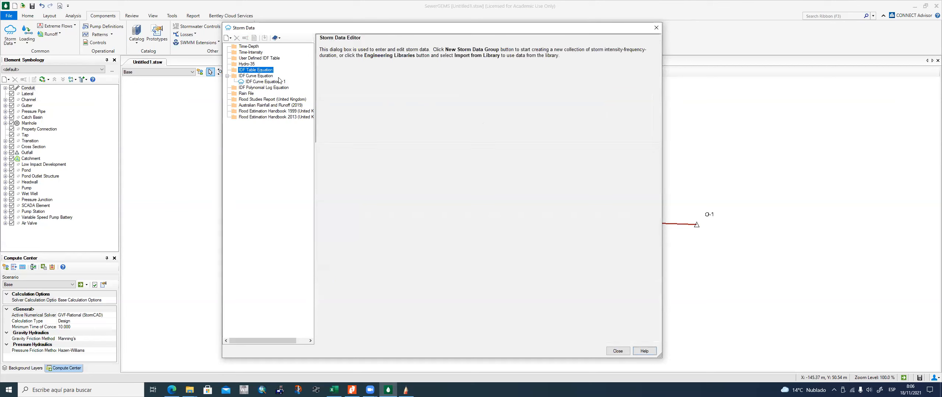
right_click(256, 71)
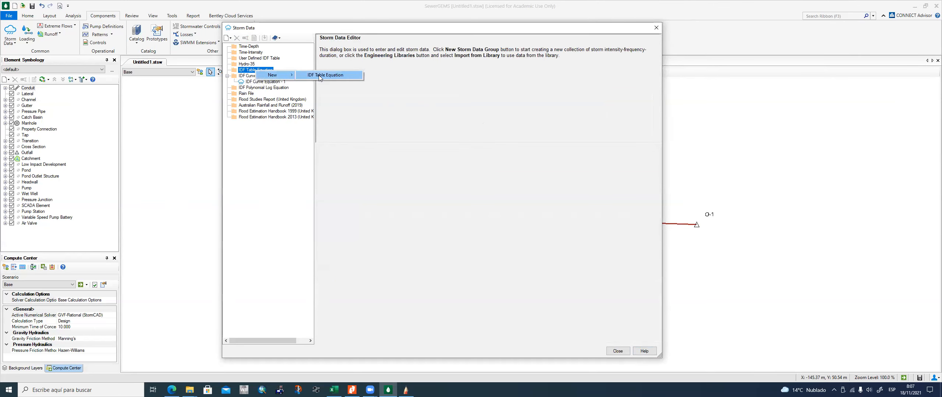
click(324, 76)
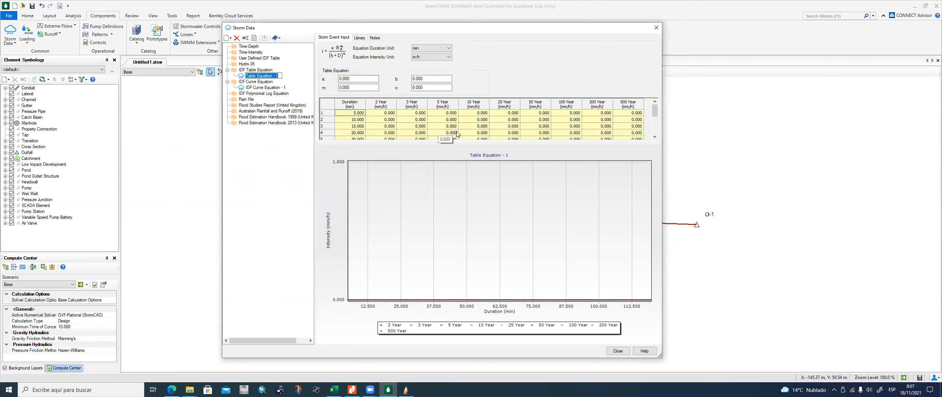
click(262, 70)
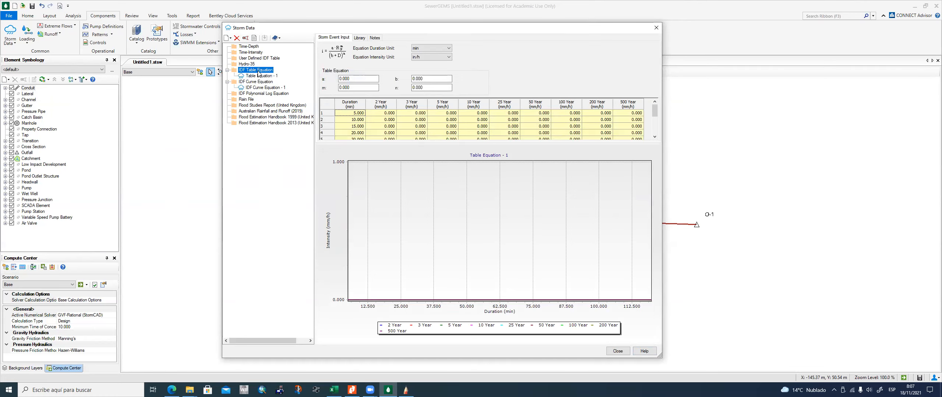
click(263, 76)
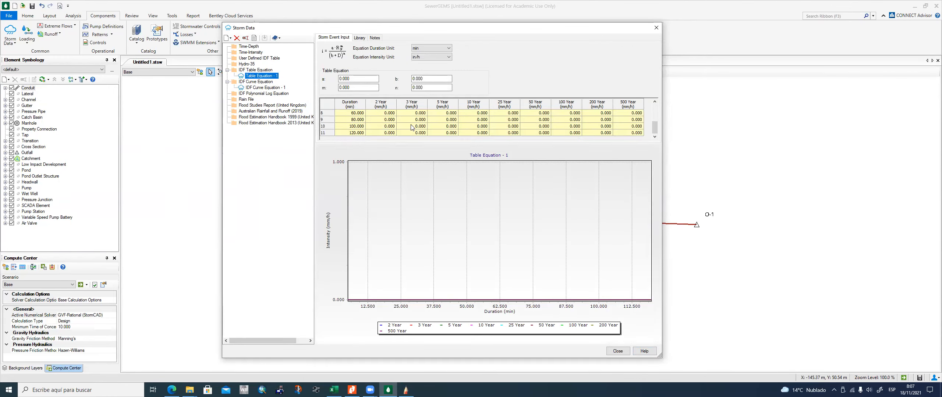
Step: Delete the new entry under IDF Table Equation
right_click(267, 76)
click(280, 88)
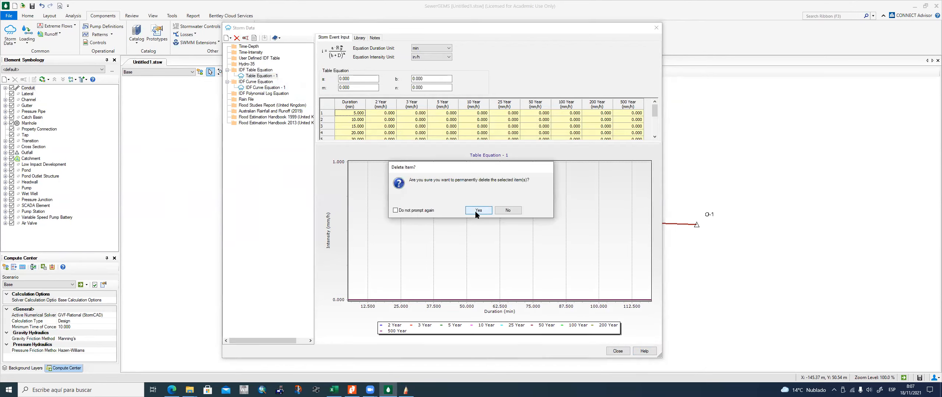
click(478, 210)
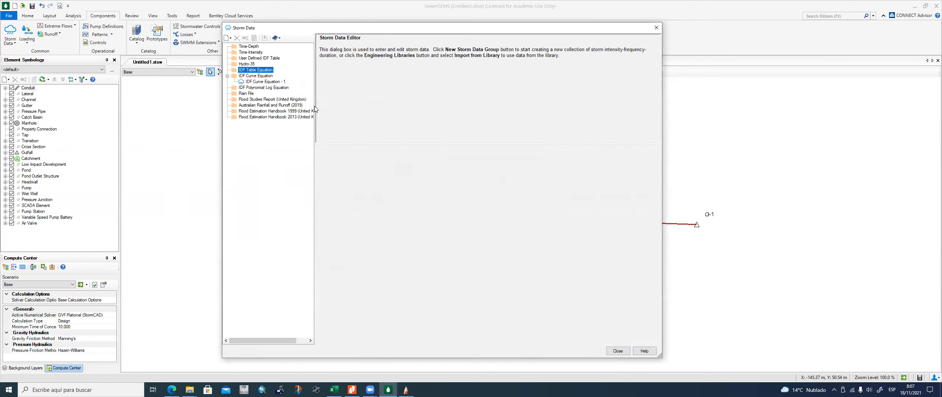
Step: Look over the IDF Polynomial Log, IDF Curve and IDF Table Equation storm data categories
click(270, 81)
click(267, 88)
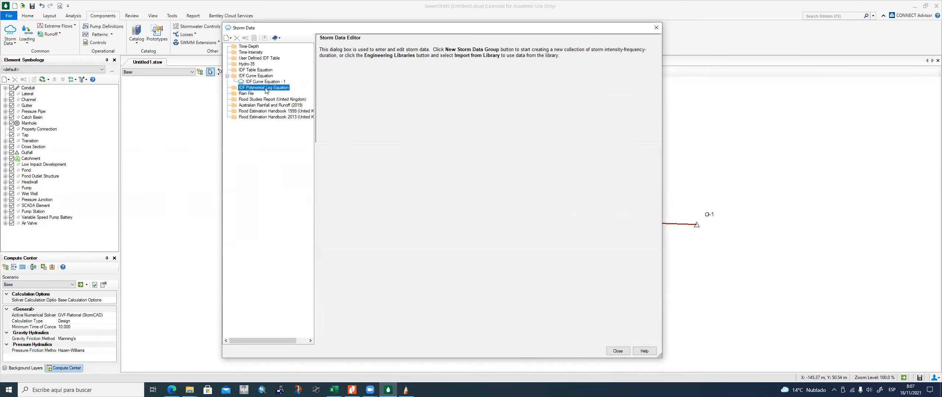
click(263, 83)
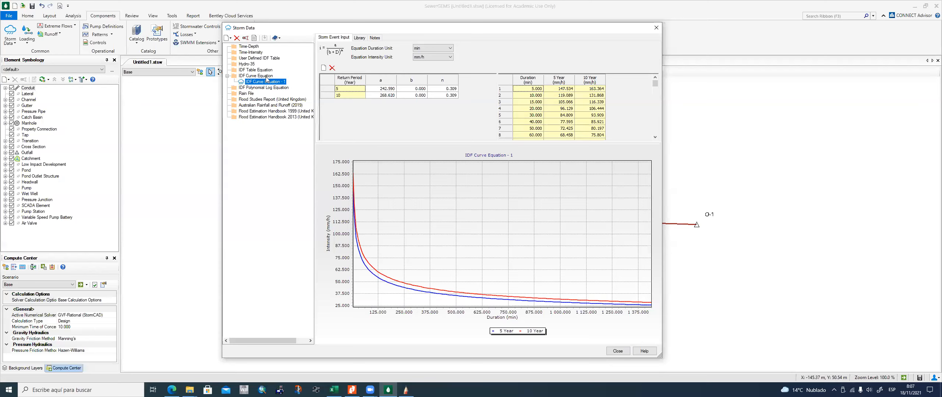
click(256, 70)
right_click(257, 71)
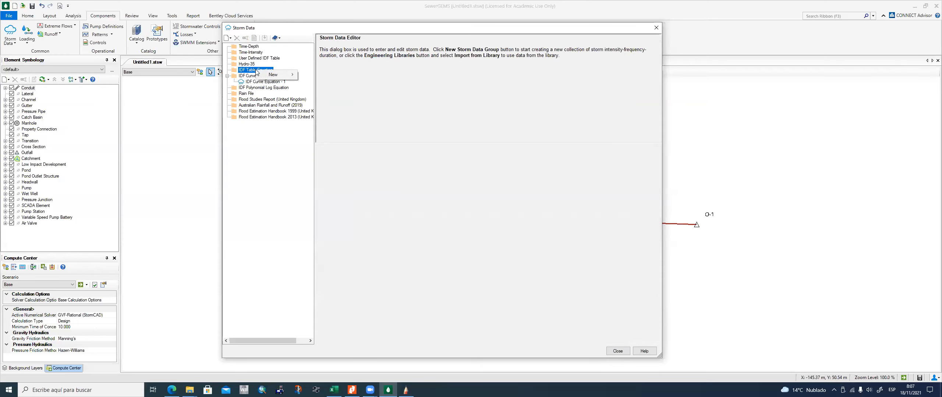
Step: Create a Time-Intensity storm entry, view its options for adding return events, and delete the entry
click(251, 53)
right_click(251, 54)
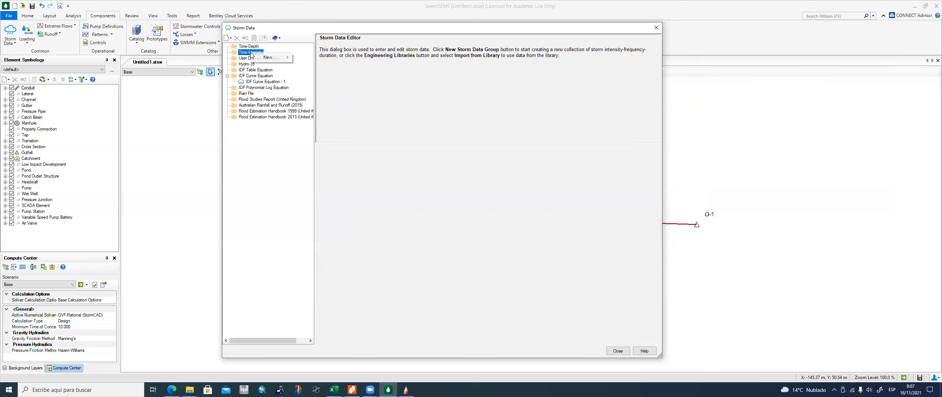
mouse_move(268, 58)
click(323, 58)
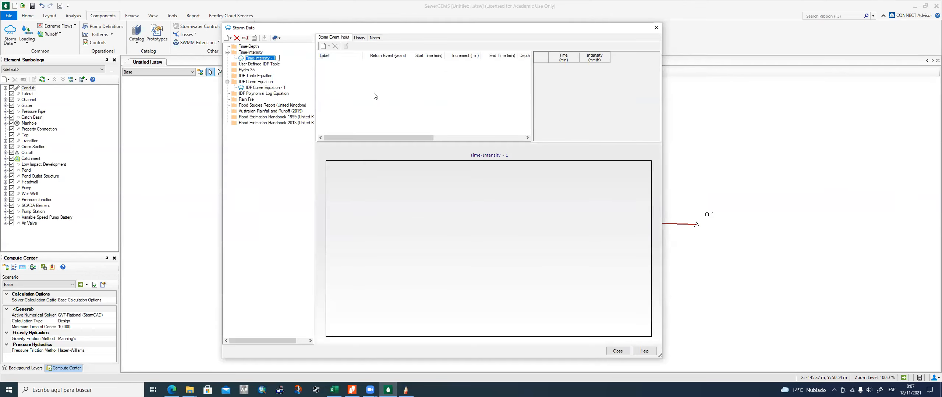
click(328, 47)
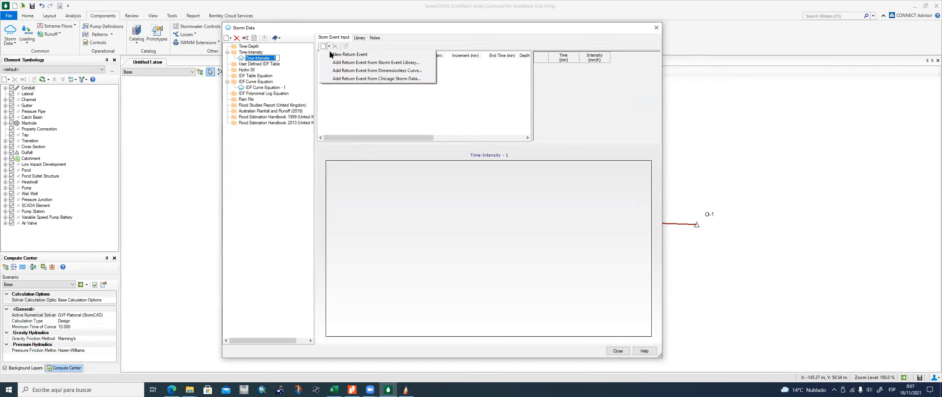
click(259, 58)
click(236, 38)
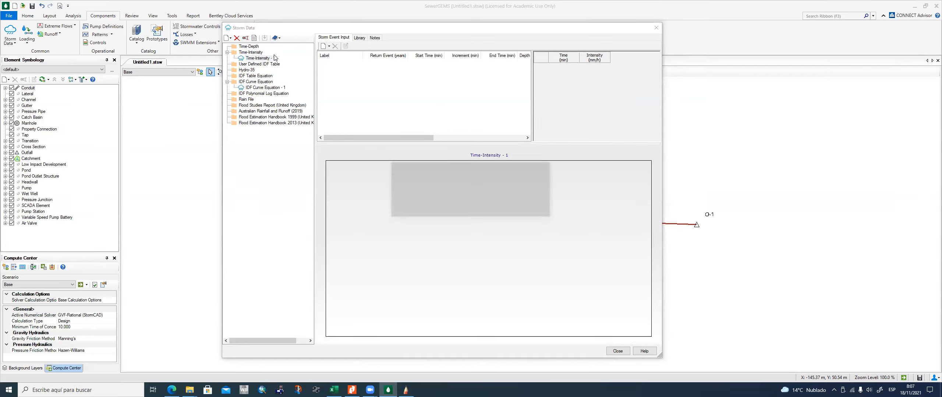
click(478, 210)
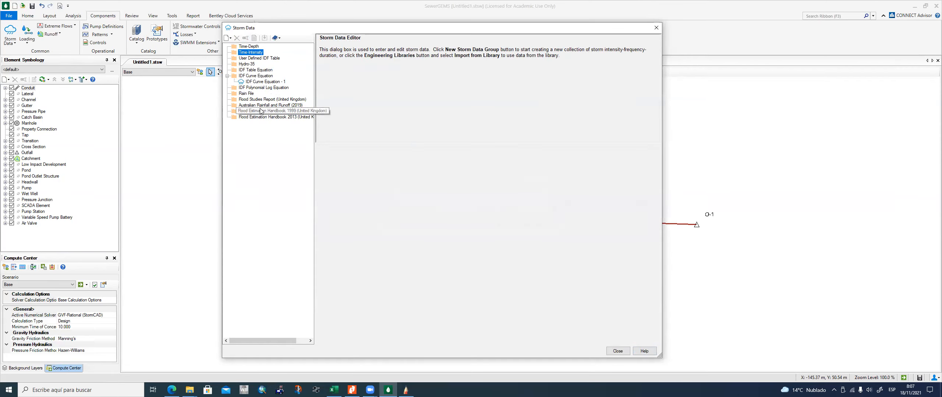
Step: Create a new storm data entry of the IDF Table Equation type
click(252, 70)
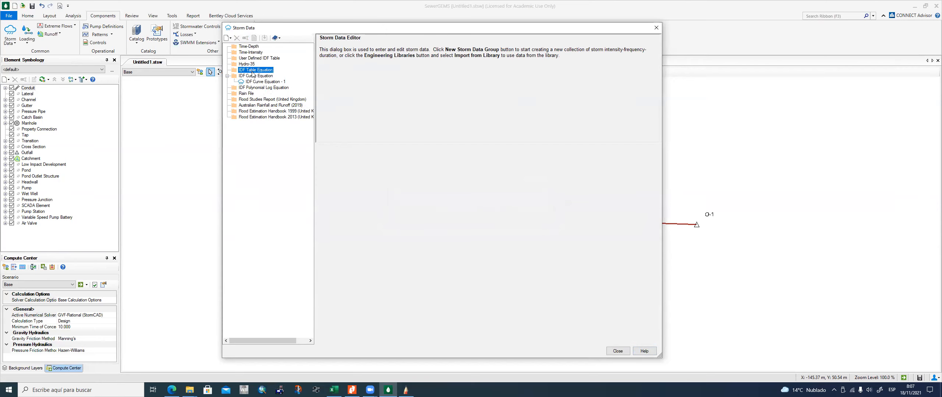
click(257, 81)
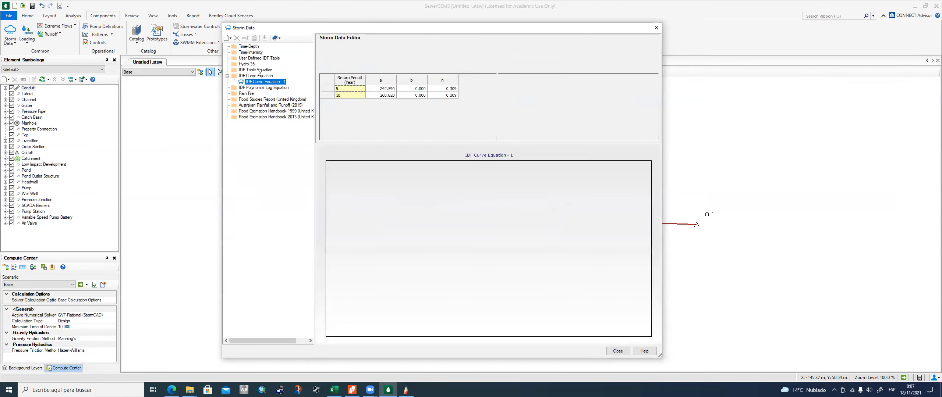
right_click(258, 70)
mouse_move(286, 76)
click(325, 76)
Step: Examine the table equation's formula, its a, b, m and n coefficients, and the intensity table by duration and return period
scroll(426, 117, down, 2)
scroll(426, 118, up, 2)
scroll(426, 118, down, 1)
scroll(426, 120, up, 1)
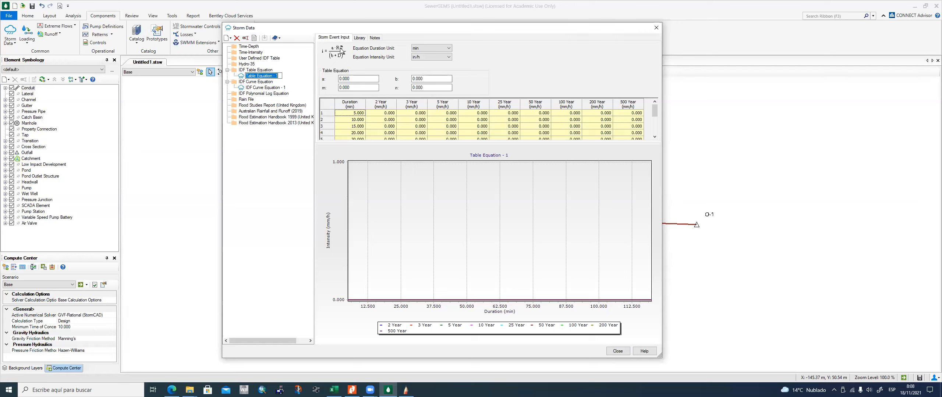
click(356, 78)
key(Tab)
key(Tab)
key(Tab)
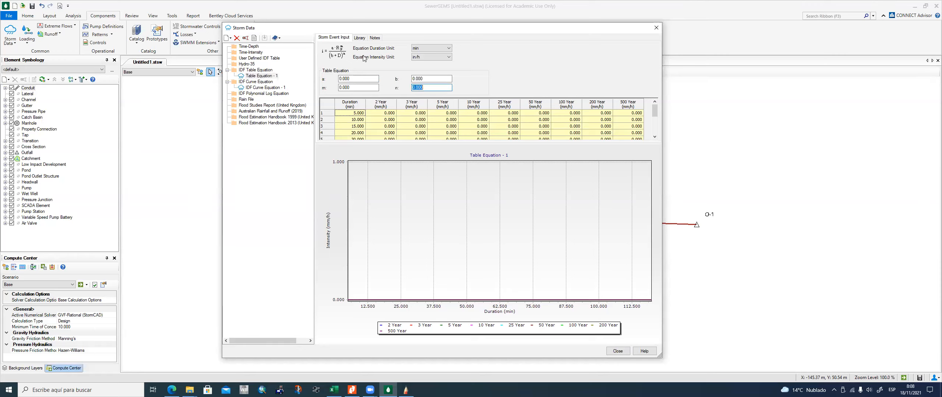
mouse_move(655, 113)
mouse_down()
mouse_move(655, 126)
mouse_move(655, 109)
mouse_up()
Step: Clear the name of the new entry under IDF Table Equation
click(263, 79)
right_click(267, 76)
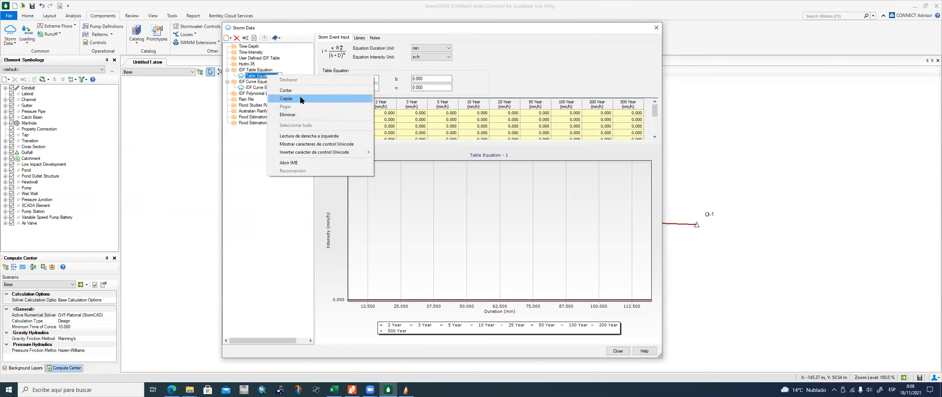
click(305, 117)
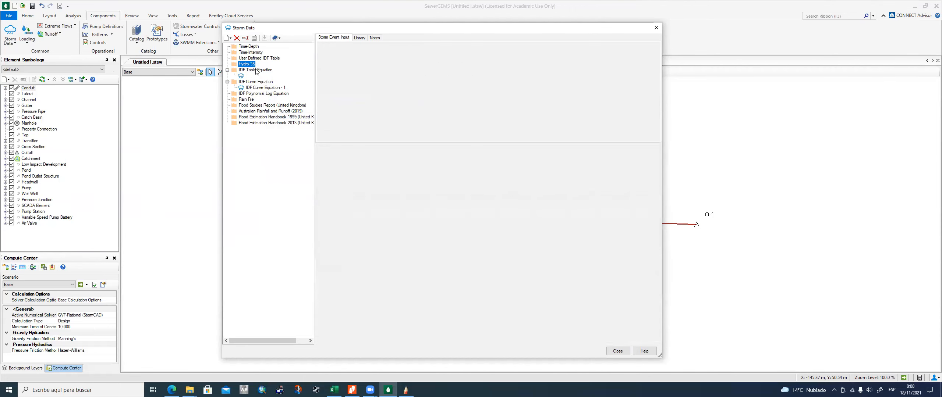
Step: Delete the unnamed storm data entry under IDF Table Equation
click(250, 77)
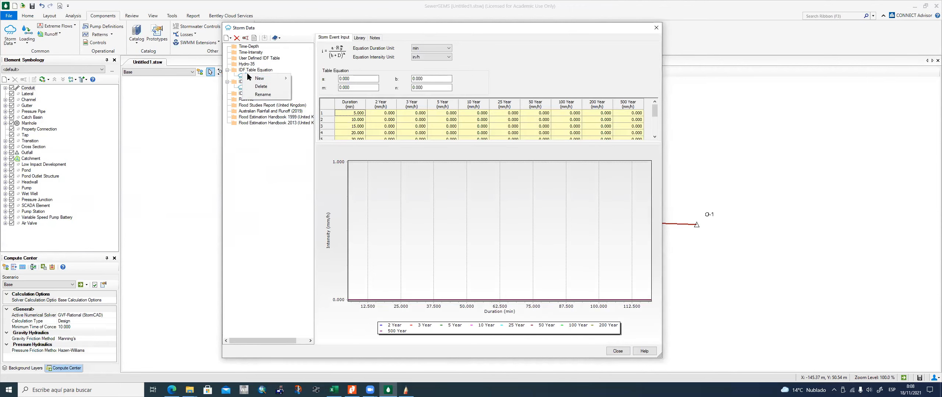
click(236, 38)
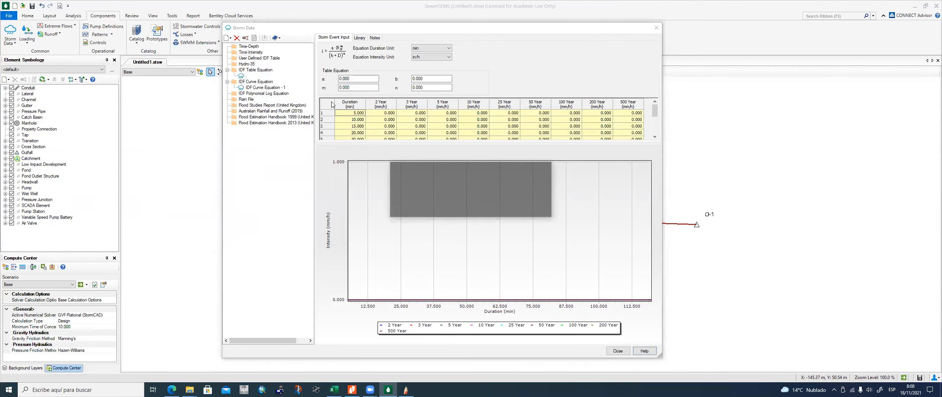
click(479, 210)
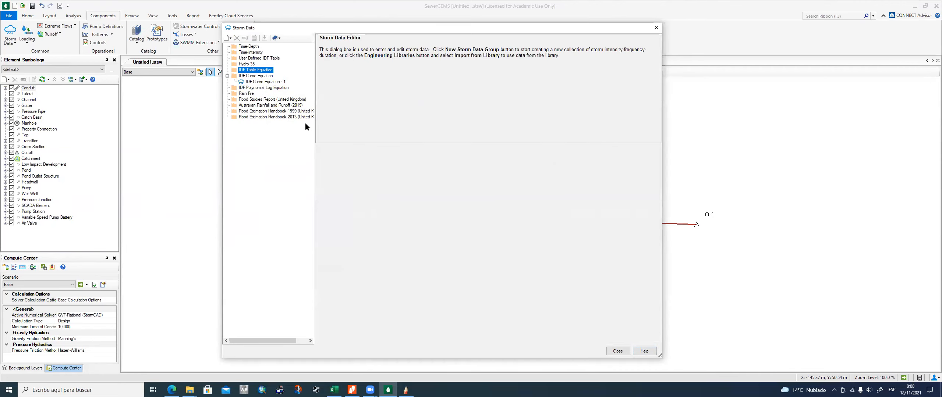
Step: Review the return periods, coefficients and curves of IDF Curve Equation - 1, and close the storm data editor
click(276, 82)
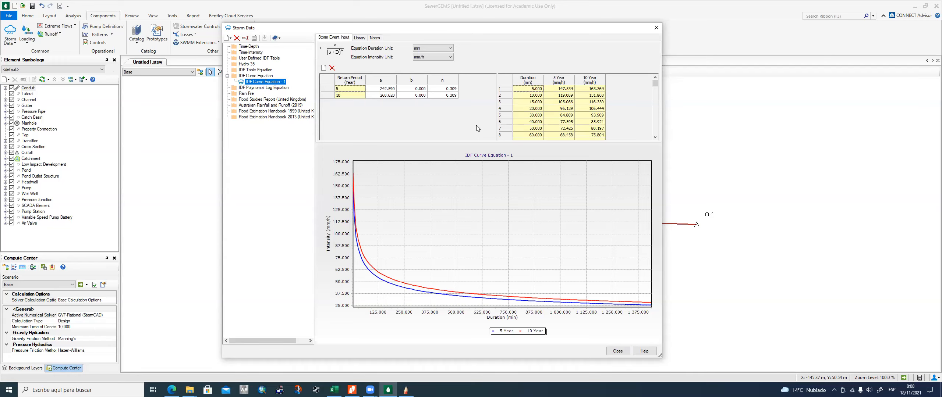
click(621, 352)
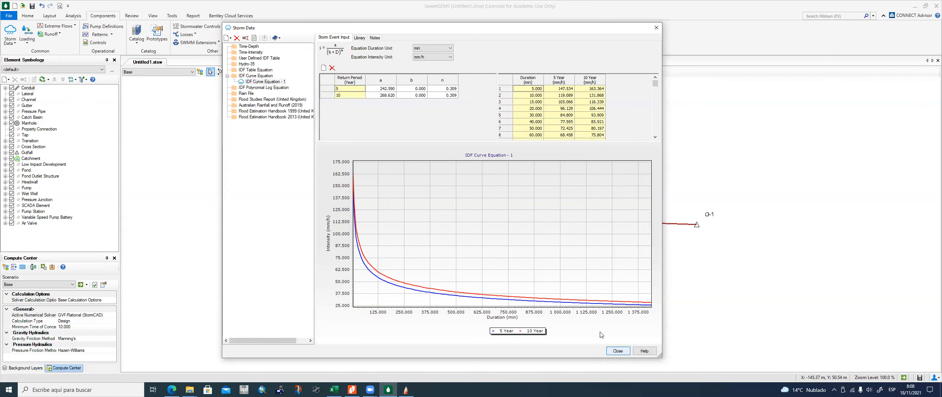
click(426, 170)
scroll(554, 201, down, 2)
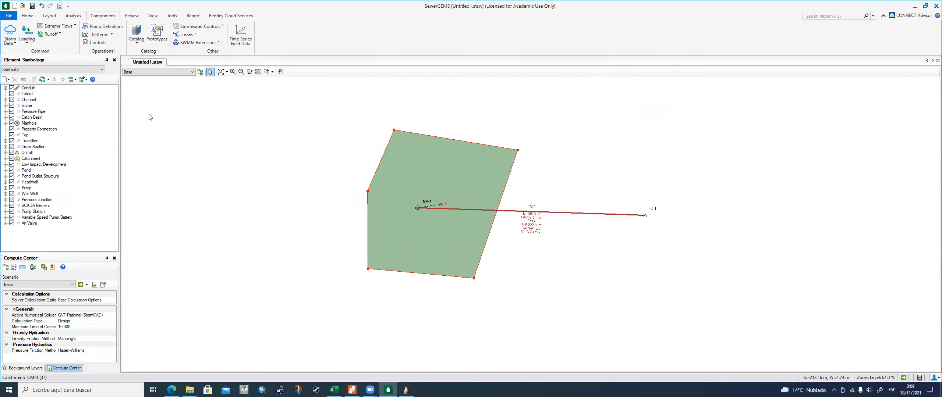
Step: Create a new hydraulic model with change tracking enabled
click(15, 6)
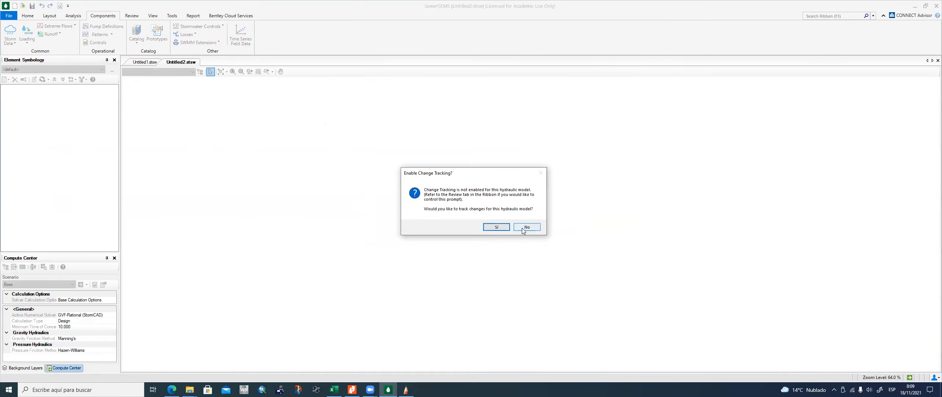
click(502, 228)
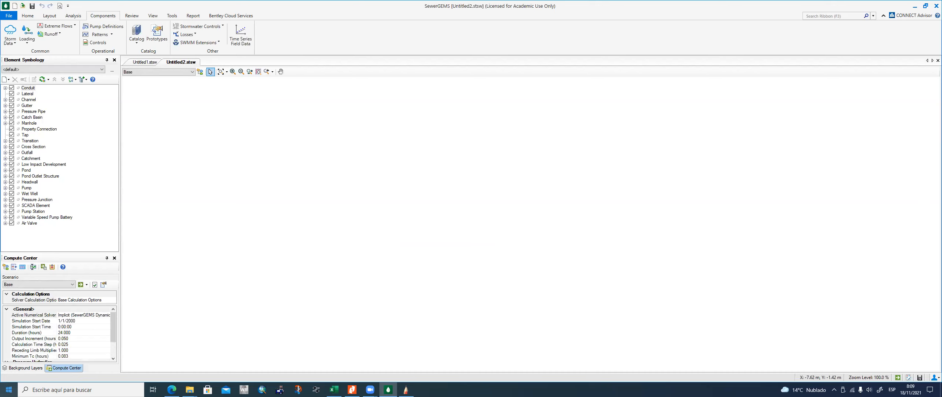
Step: Add the image NVII-B1c-E2.tif from the NAMBACOLA JPG folder as a background layer, keeping its default image properties
click(21, 368)
click(9, 267)
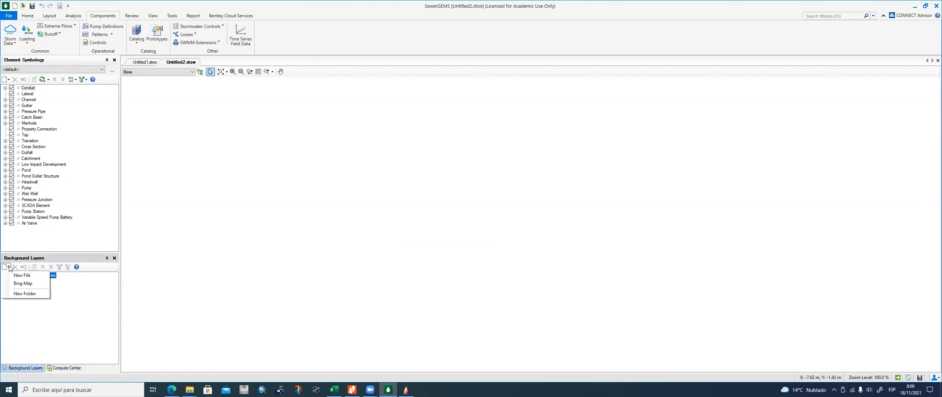
click(22, 274)
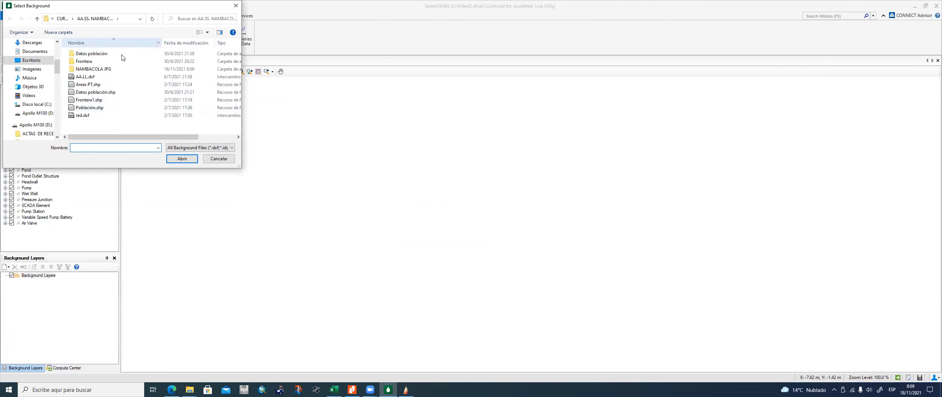
double_click(111, 69)
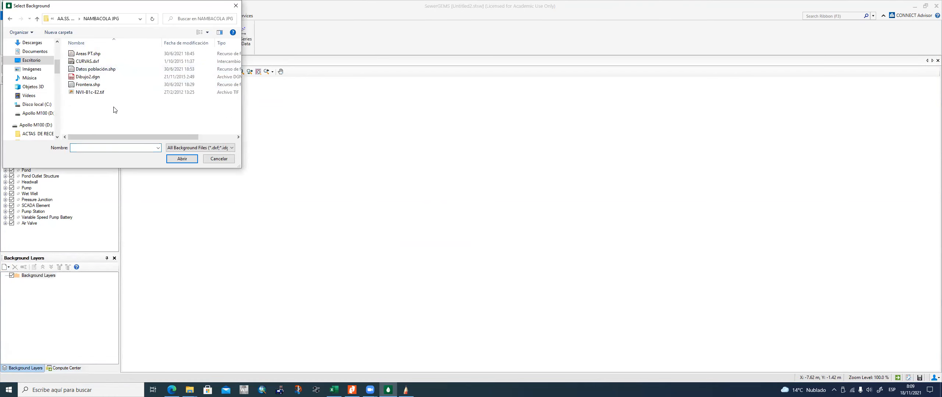
click(88, 92)
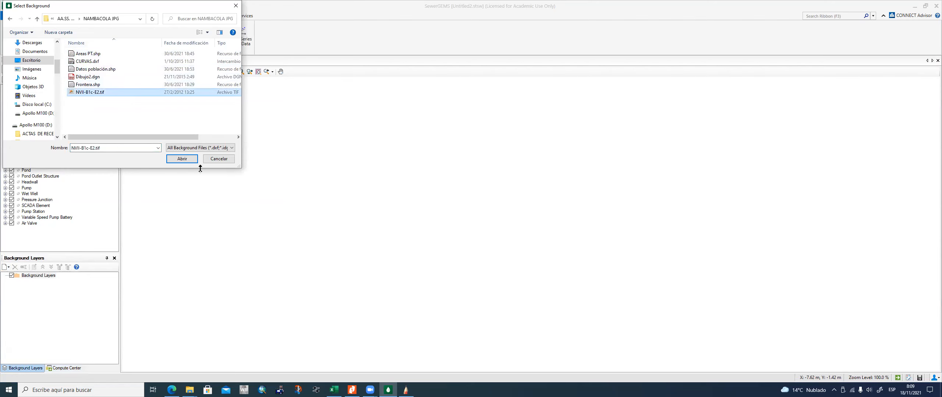
click(188, 159)
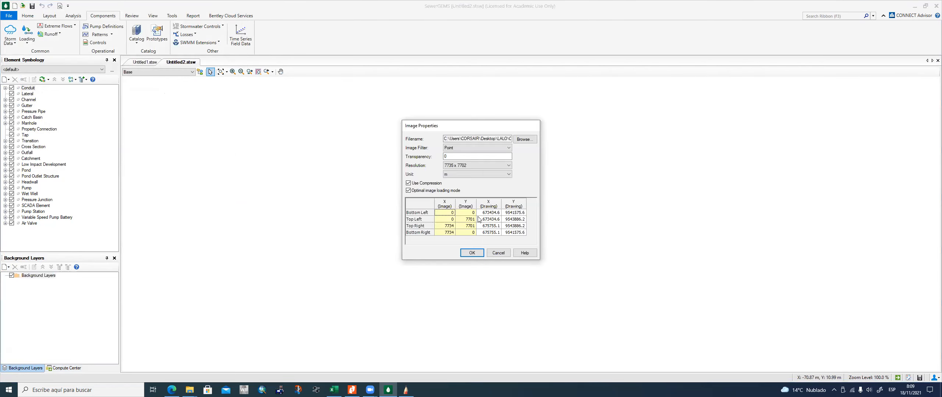
click(473, 254)
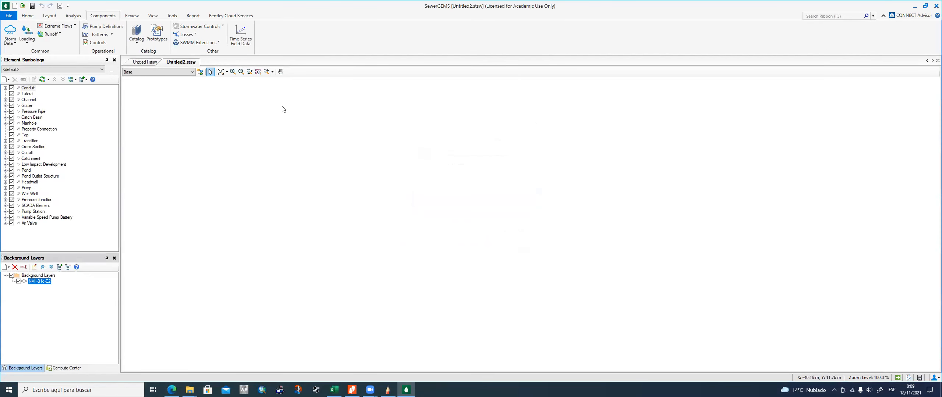
Step: Examine the full extent of the aerial image, and inspect the town's street blocks around the central plaza up close
click(220, 72)
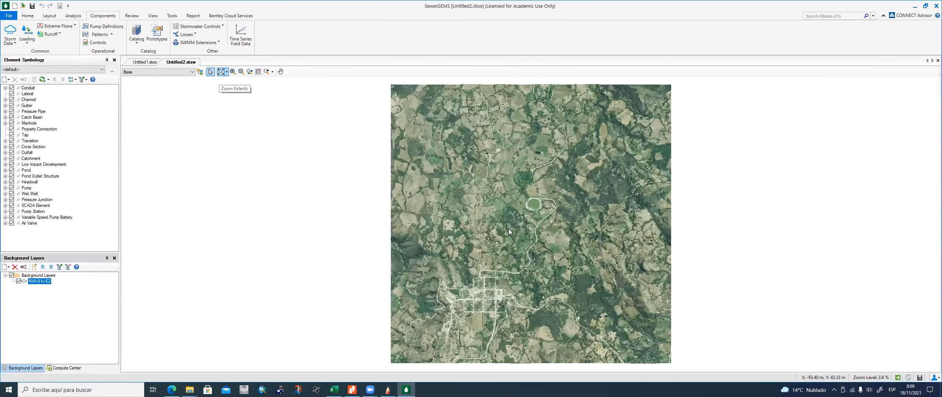
scroll(480, 284, up, 4)
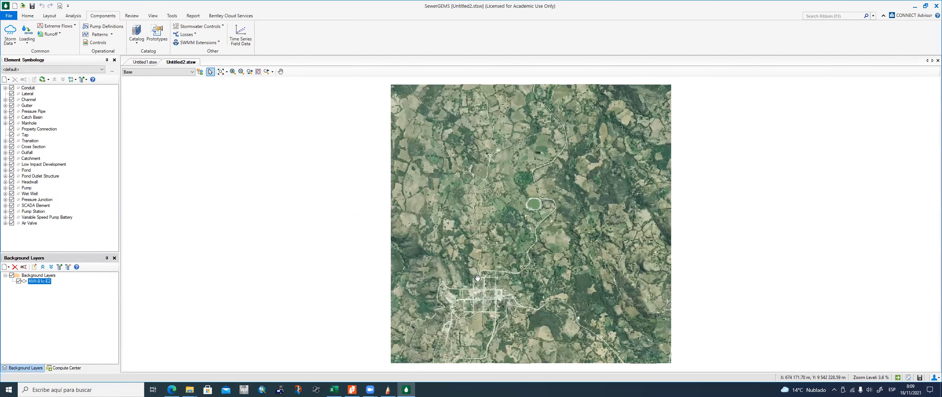
scroll(470, 250, up, 4)
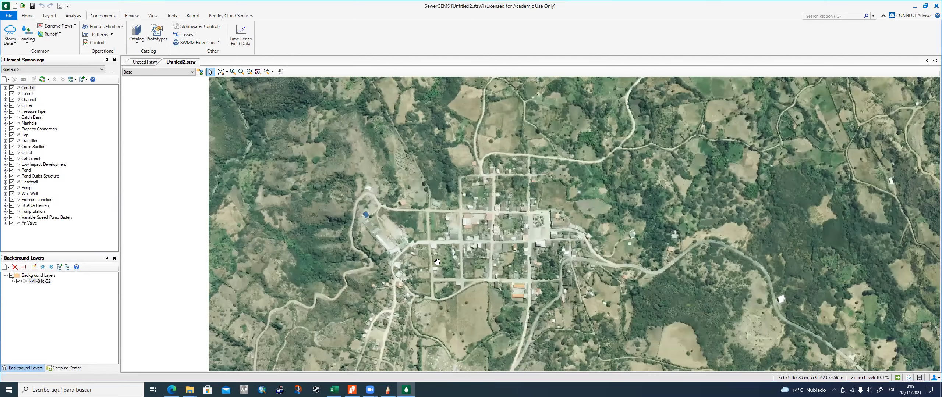
scroll(445, 269, up, 4)
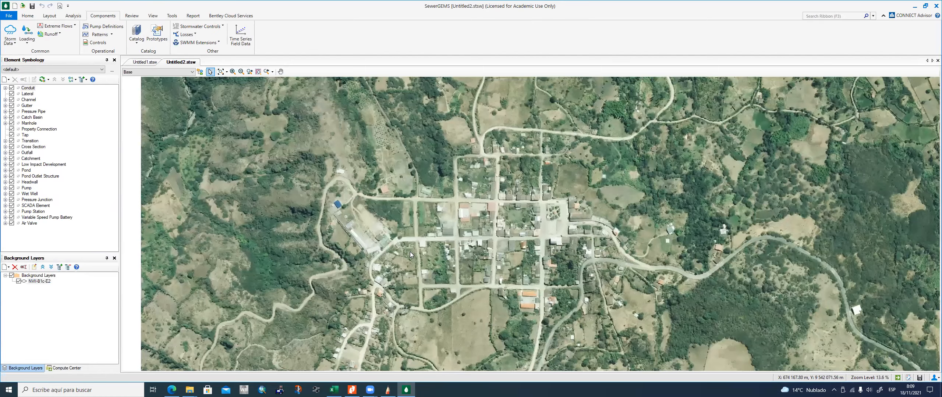
scroll(411, 254, up, 3)
scroll(410, 252, up, 2)
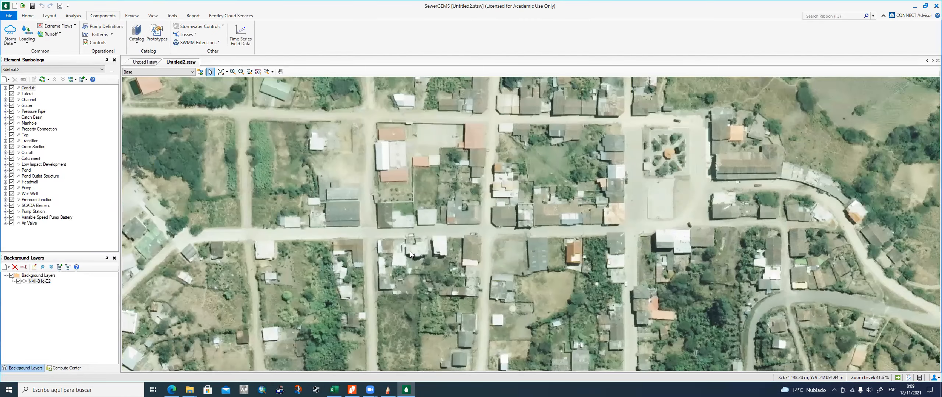
scroll(410, 252, down, 1)
drag(412, 215, 456, 162)
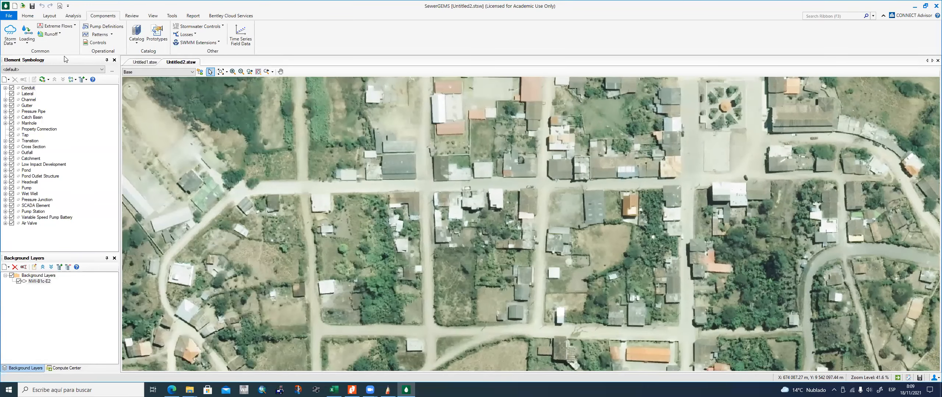
drag(203, 111, 112, 143)
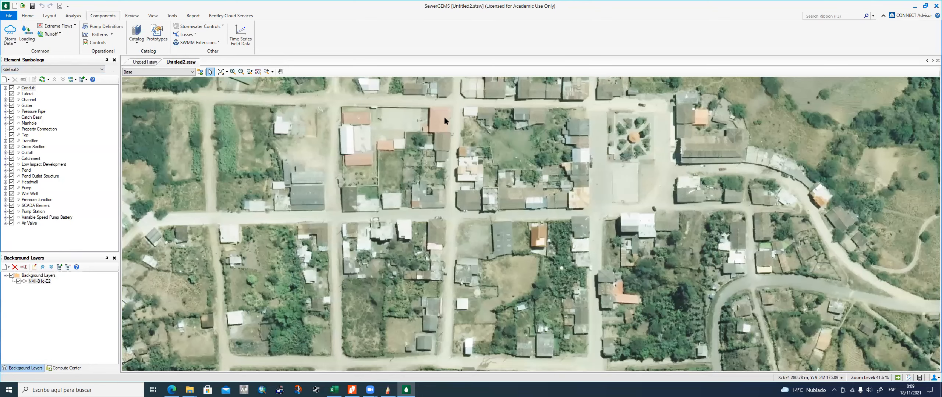
drag(395, 192, 383, 215)
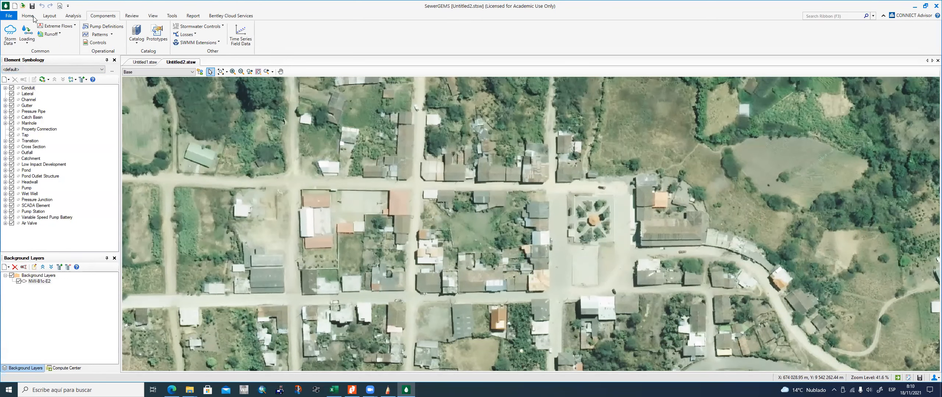
Step: Draw a conduit with manholes at both ends along the street block that ends at the plaza's upper corner
click(49, 16)
click(39, 30)
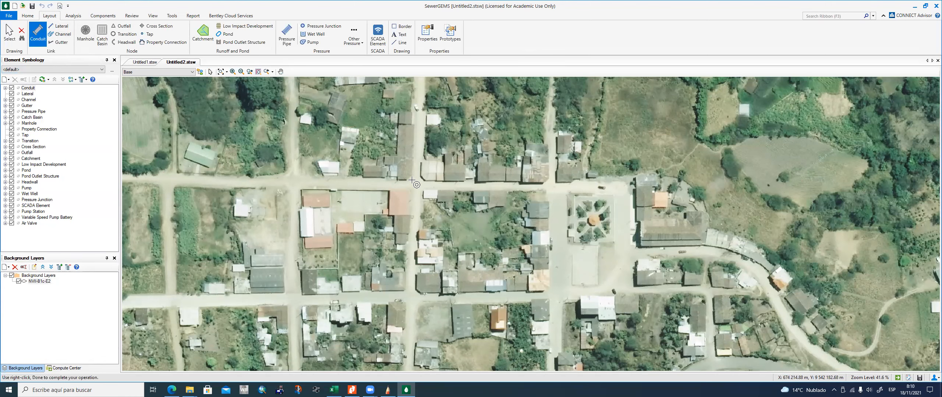
scroll(414, 182, up, 2)
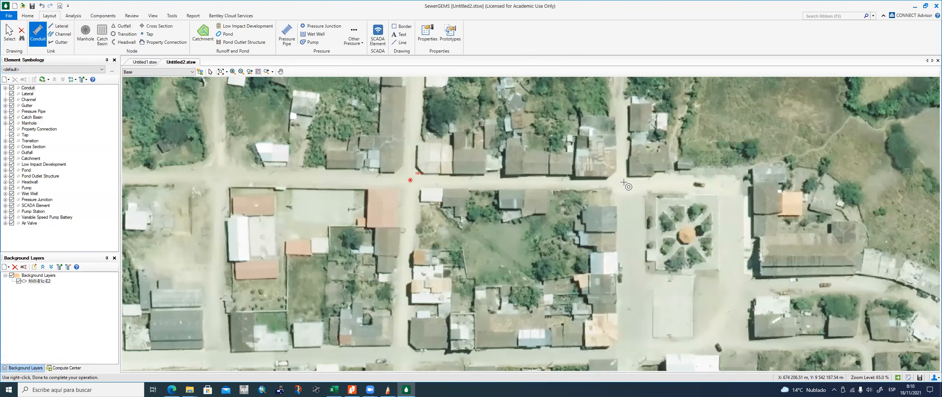
click(623, 183)
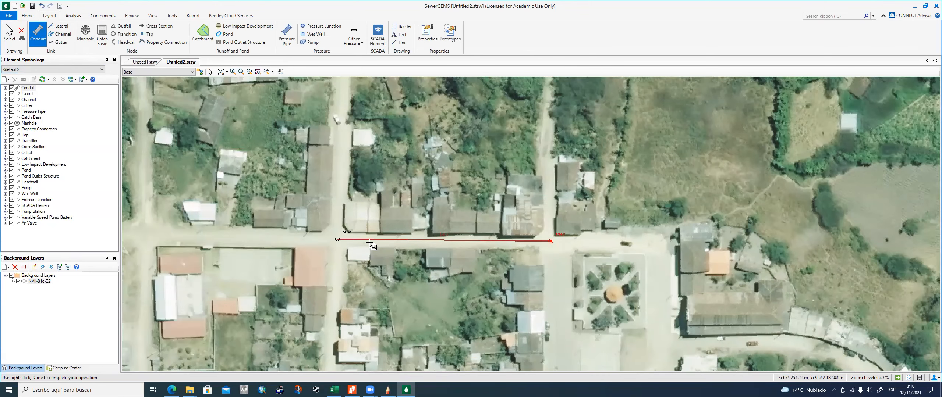
Step: Draw a trapezoidal catchment over the houses above the conduit, using the two manholes as its base corners
click(203, 33)
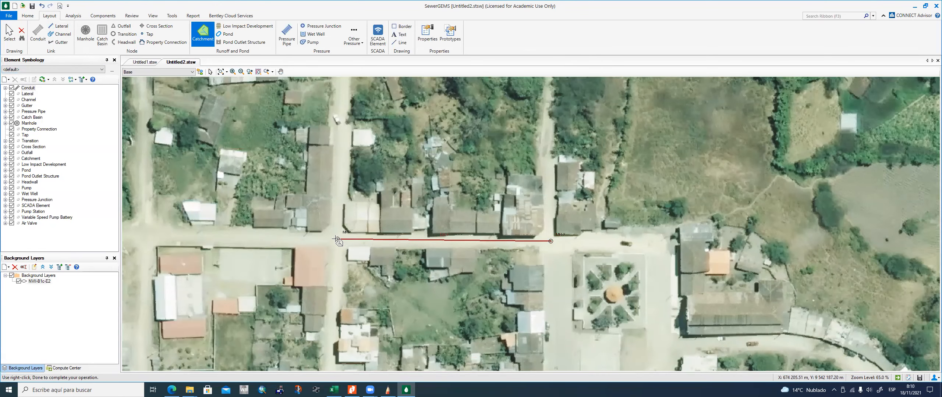
click(337, 239)
scroll(382, 170, down, 1)
click(388, 168)
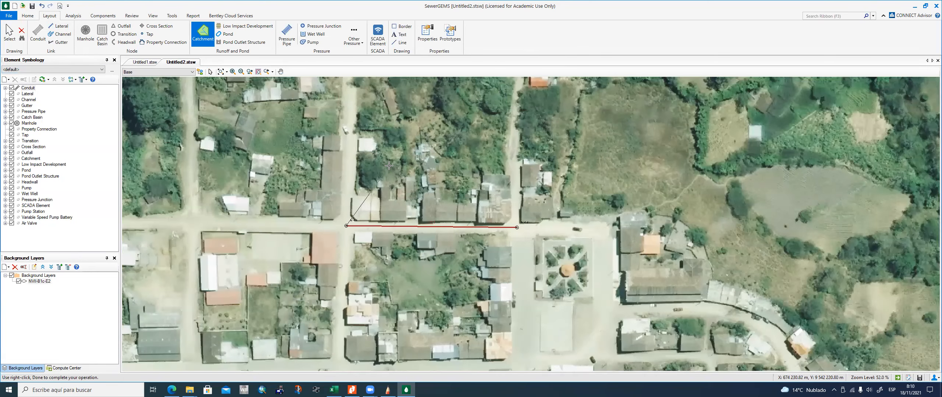
click(470, 167)
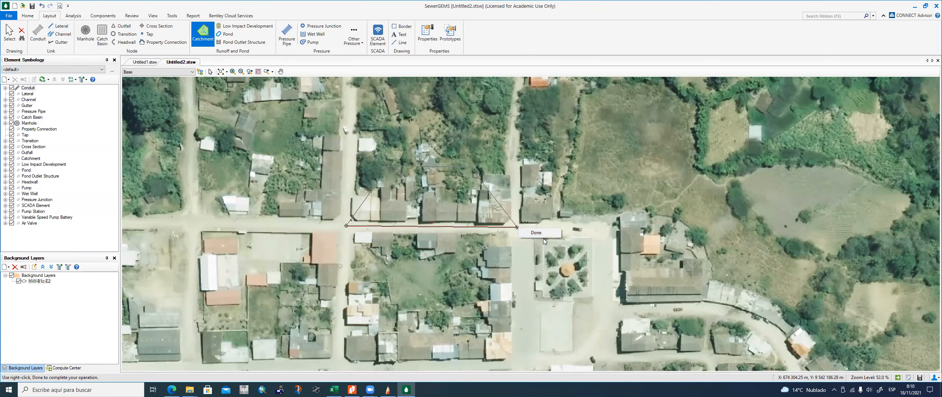
click(544, 235)
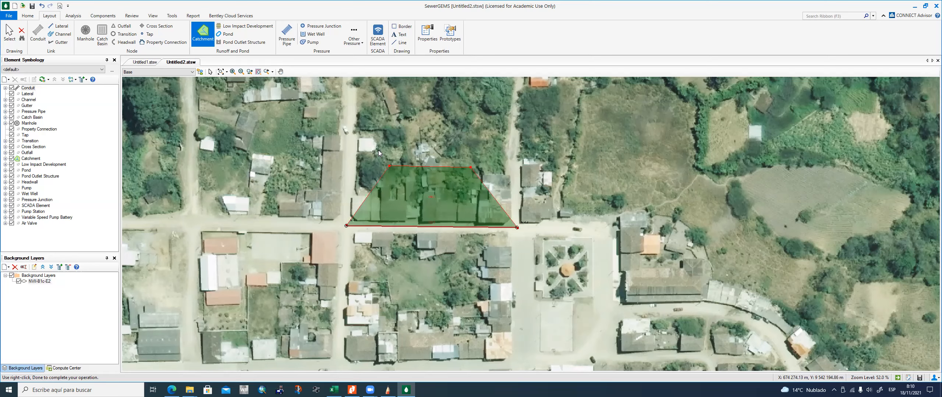
scroll(380, 154, up, 2)
key(Escape)
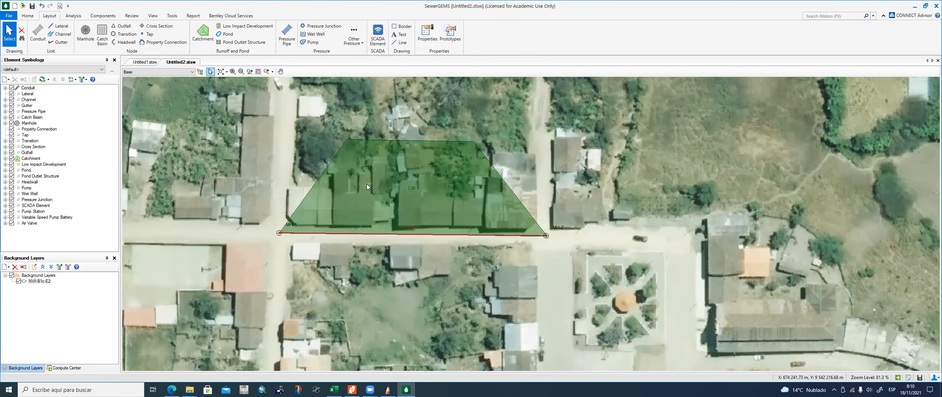
Step: Select the new catchment and examine its extent relative to the conduit and the two manholes
click(354, 202)
scroll(331, 223, up, 1)
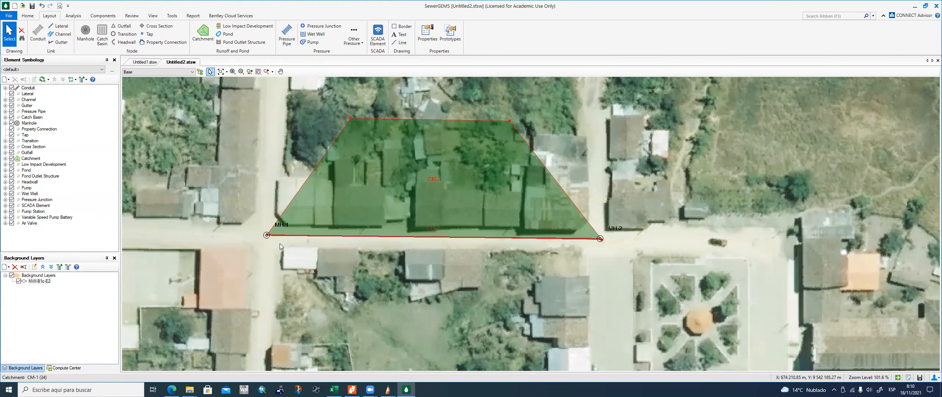
scroll(279, 243, down, 1)
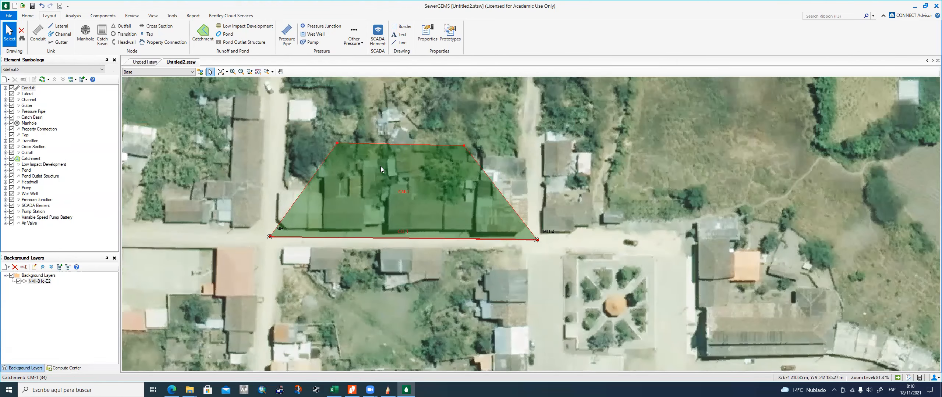
scroll(380, 169, down, 1)
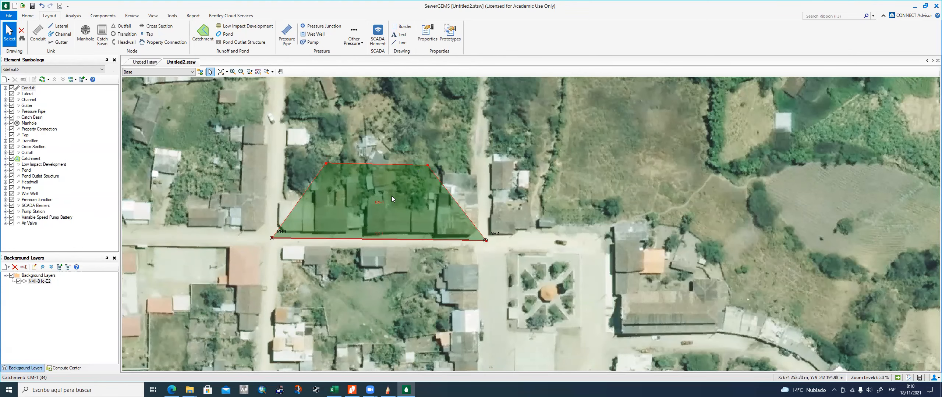
scroll(373, 188, down, 1)
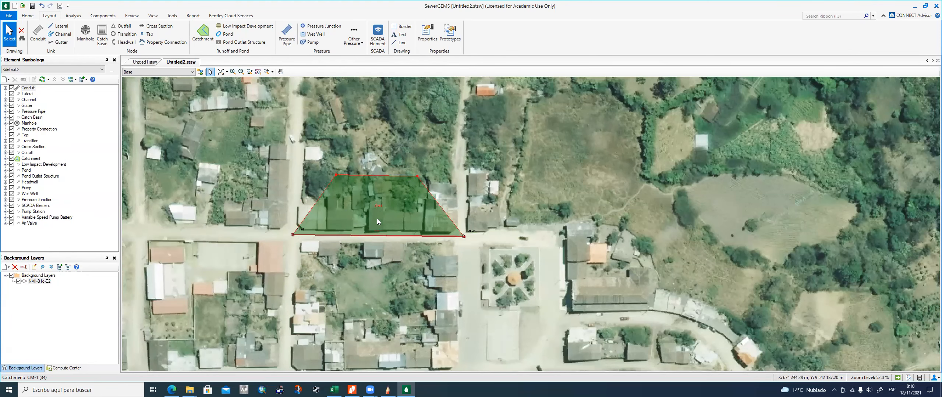
scroll(377, 218, up, 1)
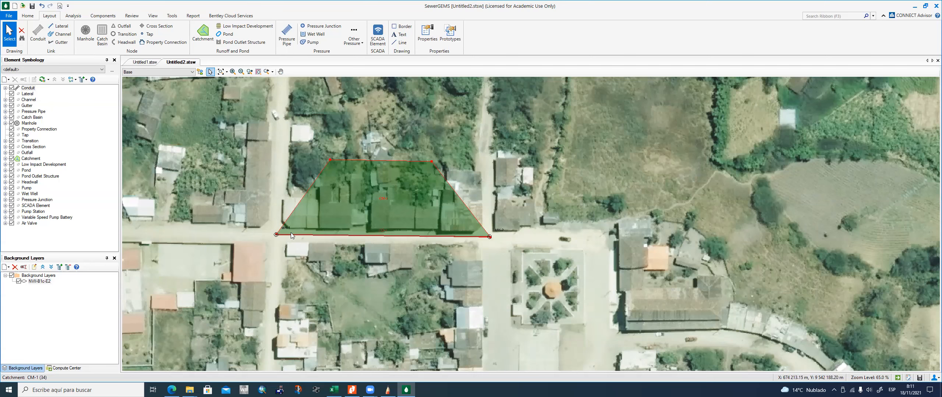
Step: Draw a second trapezoidal catchment over the houses below the conduit, using the two manholes as its upper corners
scroll(292, 236, up, 1)
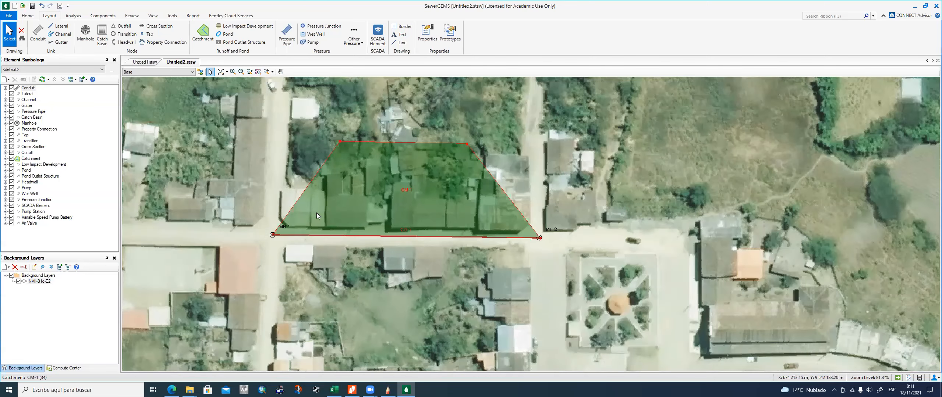
scroll(382, 217, up, 1)
scroll(347, 213, down, 1)
scroll(469, 232, down, 1)
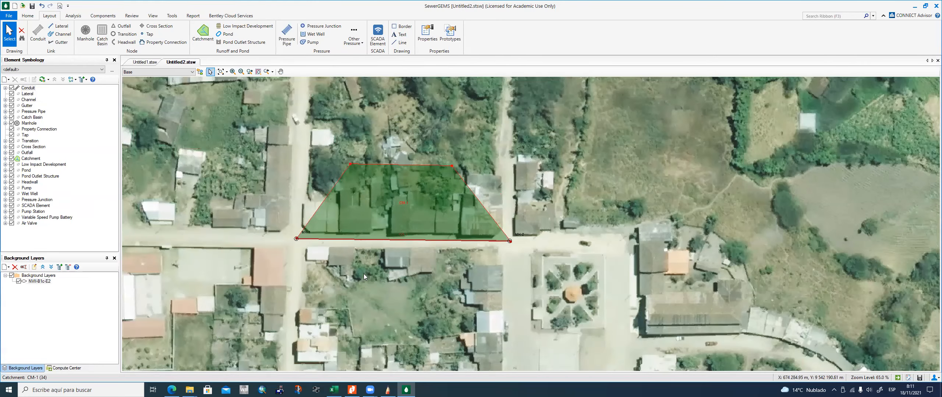
scroll(363, 277, down, 1)
click(198, 39)
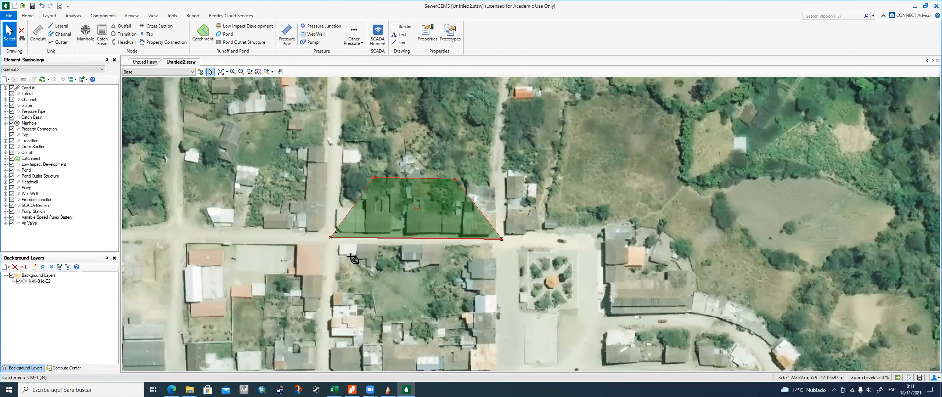
scroll(338, 252, up, 1)
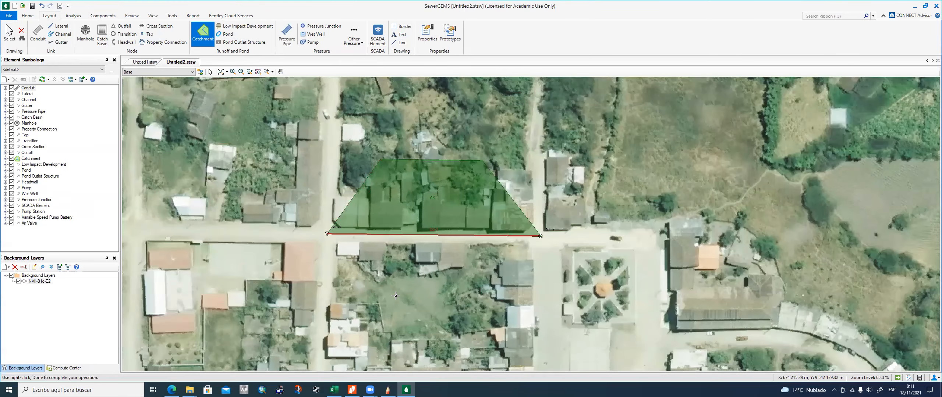
scroll(339, 252, up, 1)
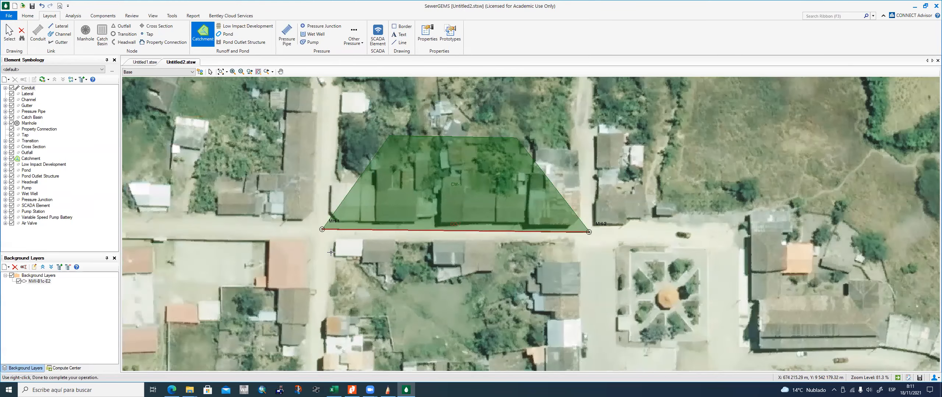
scroll(330, 252, down, 1)
click(331, 253)
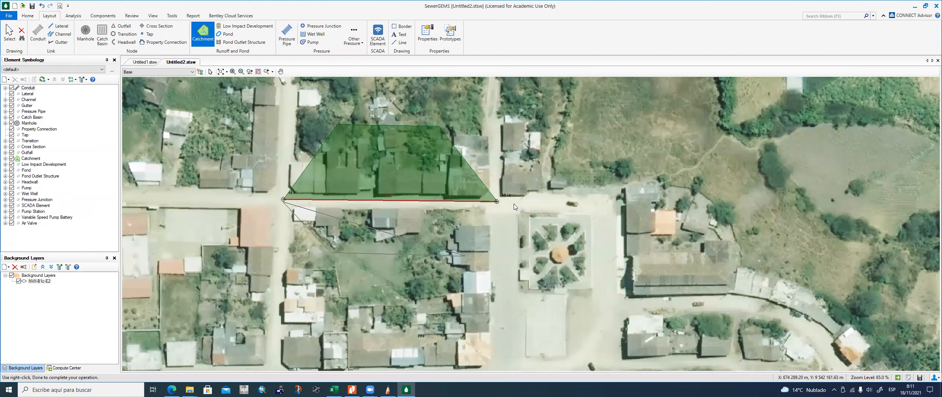
right_click(389, 208)
click(375, 228)
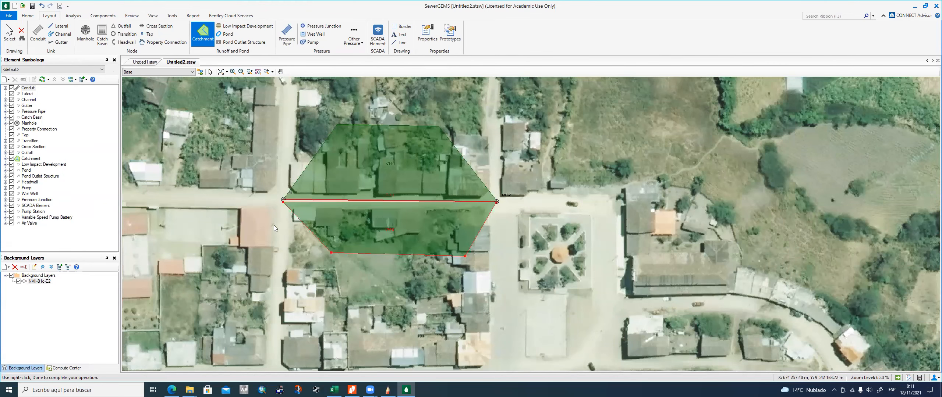
scroll(388, 210, up, 2)
key(Escape)
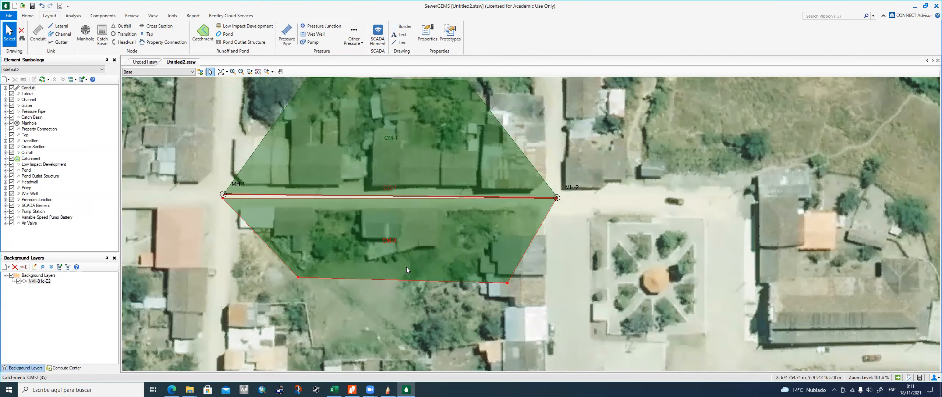
Step: Move the two outer corners of the lower catchment slightly farther down from the conduit to level its bottom edge
scroll(389, 273, down, 1)
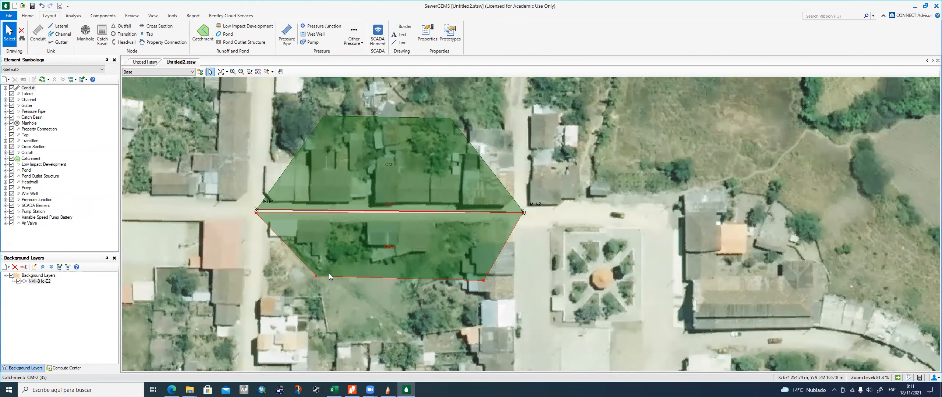
scroll(331, 277, down, 1)
drag(331, 283, 331, 283)
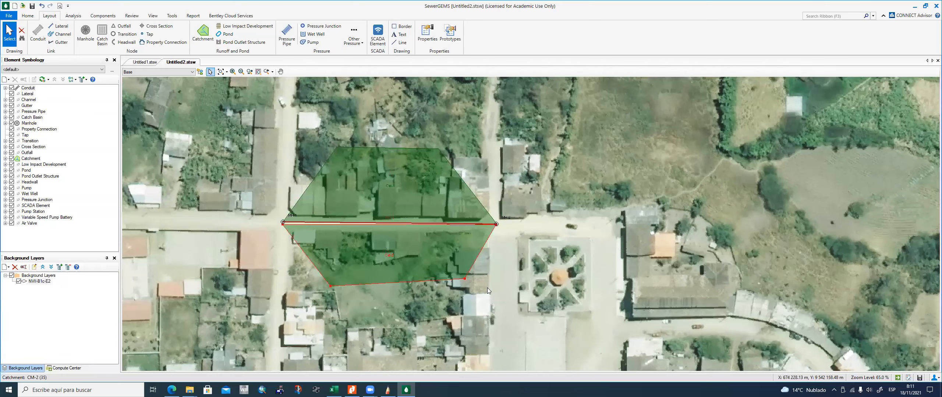
drag(465, 279, 460, 284)
Step: Set the lower catchment's outflow element to manhole MH-1, picked from the drawing
click(374, 259)
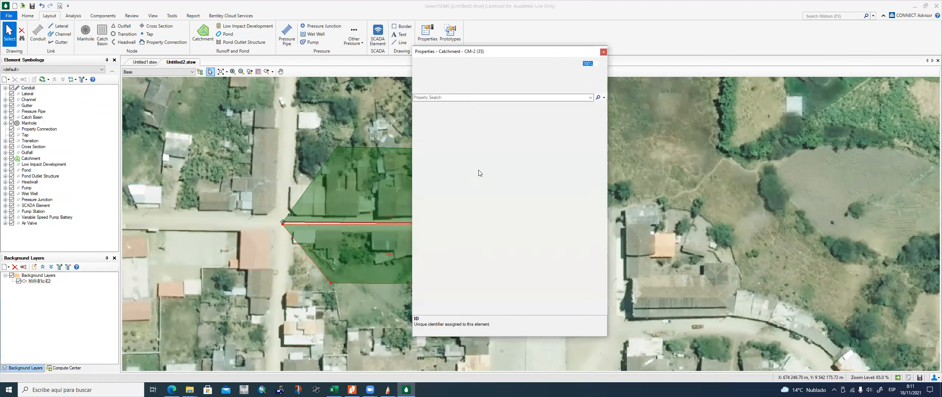
double_click(402, 259)
click(530, 189)
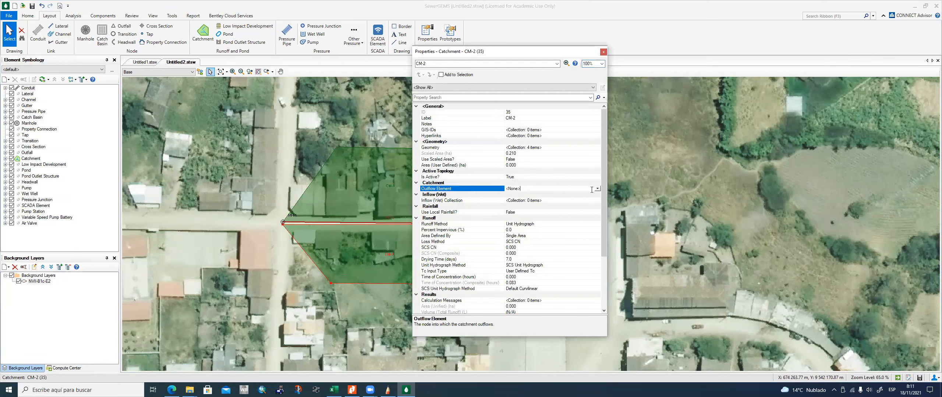
click(531, 189)
click(533, 195)
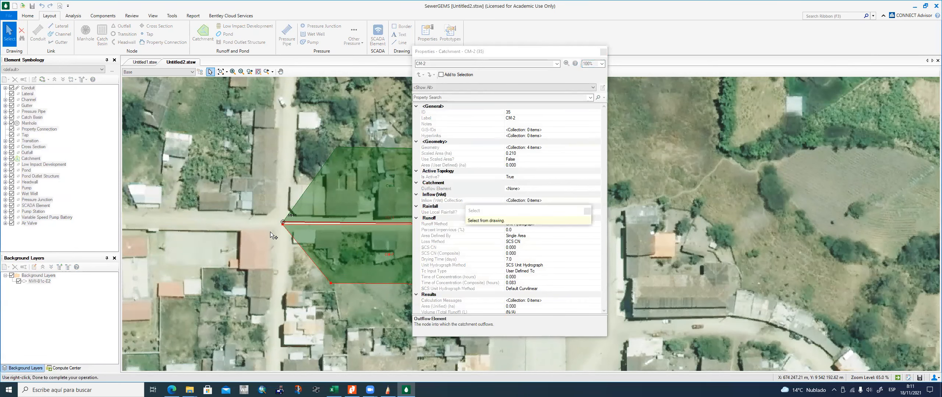
click(282, 222)
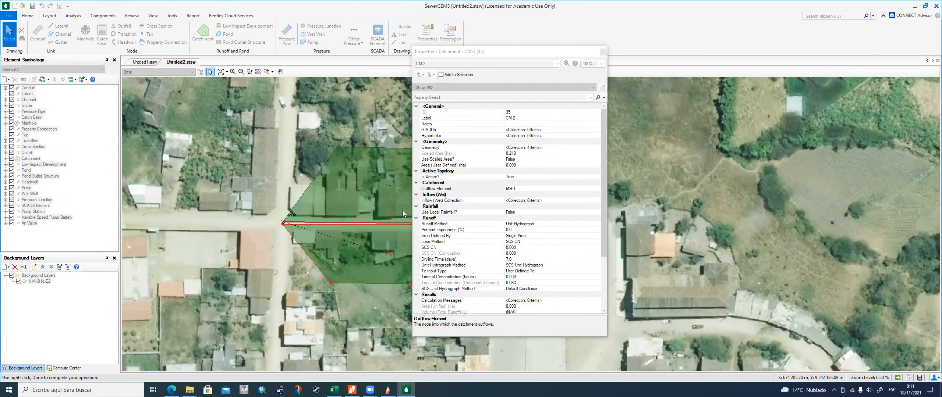
click(378, 199)
click(539, 189)
click(596, 189)
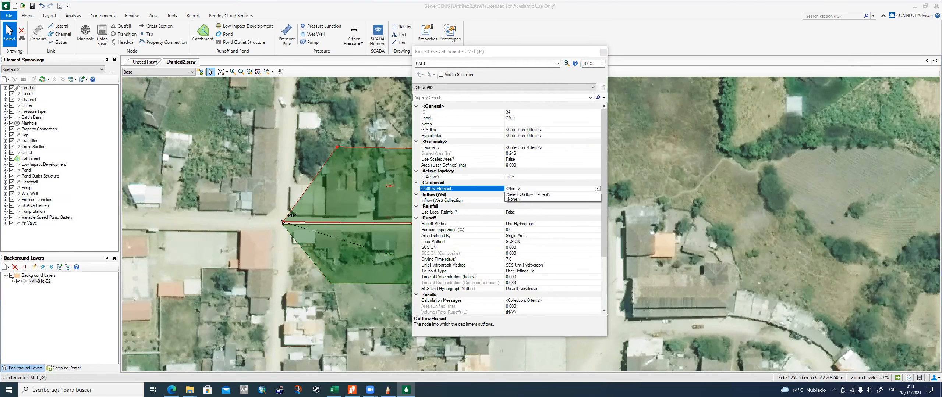
click(541, 195)
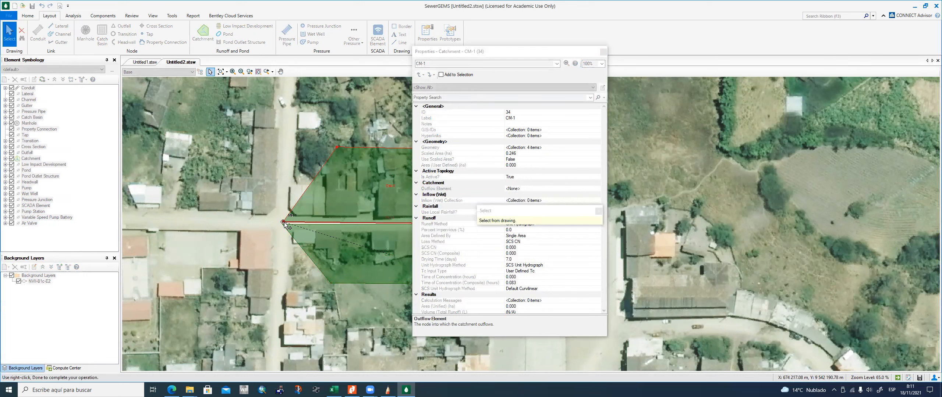
click(532, 197)
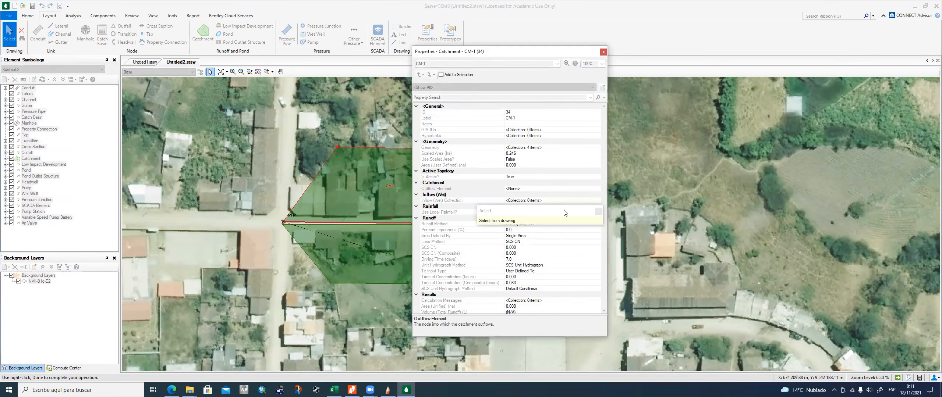
click(598, 212)
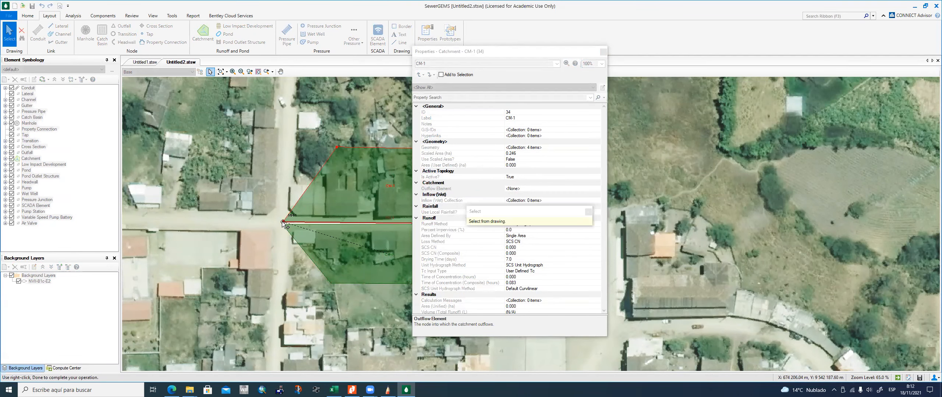
drag(514, 51, 457, 215)
click(453, 219)
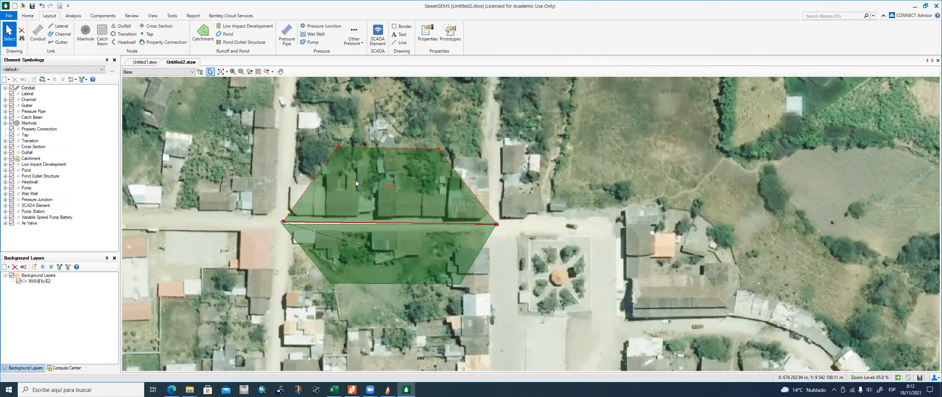
Step: Assign manhole MH-1 as the outflow element of the upper catchment CM-1 and close its properties
scroll(325, 157, up, 2)
scroll(326, 157, up, 1)
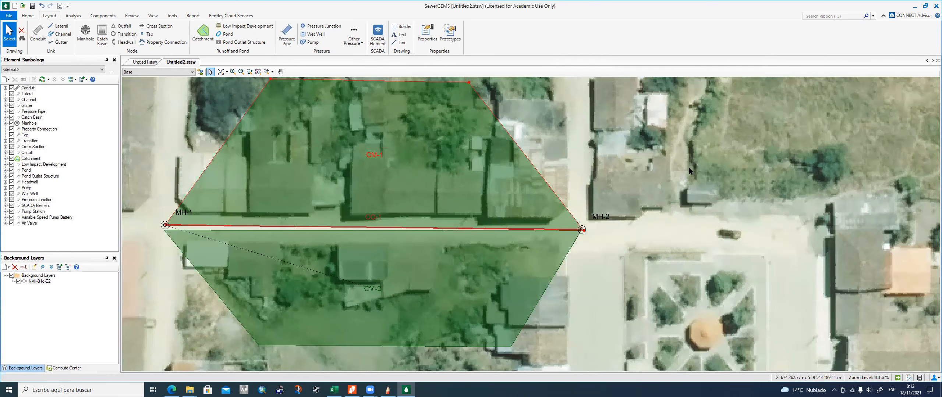
key(Escape)
click(744, 170)
click(683, 176)
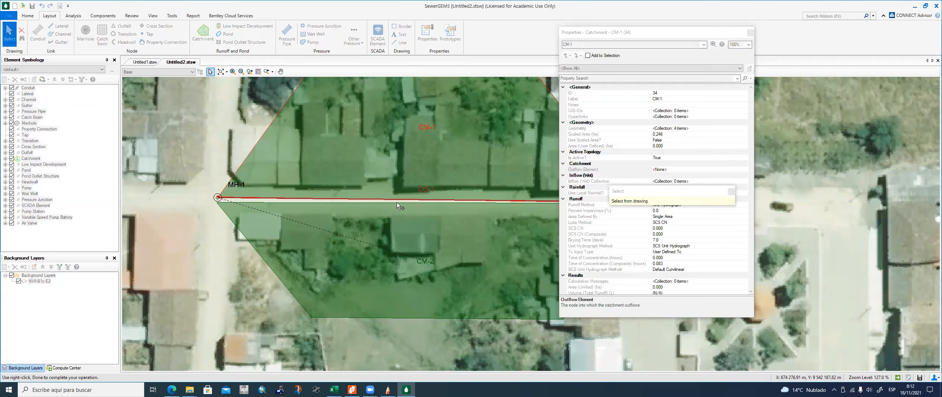
click(218, 198)
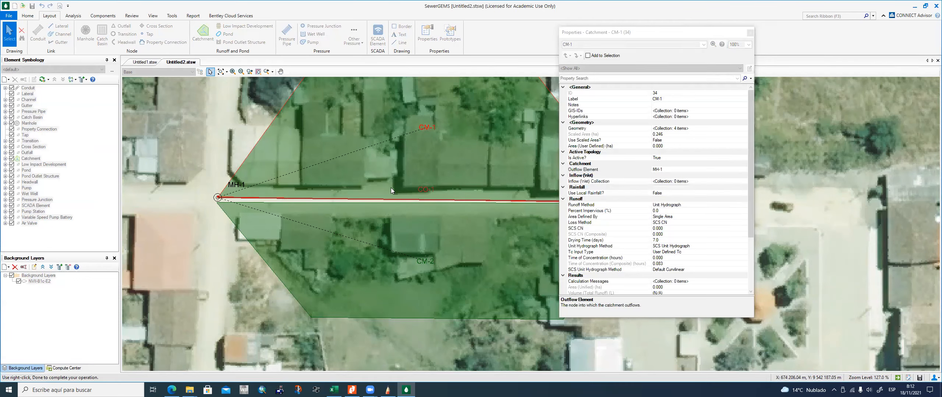
click(750, 32)
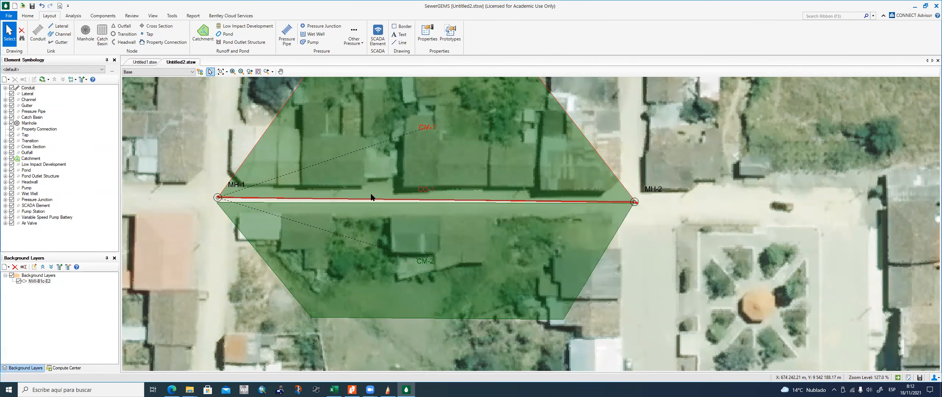
Step: Examine how both catchments link to manhole MH-1 and how they sit within the surrounding street blocks
scroll(370, 194, down, 2)
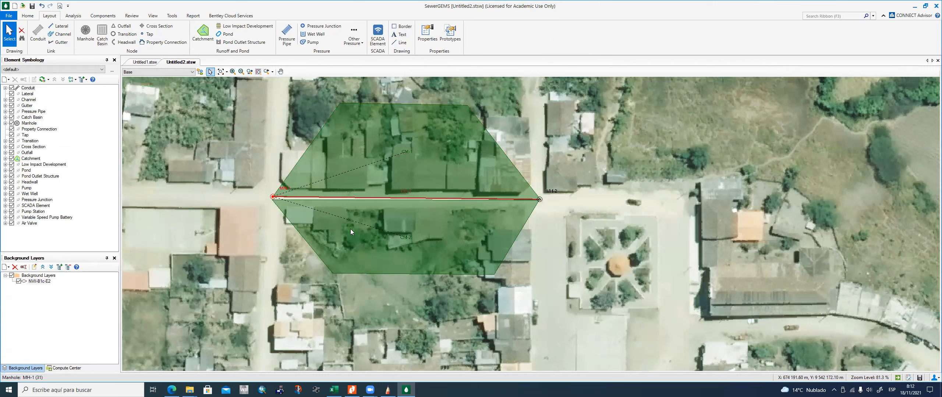
scroll(345, 227, down, 1)
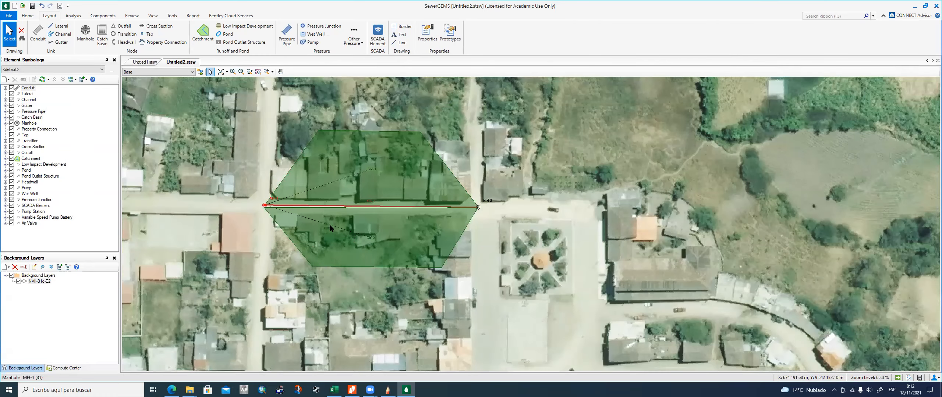
scroll(345, 257, down, 1)
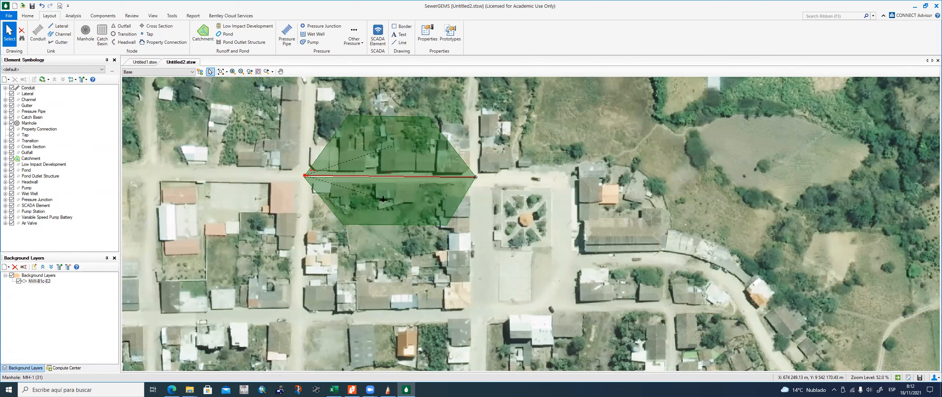
click(403, 158)
scroll(364, 242, down, 1)
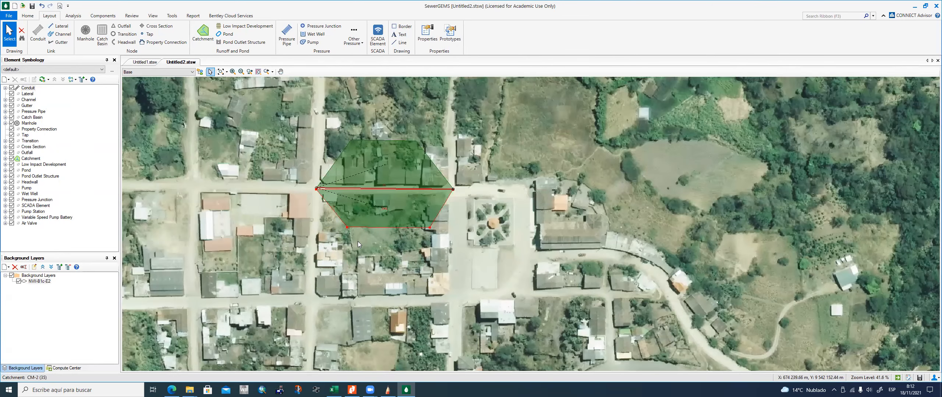
scroll(366, 253, down, 1)
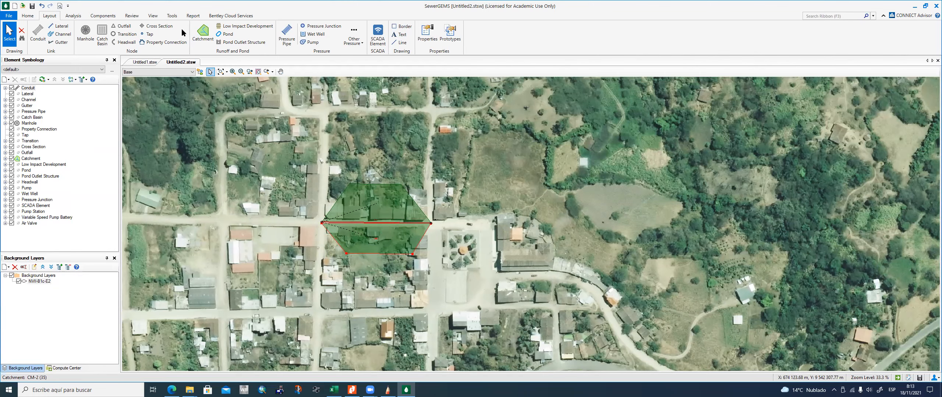
click(172, 16)
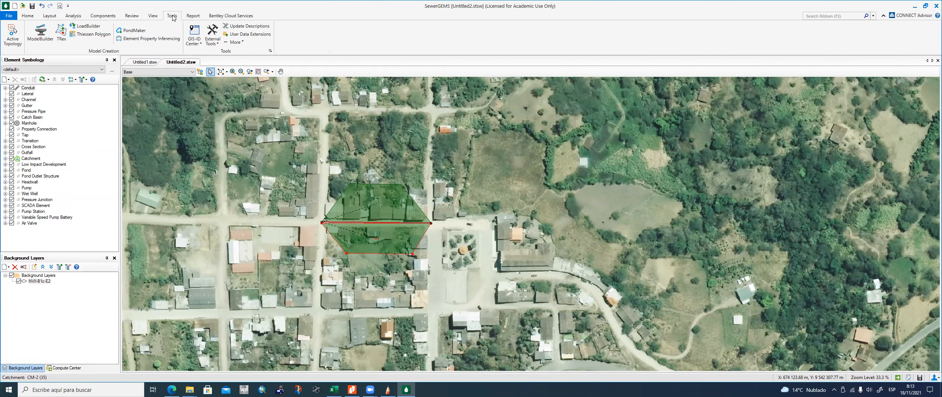
click(152, 17)
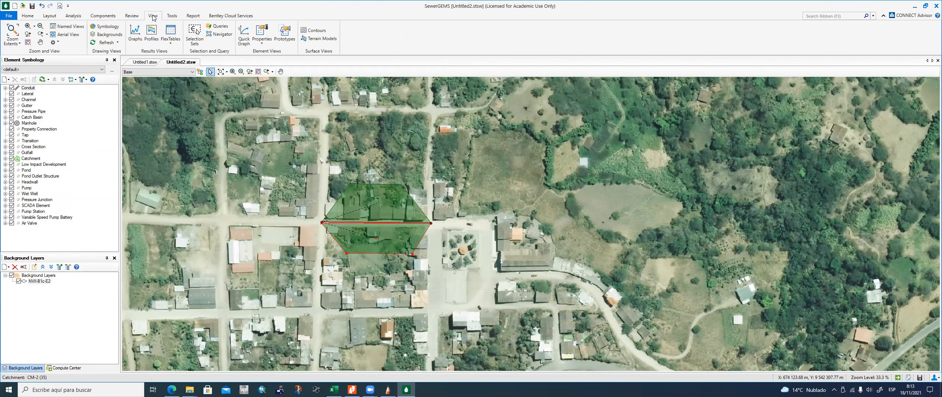
click(173, 18)
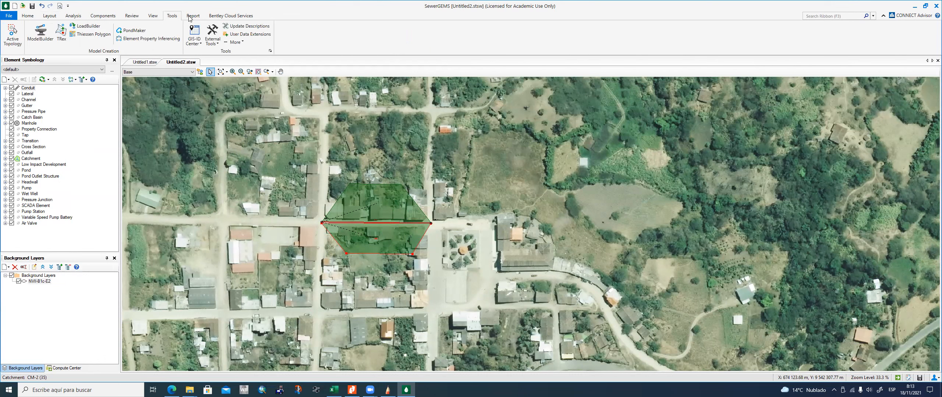
click(189, 17)
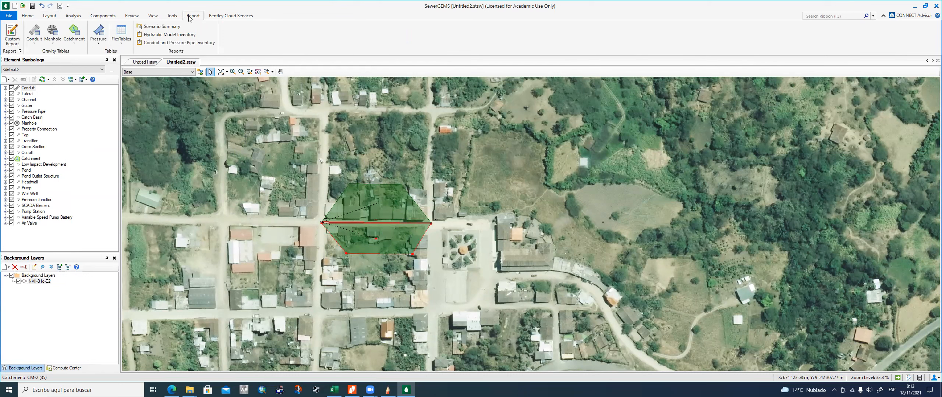
click(103, 16)
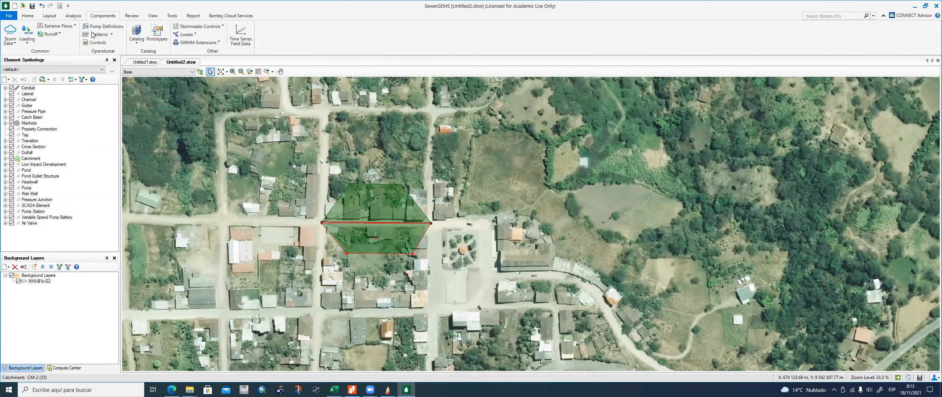
click(73, 17)
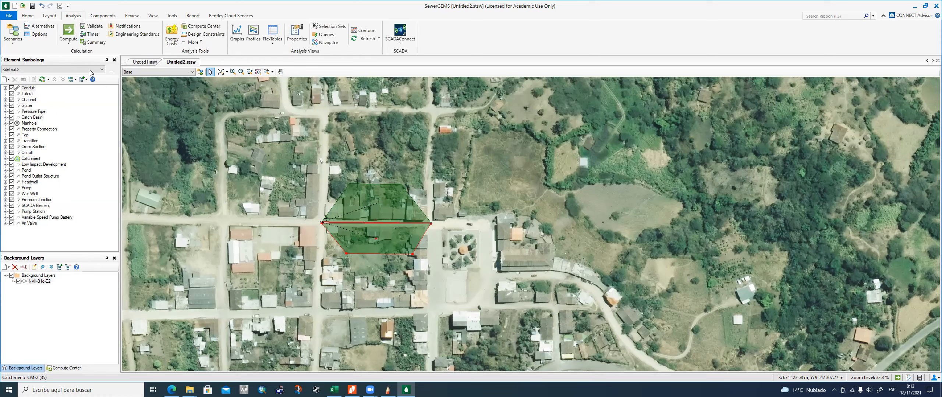
click(49, 16)
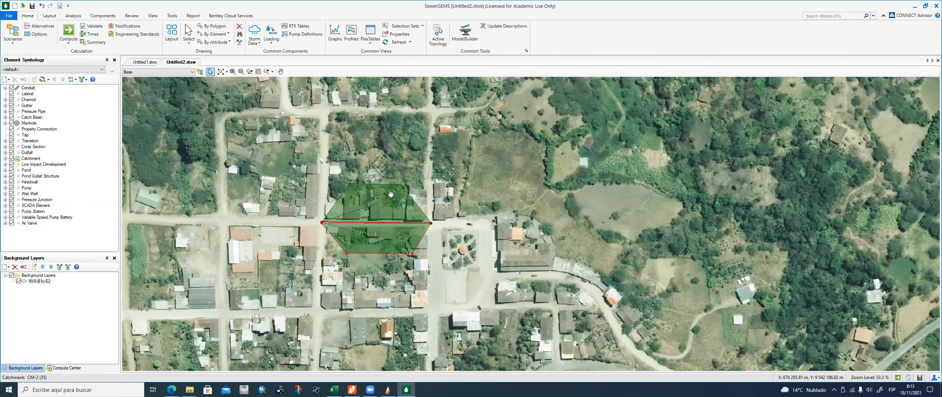
Step: Examine manhole MH-1 and the outflow links from the catchments on both sides of the conduit
drag(297, 201, 256, 148)
scroll(309, 207, up, 3)
right_click(255, 146)
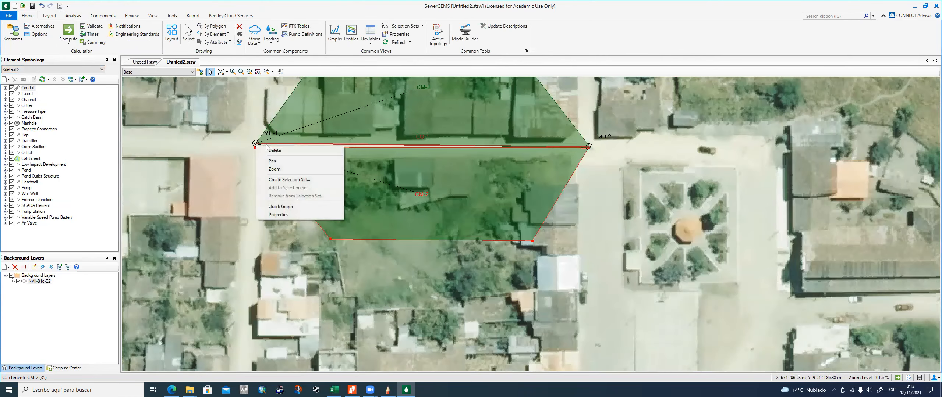
click(238, 159)
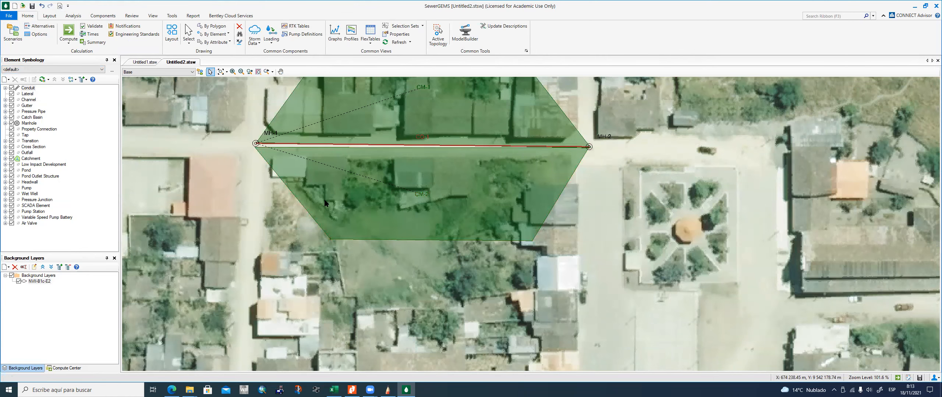
scroll(367, 203, down, 1)
scroll(287, 200, down, 1)
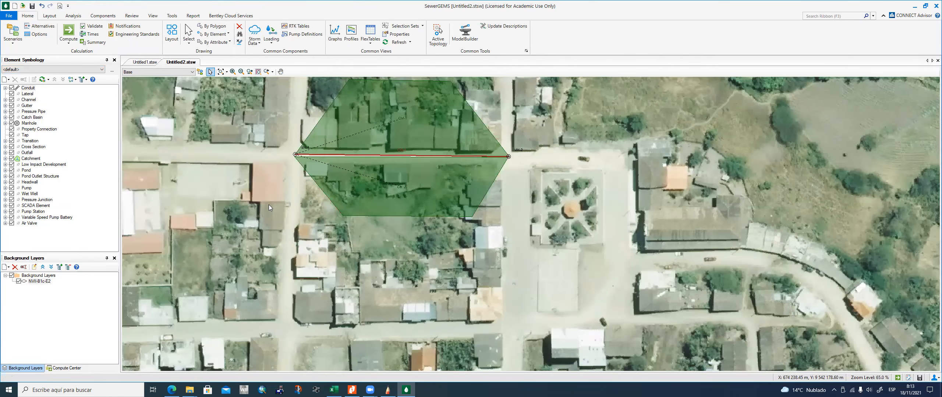
drag(485, 166, 430, 222)
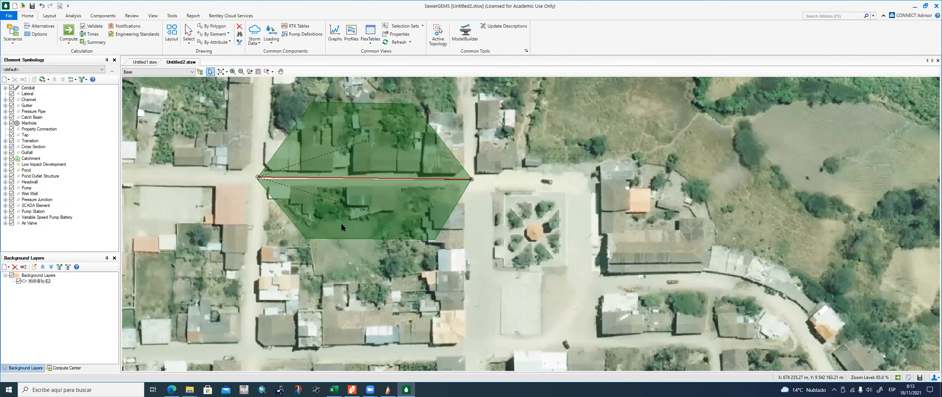
scroll(345, 230, down, 1)
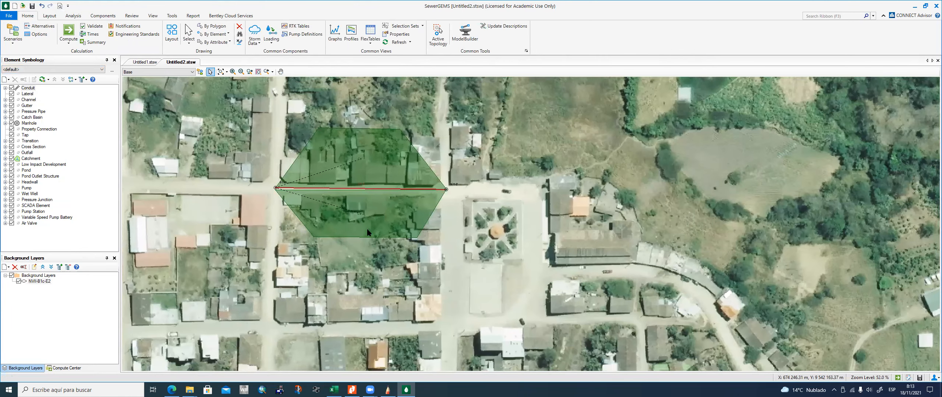
drag(357, 248, 364, 140)
scroll(317, 217, down, 1)
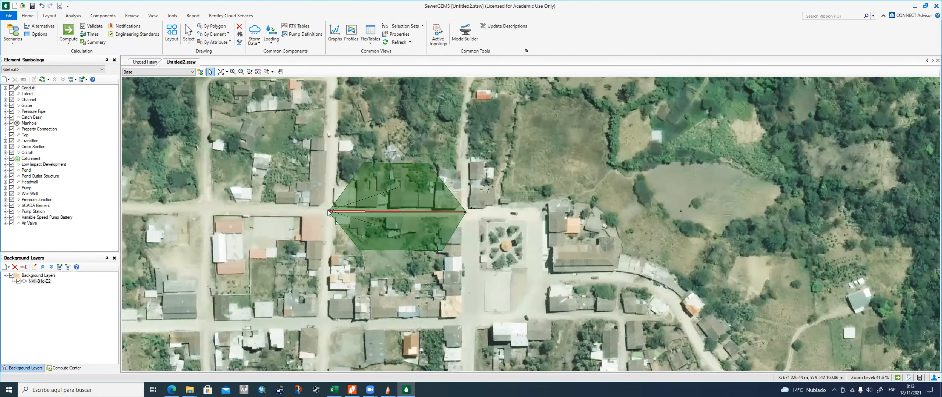
scroll(331, 206, down, 1)
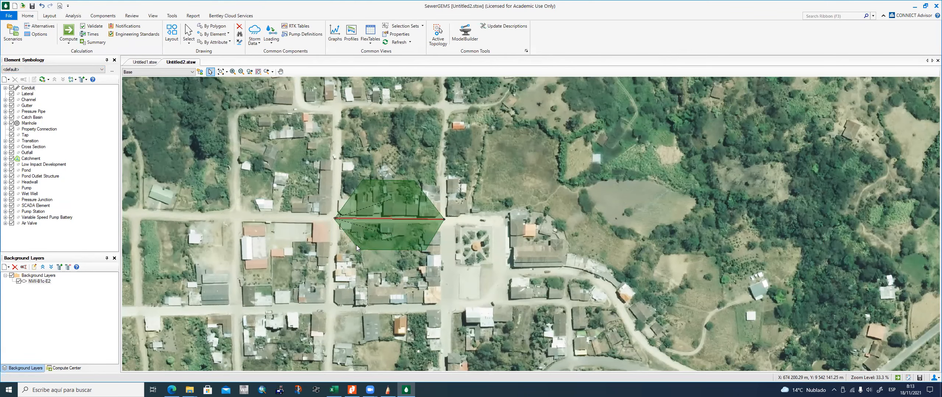
Step: Examine how far the two catchments extend into the street blocks above and below the conduit
scroll(369, 264, up, 1)
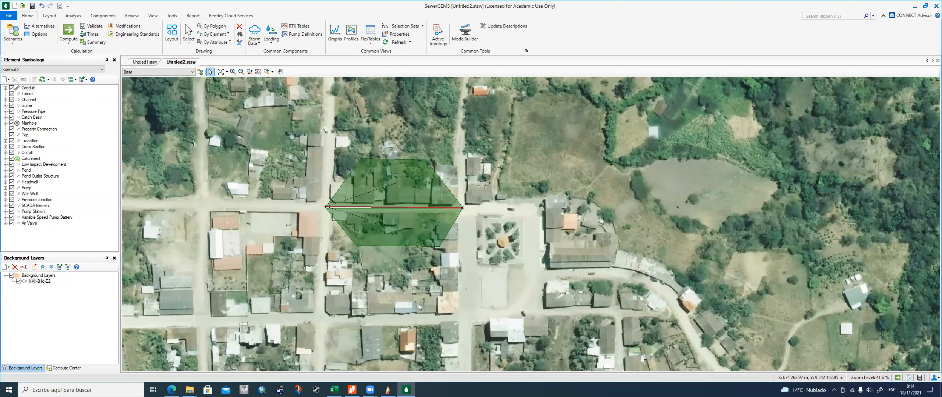
scroll(408, 257, down, 1)
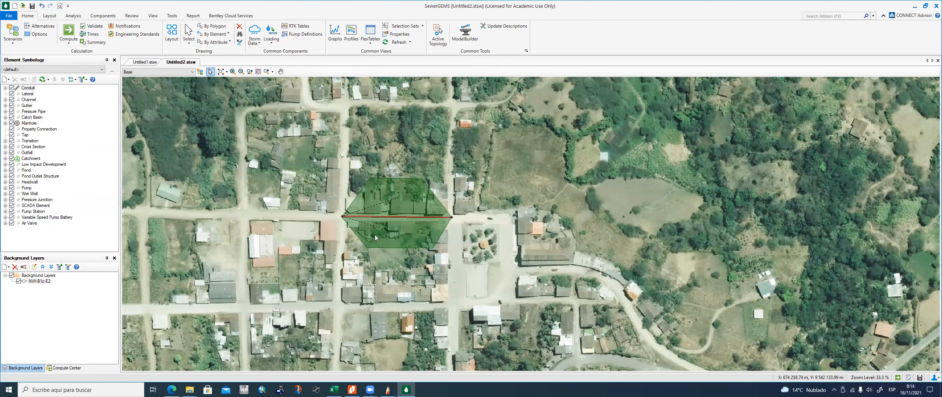
scroll(373, 232, up, 1)
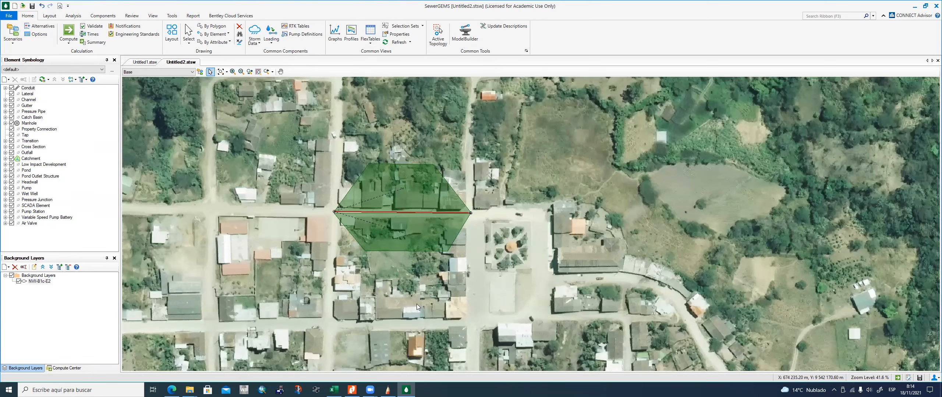
scroll(369, 237, up, 1)
scroll(313, 281, down, 1)
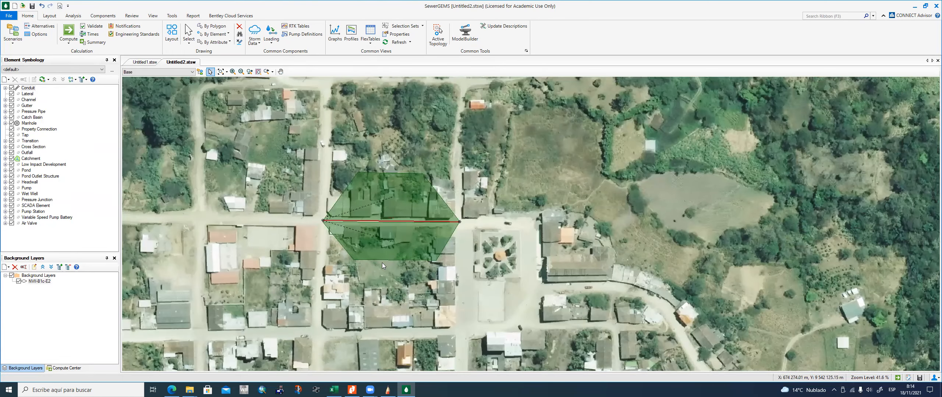
drag(322, 135, 348, 167)
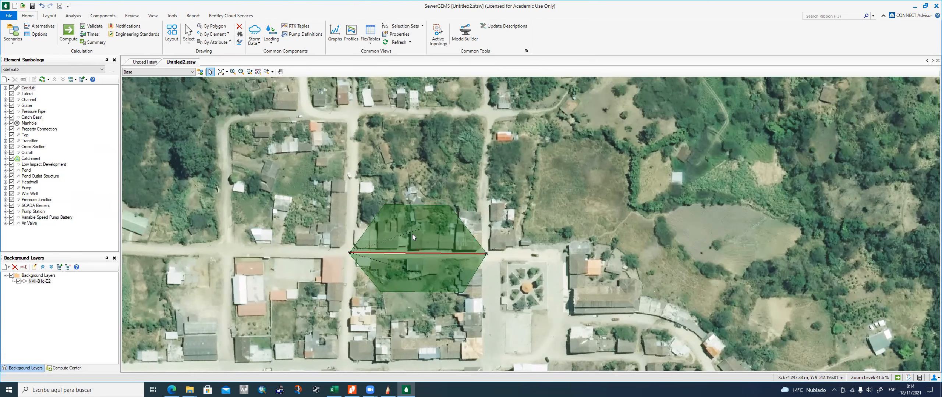
scroll(417, 245, up, 1)
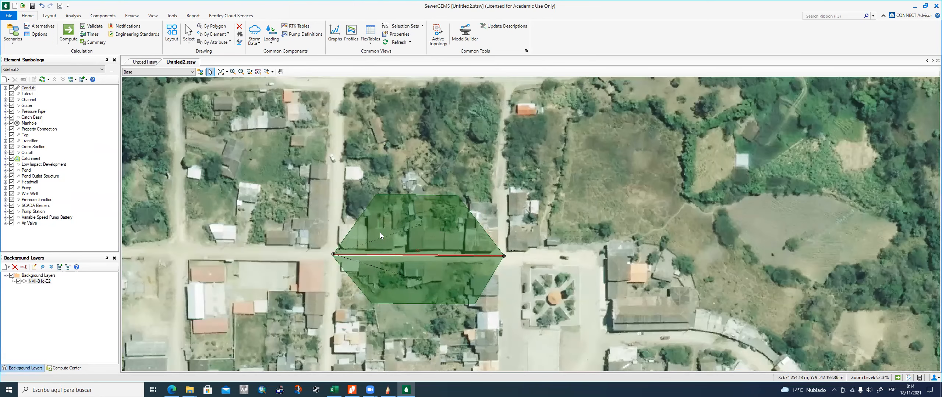
scroll(417, 245, up, 2)
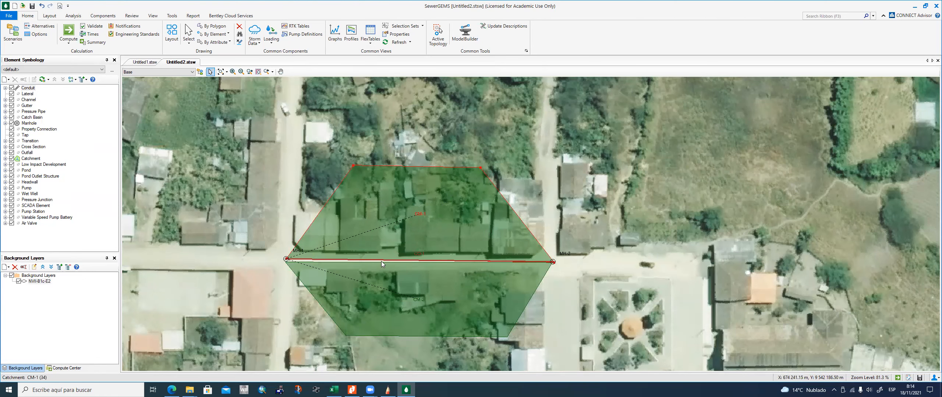
scroll(410, 220, down, 1)
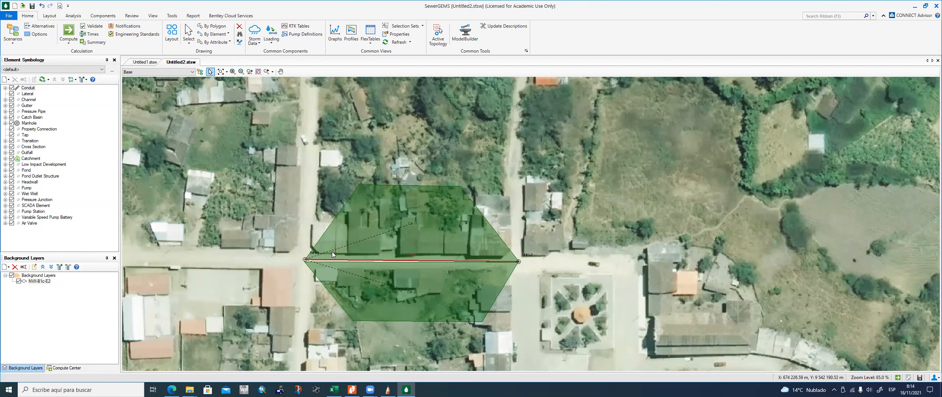
drag(530, 212, 518, 222)
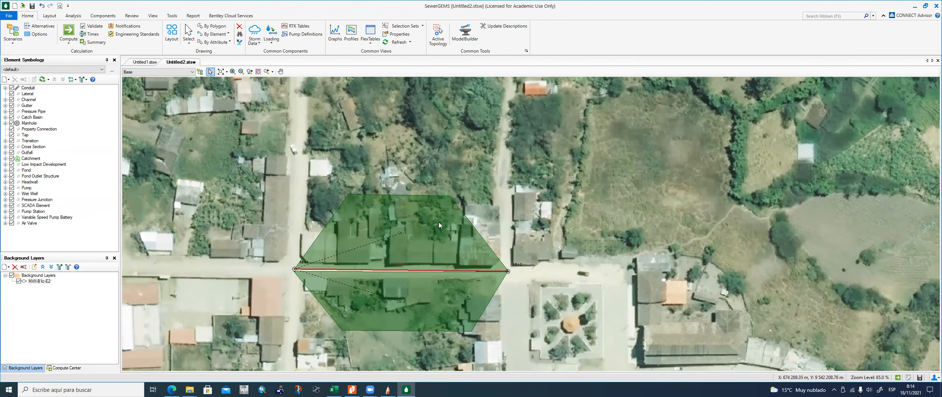
scroll(420, 247, up, 2)
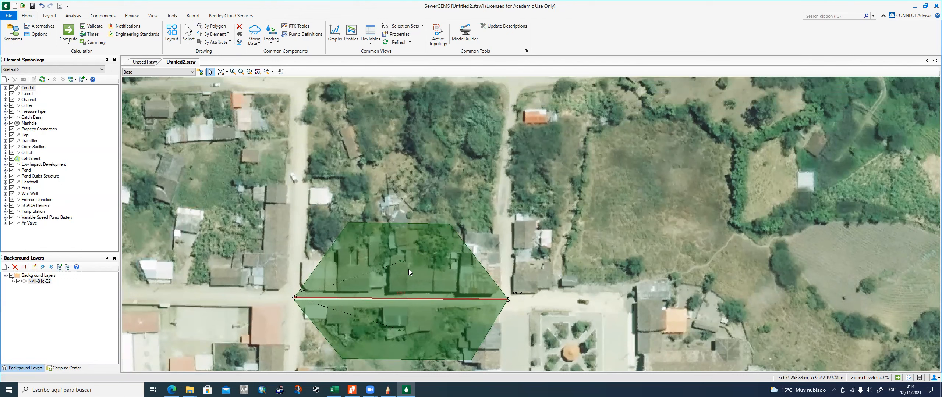
click(429, 258)
scroll(521, 198, down, 1)
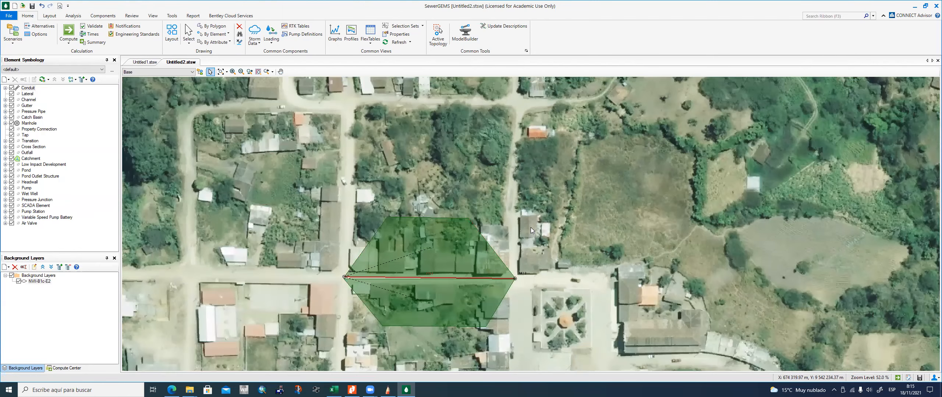
scroll(532, 234, down, 1)
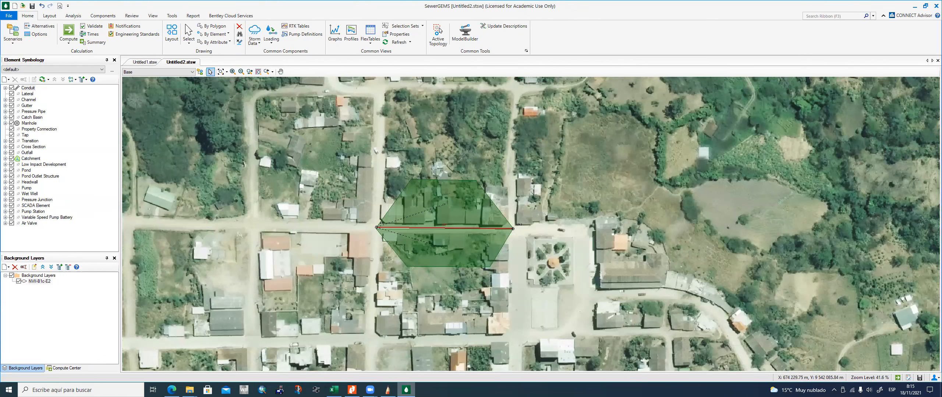
Step: In the Untitled1.stsw model, assign the 5-year event of IDF Curve Equation - 1 as the base rainfall alternative's global storm event
click(145, 62)
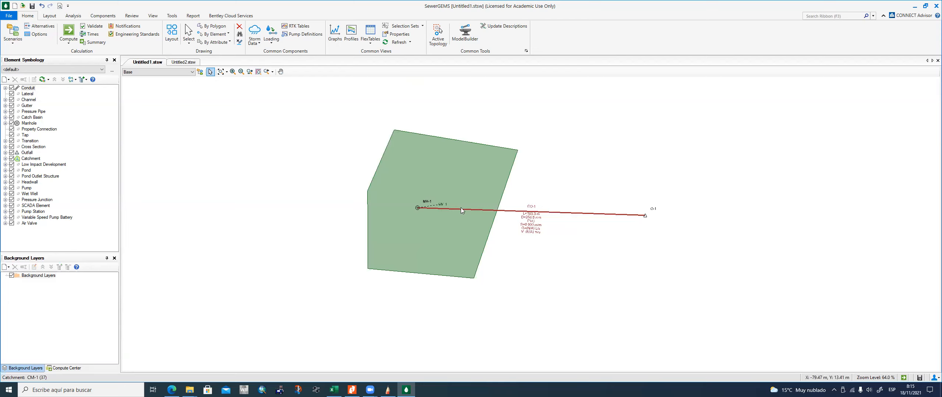
drag(461, 208, 387, 209)
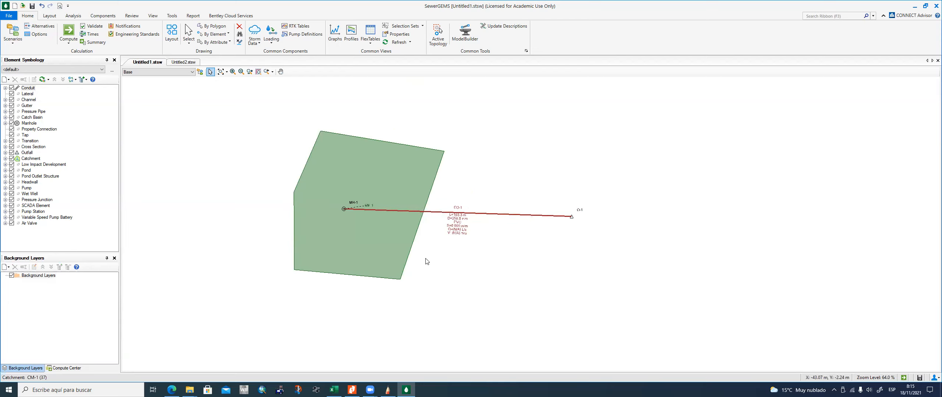
click(73, 15)
click(103, 16)
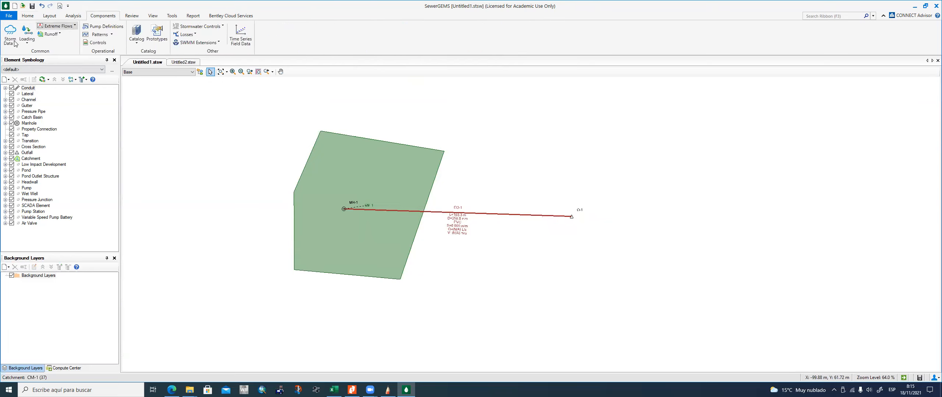
click(15, 44)
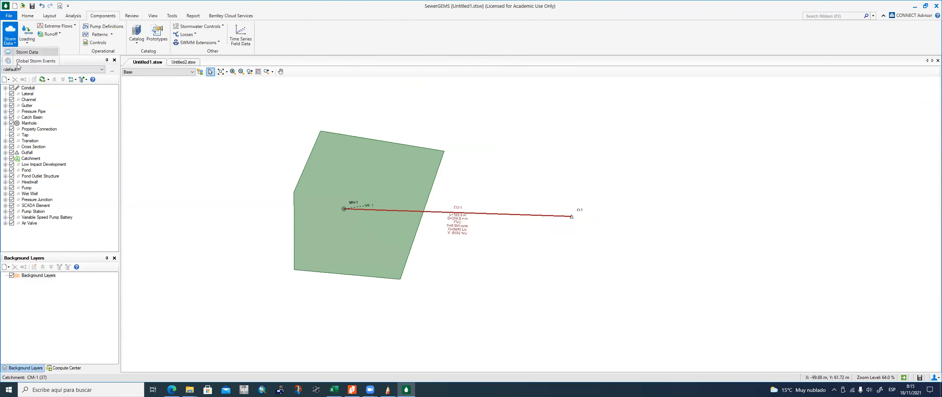
click(26, 63)
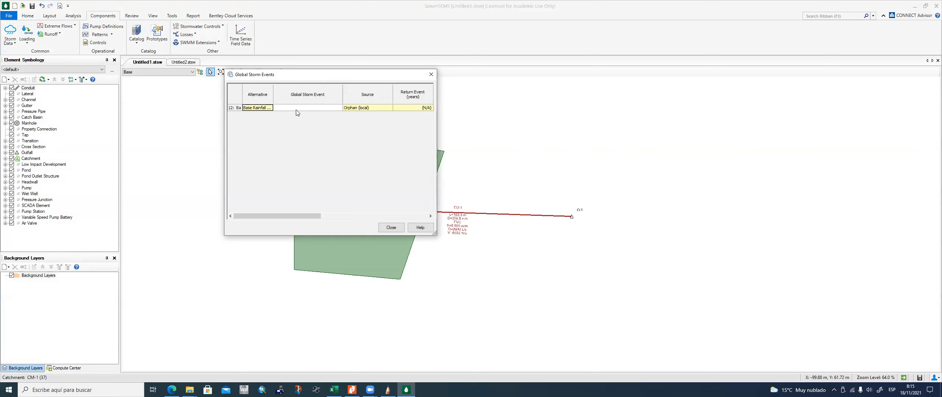
click(298, 108)
click(327, 108)
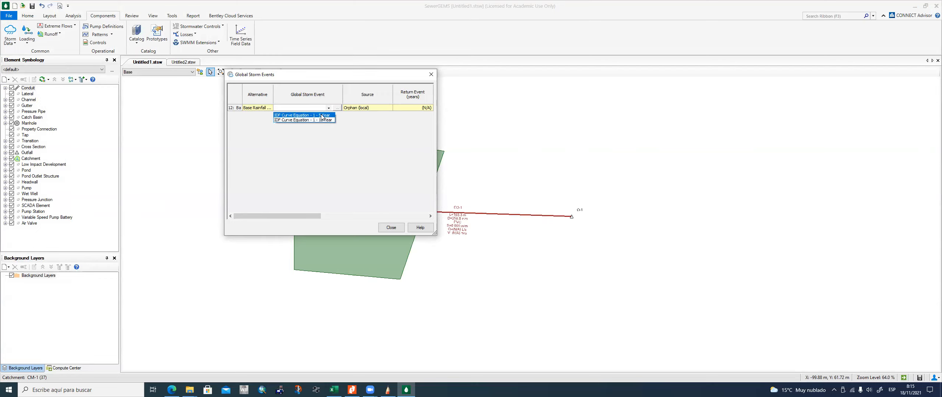
click(316, 115)
mouse_move(283, 219)
mouse_down()
mouse_move(404, 218)
mouse_move(280, 220)
mouse_up()
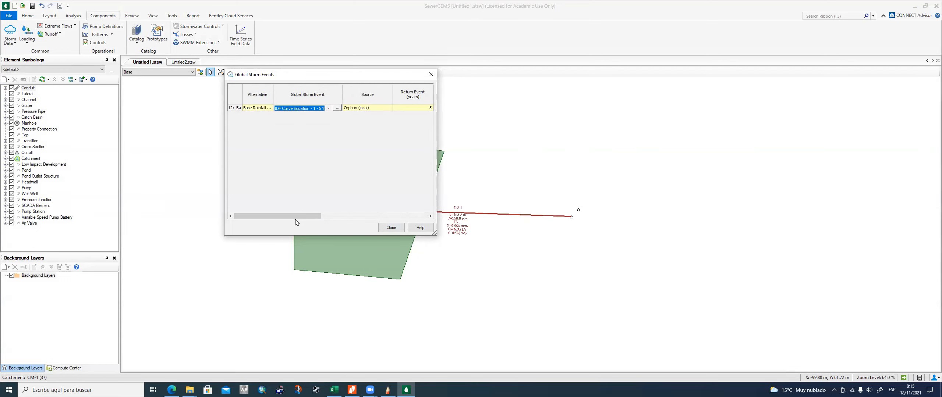
click(391, 227)
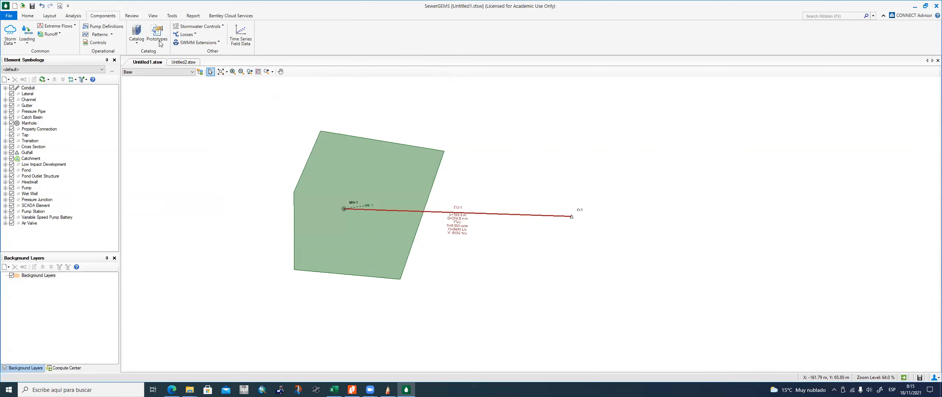
Step: Validate the Untitled1.stsw model and close the user notifications
click(48, 16)
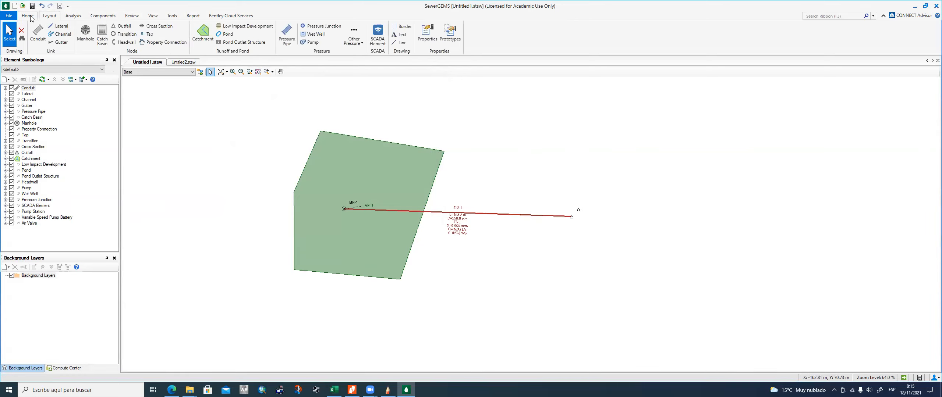
click(28, 15)
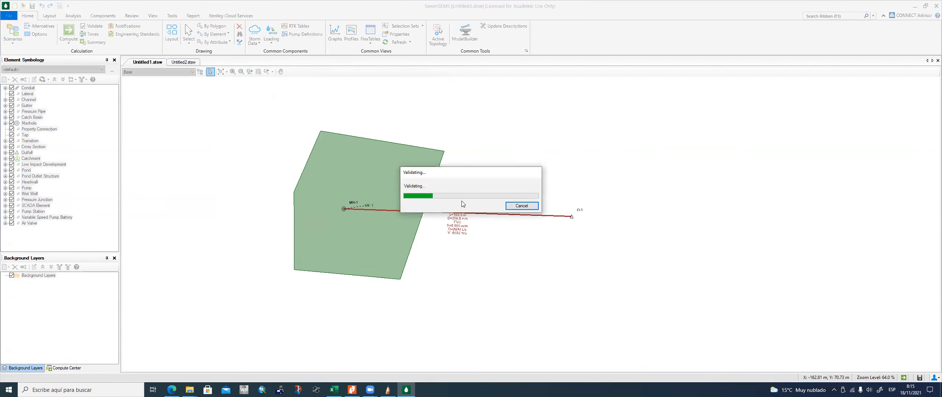
click(530, 221)
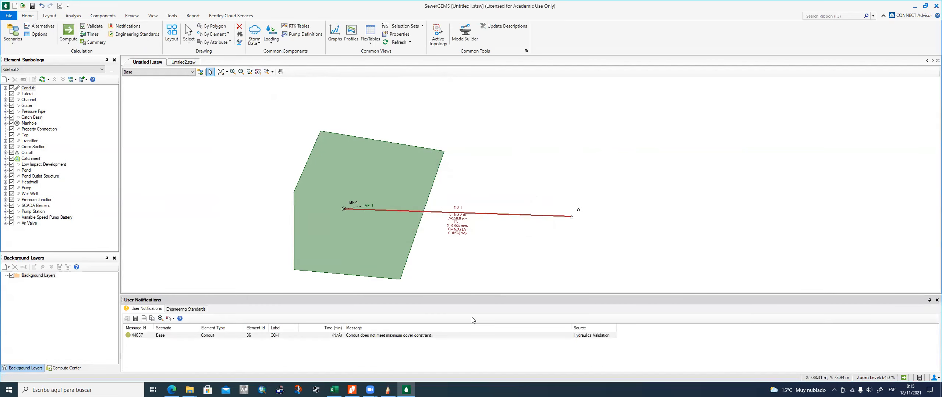
click(937, 300)
Step: Set the minimum velocity to 0.9 m/s in the default design constraints for gravity pipes
click(50, 16)
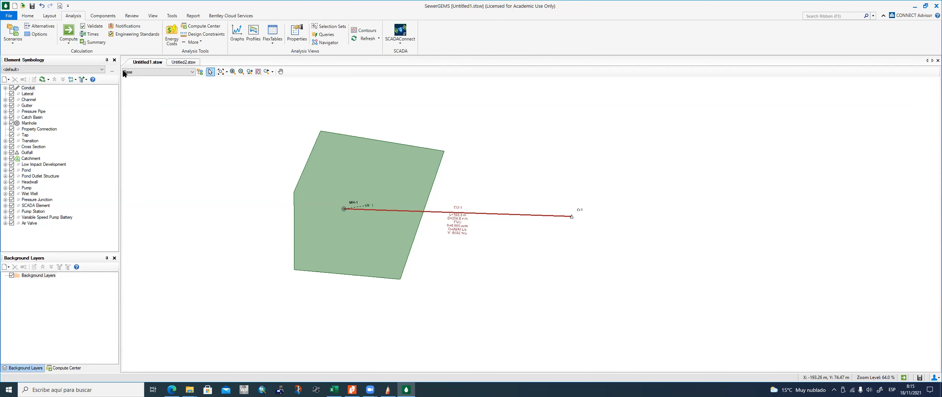
click(200, 35)
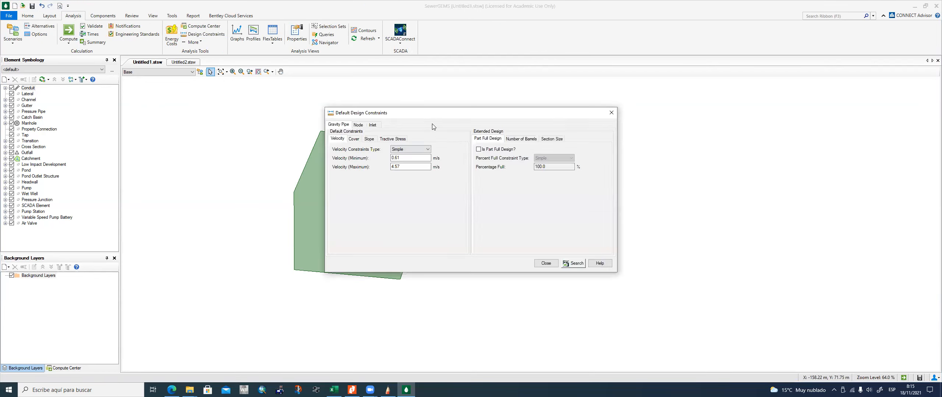
click(260, 139)
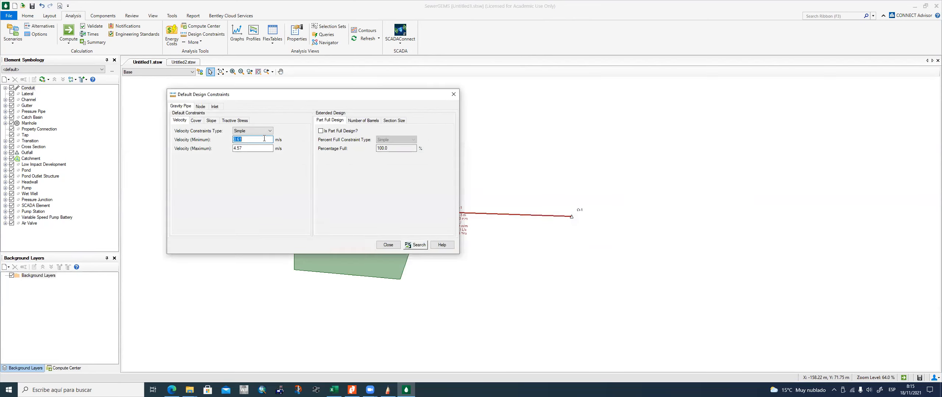
text(0.9)
key(Tab)
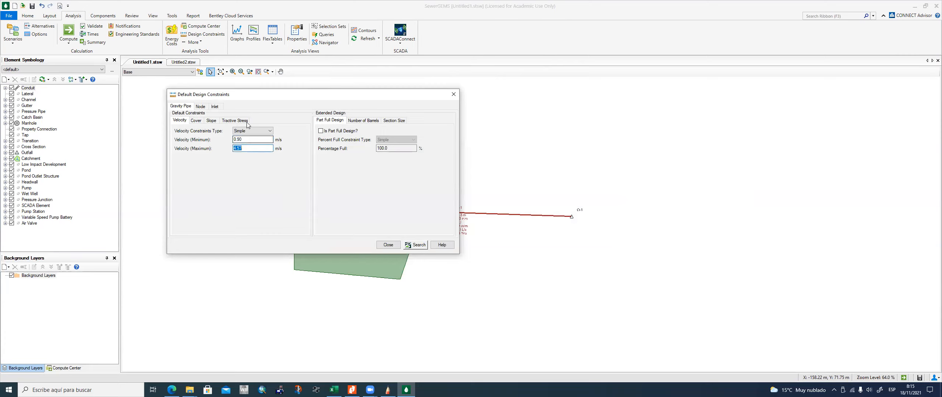
Step: In the gravity pipe cover constraints, measure cover to the pipe crown and set the minimum cover to 1.2 m
click(196, 121)
click(258, 148)
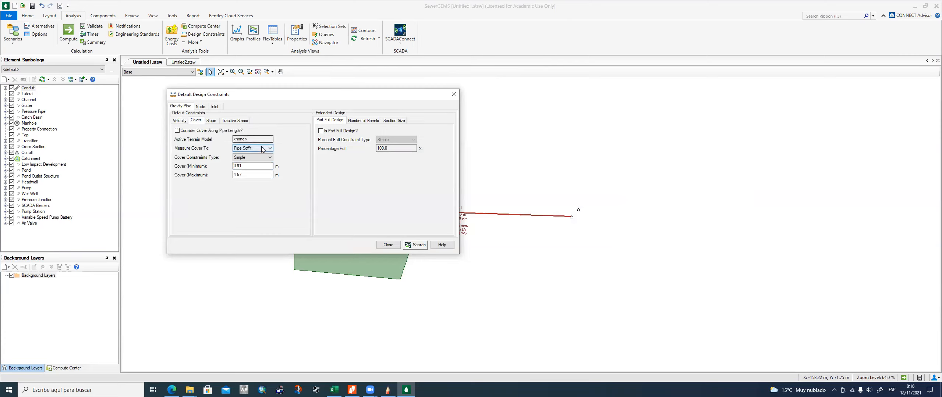
click(253, 158)
double_click(247, 166)
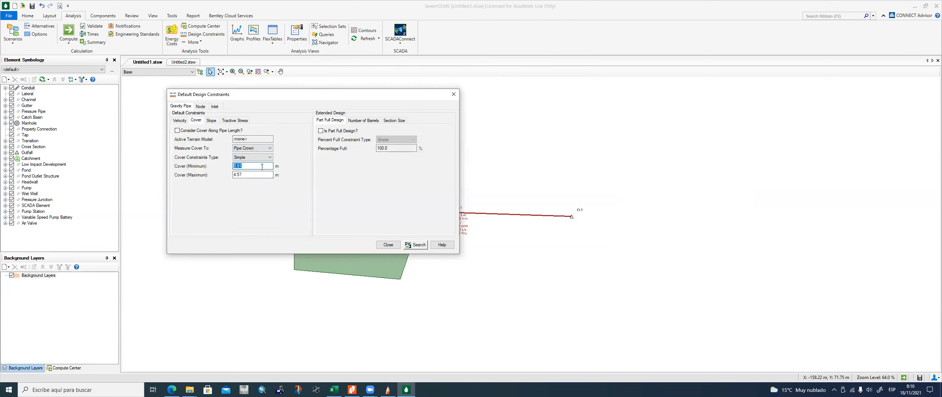
text(1.2)
double_click(253, 175)
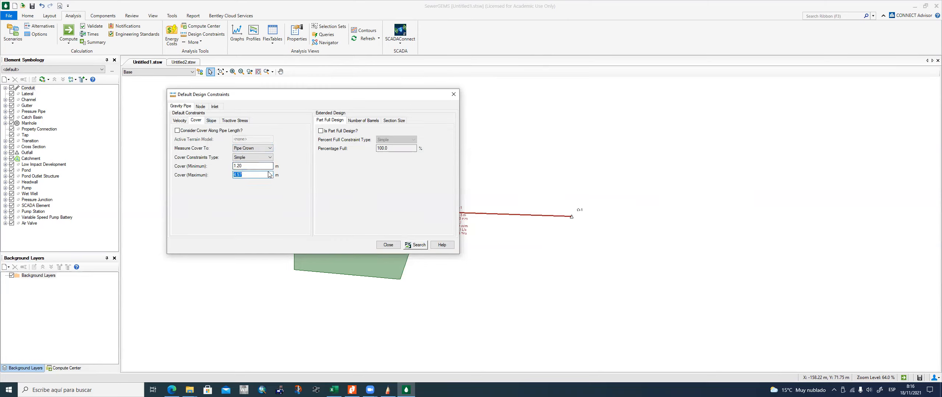
double_click(264, 166)
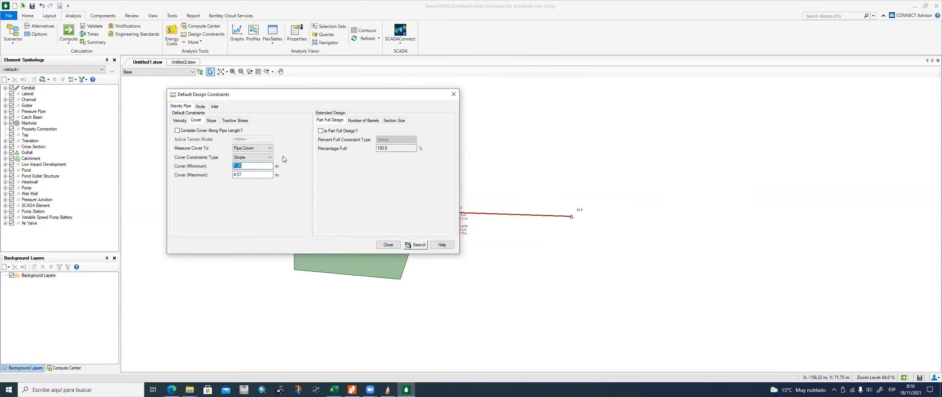
Step: Review the gravity pipes' slope constraints and enable part full design with the simple percent full constraint type
click(212, 121)
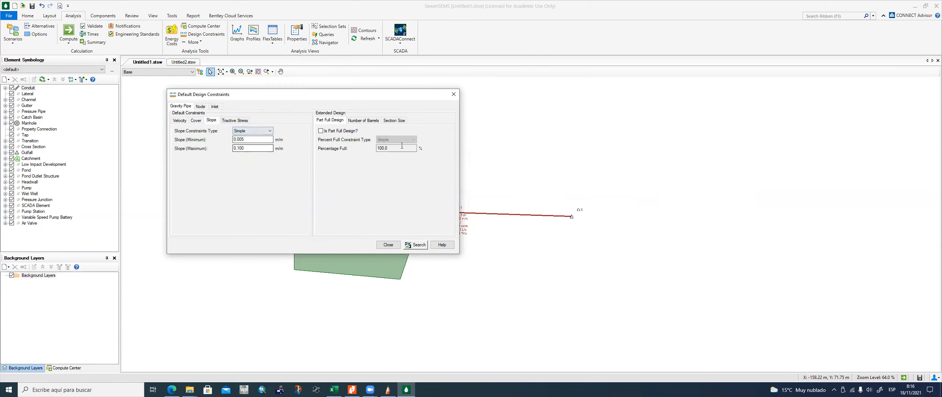
click(321, 131)
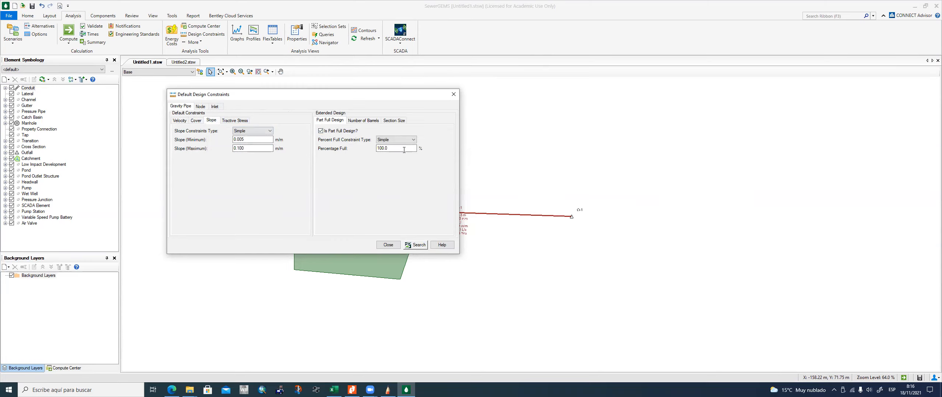
click(404, 148)
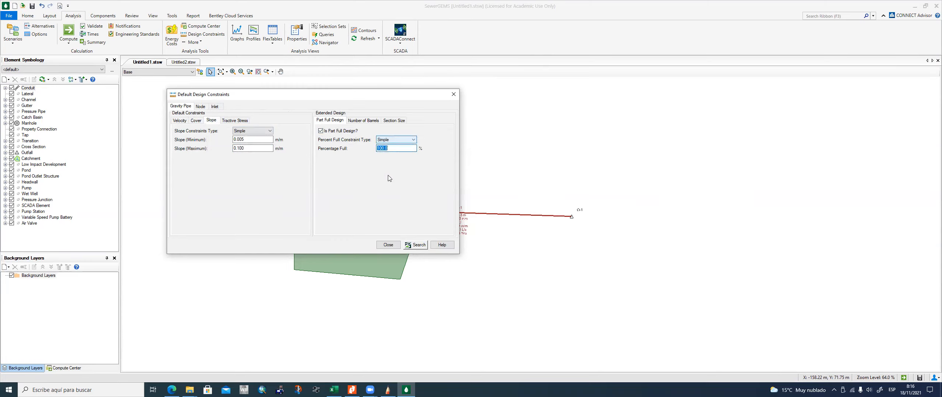
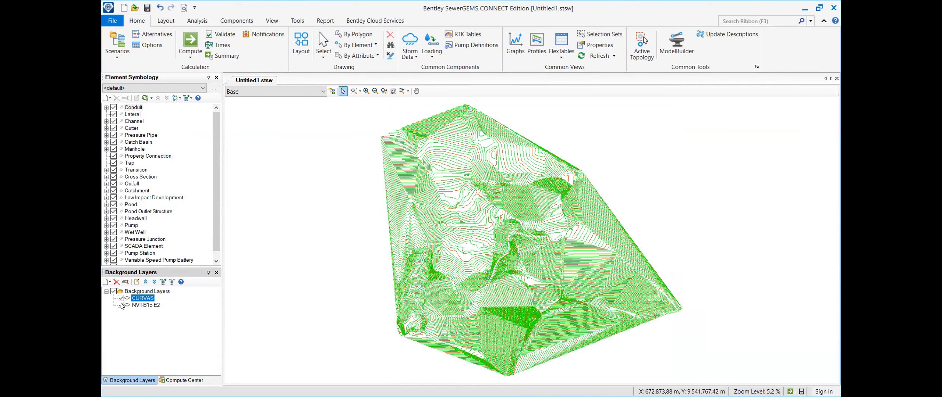
Step: Check the default unit system and the unit assigned to each quantity in the Untitled1.stsw options
click(121, 305)
click(172, 22)
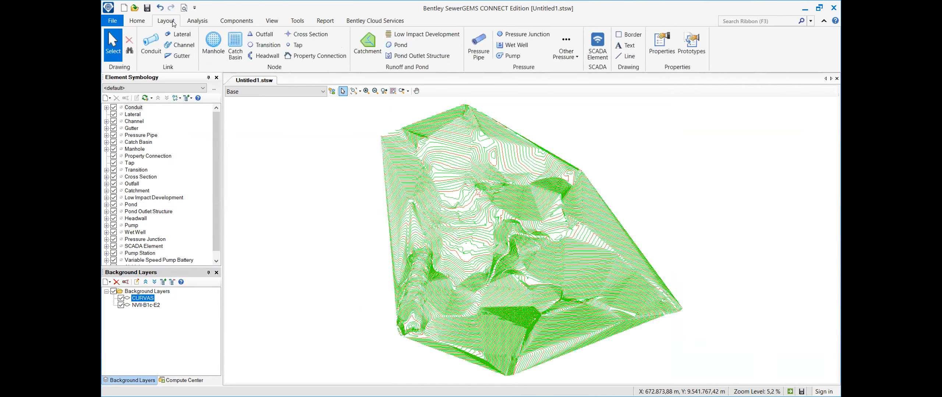
click(140, 23)
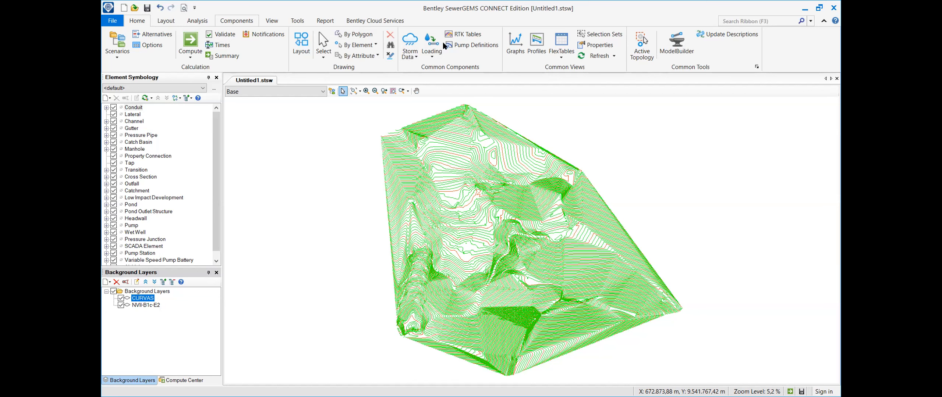
click(298, 20)
click(404, 66)
click(424, 76)
click(445, 77)
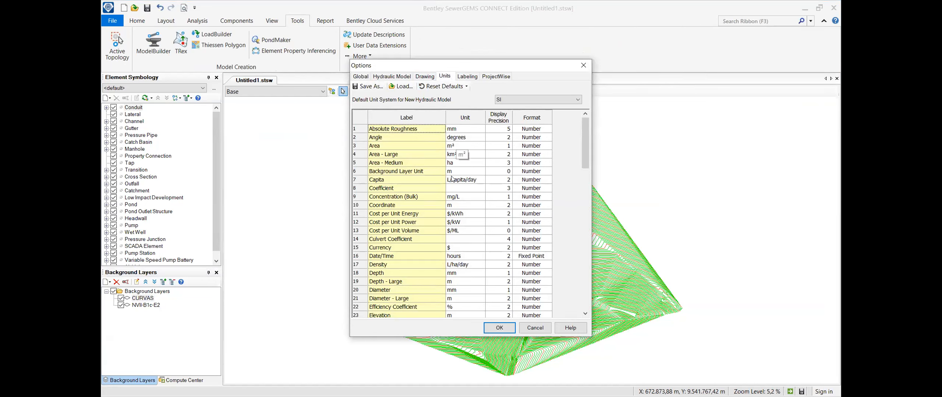
click(500, 328)
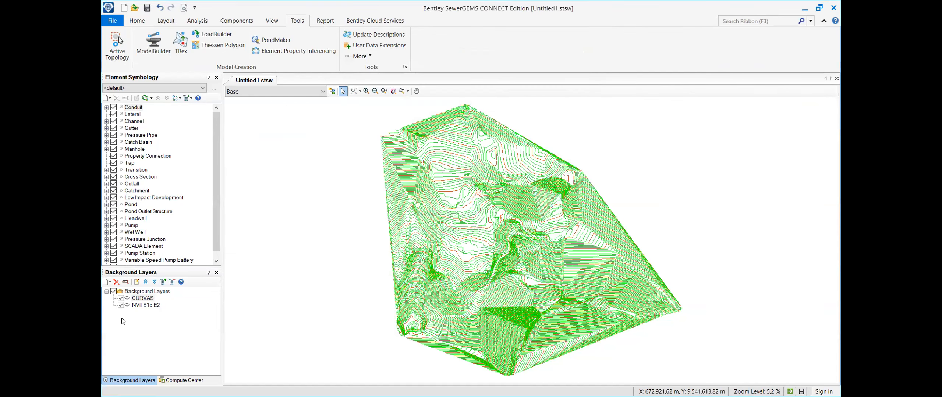
Step: Hide the CURVAS background layer to inspect the NVII-B1c-E2 aerial image, and show the contours again
click(121, 299)
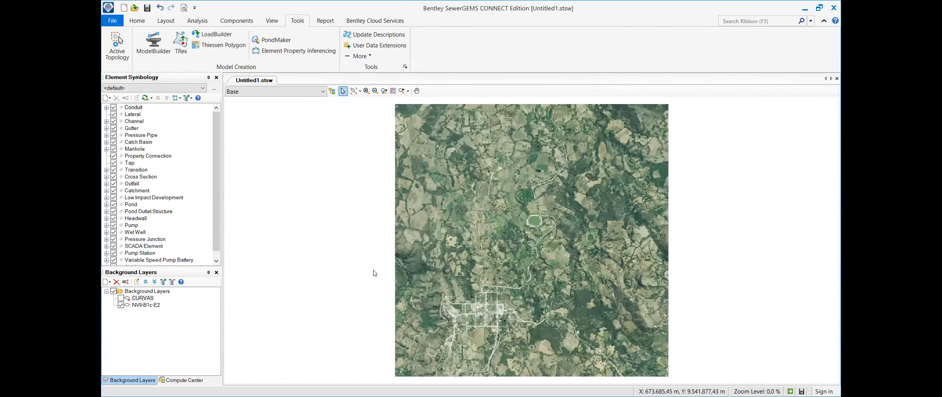
click(121, 299)
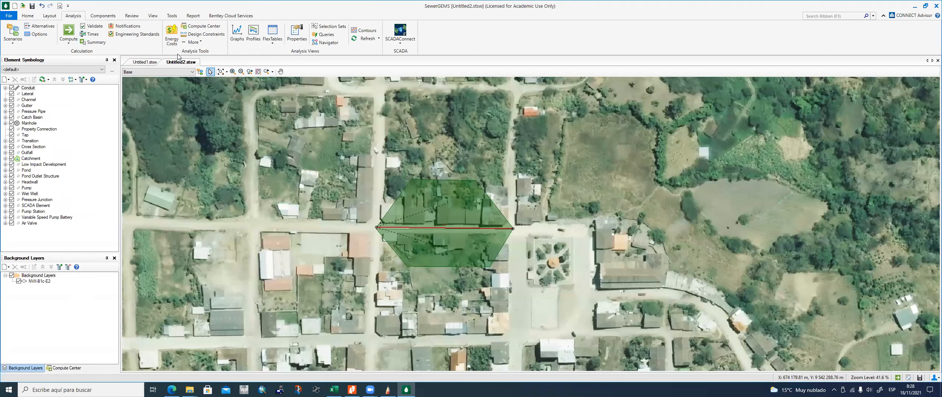
Step: In the Untitled2.stsw model, start a new terrain model with source type DXF Contours File and load CURVAS.dxf
click(153, 17)
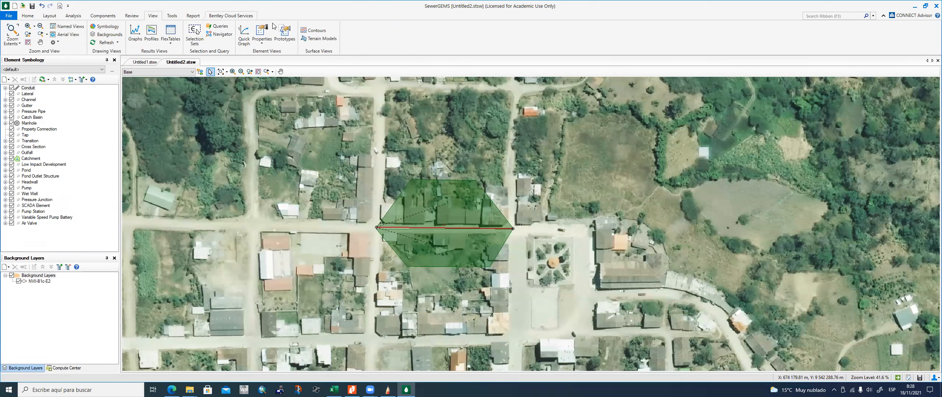
click(320, 39)
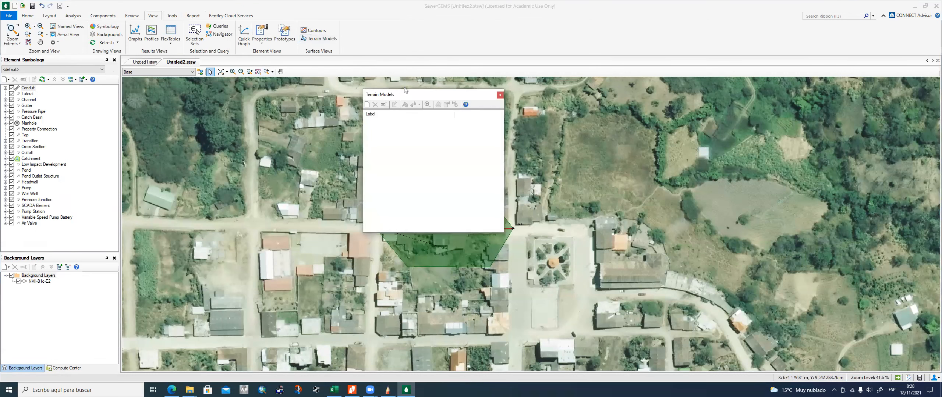
click(367, 105)
click(525, 123)
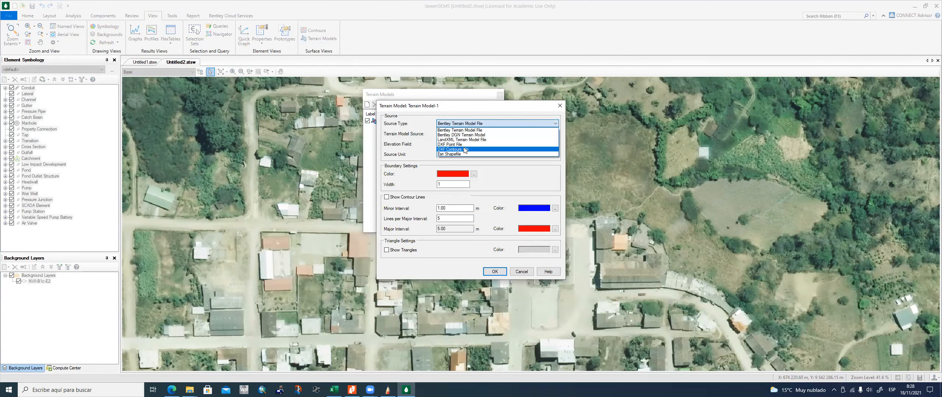
click(464, 149)
click(555, 134)
click(463, 165)
click(558, 270)
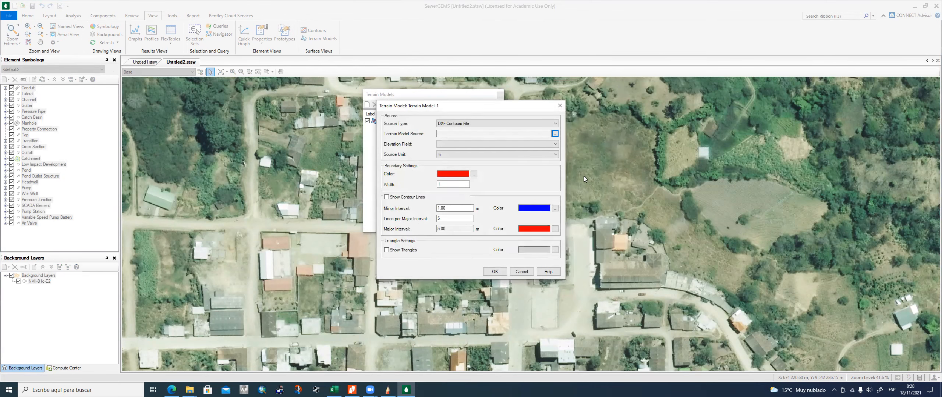
Step: Use Elevation as the terrain model's elevation field and create the terrain model
click(556, 145)
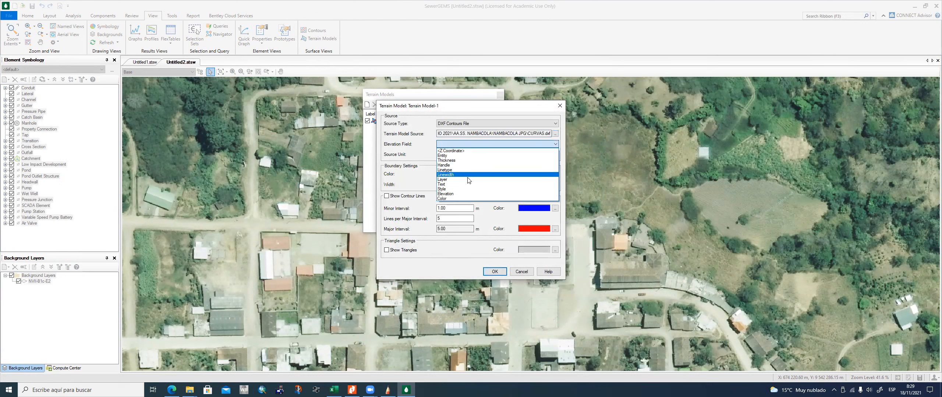
click(452, 194)
click(495, 271)
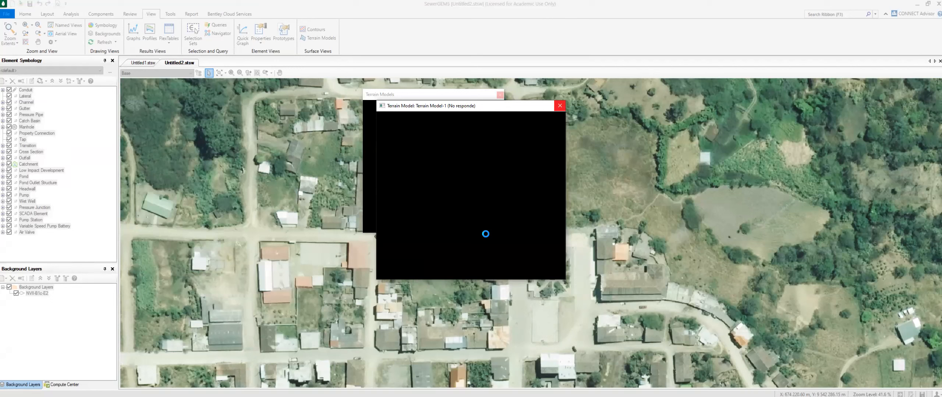
key(alt+Tab)
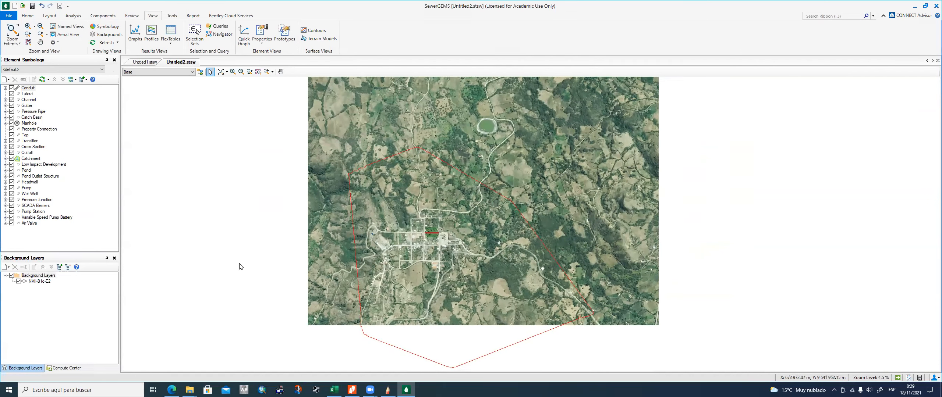
Step: Add CURVAS.dxf as a background layer with metres as its unit
click(8, 268)
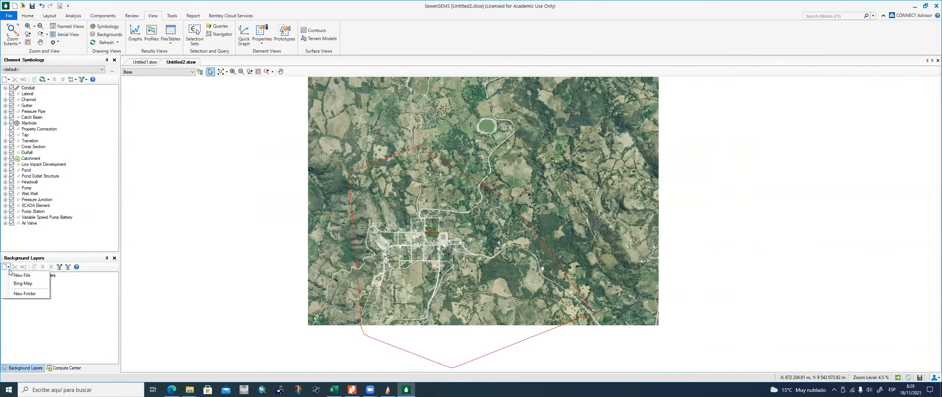
click(22, 276)
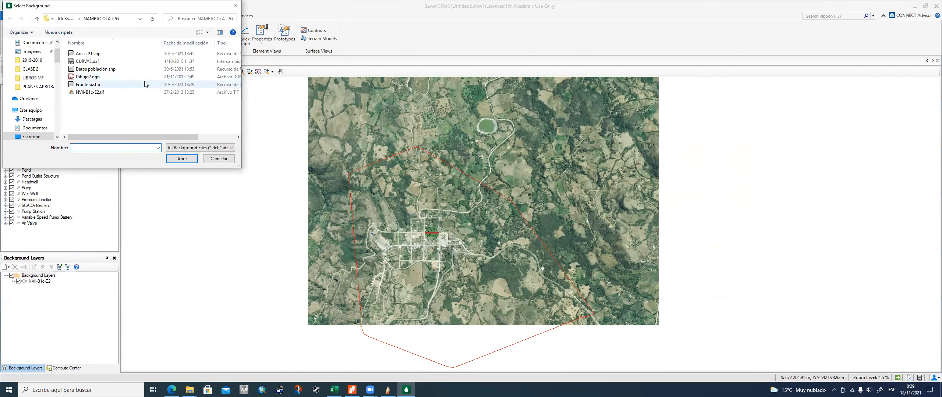
click(110, 61)
click(194, 159)
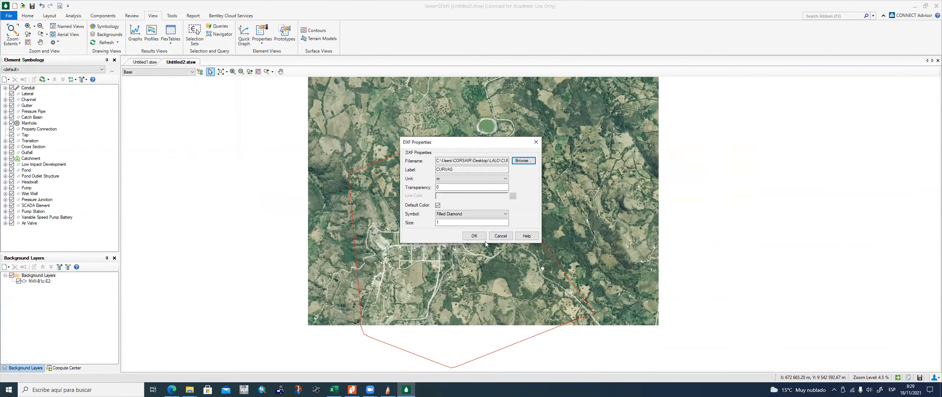
click(471, 242)
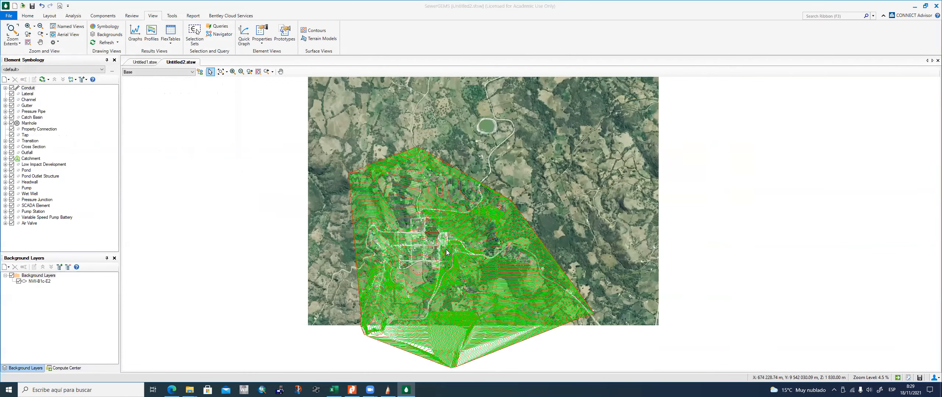
Step: Examine how the CURVAS contour lines overlay the village and the aerial image
scroll(414, 238, up, 1)
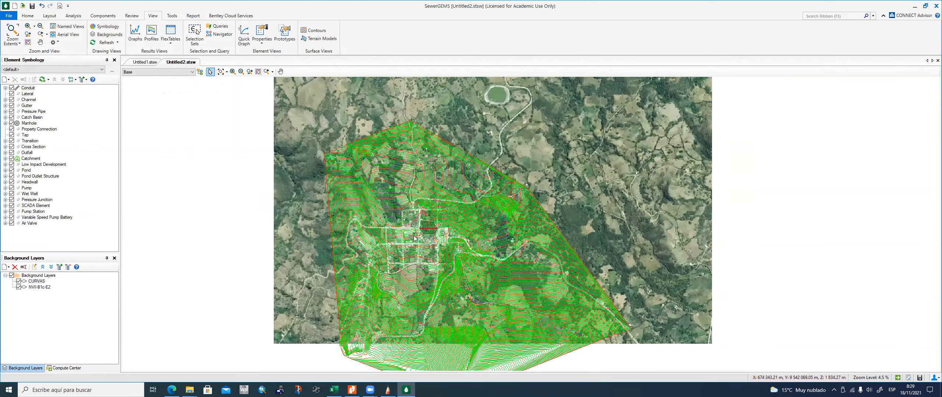
scroll(404, 255, up, 1)
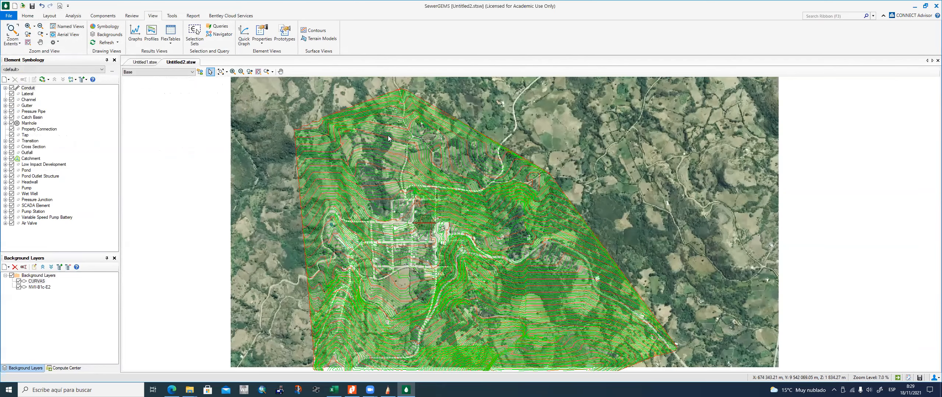
scroll(407, 266, up, 1)
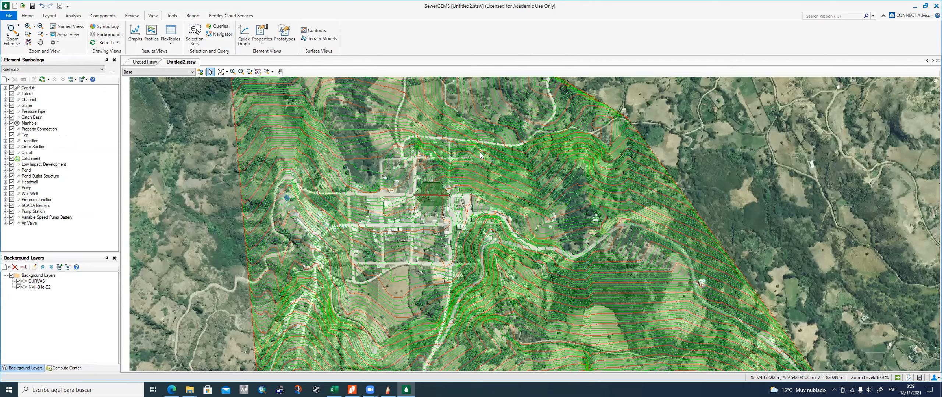
scroll(398, 225, down, 5)
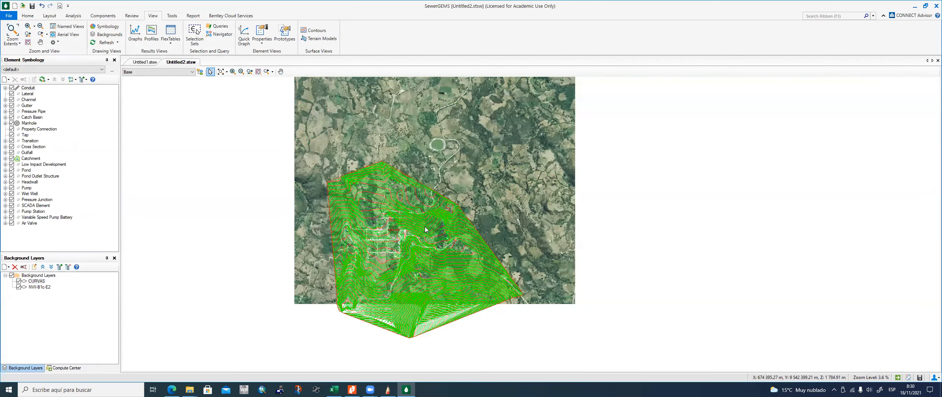
scroll(417, 234, up, 1)
scroll(414, 236, up, 1)
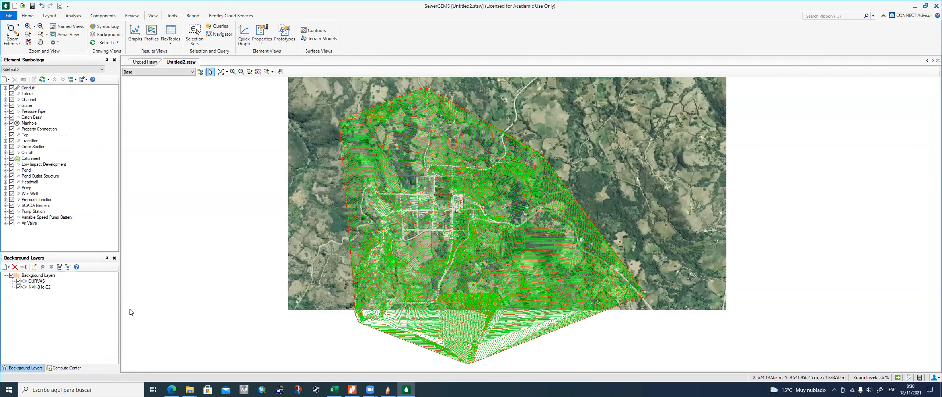
Step: Open the image properties of the NVII-B1c-E2 background layer in Untitled1.stsw
click(39, 290)
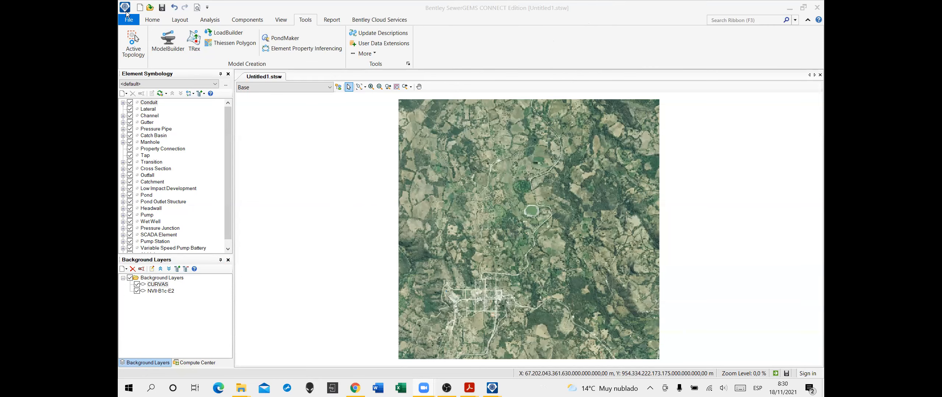
double_click(161, 291)
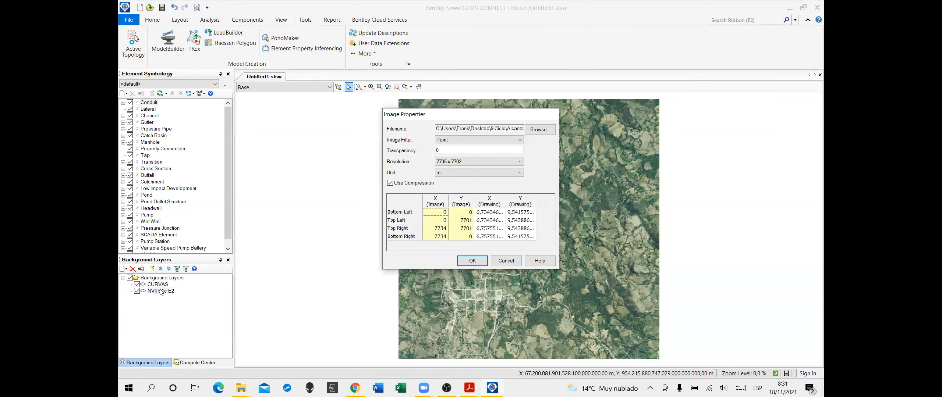
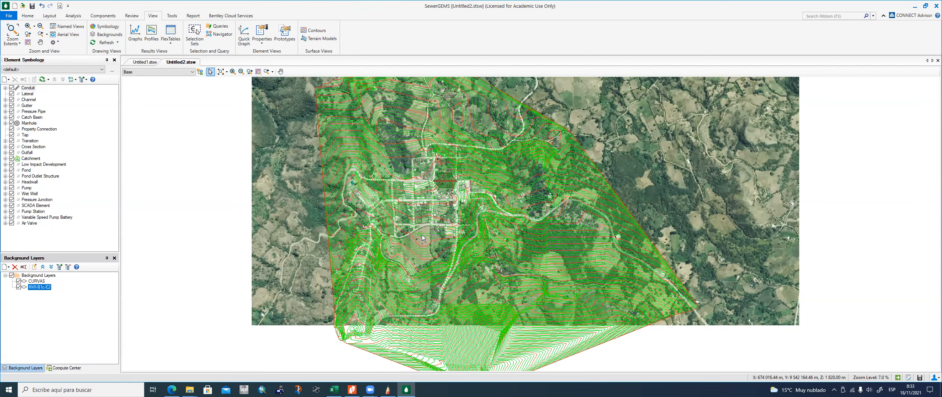
Step: Place two manholes at neighbouring street intersections in the village, over the aerial image
scroll(403, 180, up, 1)
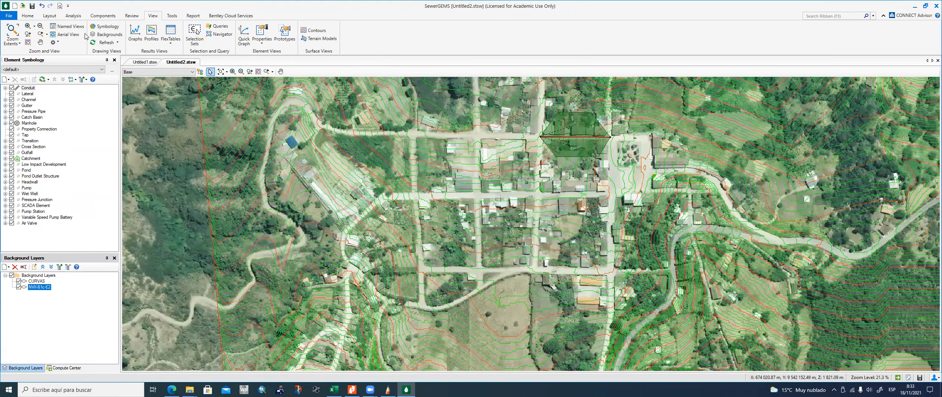
click(49, 15)
click(85, 35)
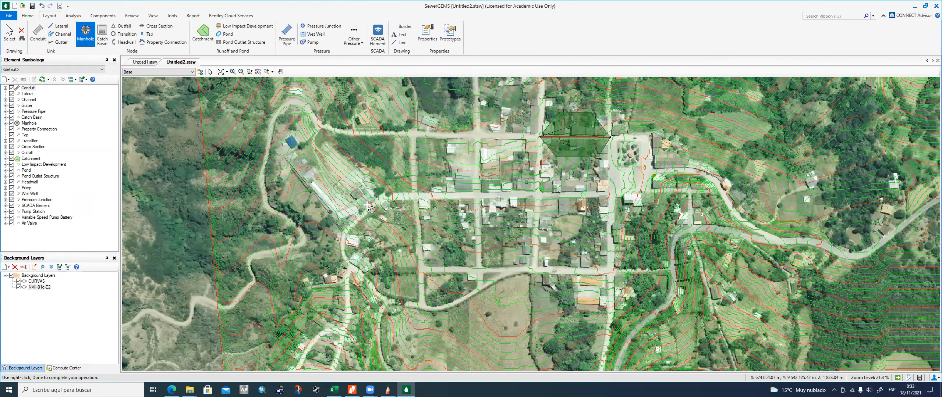
scroll(367, 206, up, 1)
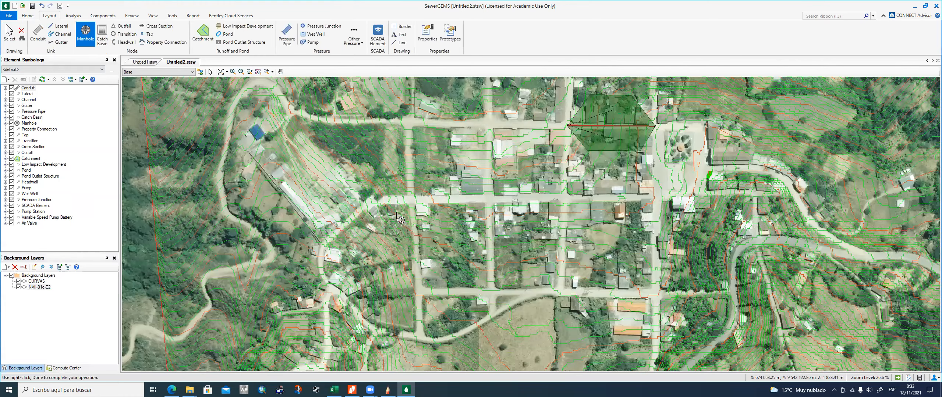
scroll(366, 207, up, 6)
key(Escape)
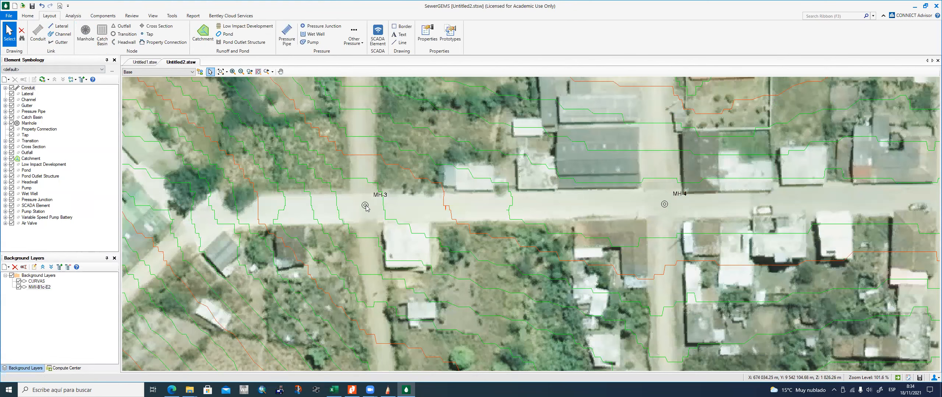
Step: Check manhole MH-3's ground elevation and its setting for updating the elevation from the terrain model
double_click(365, 205)
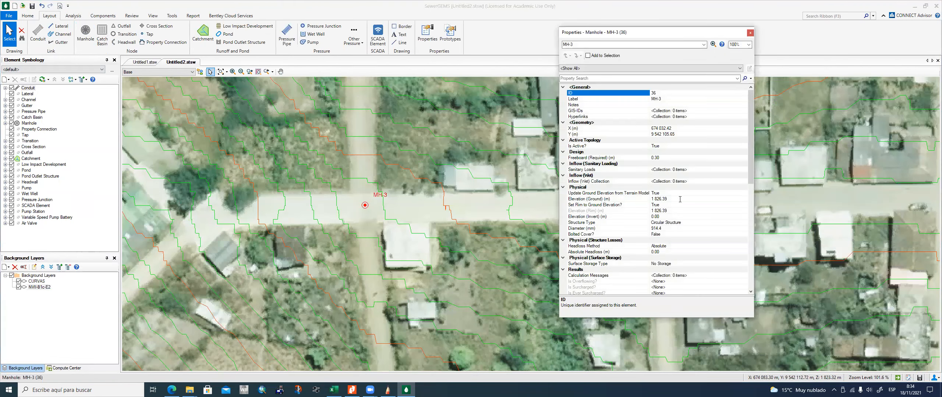
click(667, 198)
drag(668, 198, 623, 201)
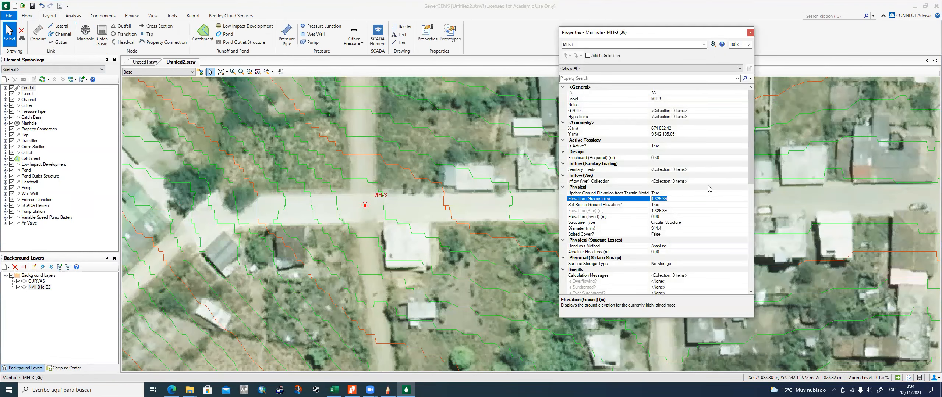
click(580, 193)
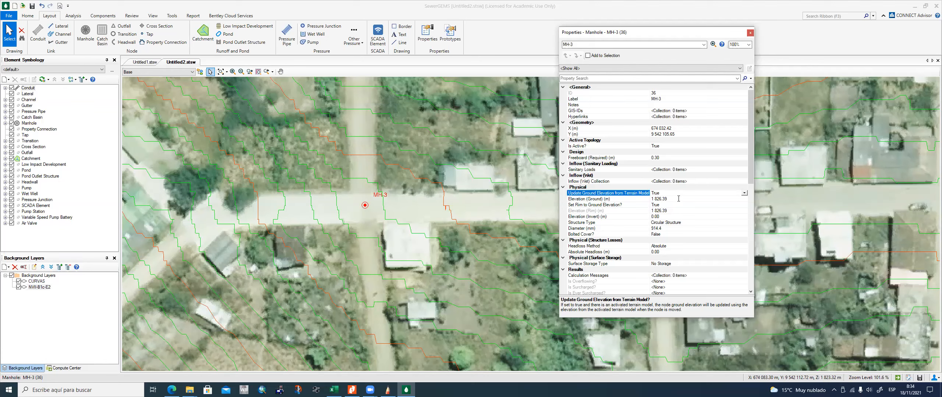
click(607, 198)
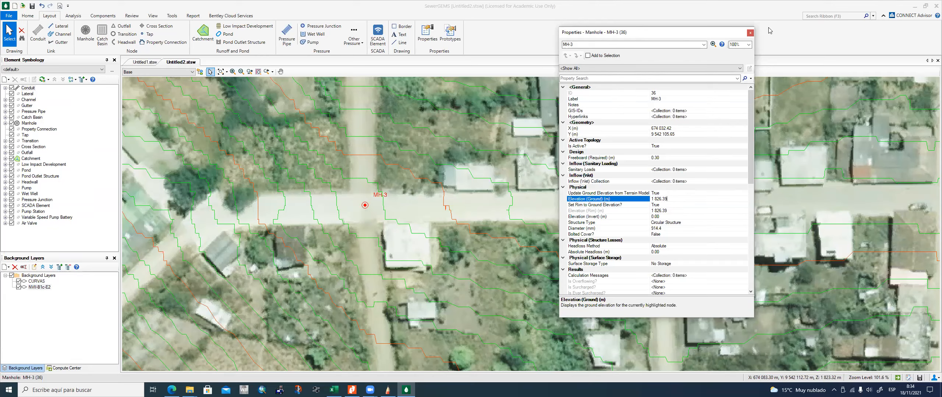
click(750, 33)
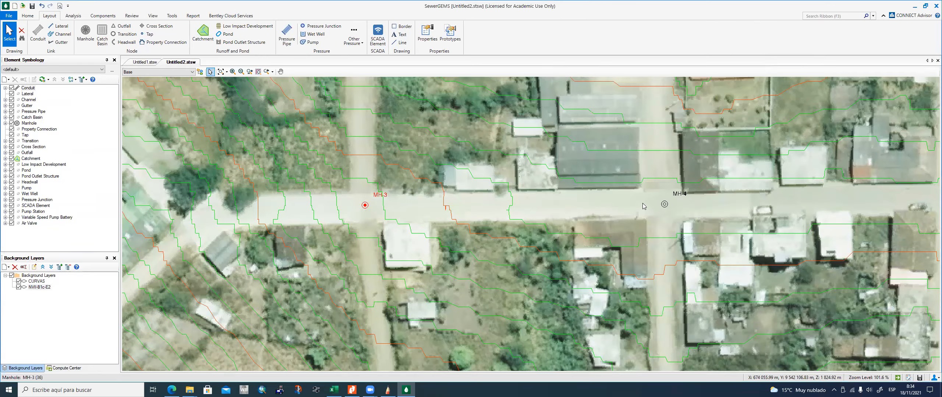
Step: Check the ground elevation of manhole MH-4 in its properties
scroll(558, 207, down, 1)
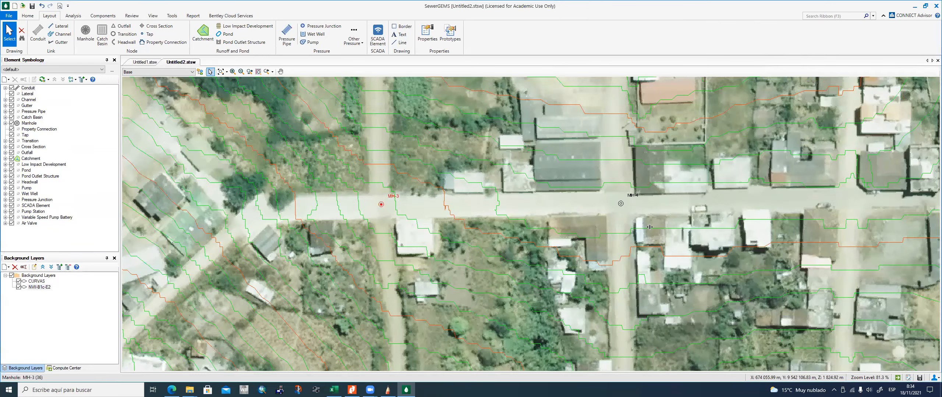
scroll(665, 209, down, 1)
double_click(586, 203)
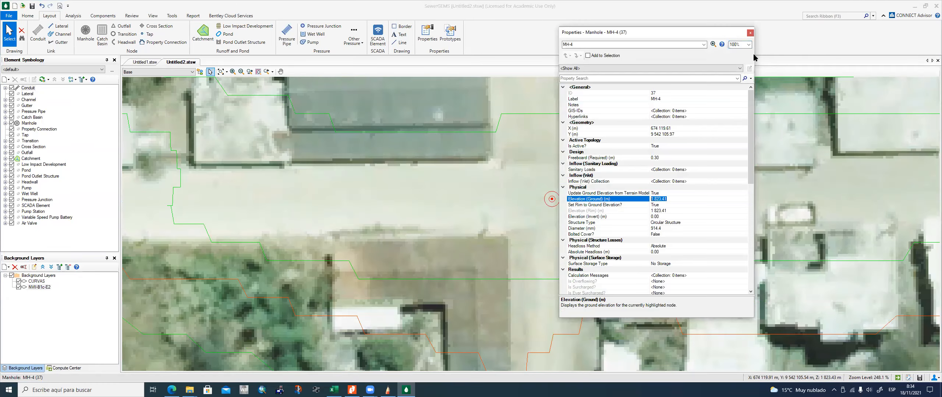
click(750, 33)
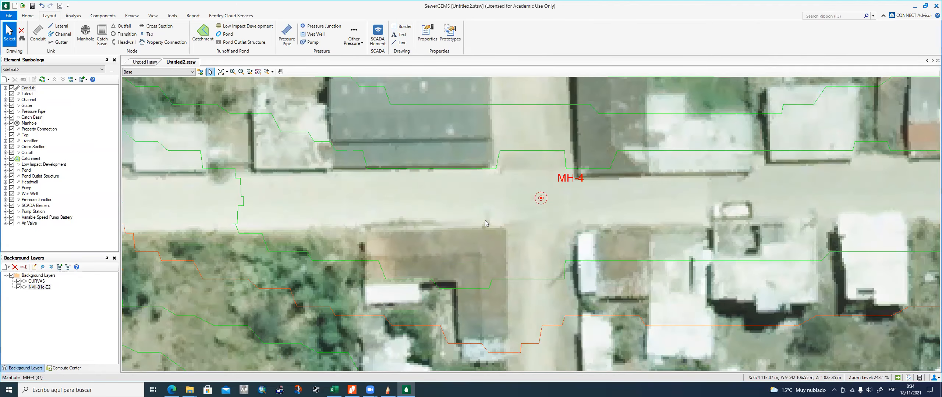
Step: Delete the two manholes MH-3 and MH-4
scroll(493, 191, down, 4)
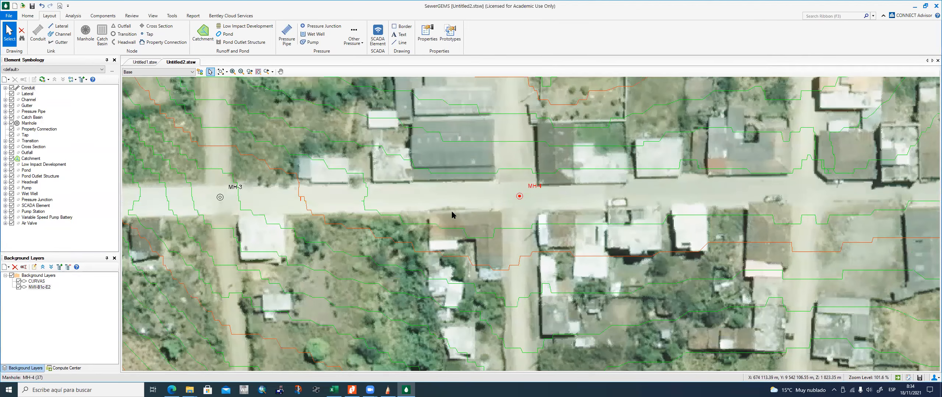
scroll(454, 208, down, 2)
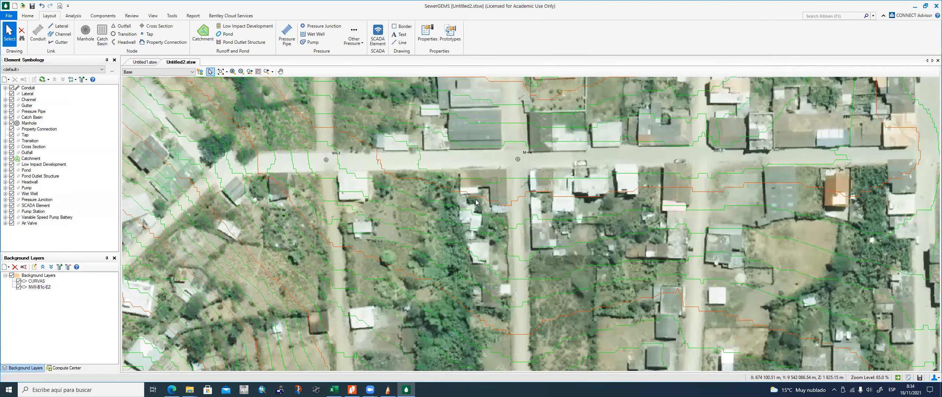
scroll(476, 203, down, 1)
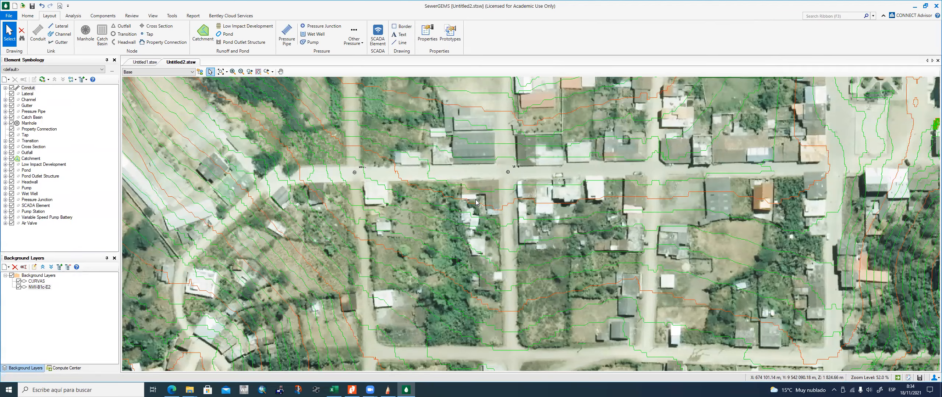
scroll(475, 204, down, 1)
key(ctrl+a)
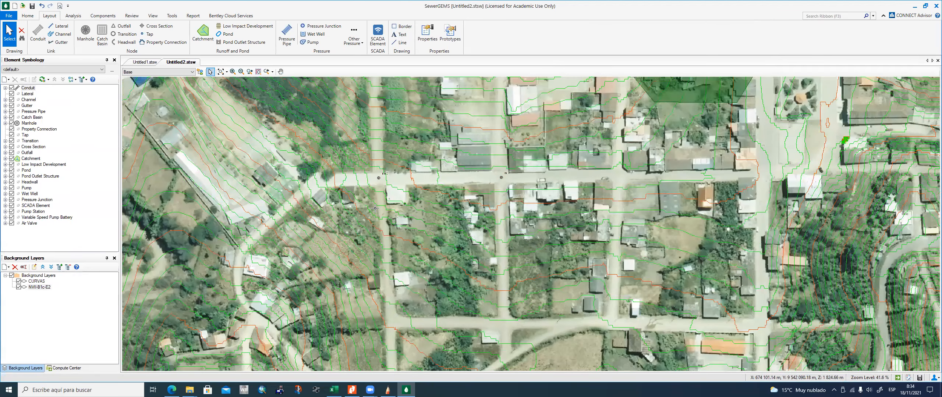
key(Delete)
scroll(434, 259, down, 3)
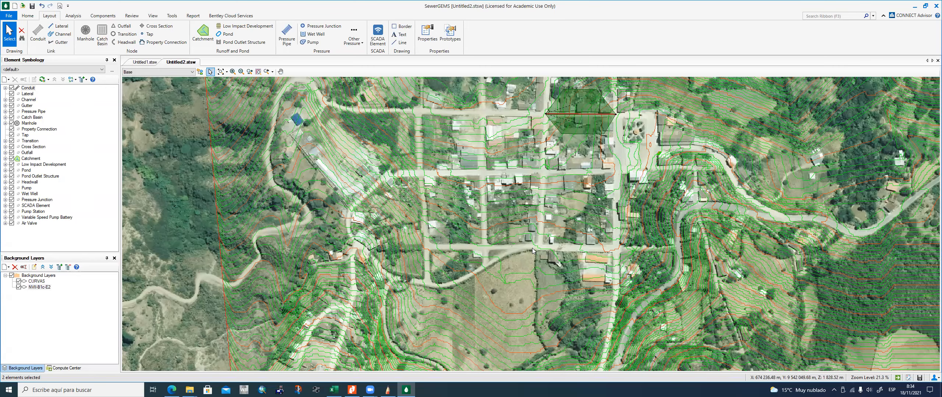
scroll(533, 249, up, 1)
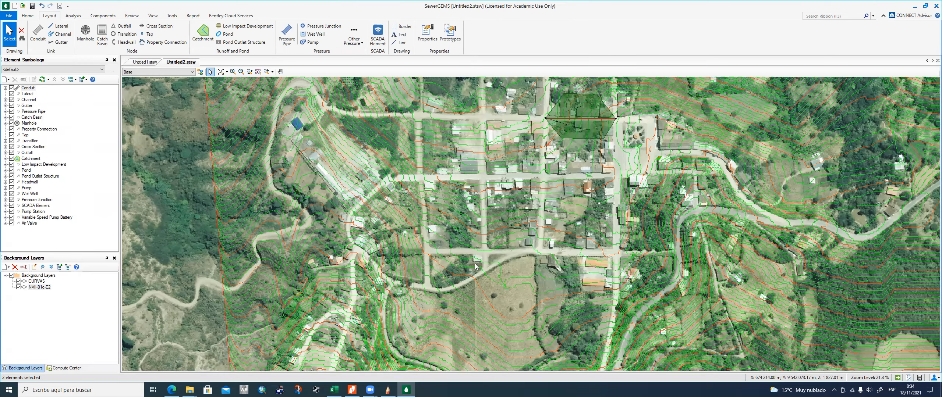
scroll(503, 273, up, 3)
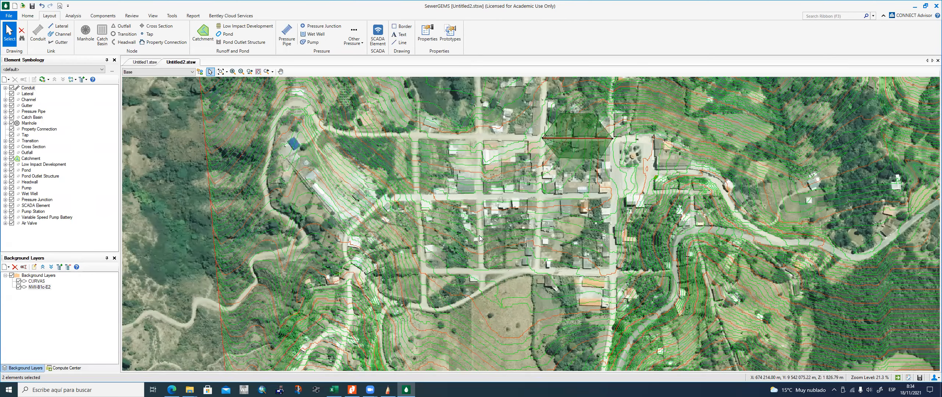
scroll(489, 235, down, 1)
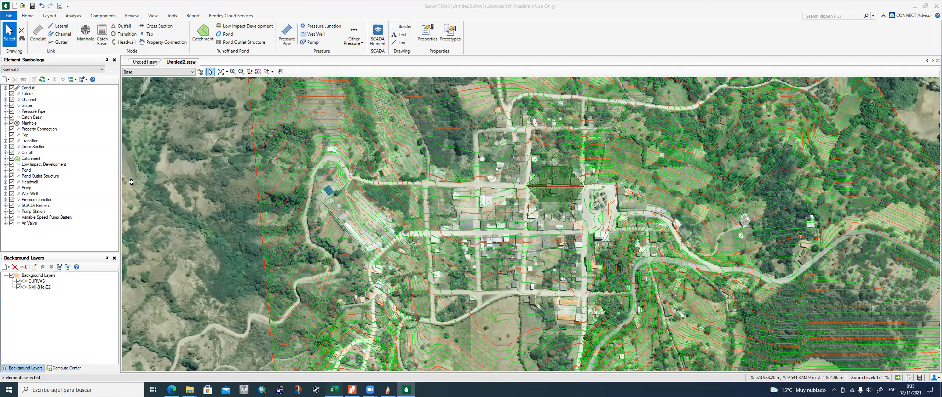
Step: Switch to the Excel storm sewer design workbook, review the AA.PP. sheet's design data and manhole-to-manhole table, and return to SewerGEMS
key(alt+Tab)
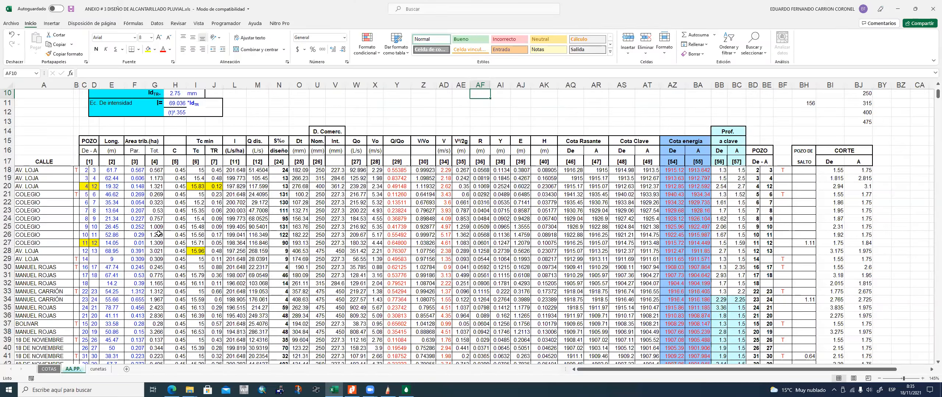
scroll(158, 235, up, 2)
scroll(157, 227, up, 2)
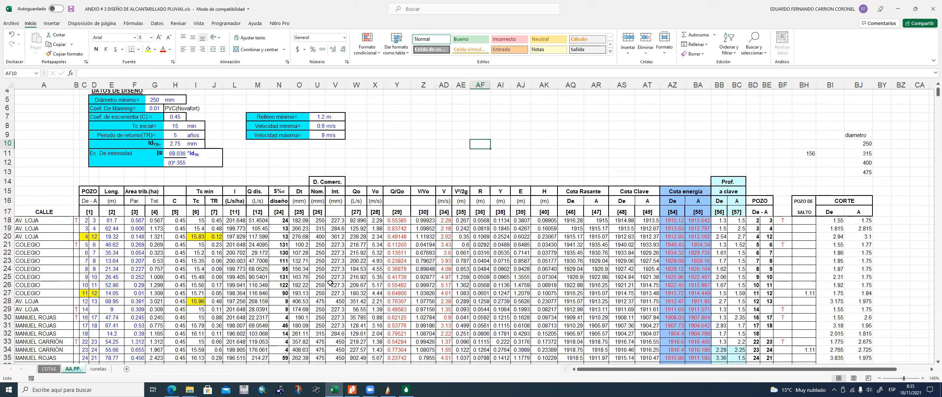
scroll(330, 282, down, 4)
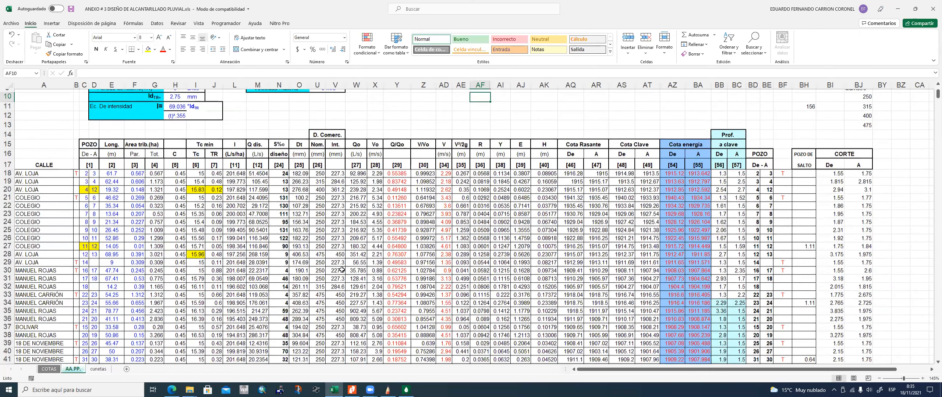
scroll(393, 324, down, 1)
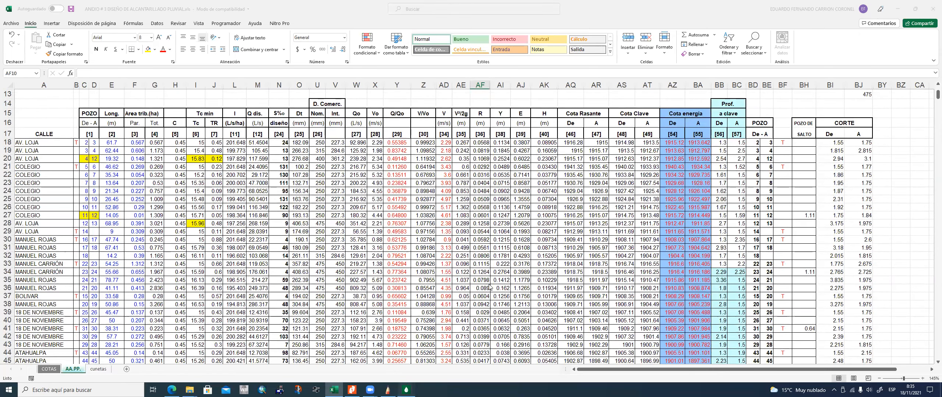
key(alt+Tab)
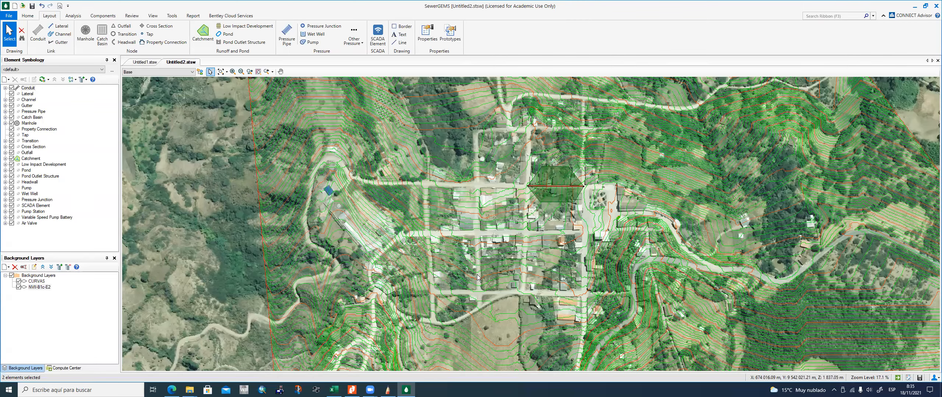
Step: Examine the village's street grid and intersections against the contour lines and the aerial image
scroll(478, 276, up, 2)
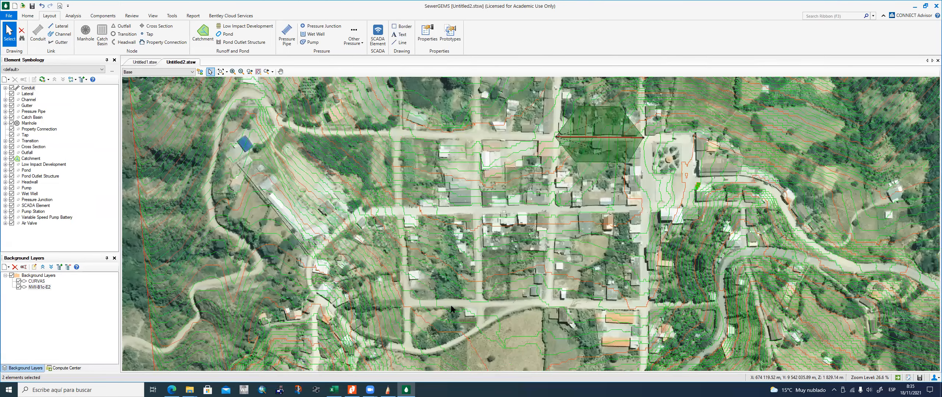
scroll(452, 309, up, 1)
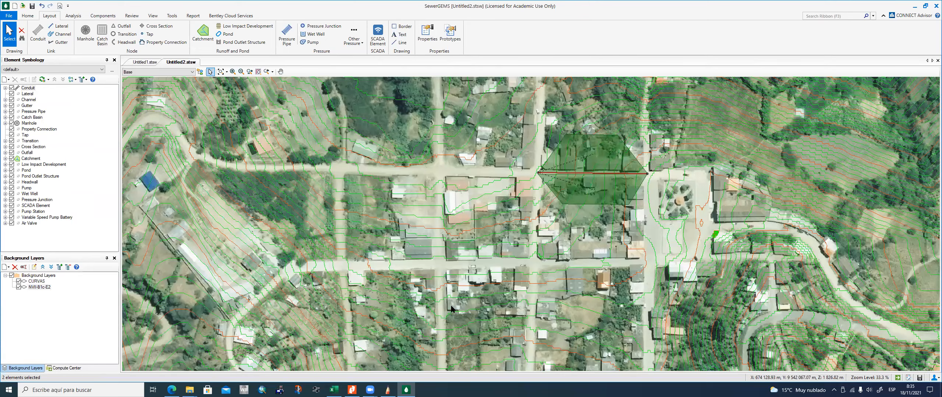
scroll(452, 306, down, 1)
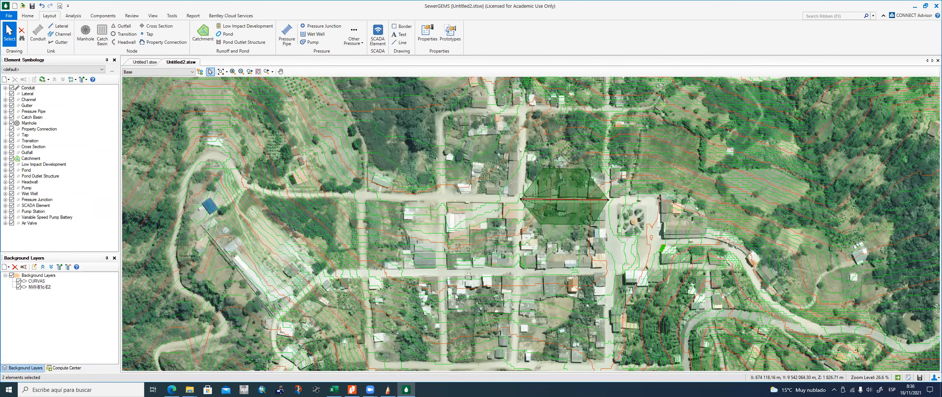
drag(449, 241, 448, 234)
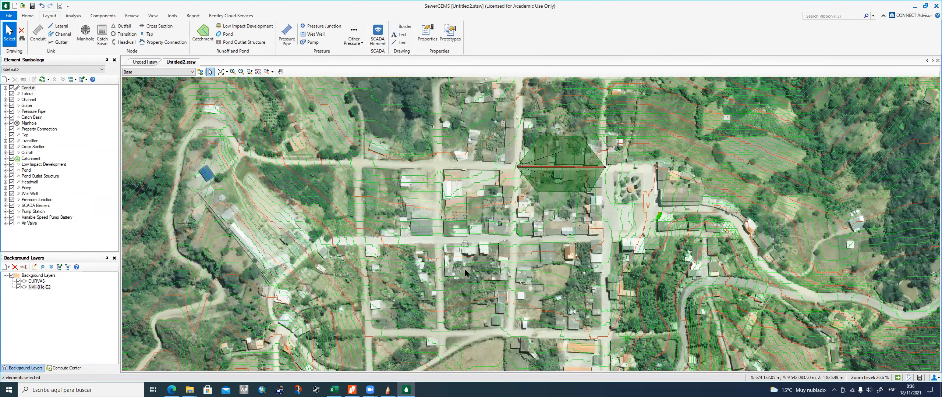
drag(465, 270, 463, 249)
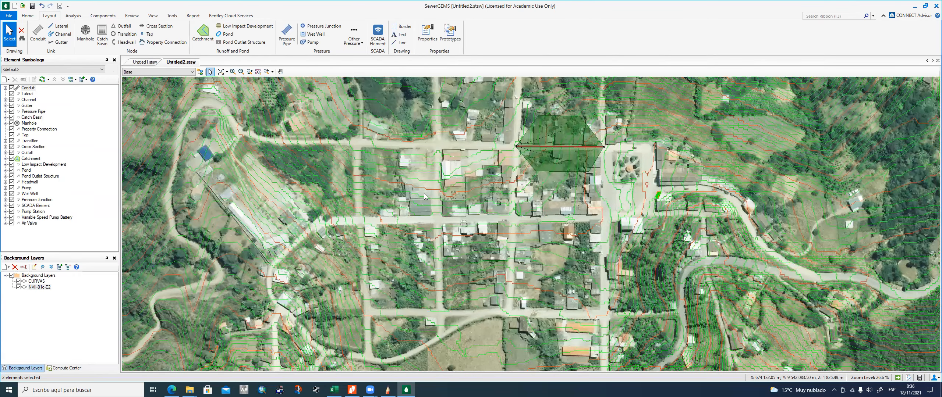
scroll(359, 219, down, 2)
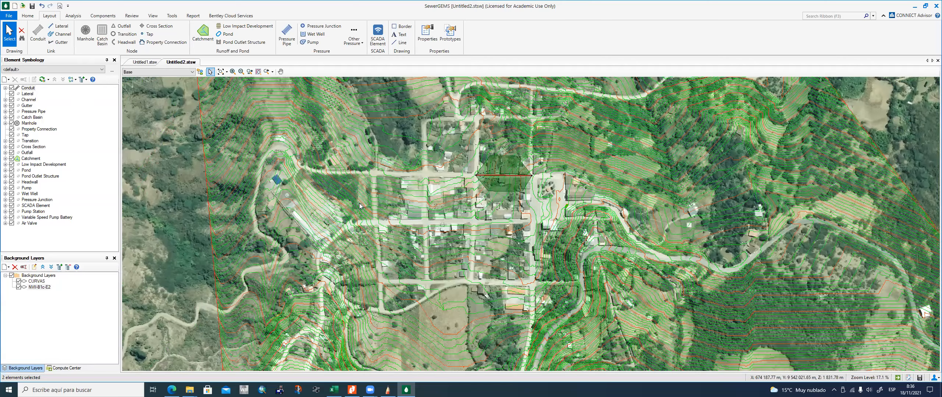
scroll(342, 180, up, 3)
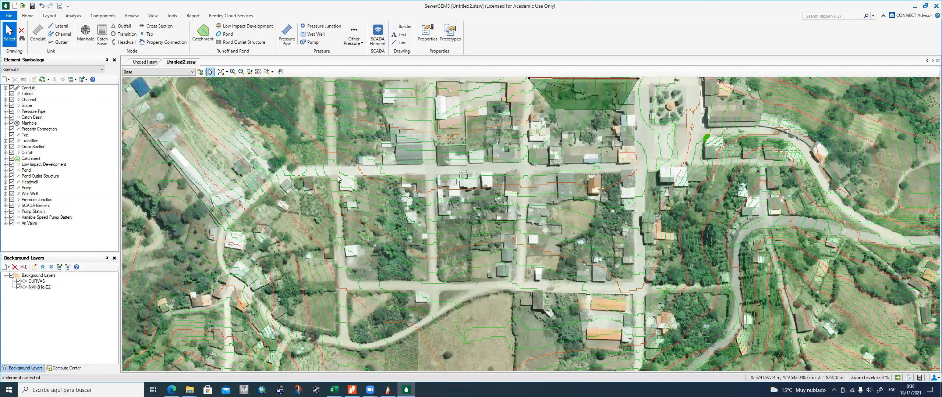
scroll(324, 170, up, 4)
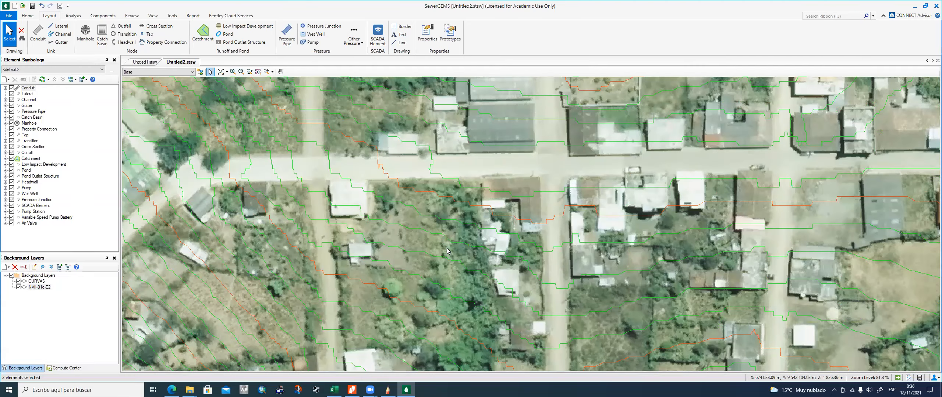
scroll(419, 277, down, 2)
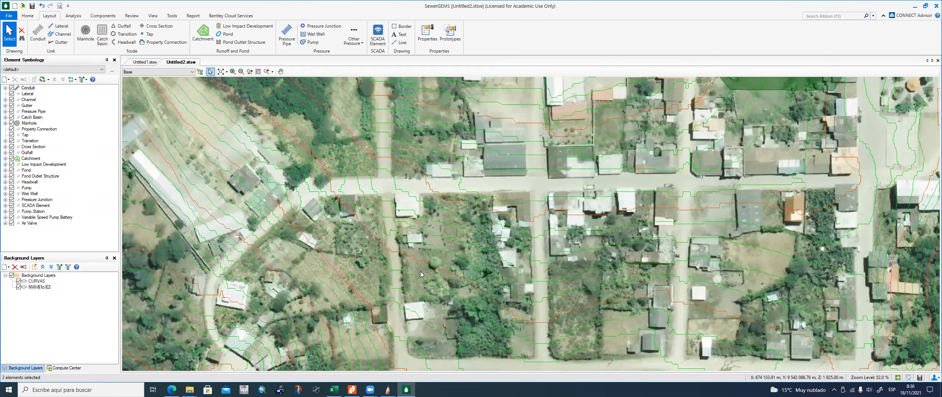
scroll(422, 274, down, 3)
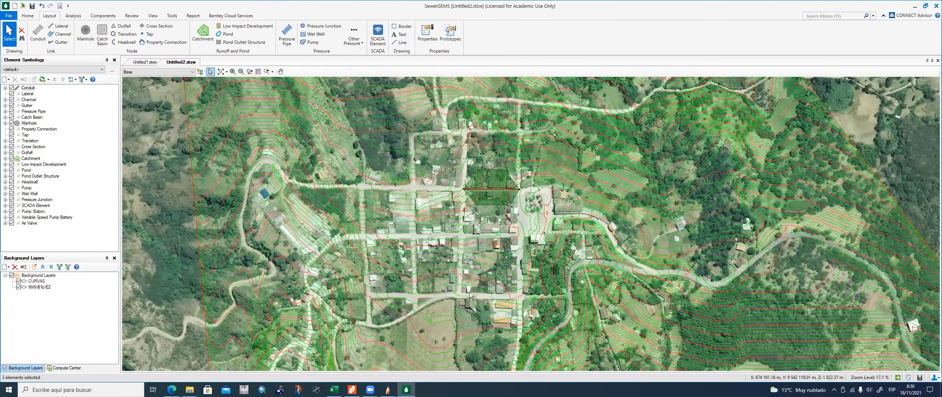